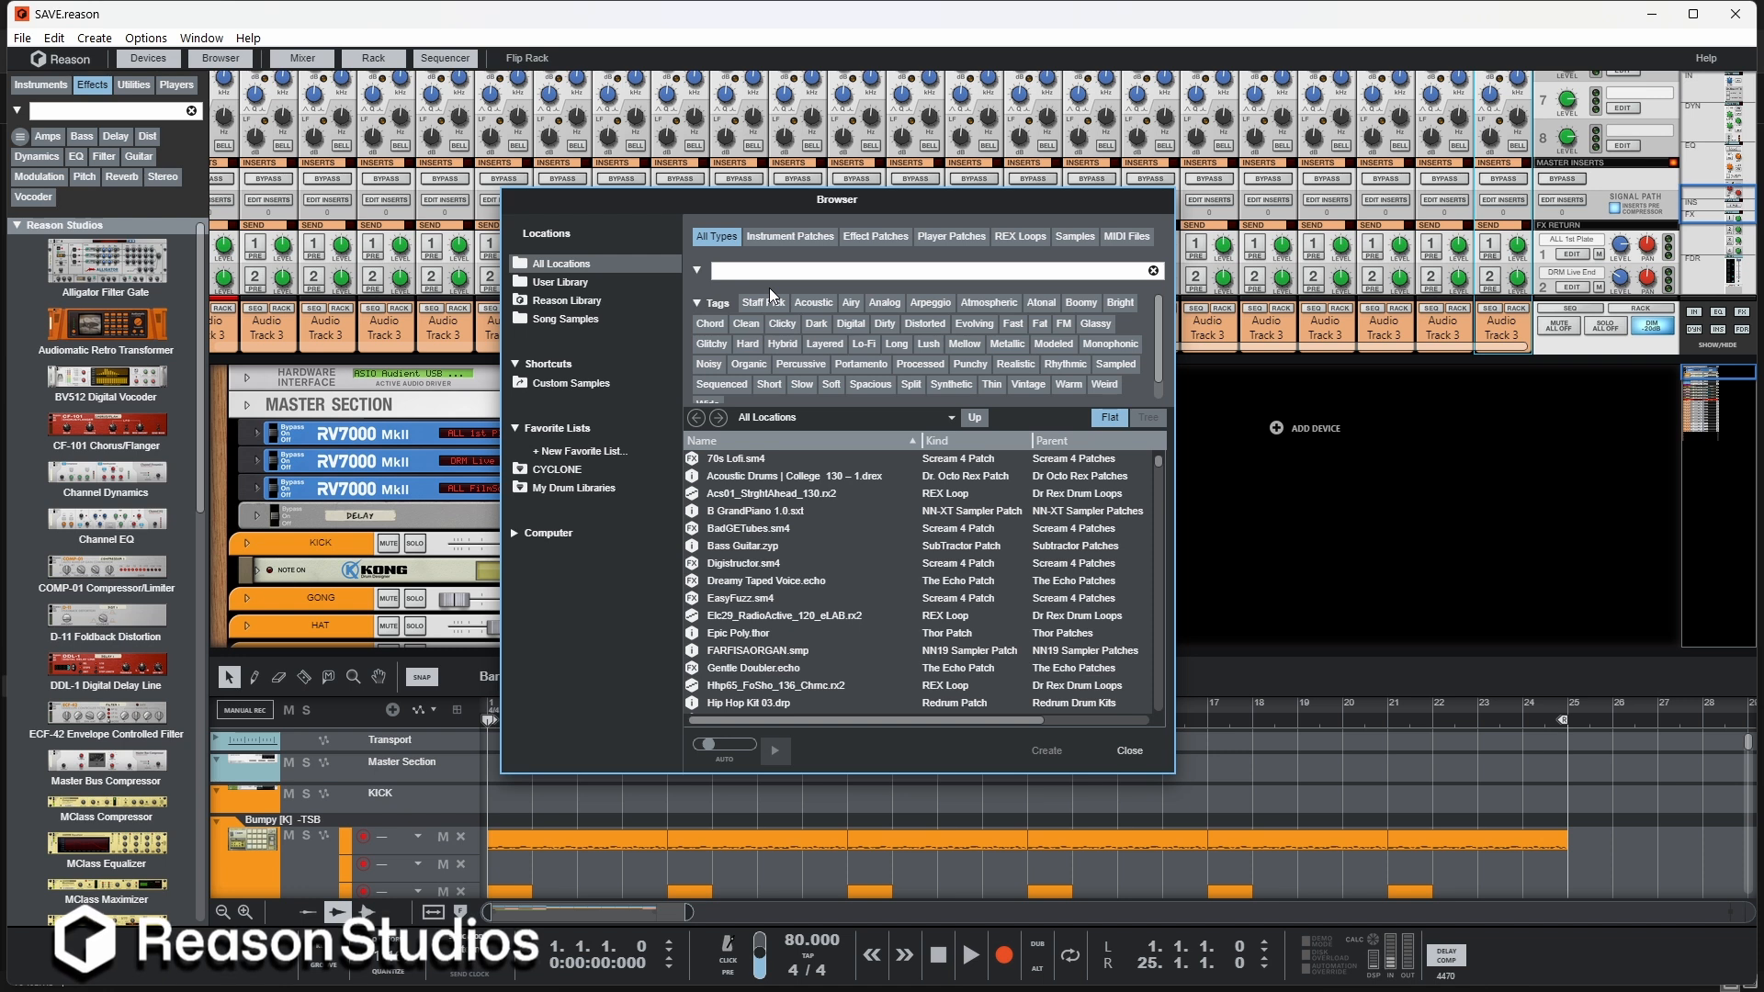
Step: Search all locations for "KICK DRUM" and apply it as a name filter
left_click(761, 269)
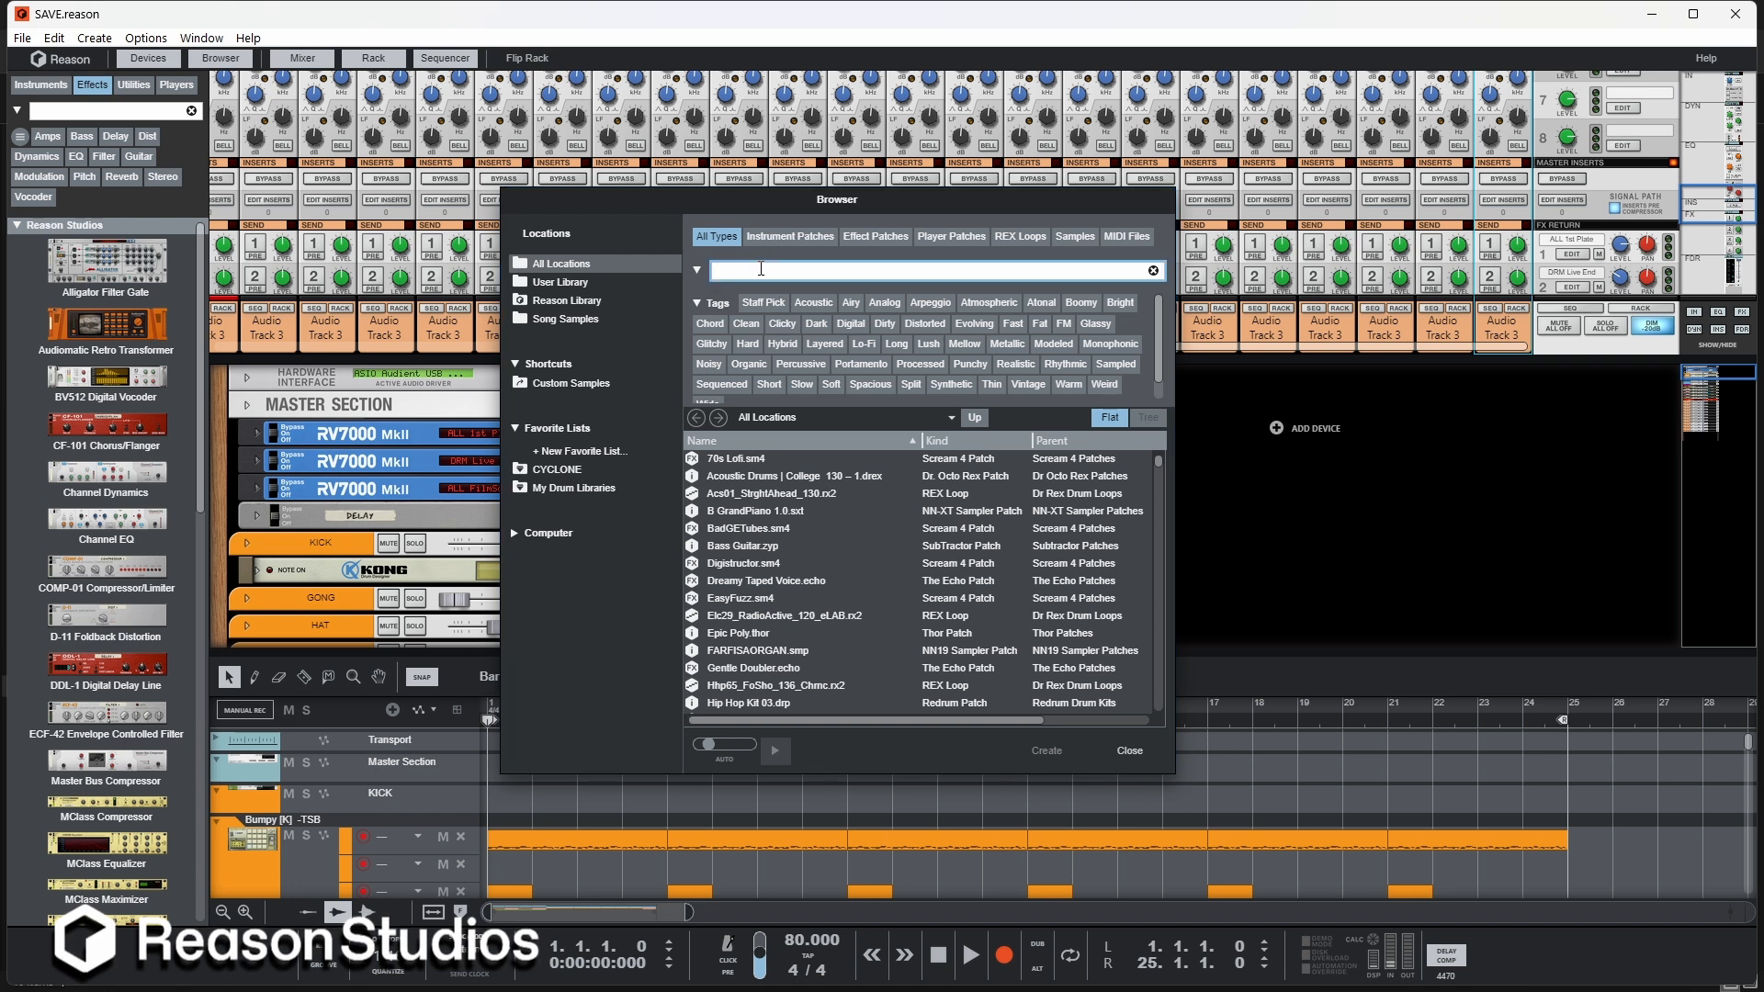
type("KICK")
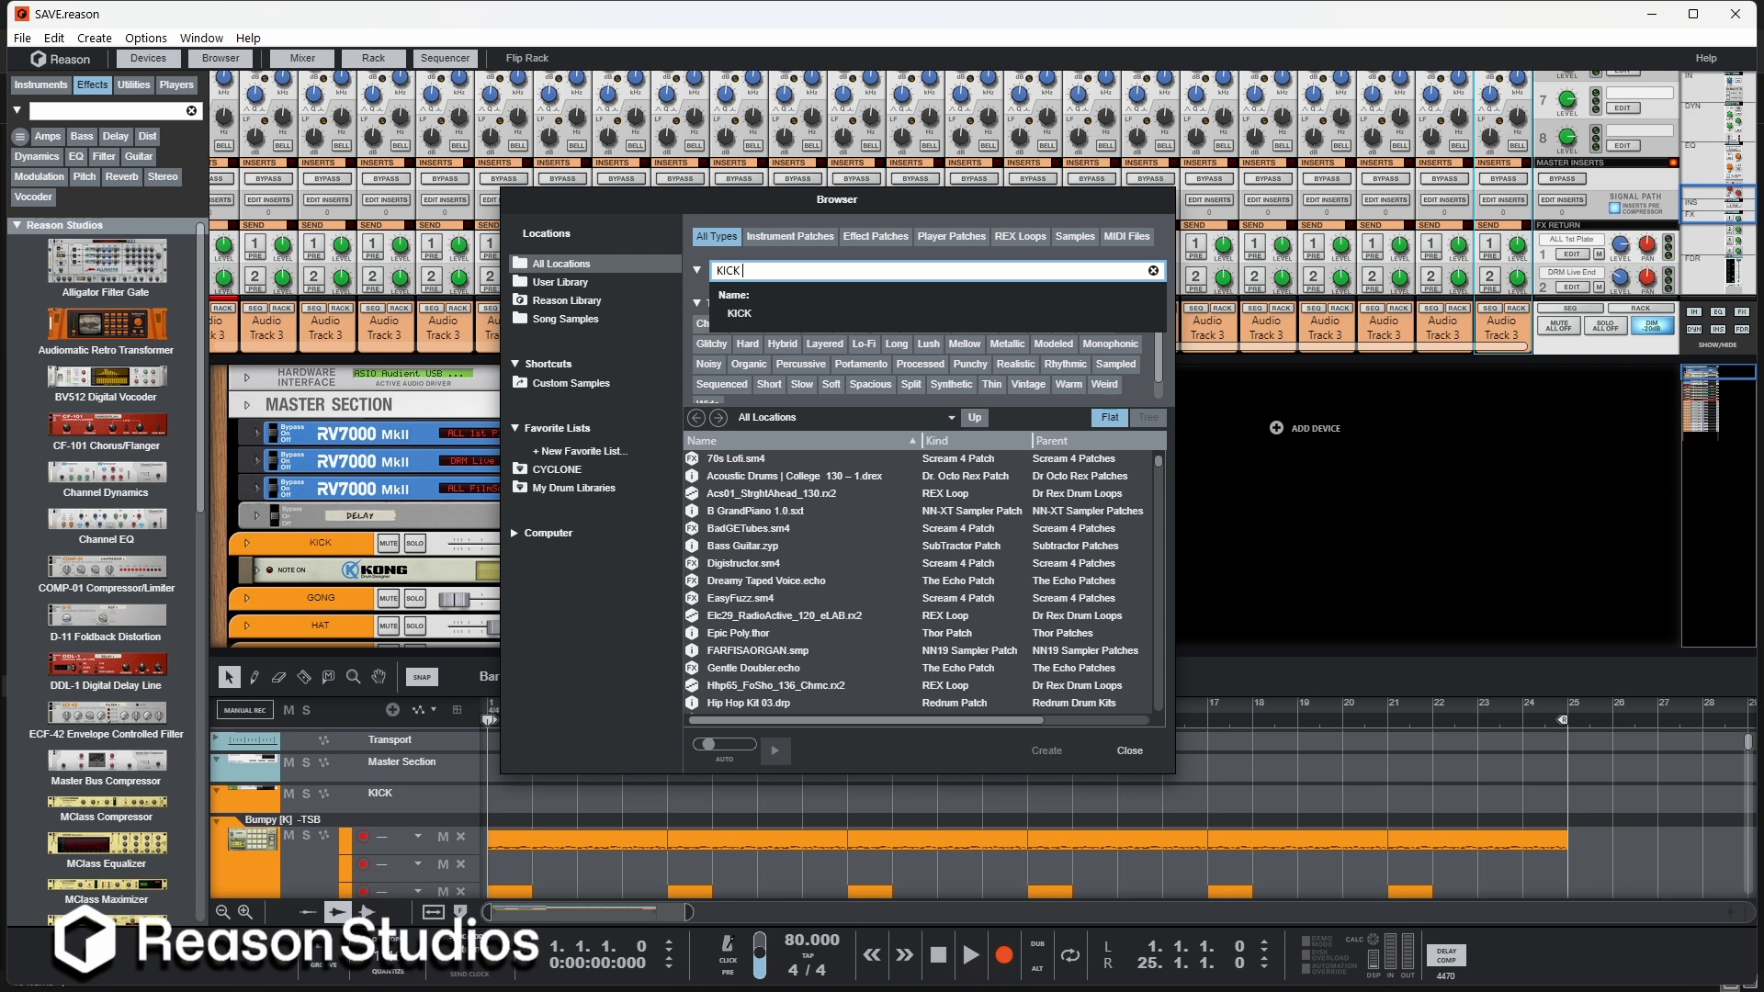
type(" DRUM")
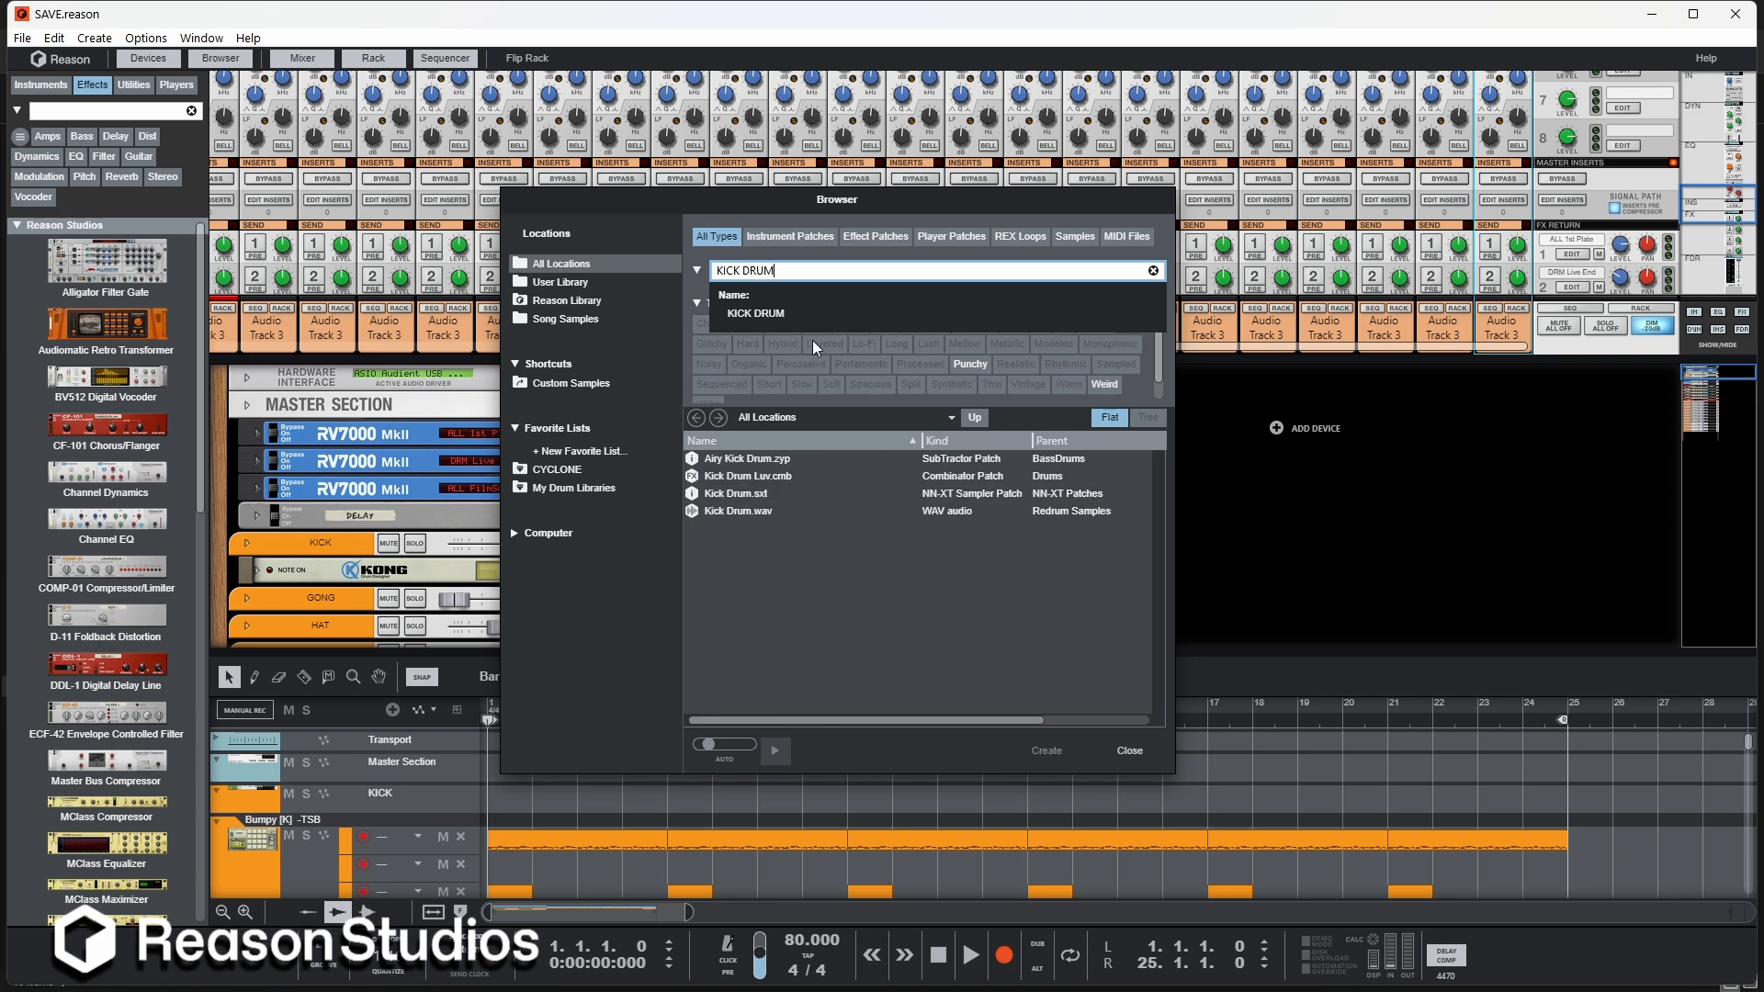
left_click(787, 312)
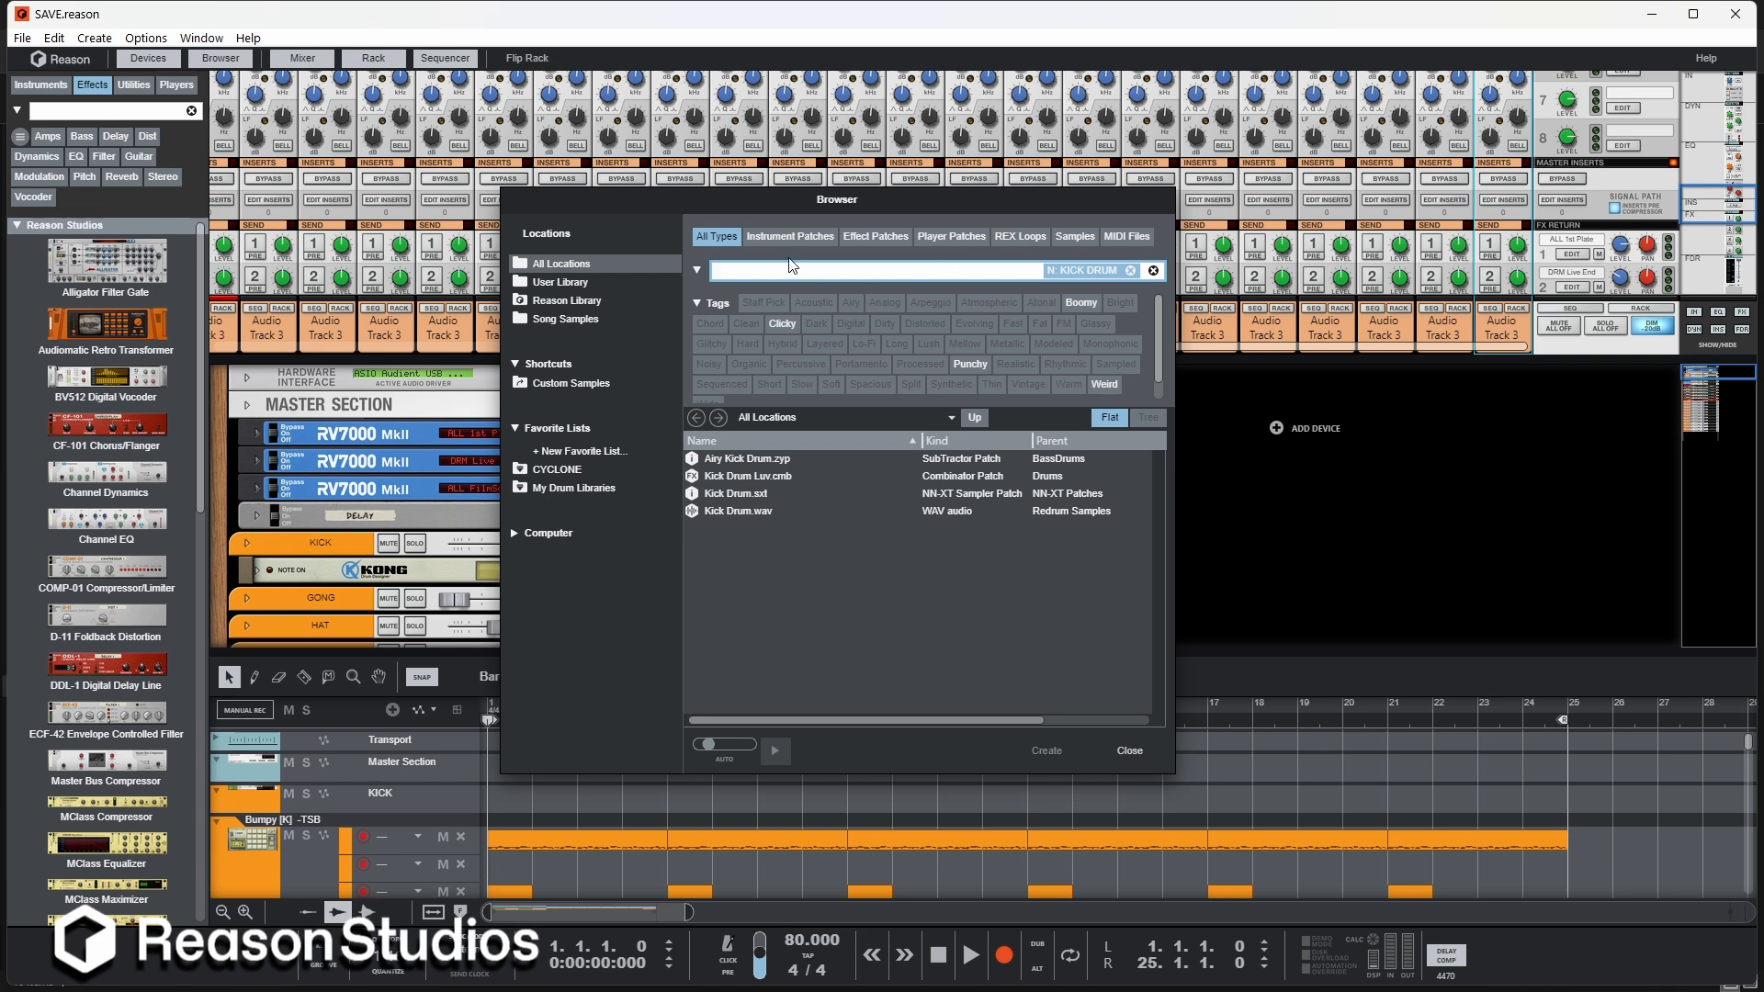
Step: Replace the kick drum filter with a search for "BD" and browse the matching files
type("BD")
left_click(1131, 270)
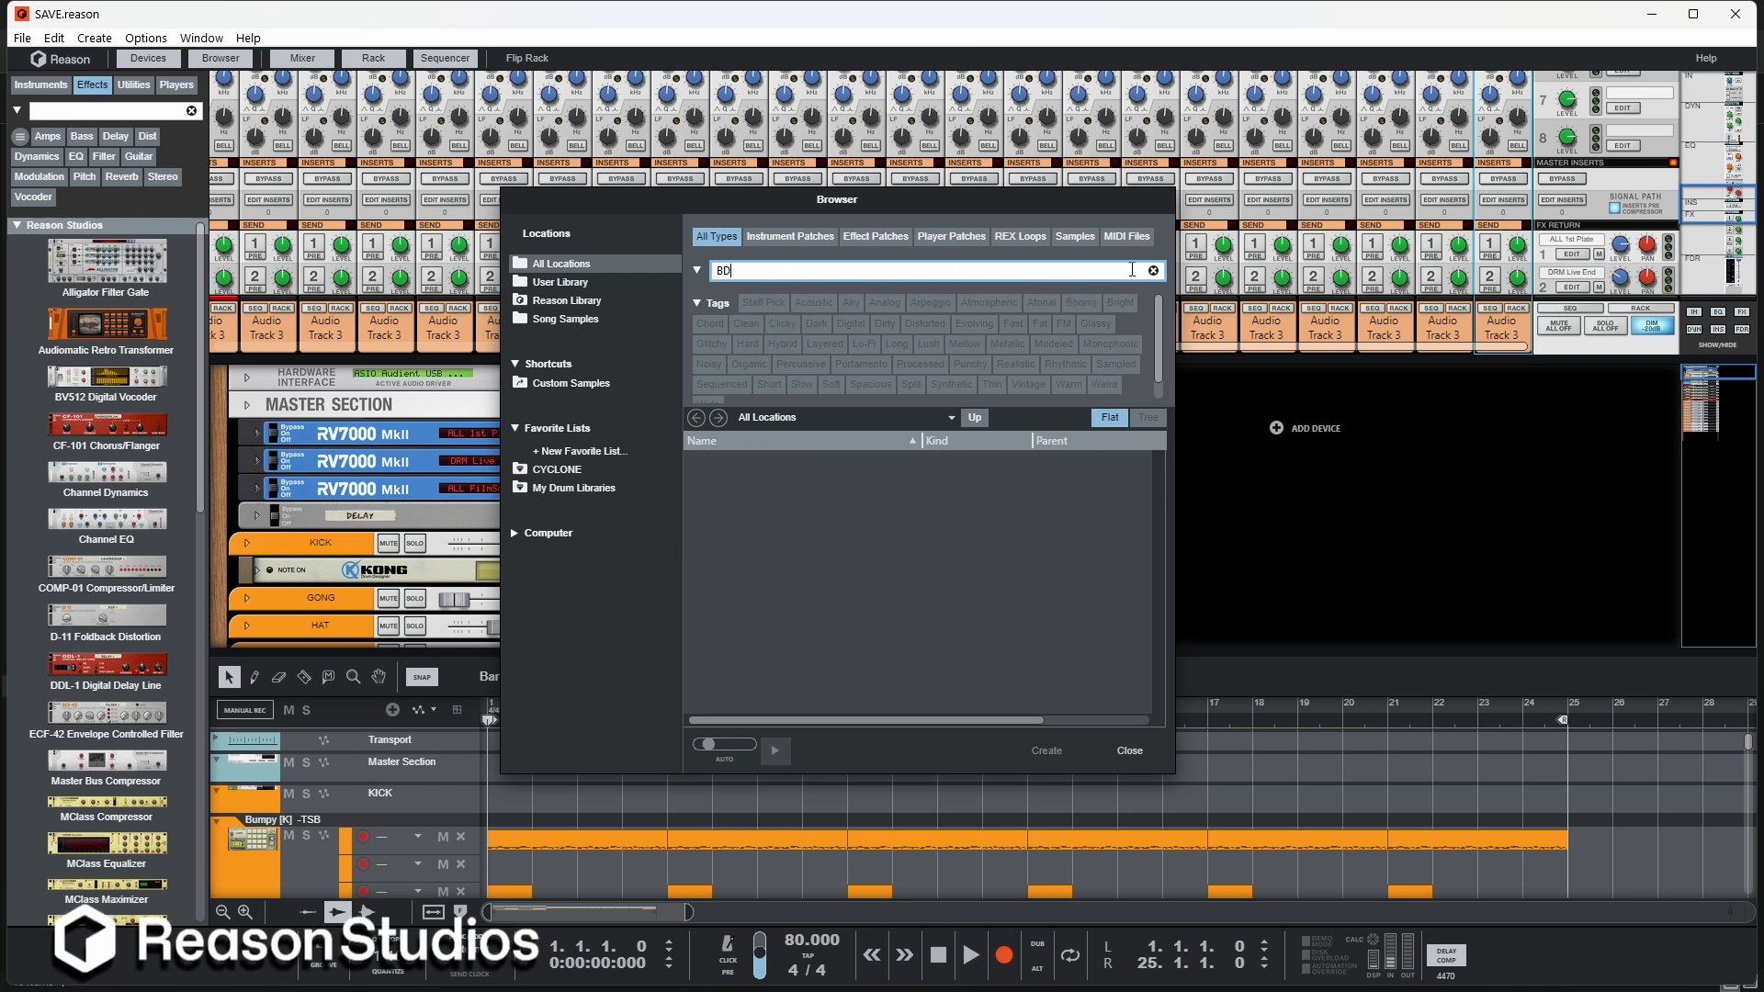
scroll(956, 535, "down", 10)
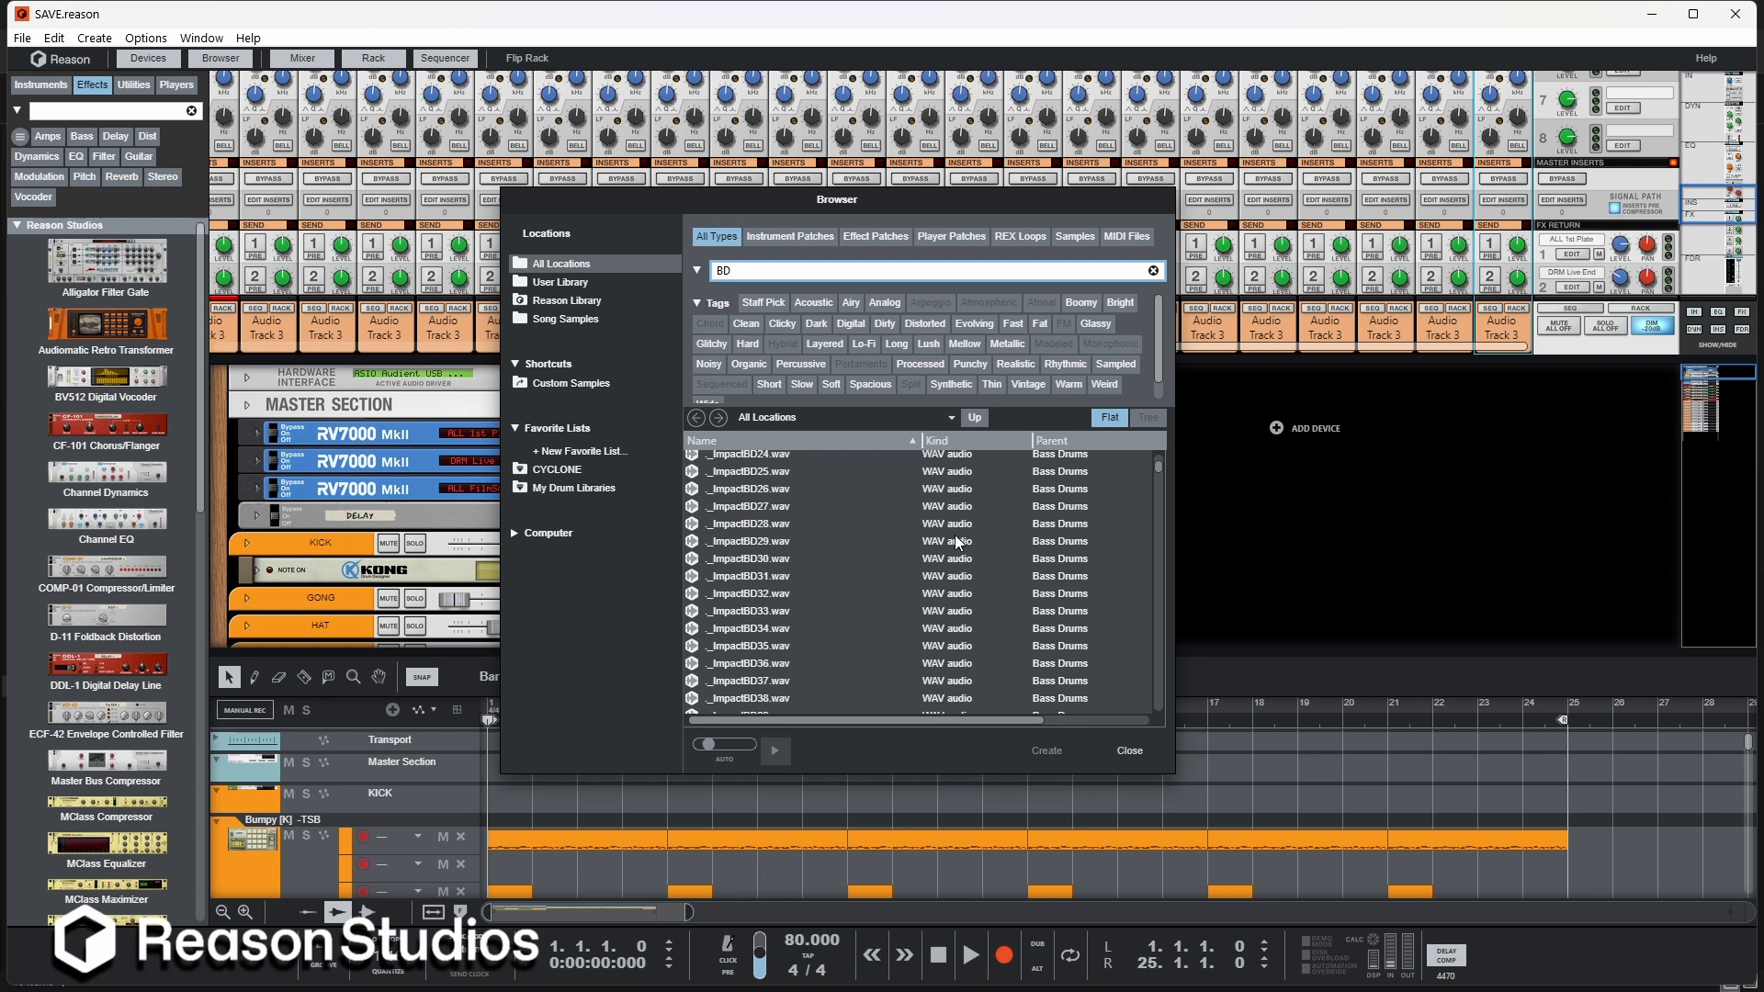
scroll(956, 535, "down", 15)
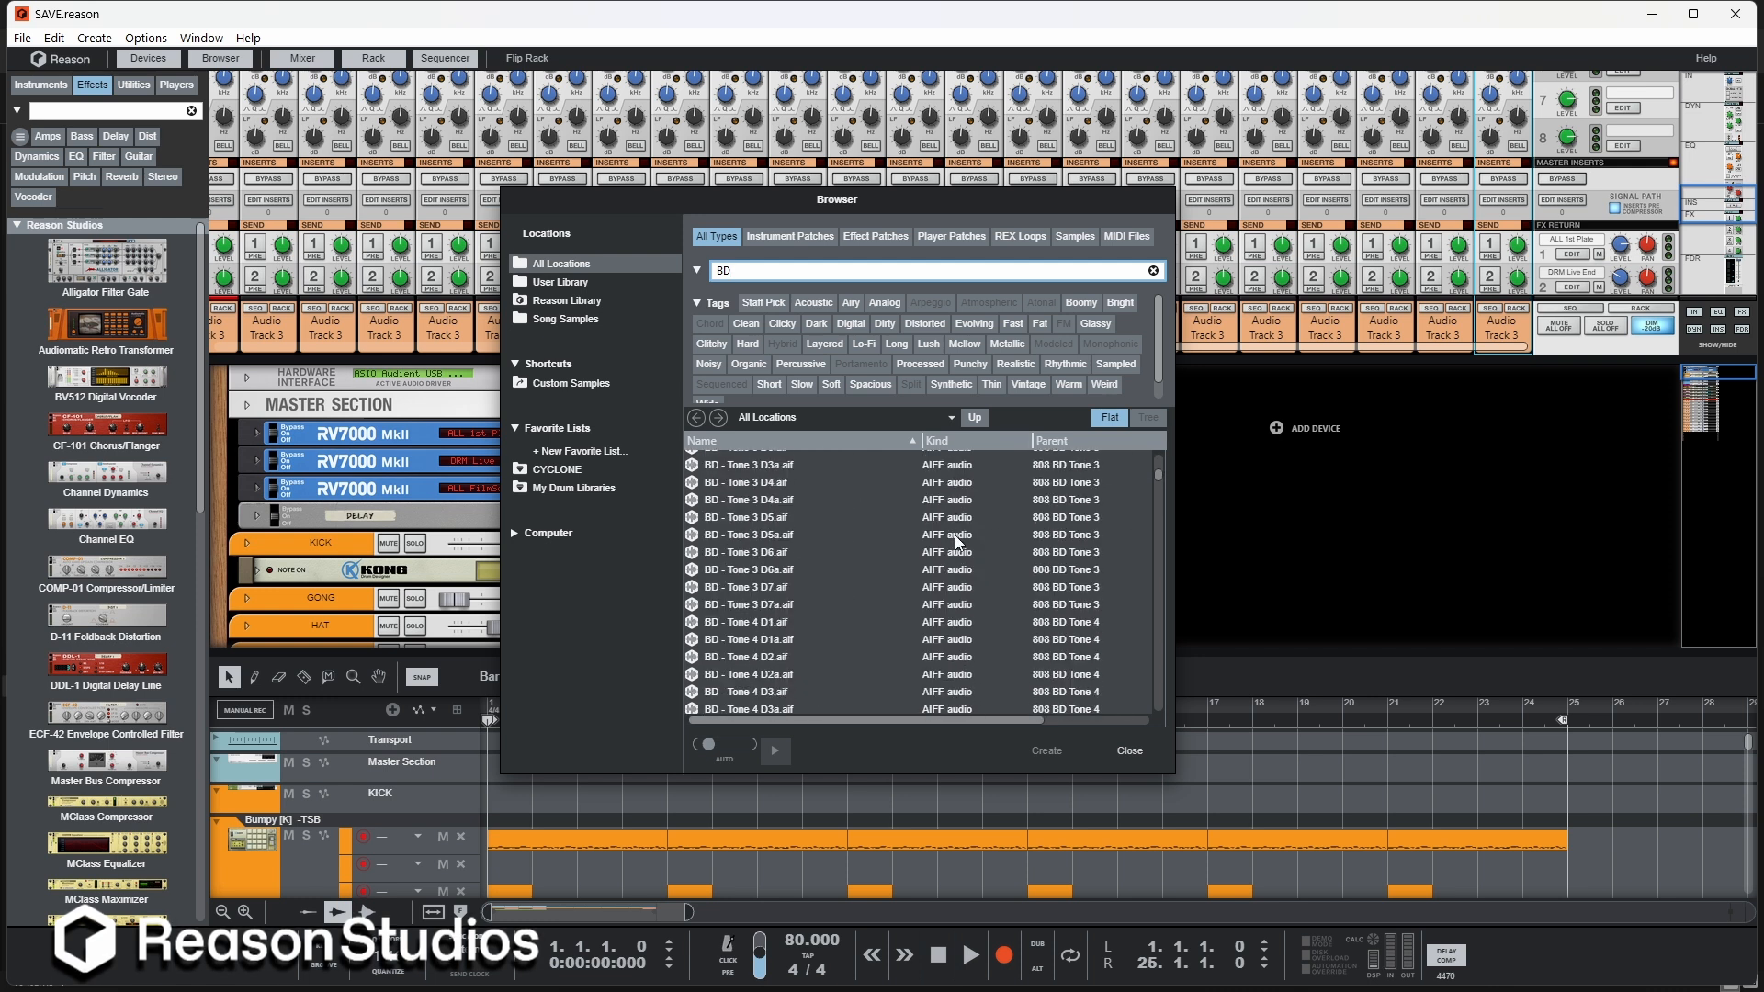
scroll(955, 535, "down", 10)
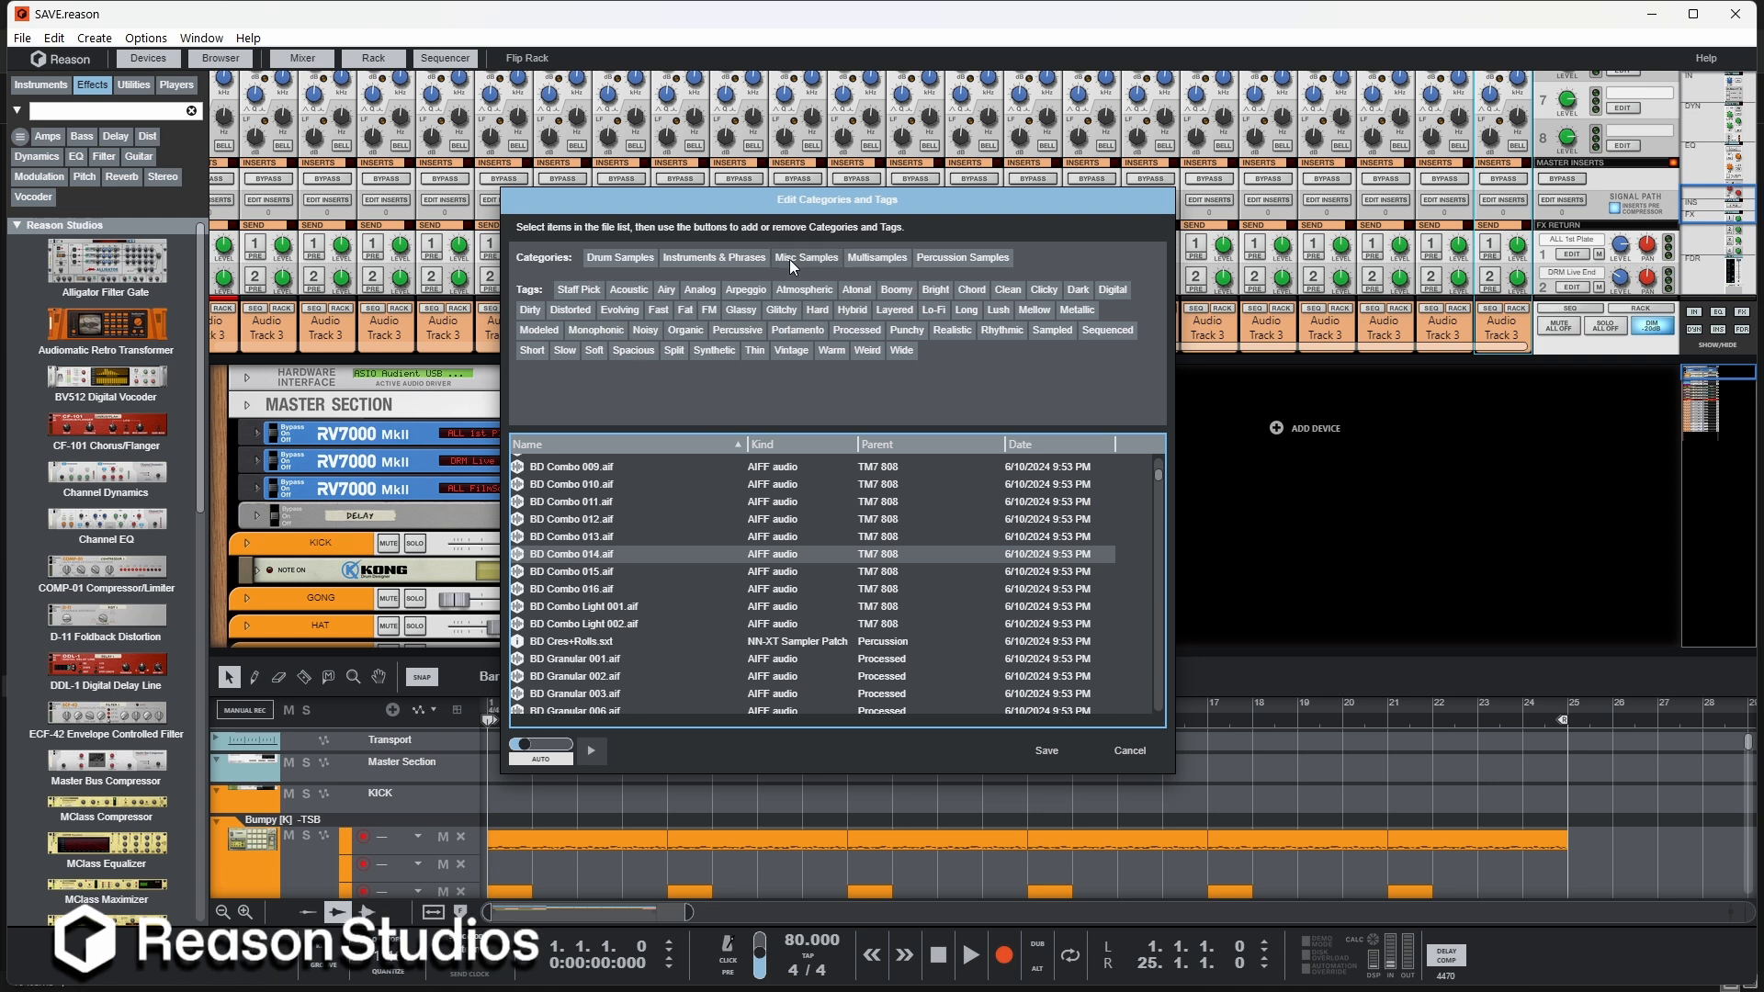
Step: Tag the files from BD Combo 012.aif through BD Cres+Rolls.sxt as Hard, Long and Metallic, and save the tags
left_click(714, 519)
left_click(662, 641, "shift")
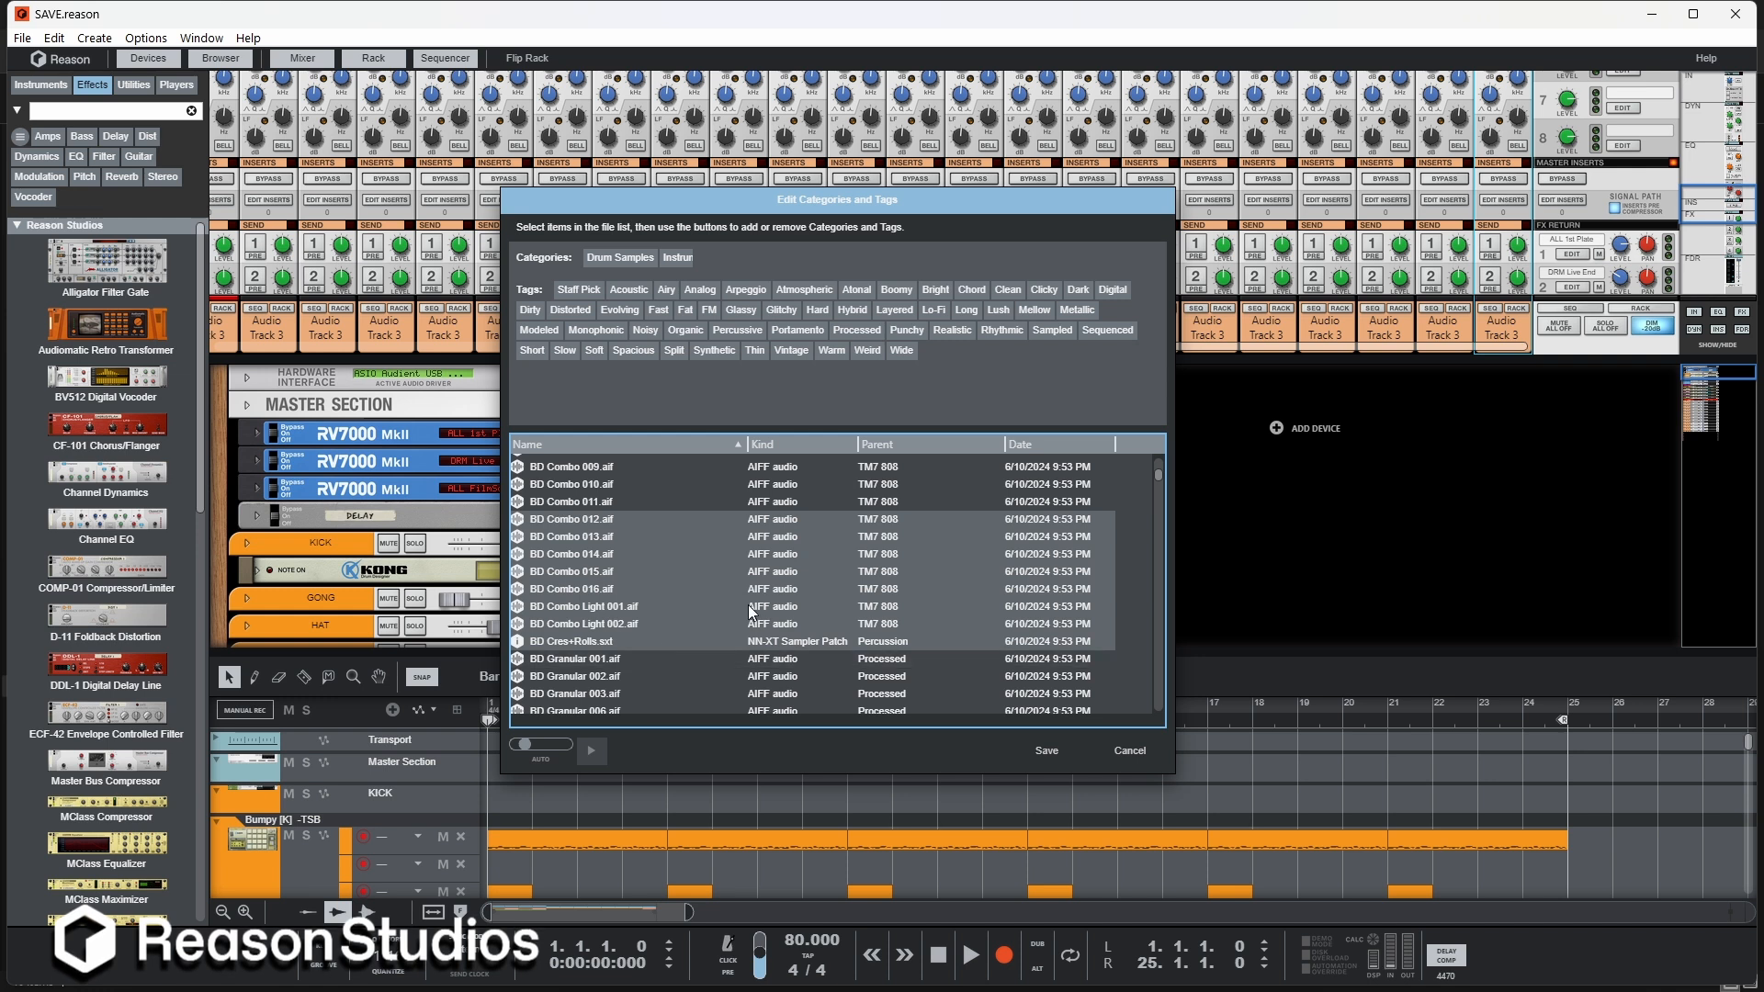
left_click(822, 306)
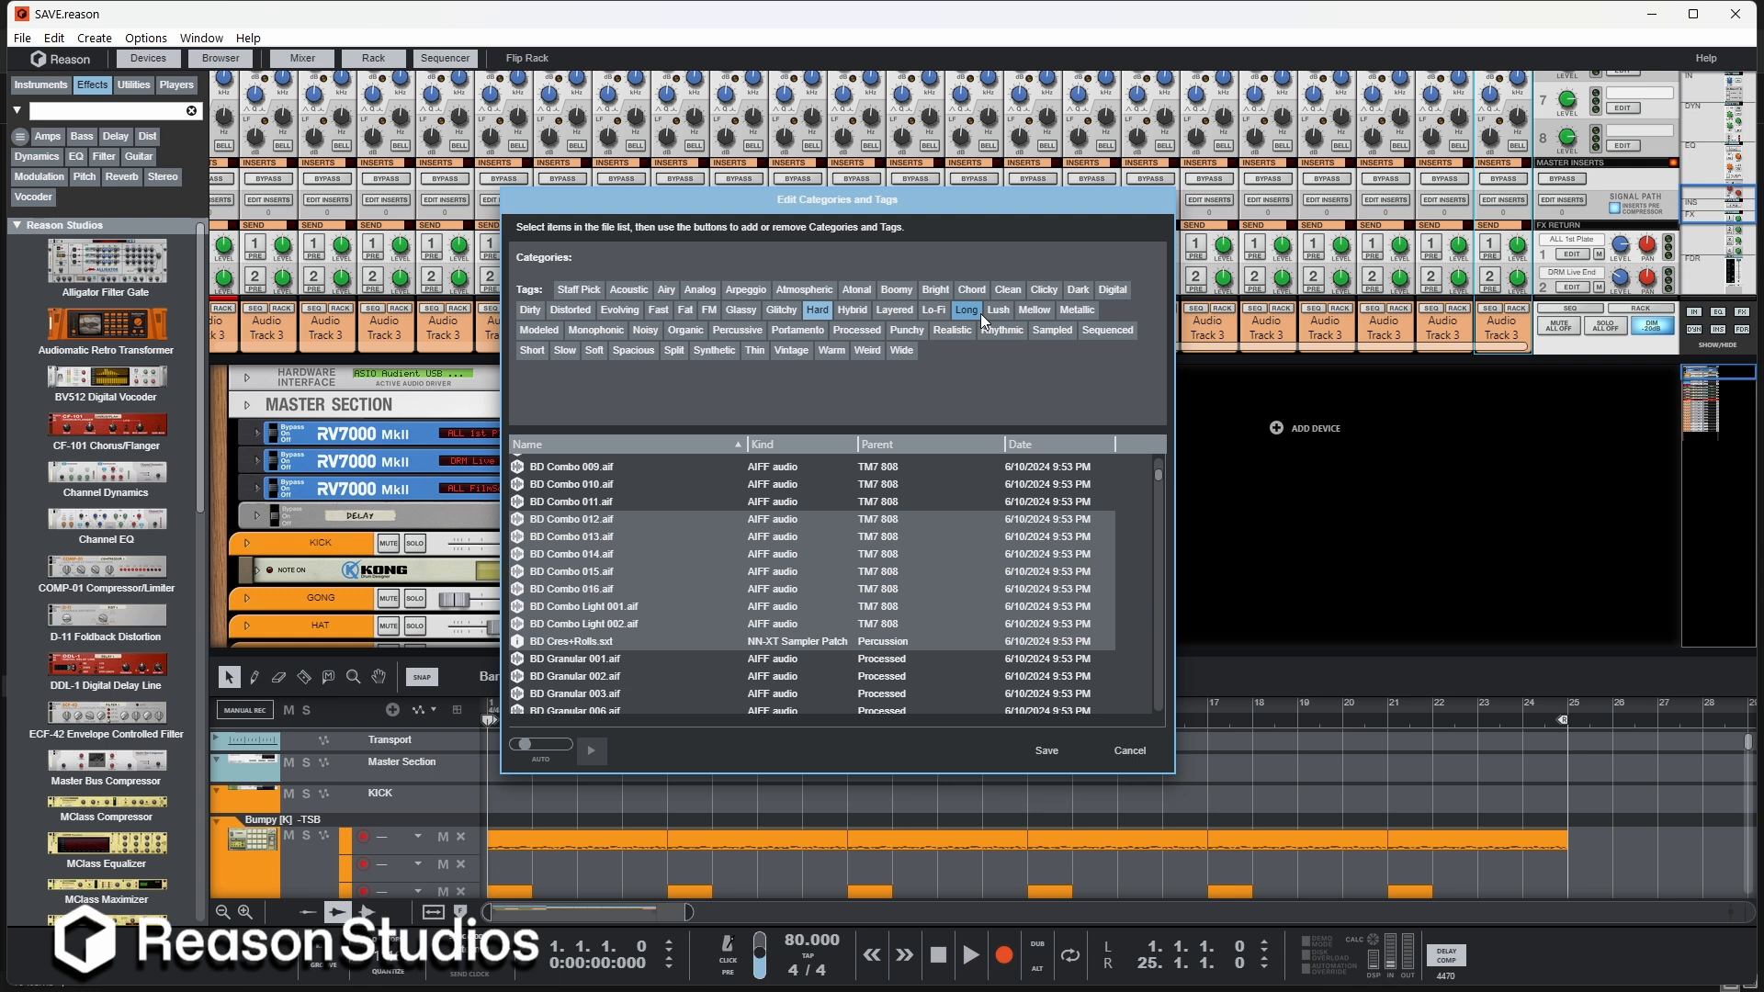
left_click(1073, 312)
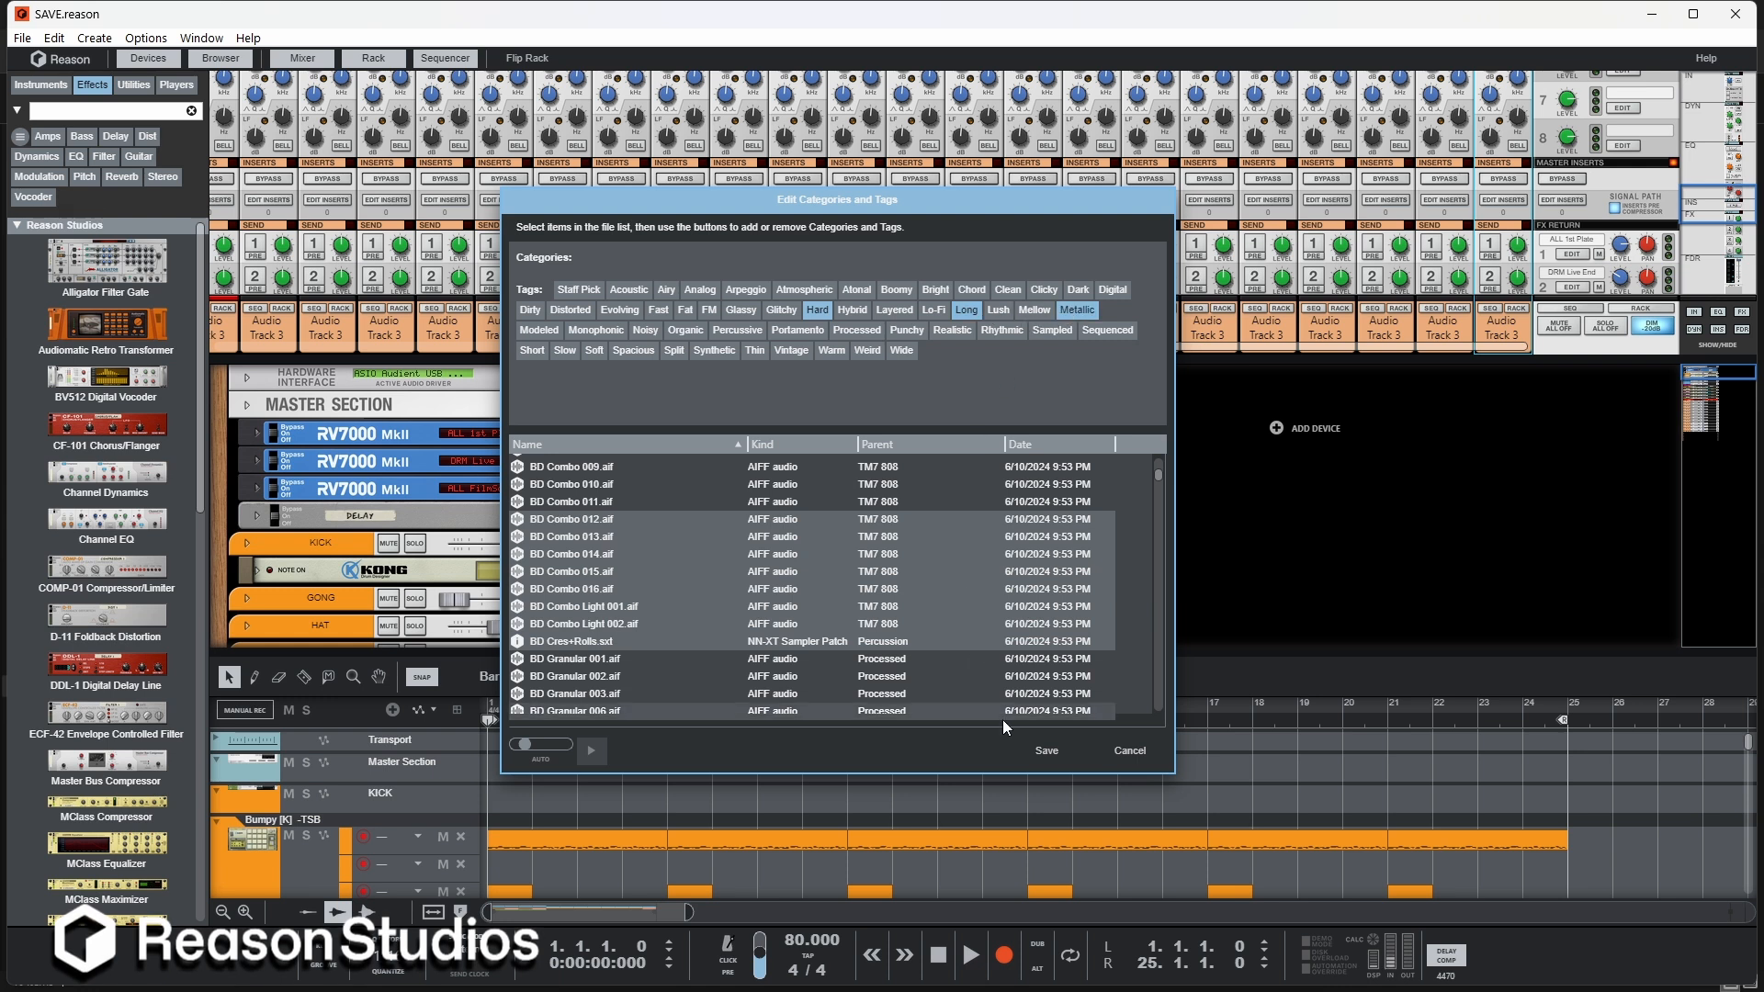
left_click(1047, 751)
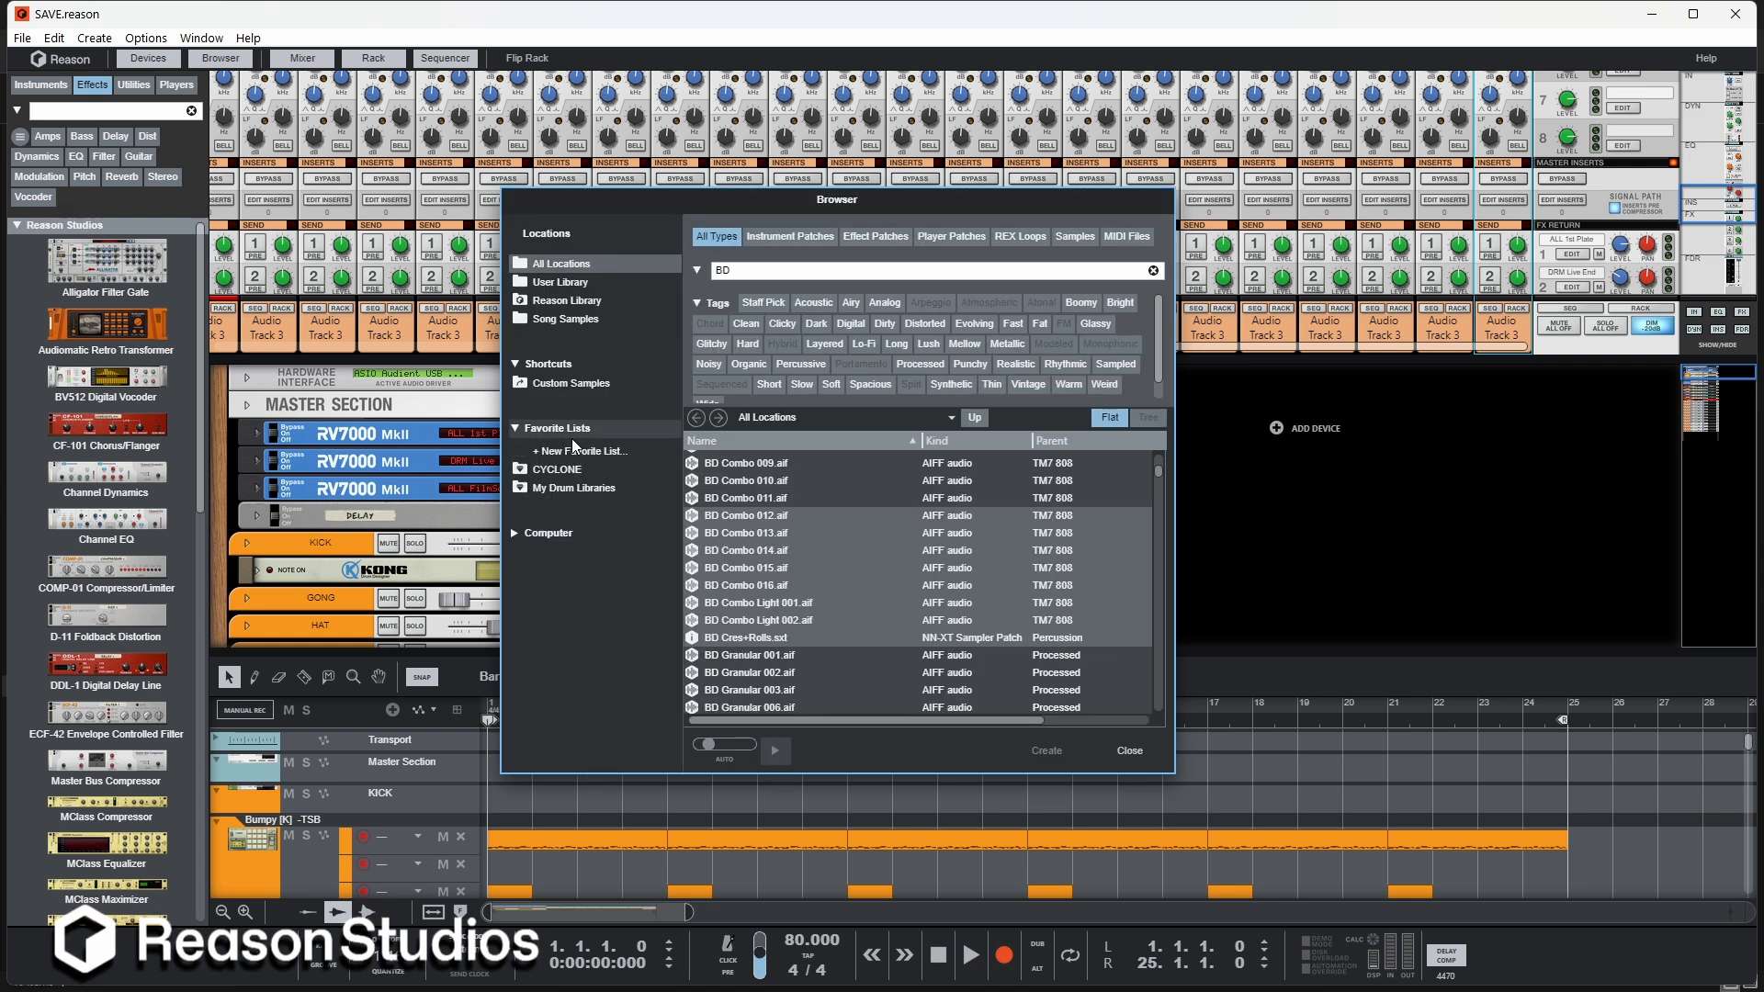
Step: Examine the My Drum Libraries favorite list, the Custom Samples shortcut and the computer's Desktop contents
left_click(571, 489)
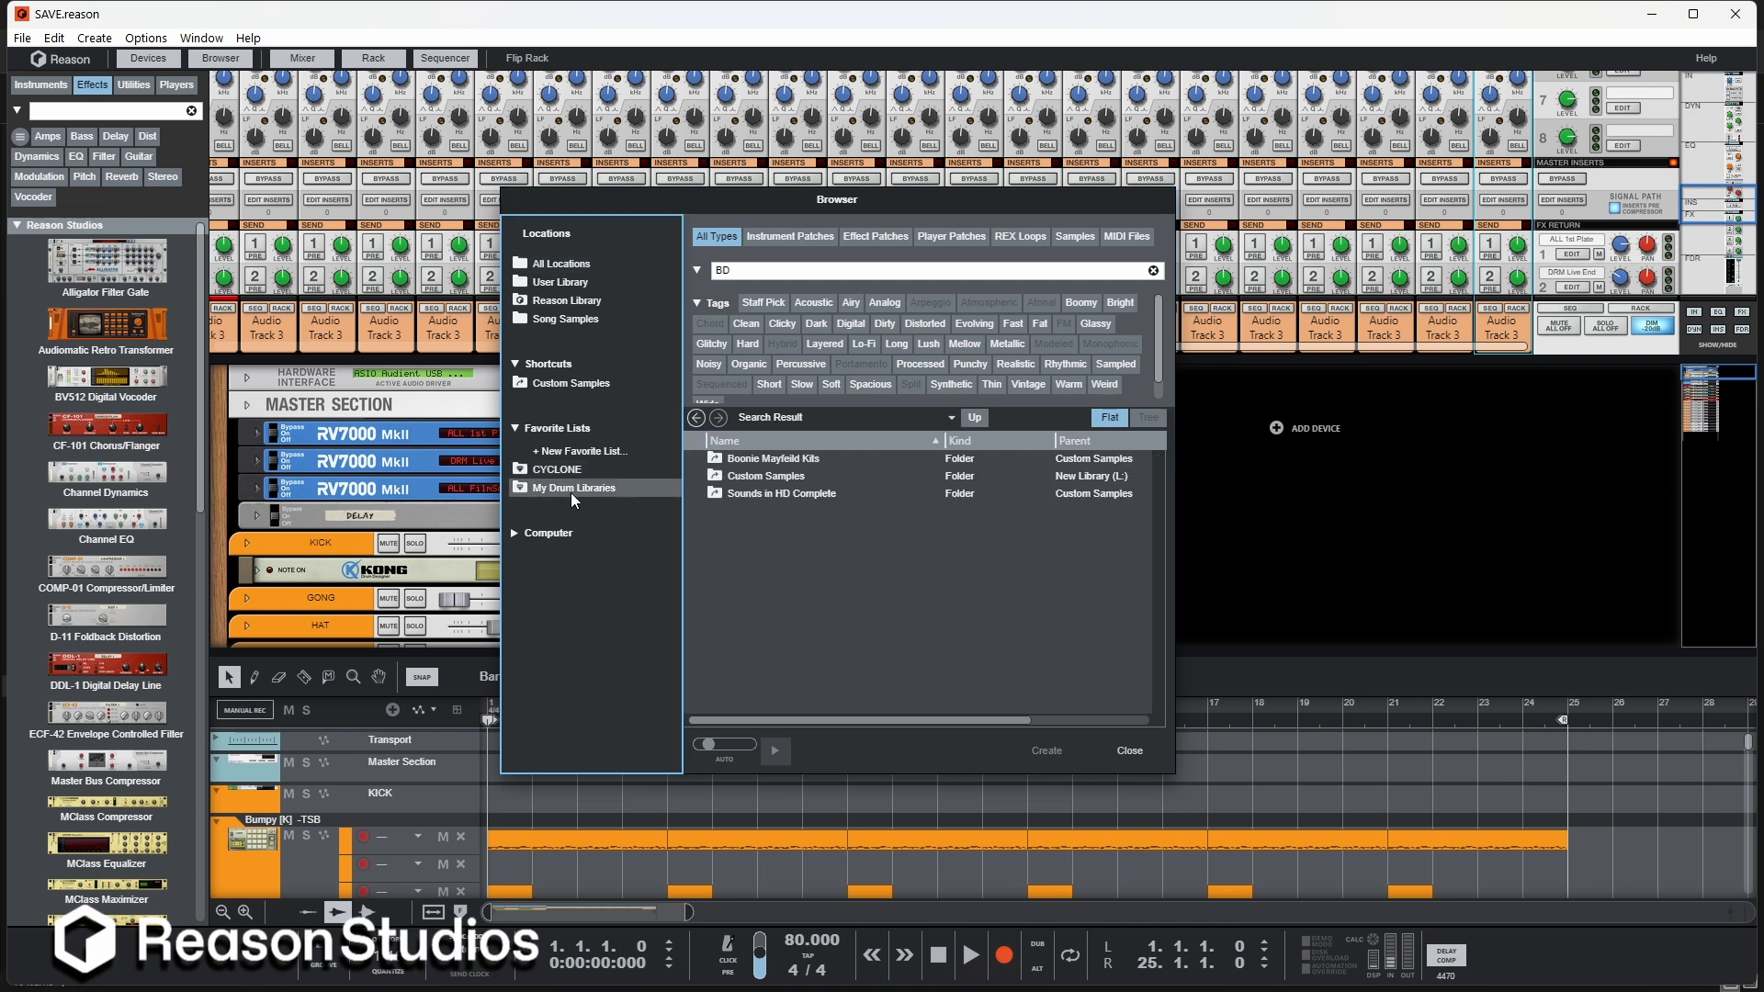
left_click(559, 383)
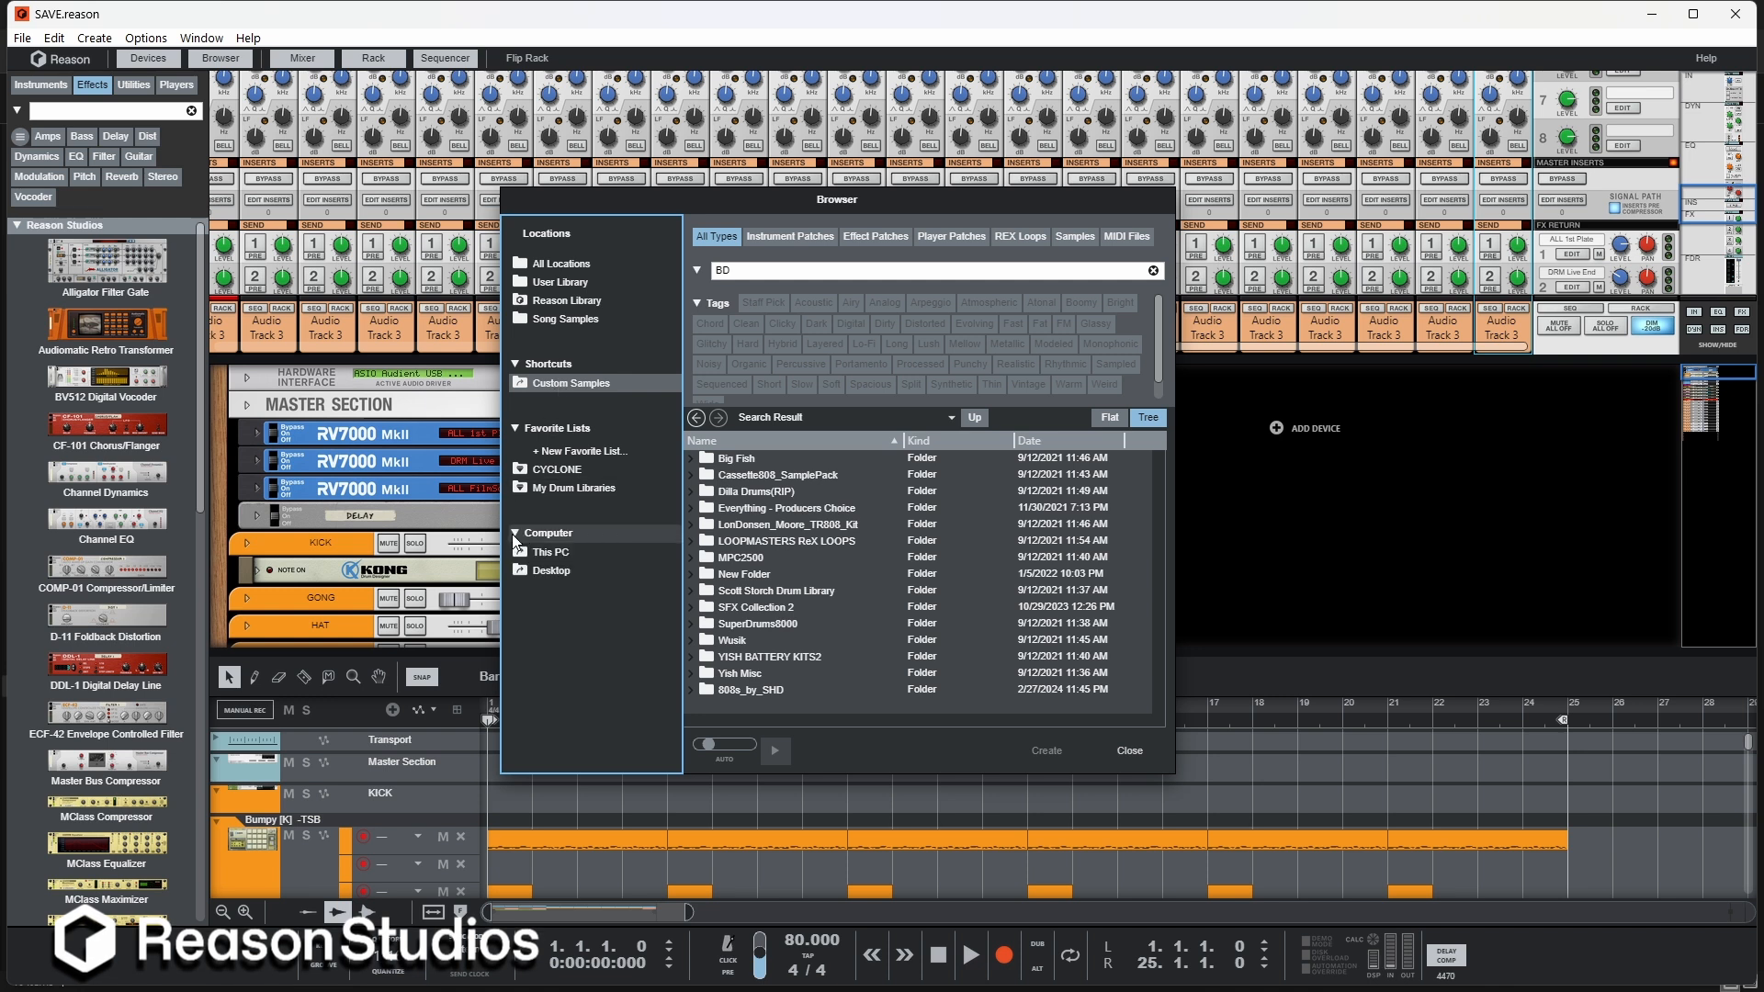
left_click(531, 553)
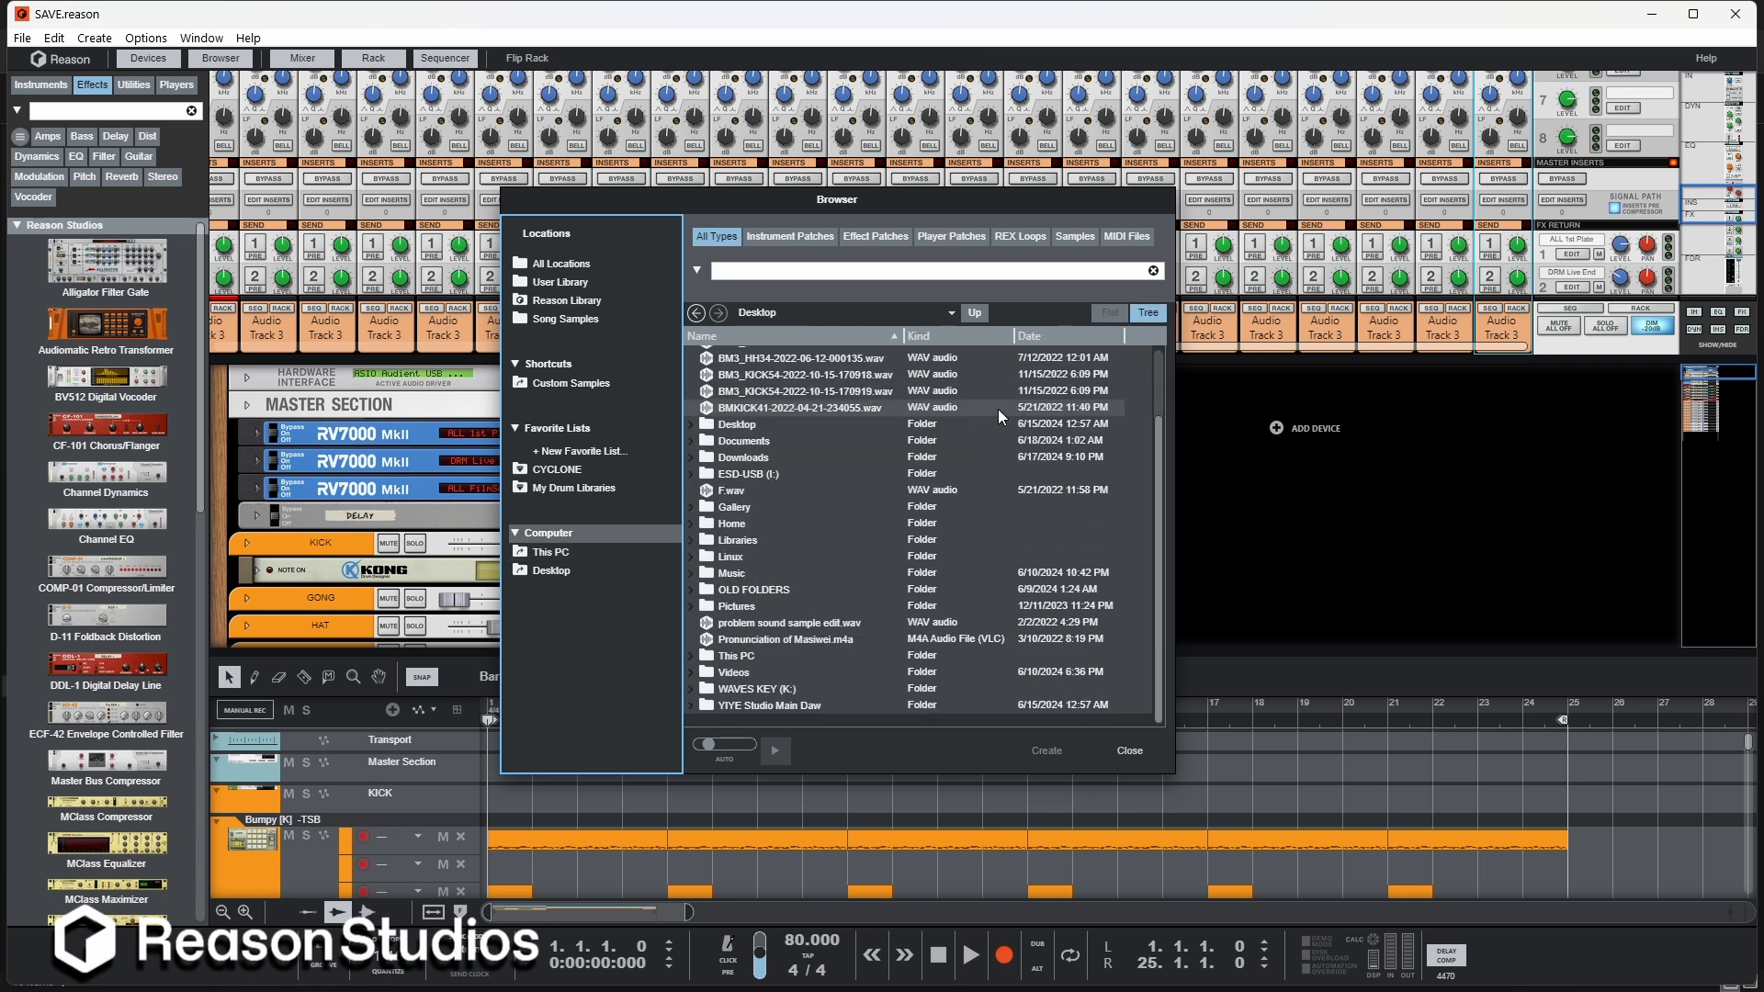
scroll(998, 410, "up", 2)
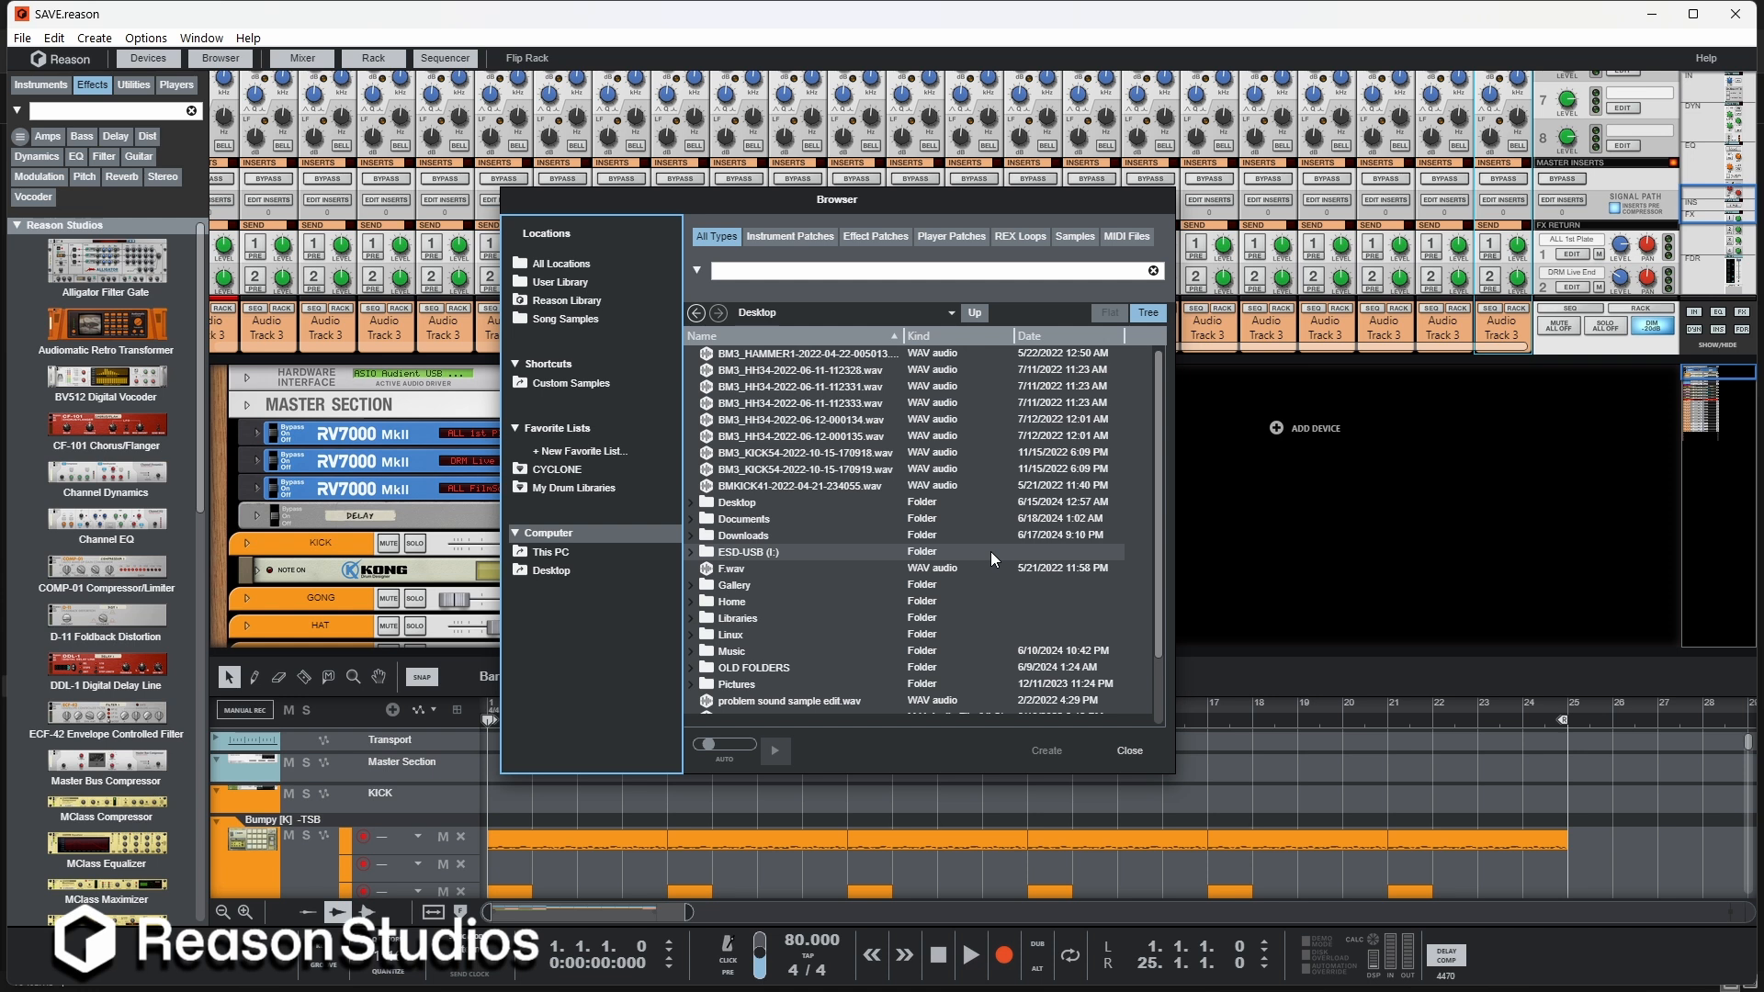
left_click(948, 317)
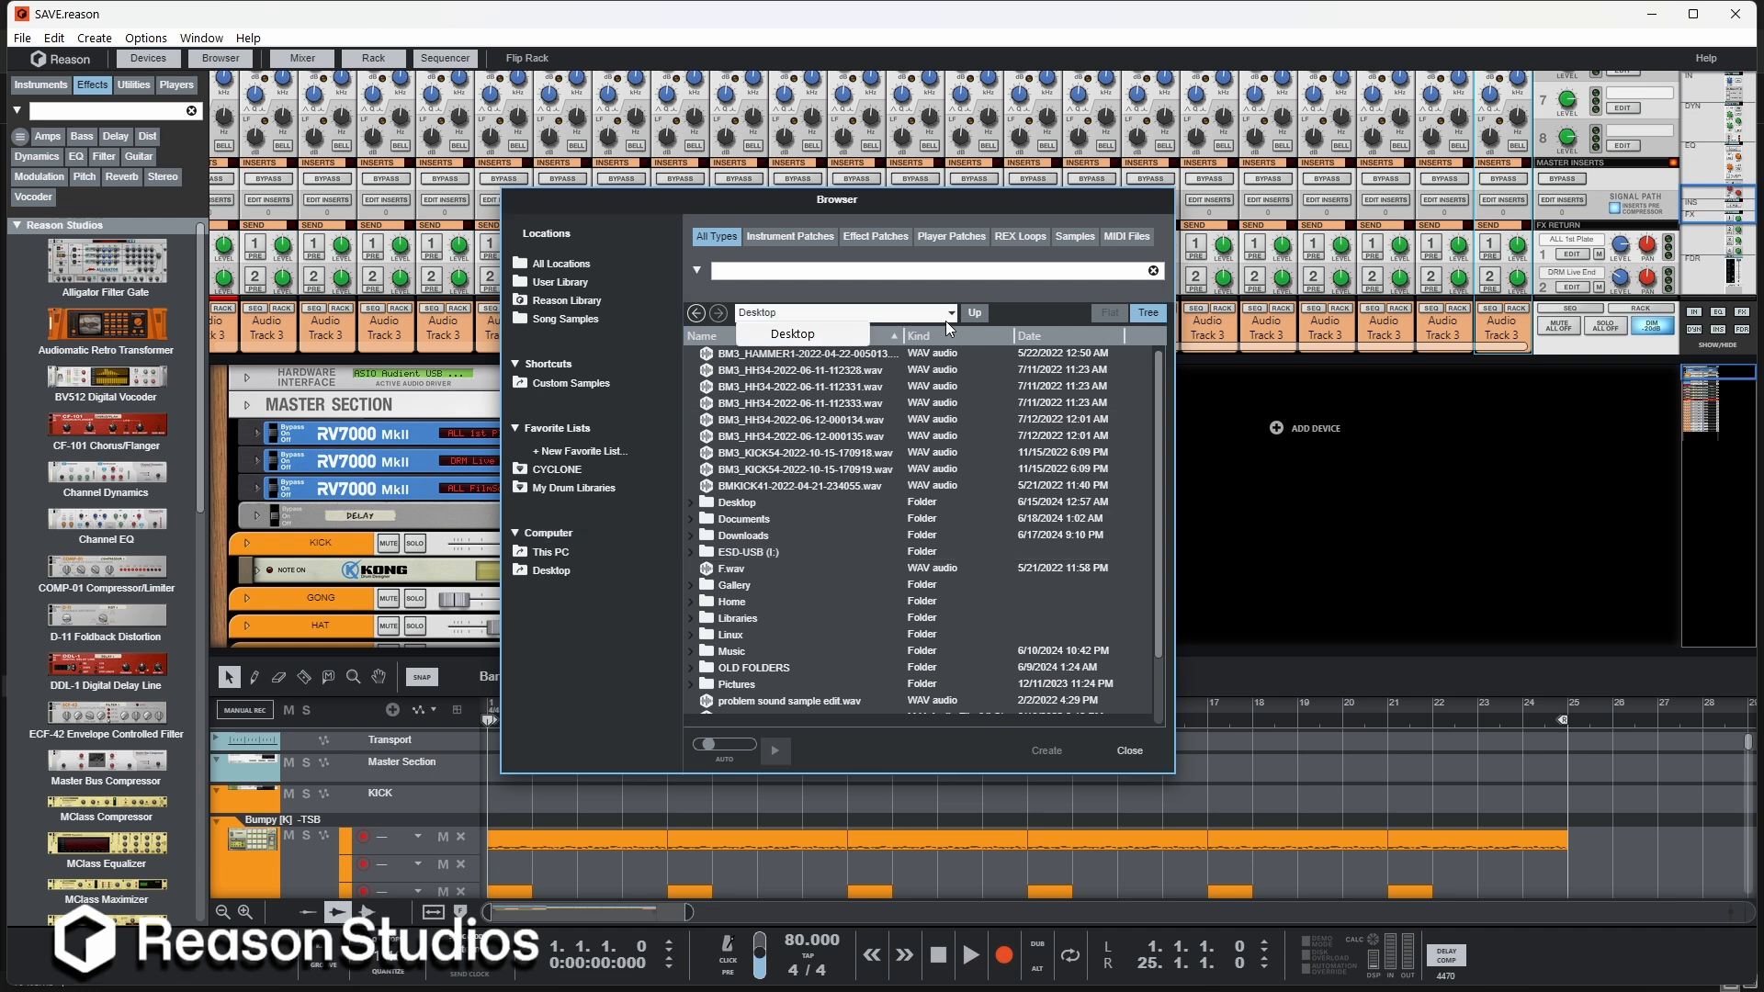
left_click(559, 570)
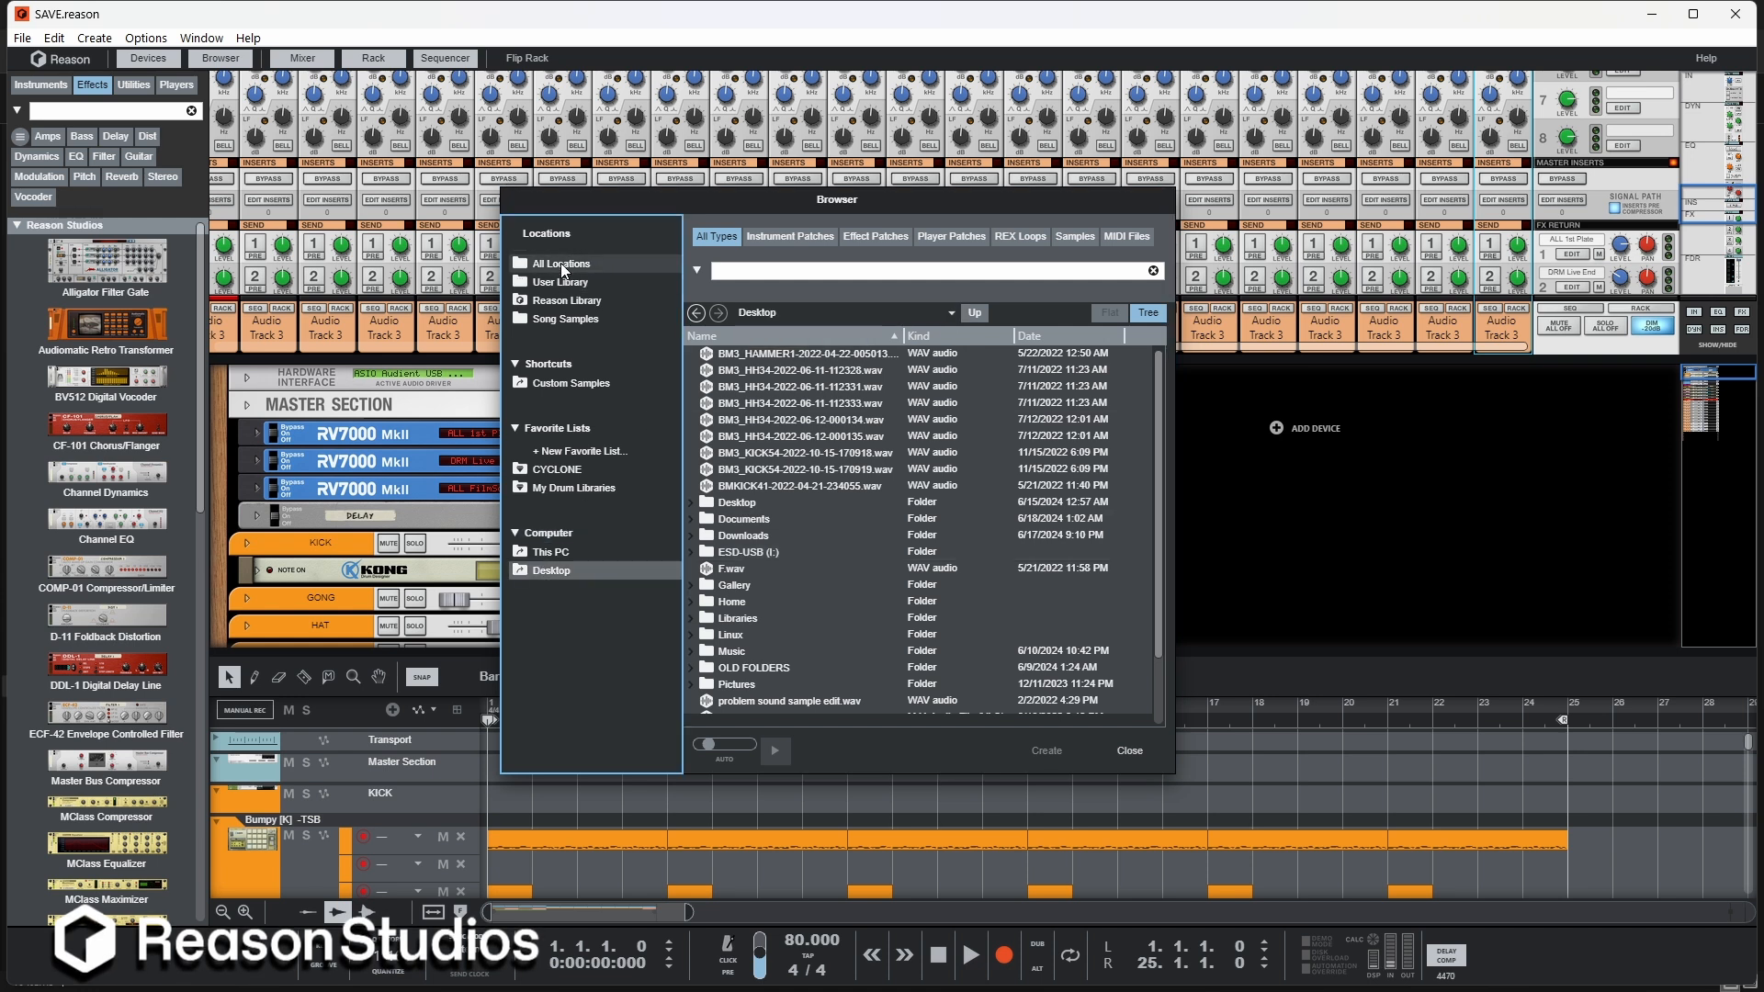
Step: Look through All Locations, User Library and Reason Library, and expand the three sample folders under Song Samples
left_click(561, 263)
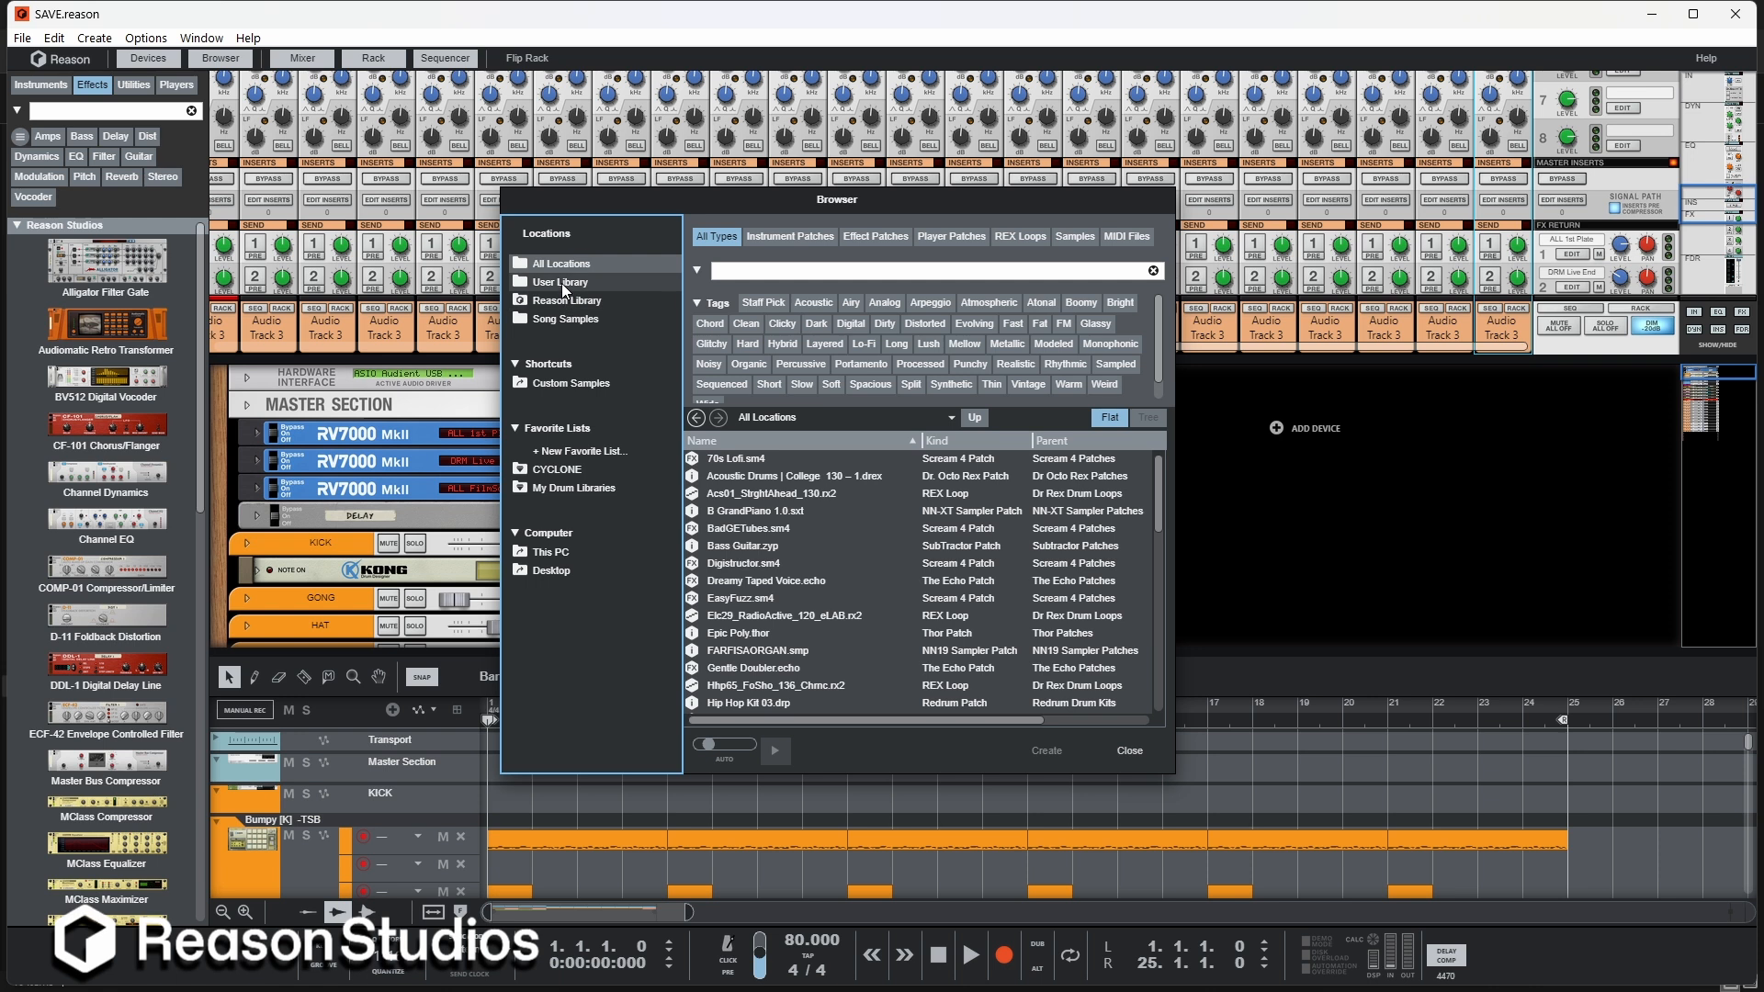
left_click(561, 283)
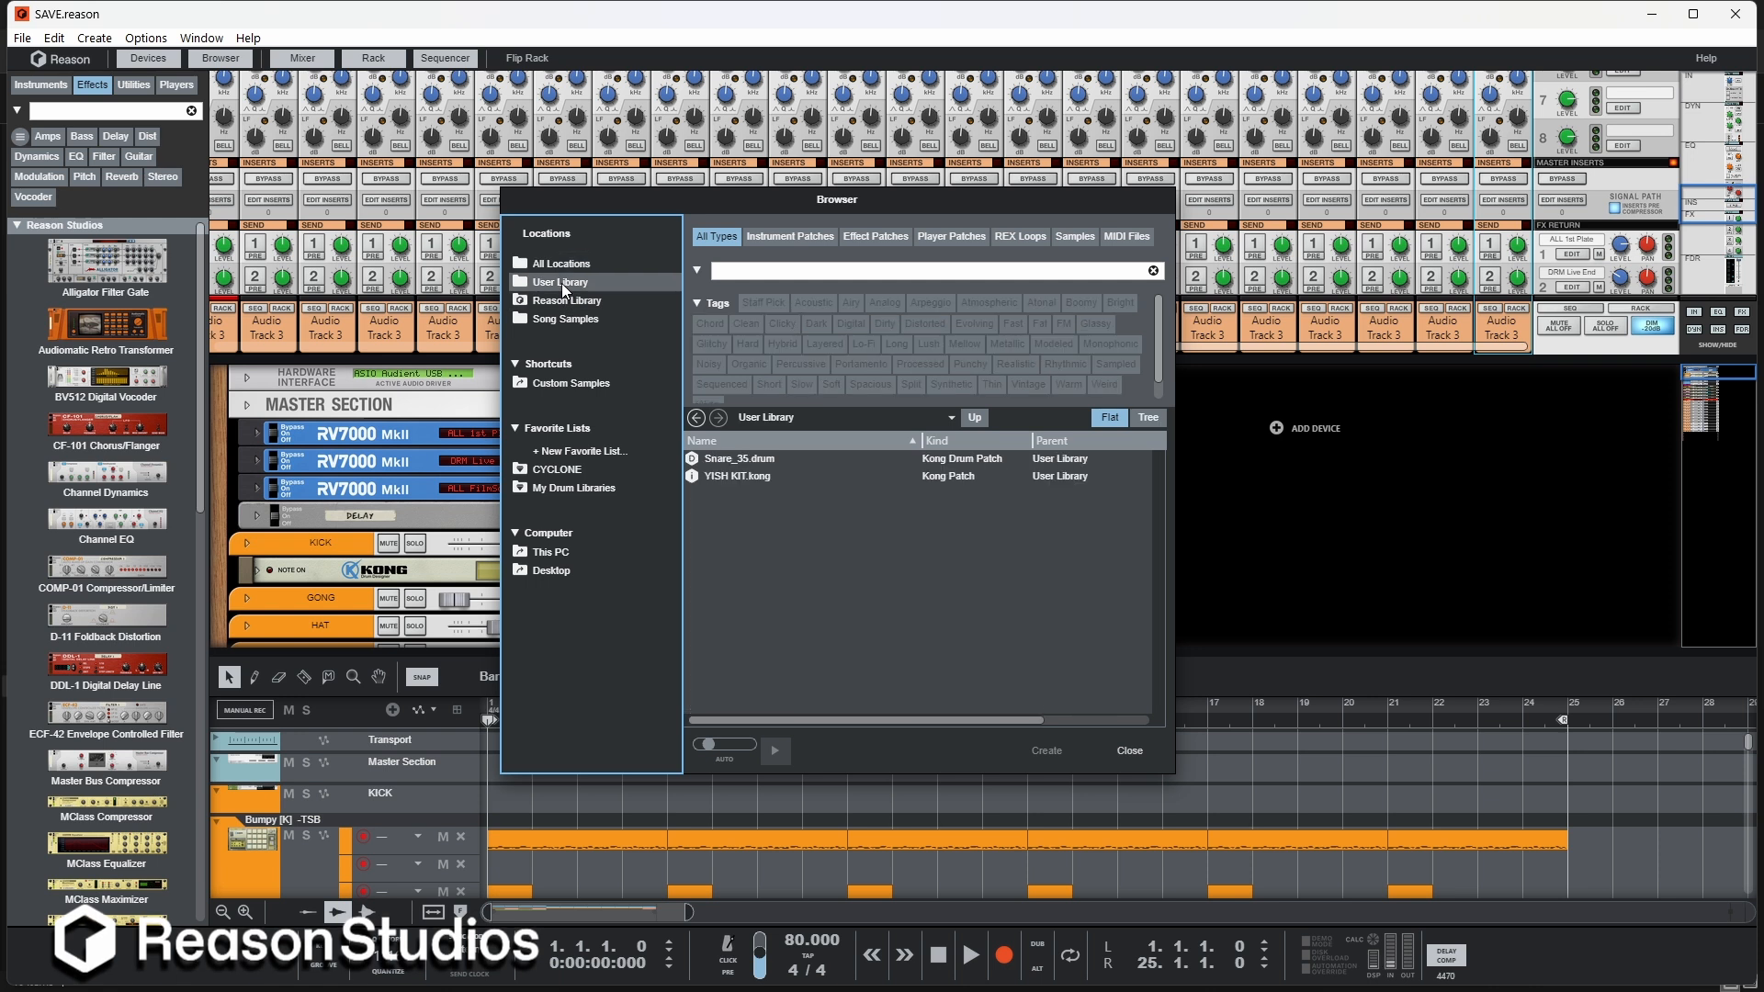
left_click(566, 300)
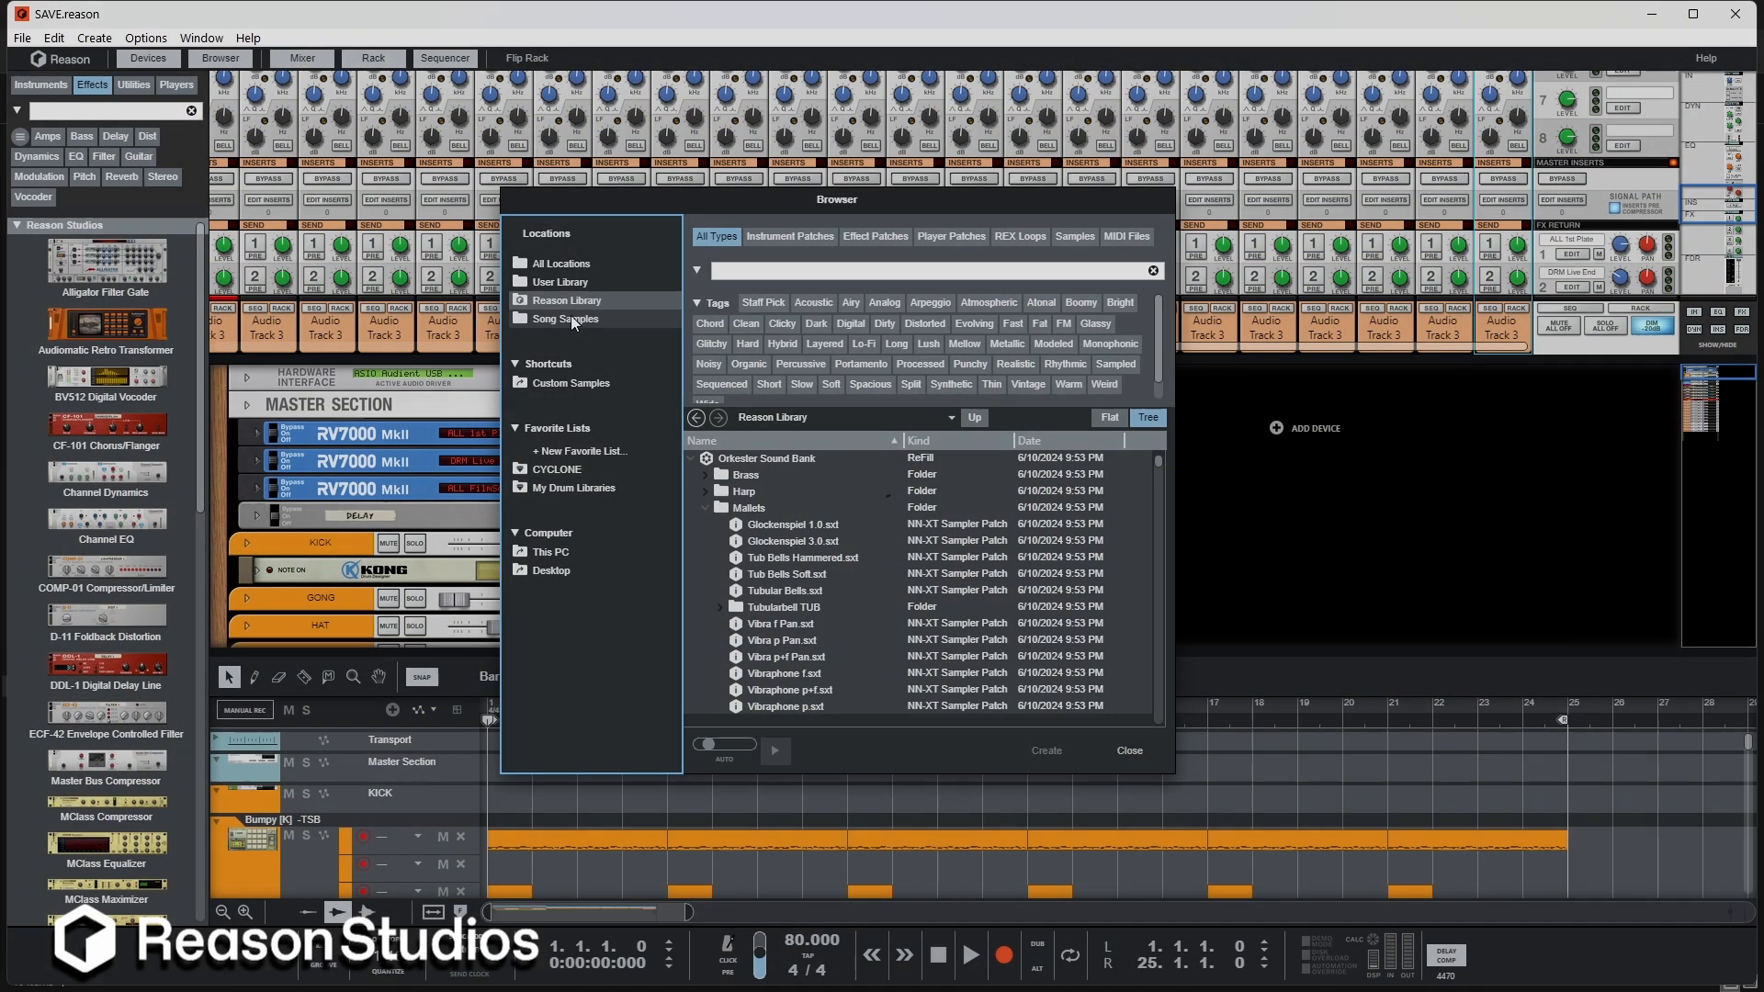
left_click(570, 318)
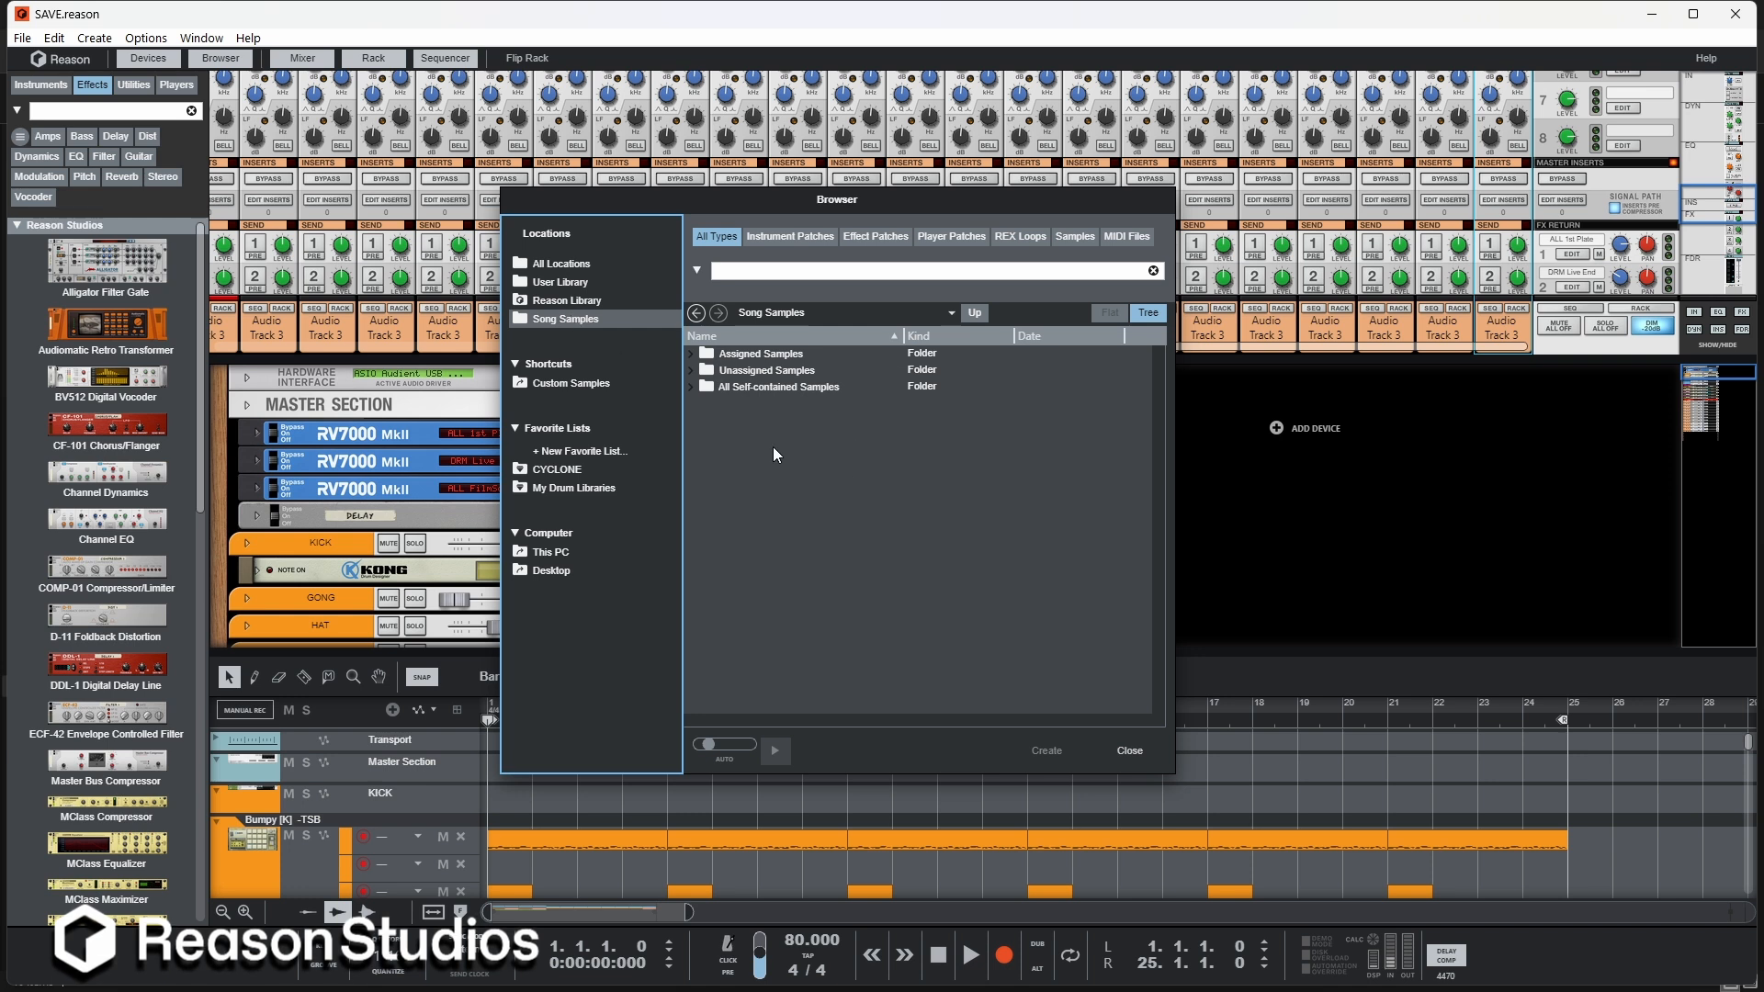
left_click(690, 386)
left_click(690, 367)
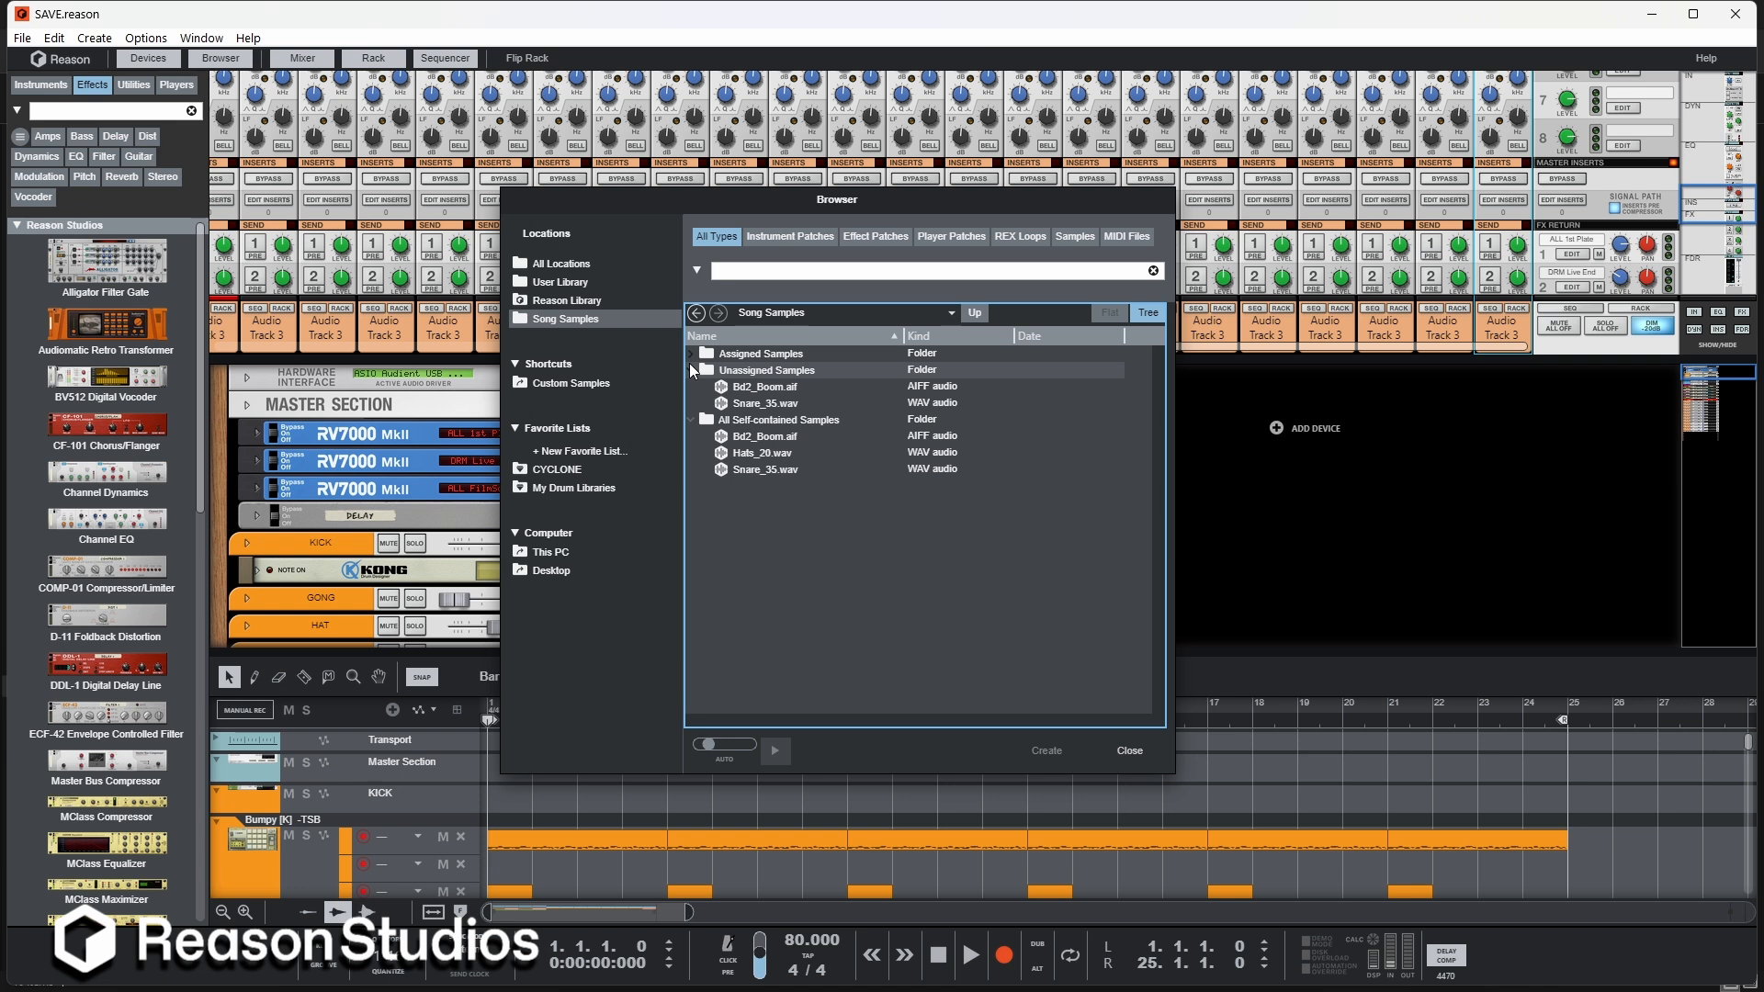
left_click(692, 355)
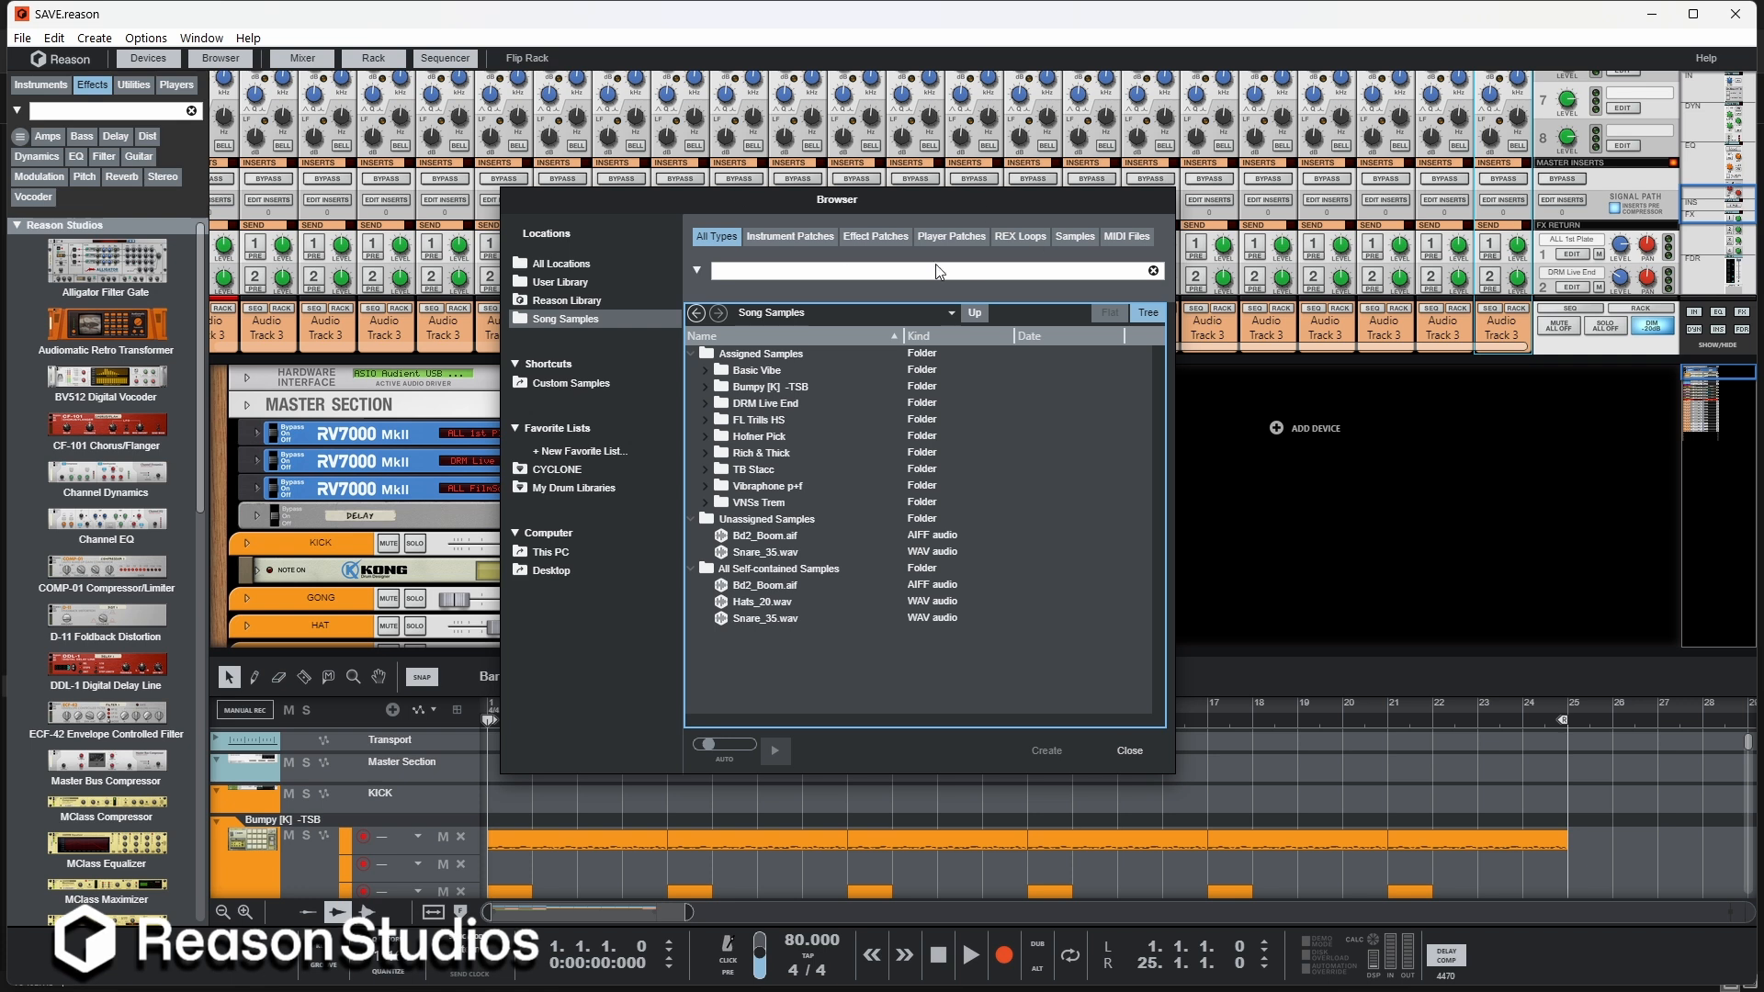
Step: Filter Song Samples in turn by instrument patches, effect patches, player patches, REX loops, samples and MIDI files
left_click(780, 232)
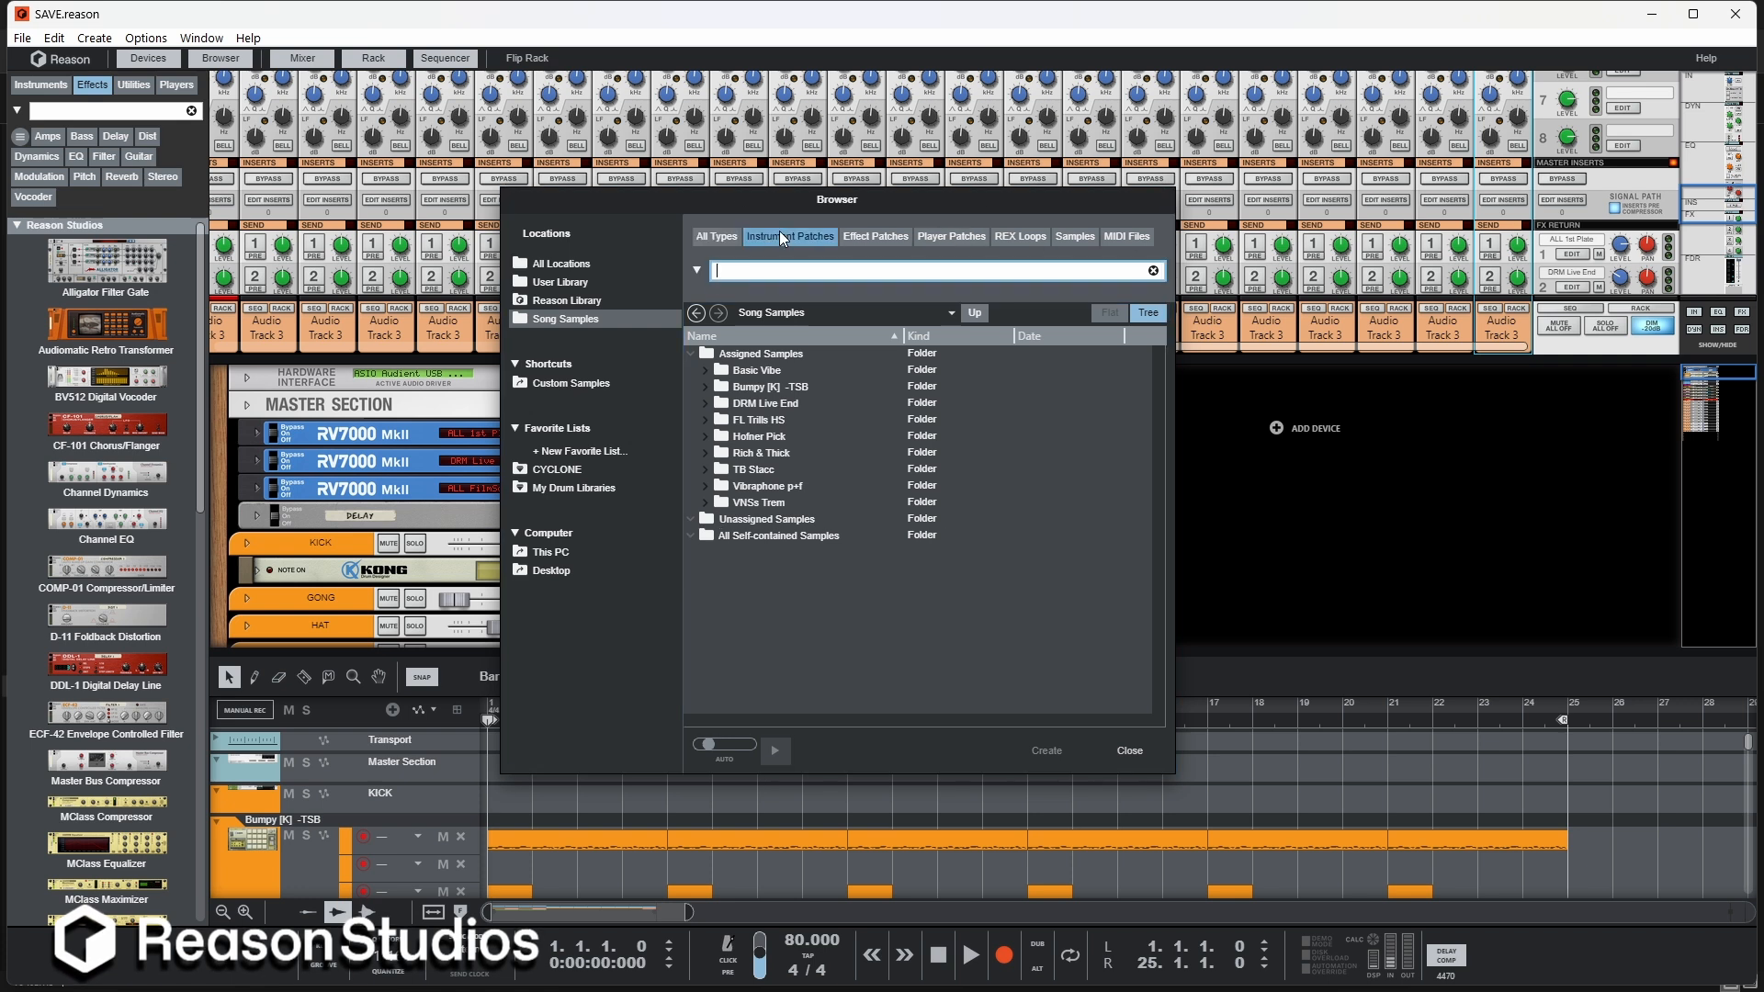
left_click(895, 236)
left_click(966, 239)
left_click(1022, 235)
left_click(1083, 236)
left_click(1128, 236)
Step: Show instrument patches across all locations, switch the filter to samples and browse through the sample list
left_click(597, 266)
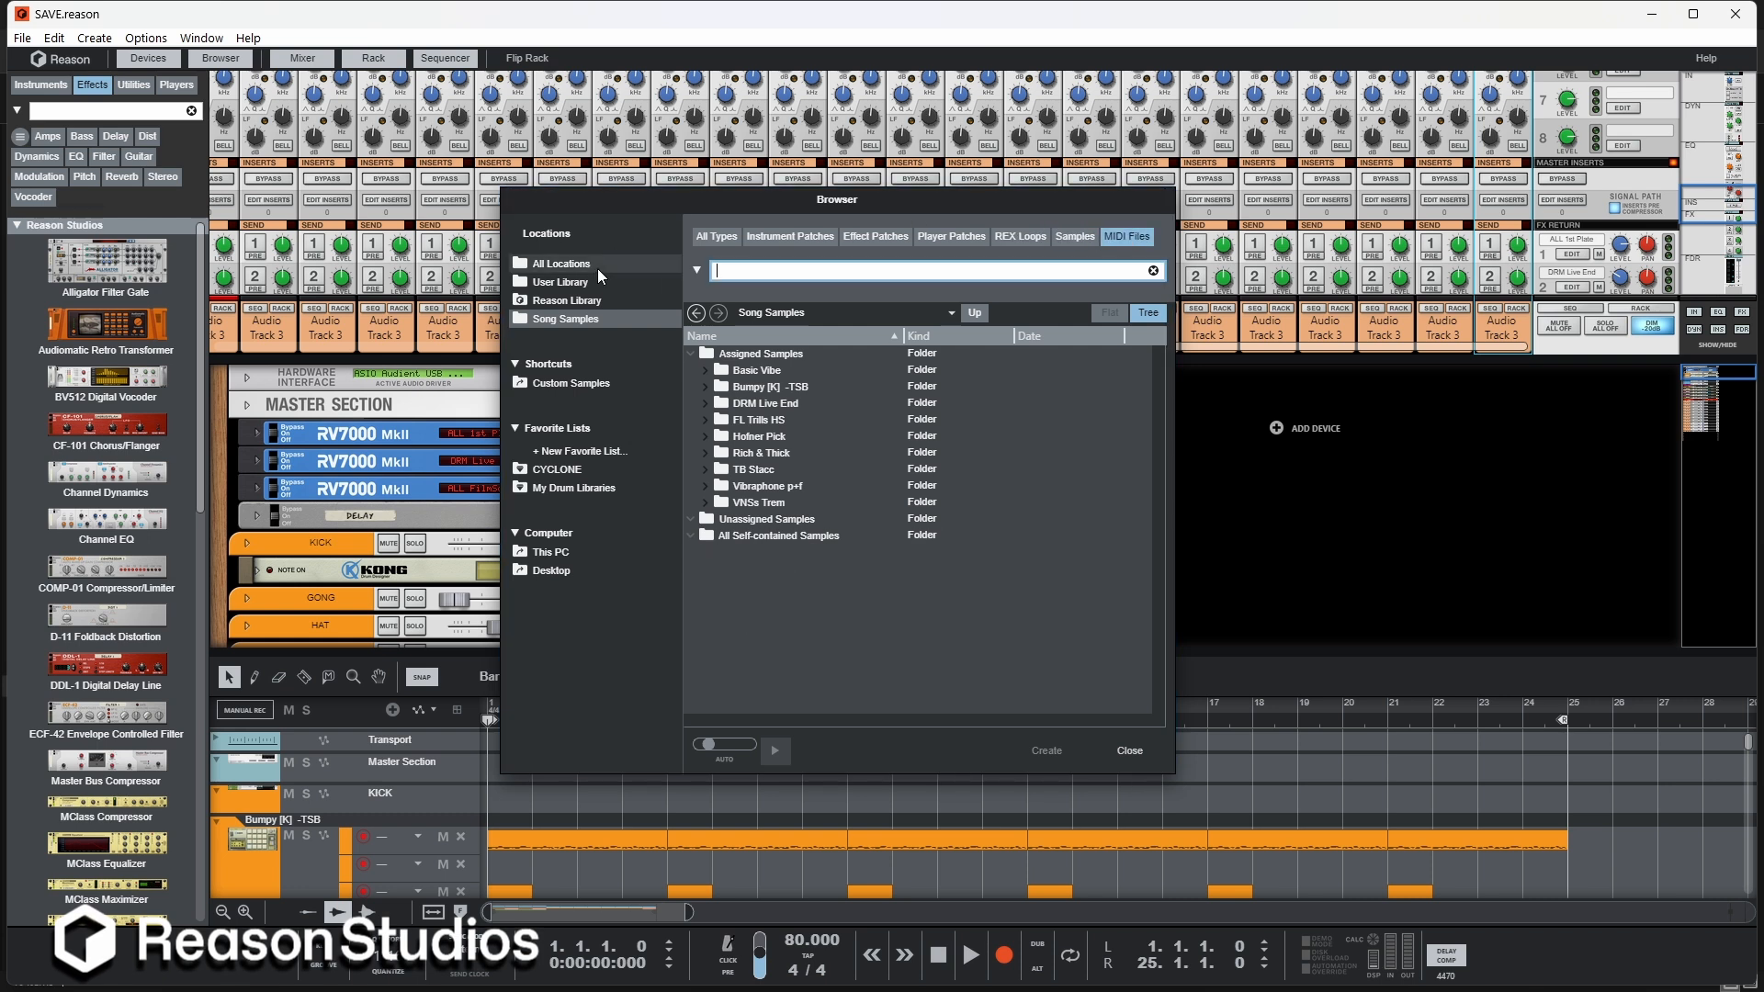
left_click(819, 240)
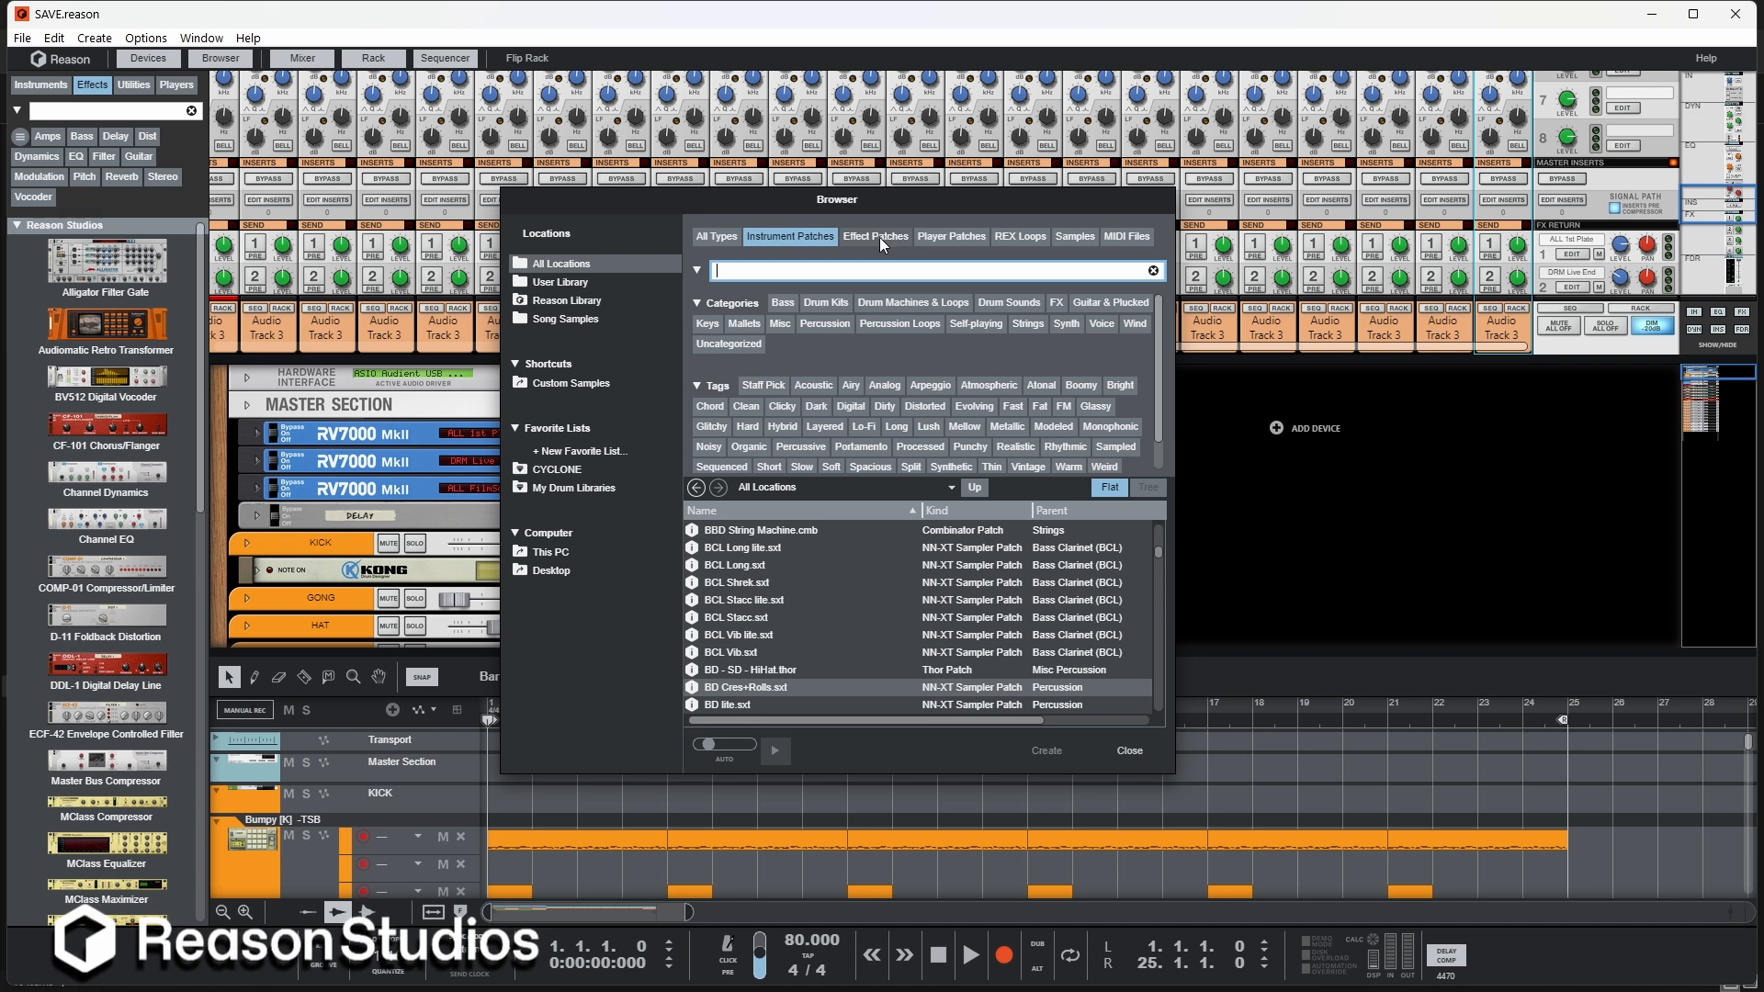
left_click(1073, 237)
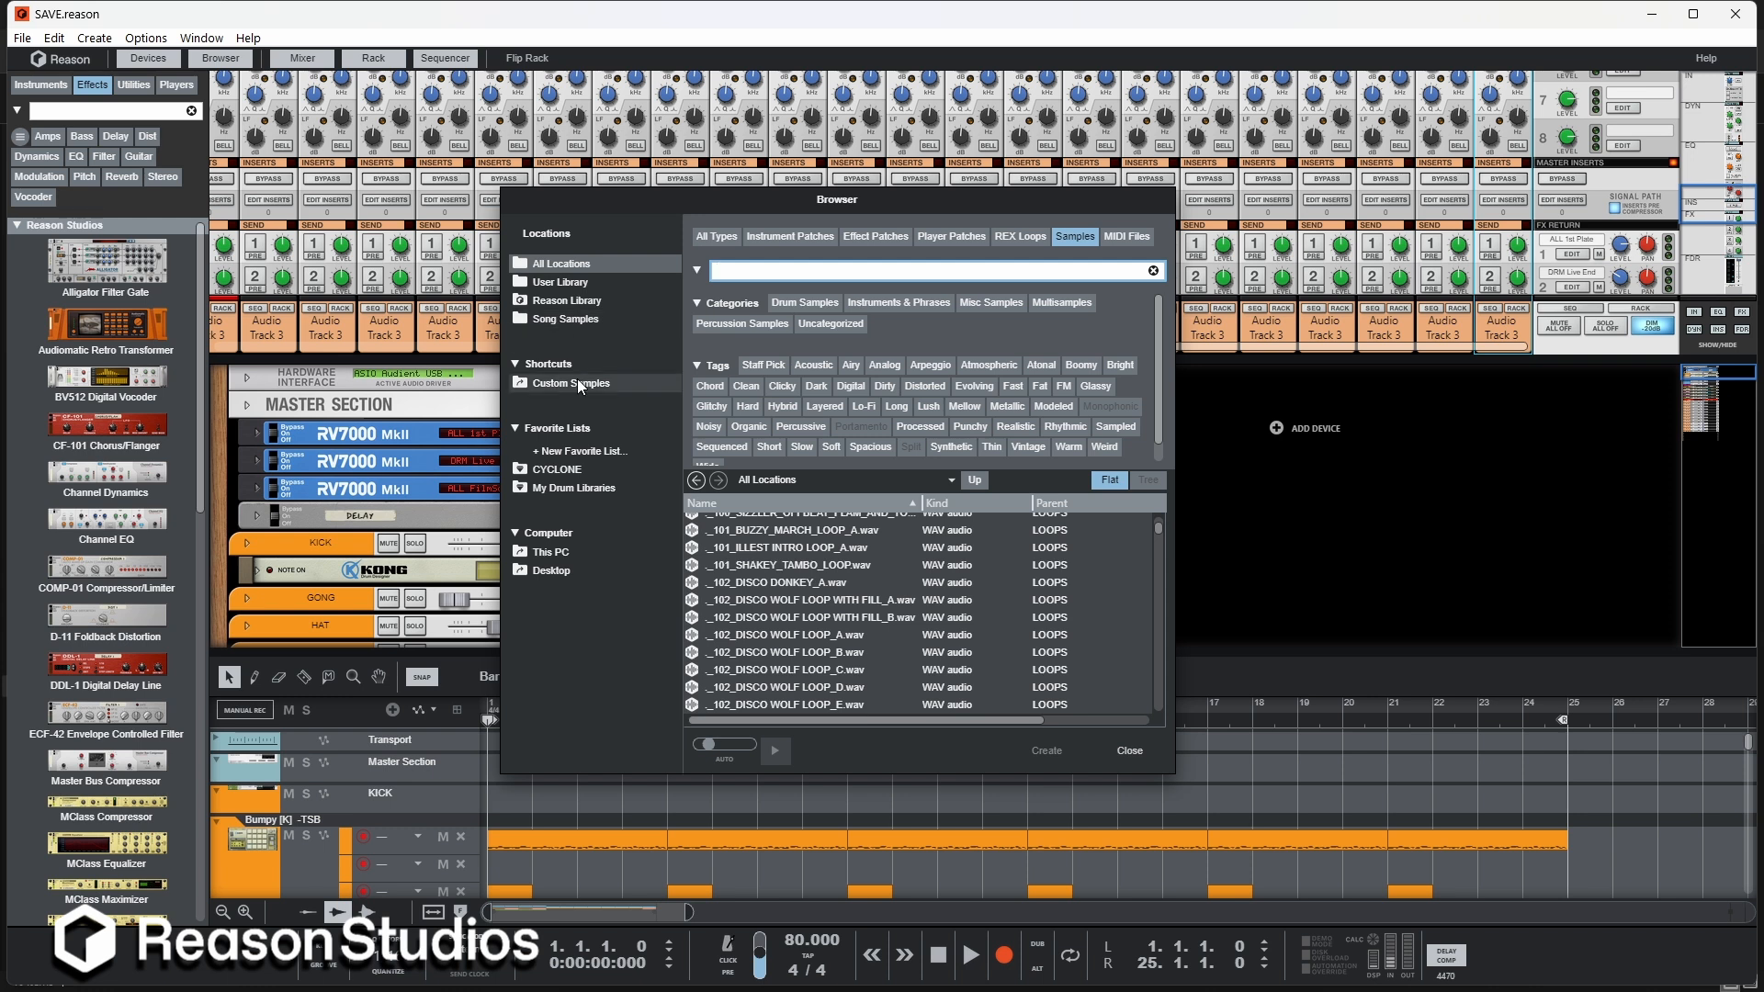
scroll(950, 632, "down", 10)
scroll(950, 633, "down", 10)
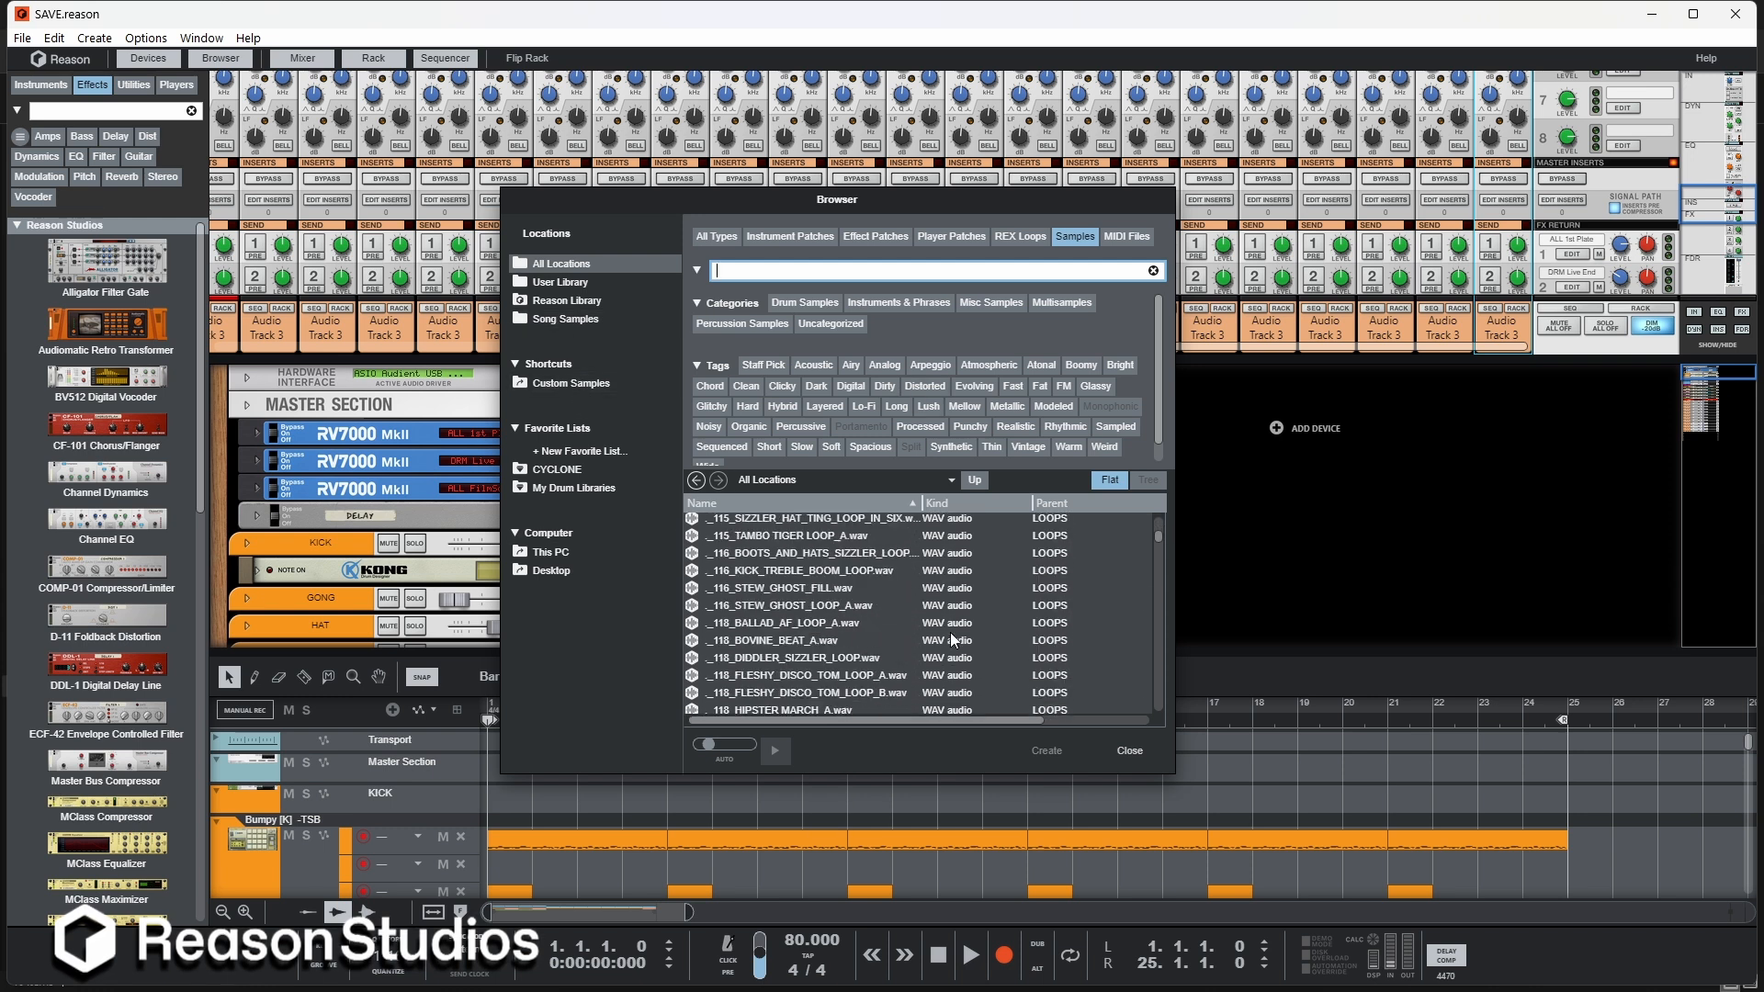
left_click_drag(1159, 534, 1153, 731)
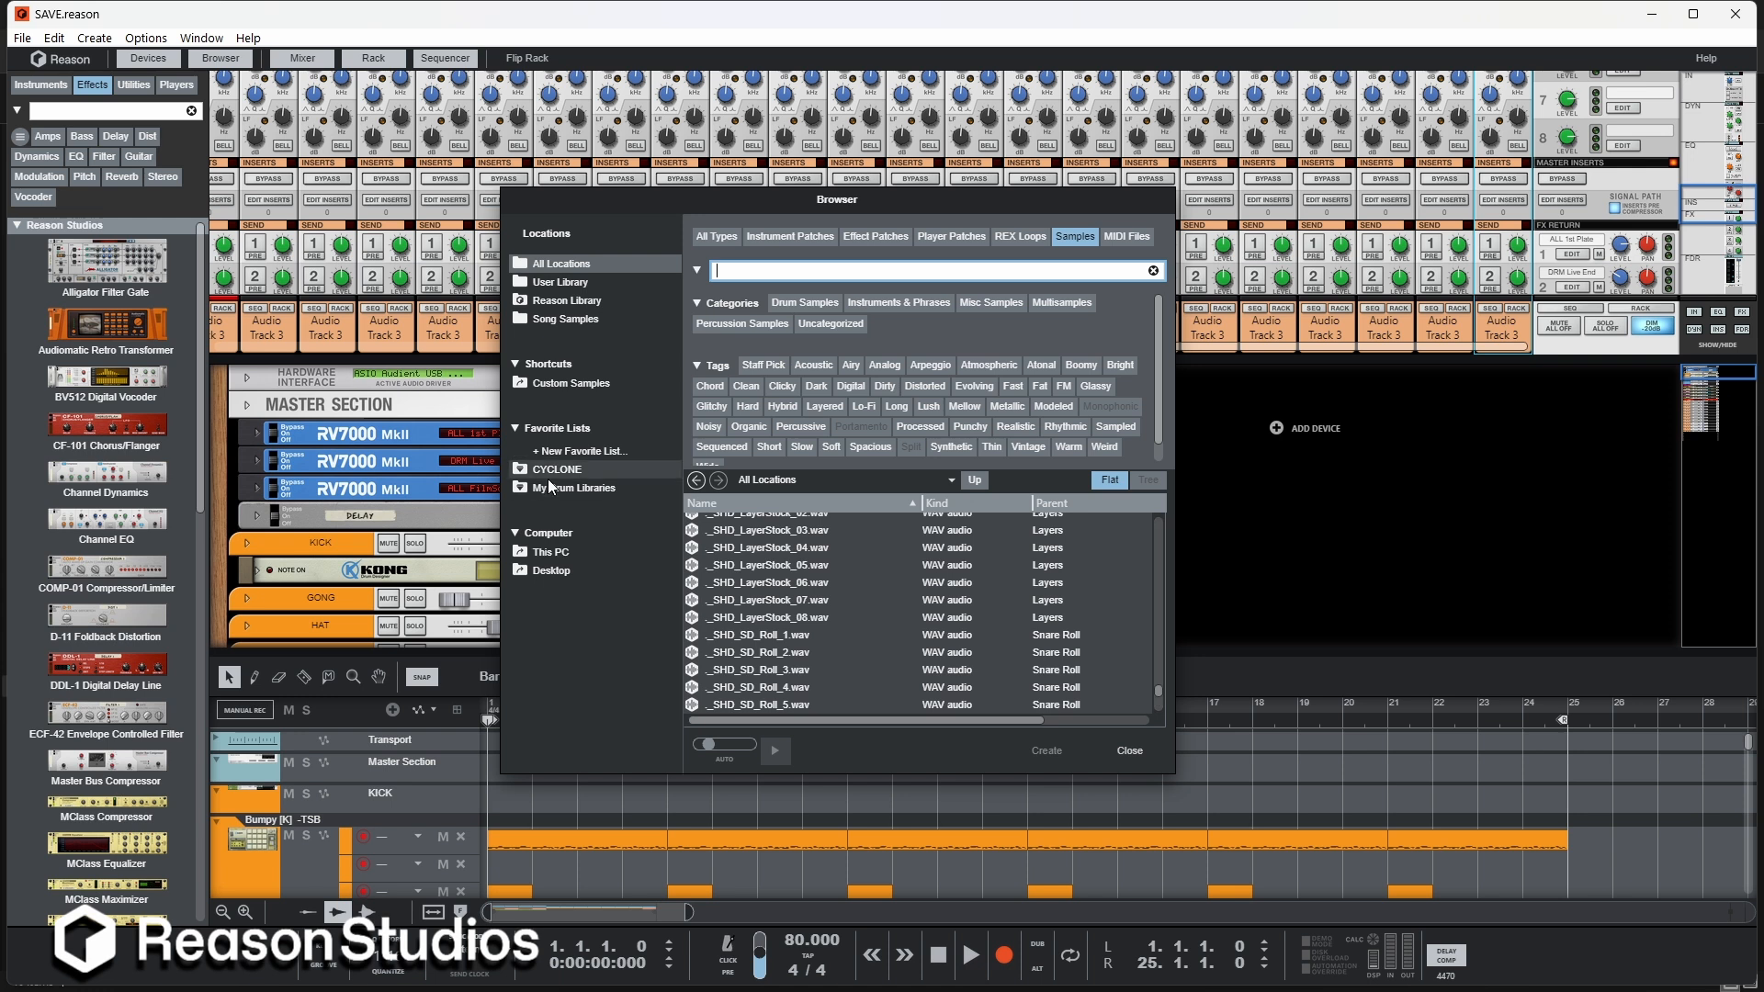
Step: Open the Cyclone(TX16Wx) folder from the CYCLONE favorite list and filter its contents to instrument patches
left_click(549, 472)
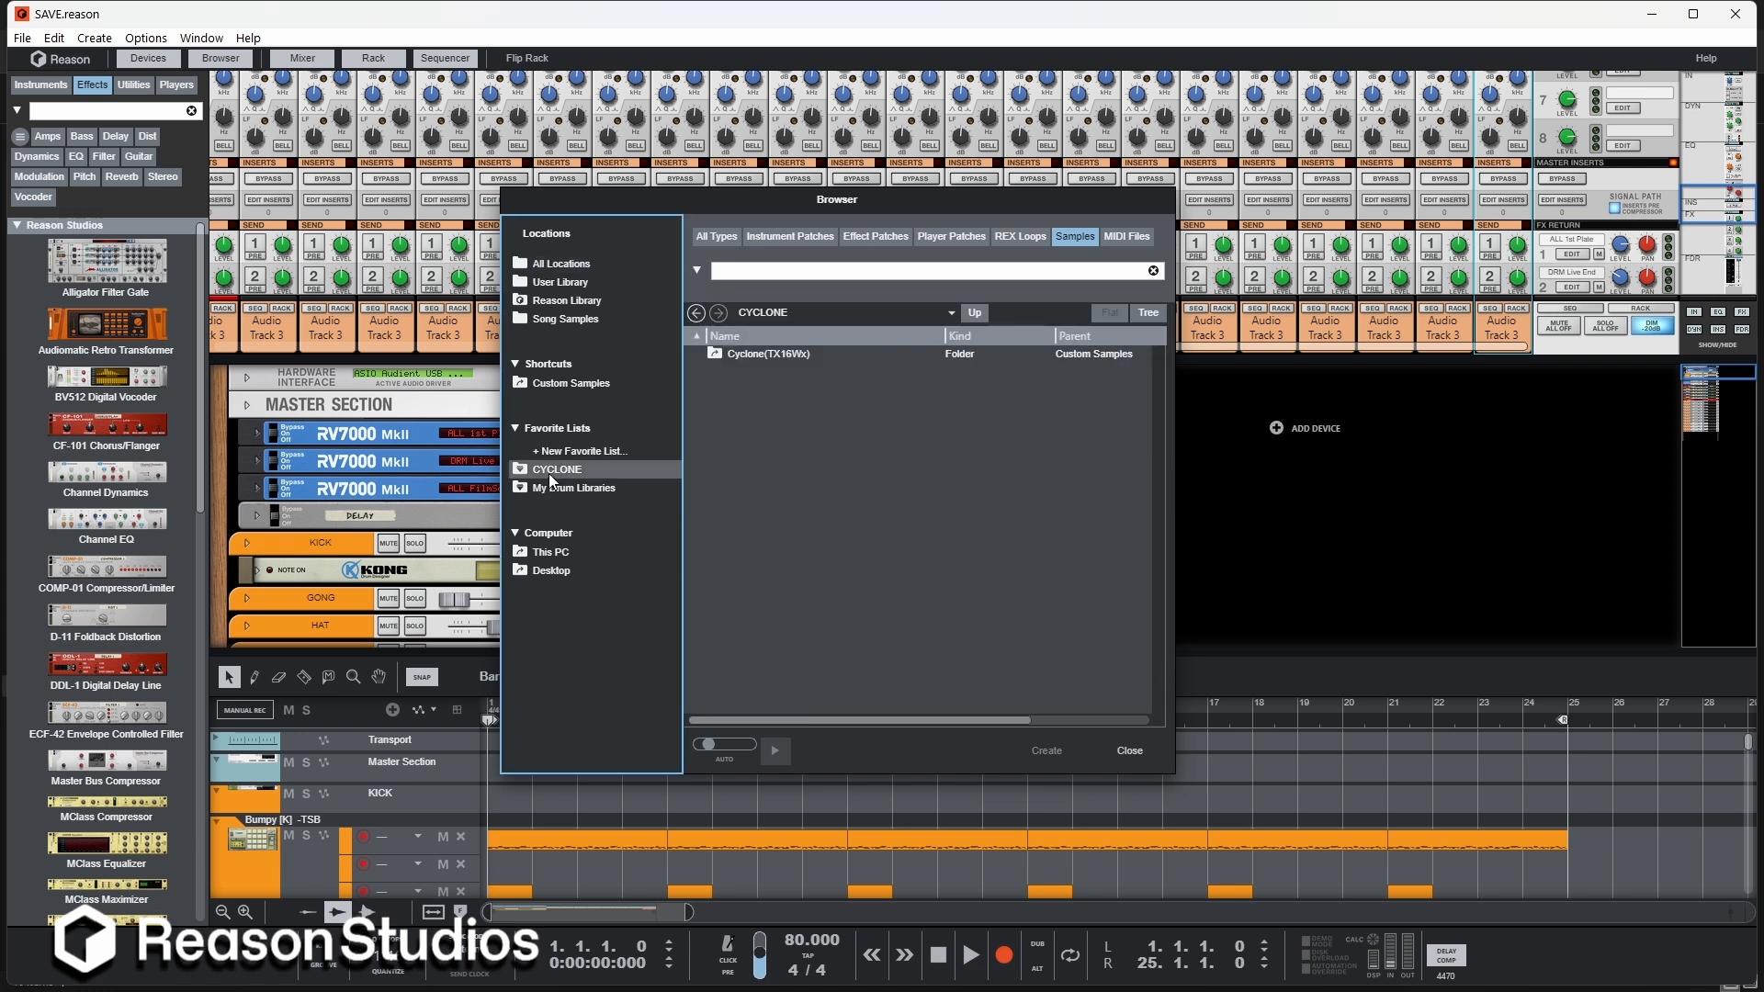
double_click(788, 353)
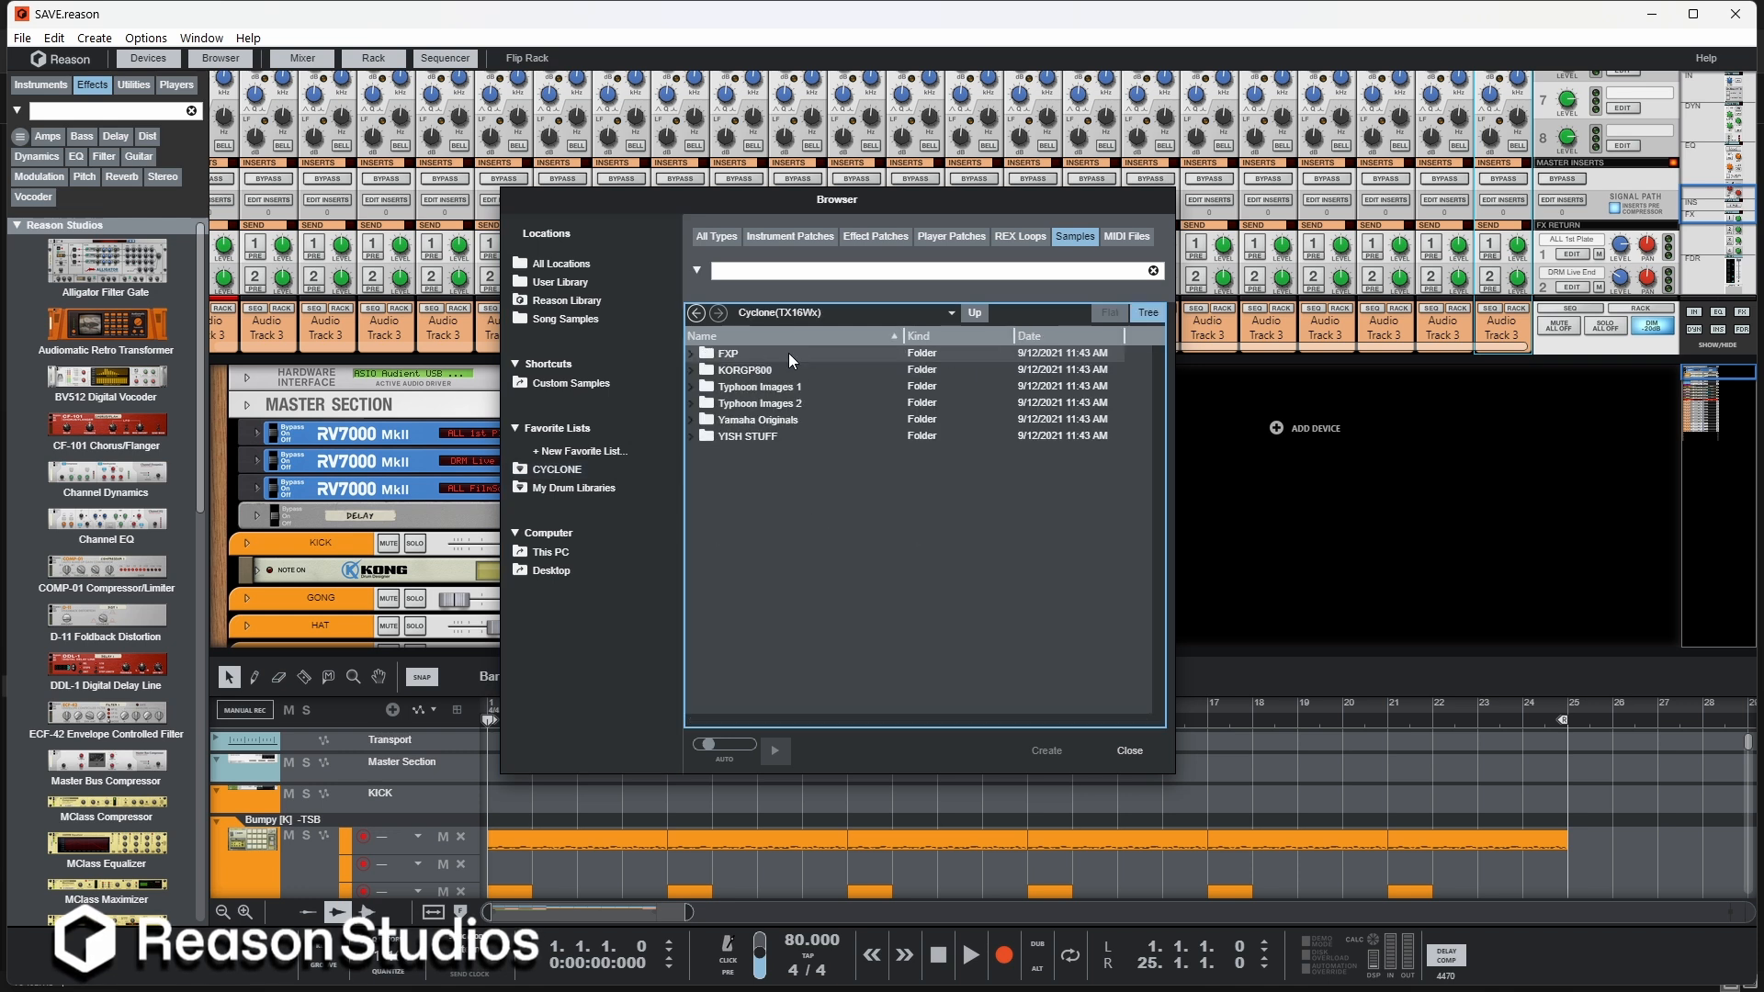
left_click(816, 270)
left_click(792, 239)
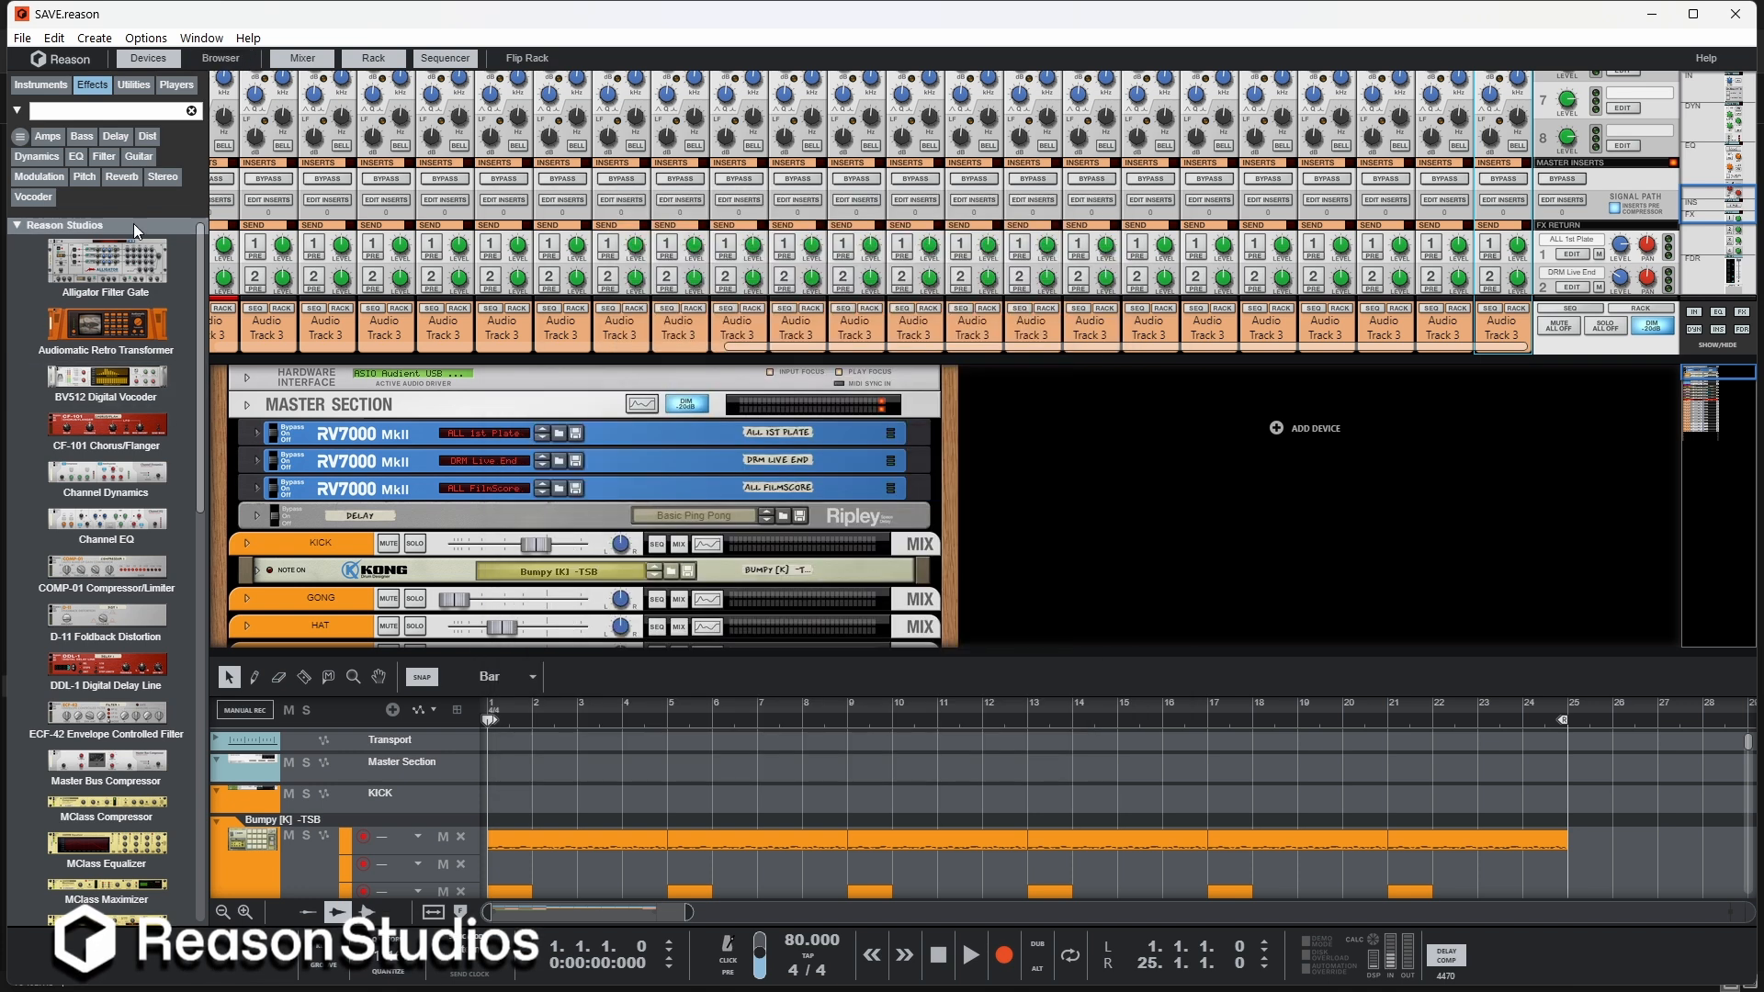
Step: Add a Polytone Dual-Layer Synthesizer from the instrument devices to the empty rack column
left_click(43, 84)
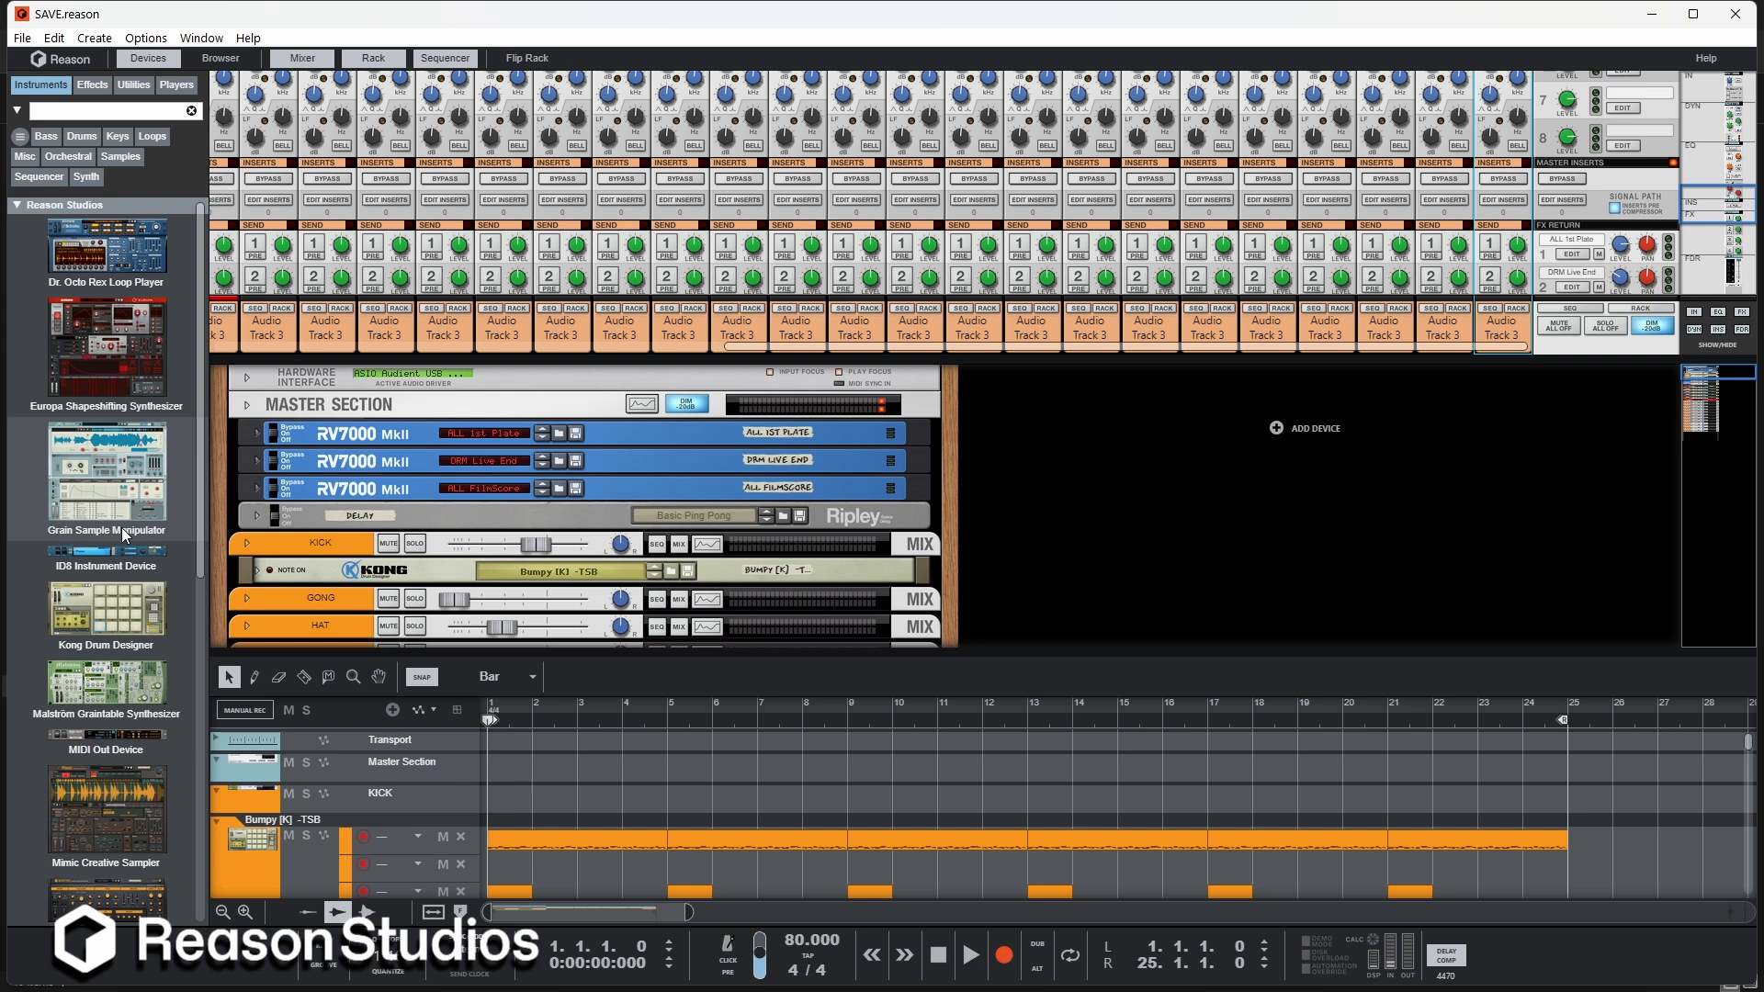
scroll(127, 533, "down", 5)
left_click_drag(127, 533, 1165, 531)
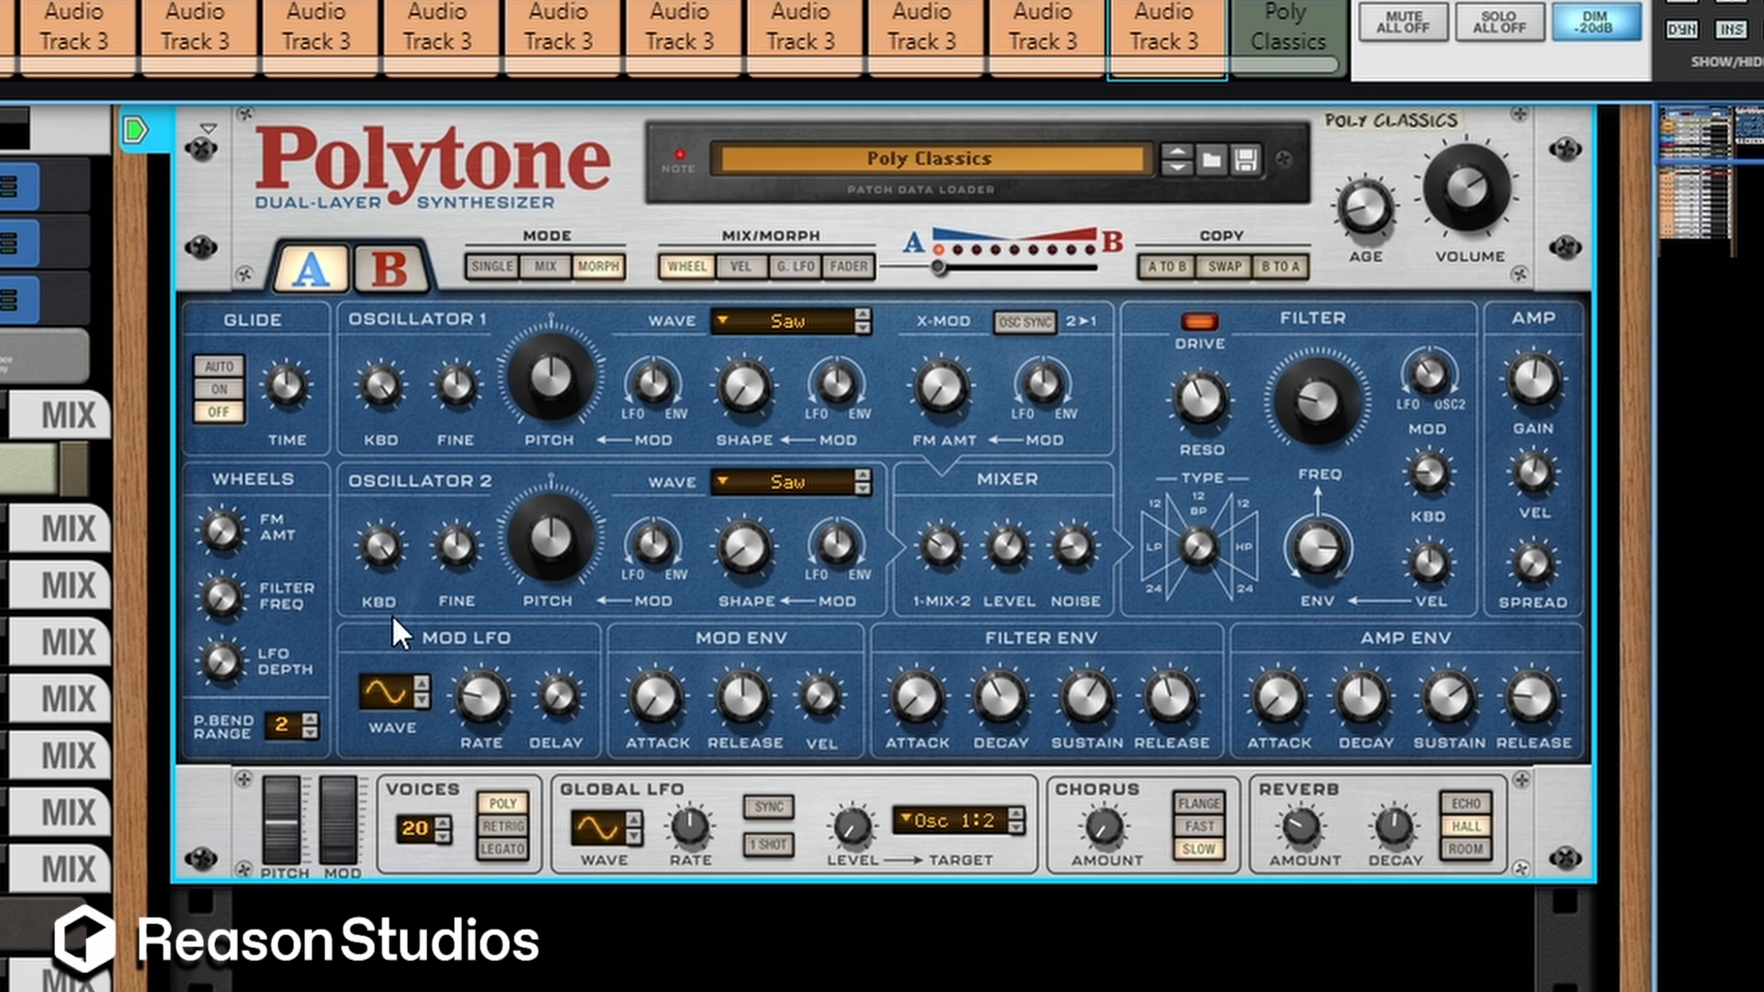
Step: Browse the Polytone's patches and audition them one after another from Organic Motion through Paradise Lost Keys, Pine and Pipes to Platinum Pluck
left_click(1209, 158)
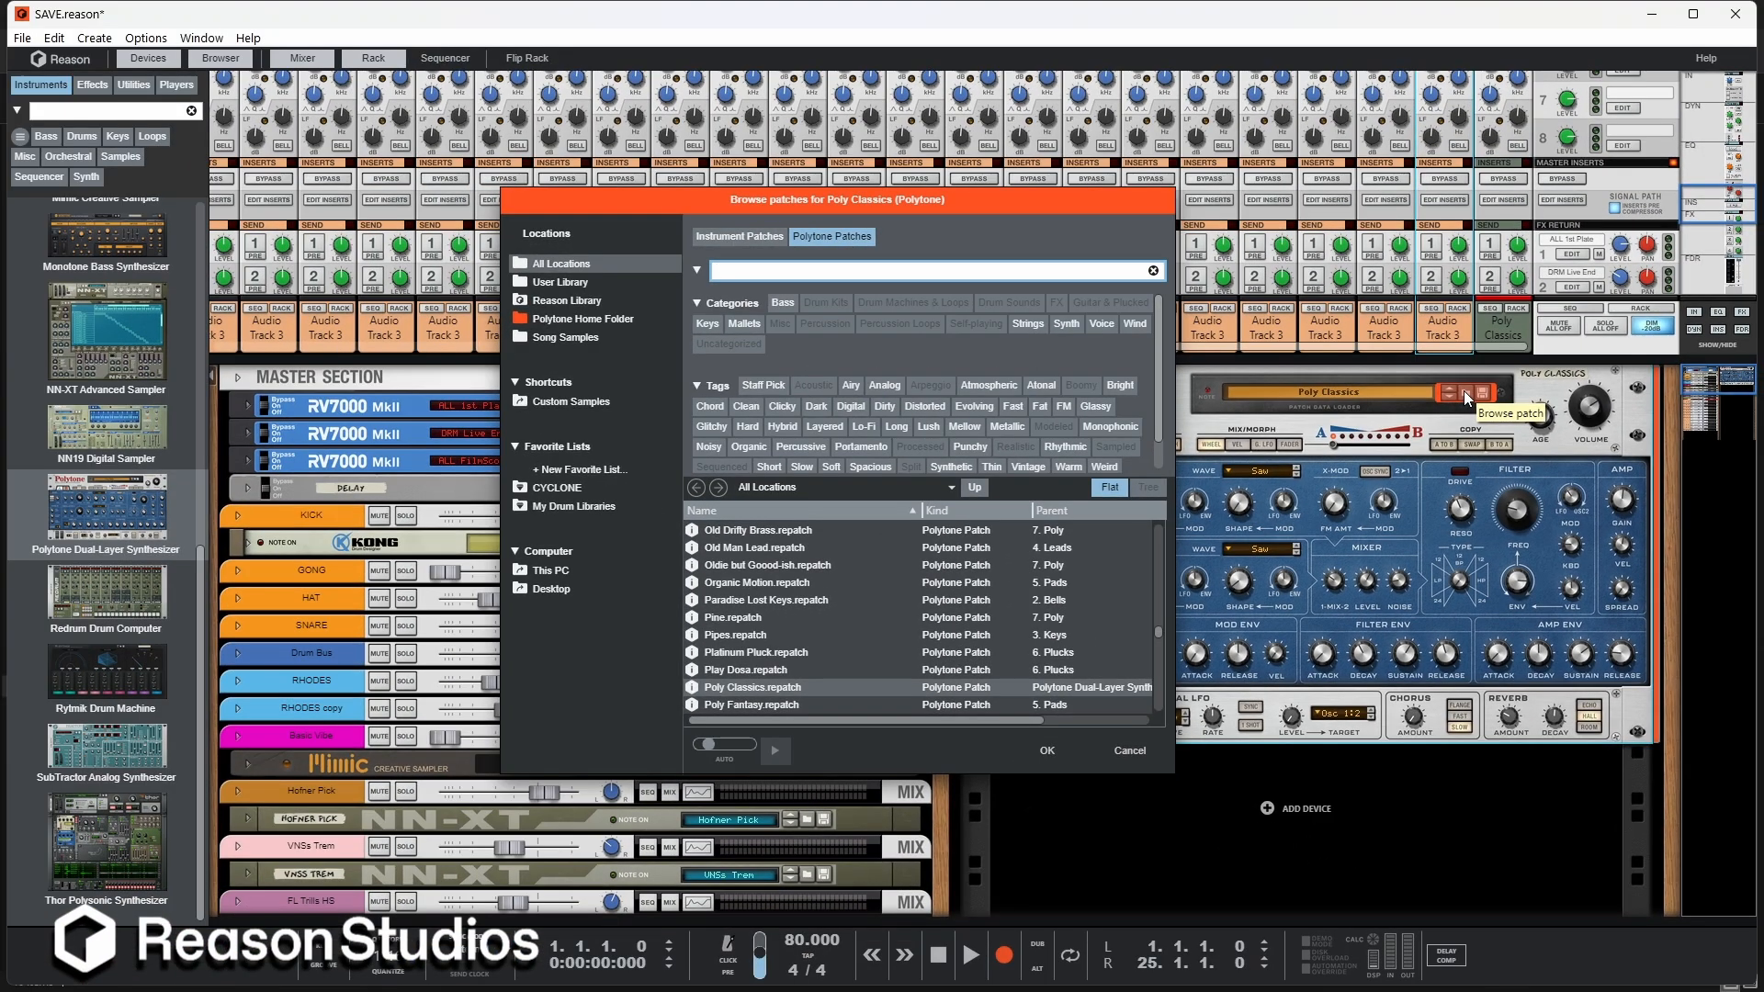
left_click(814, 583)
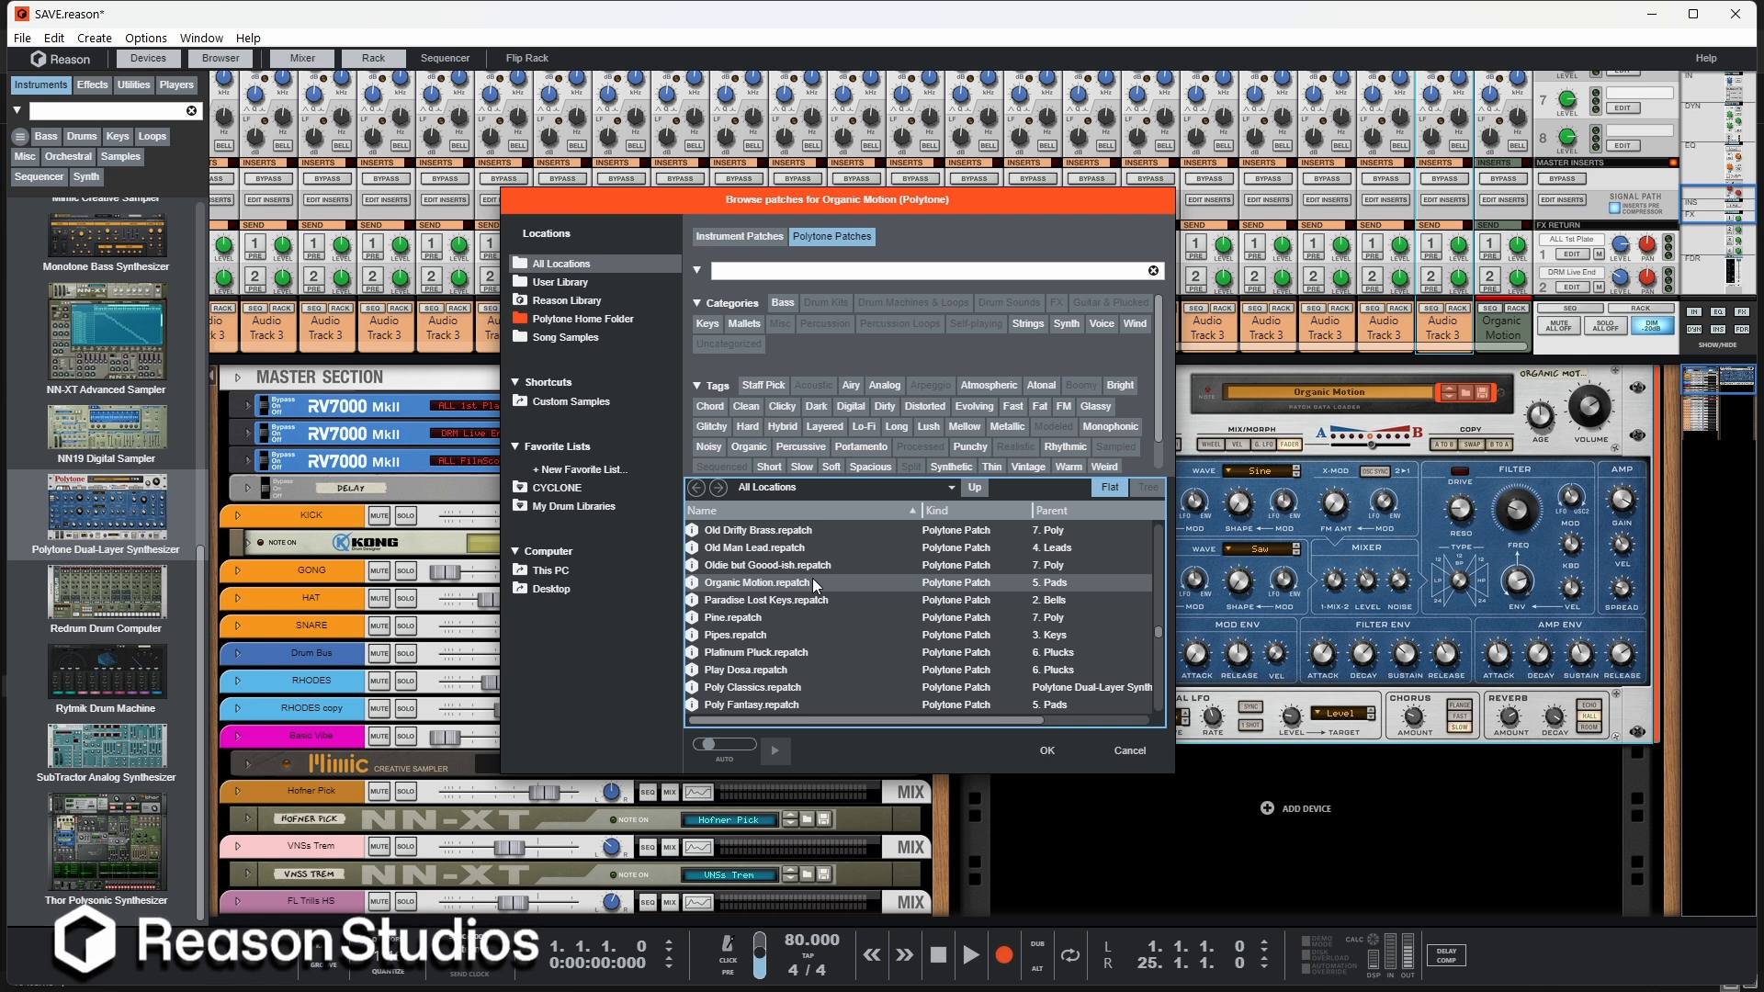
key("Down")
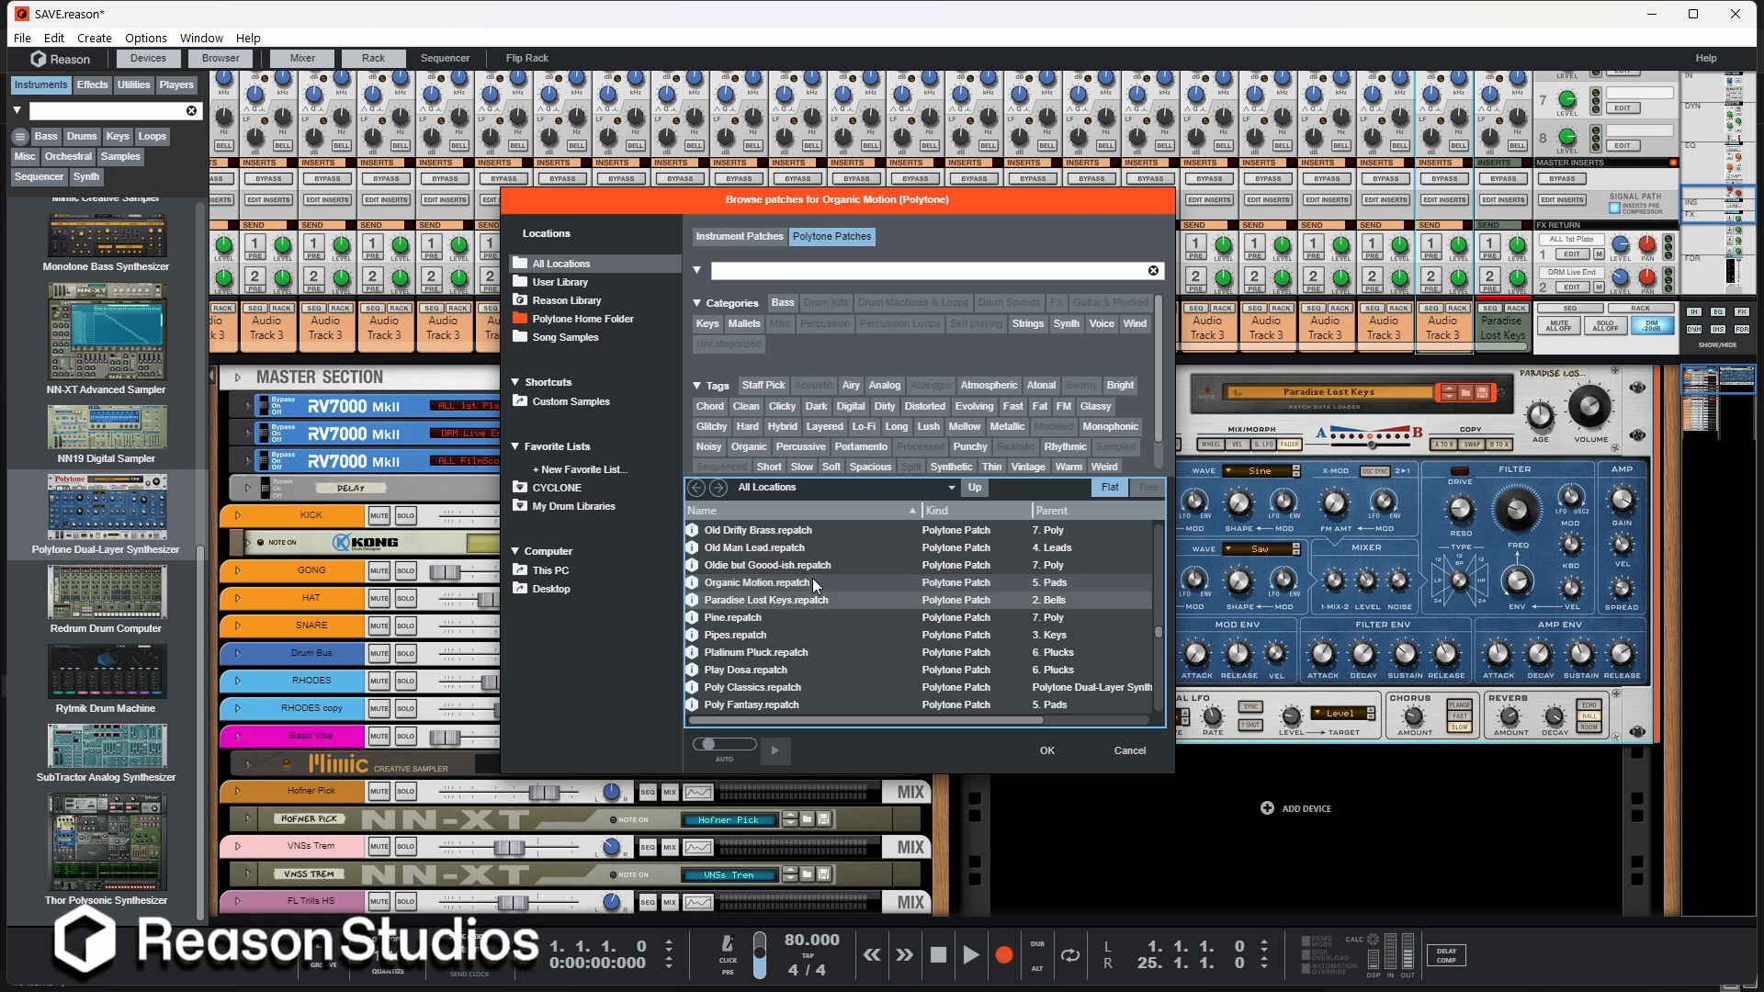
key("Down")
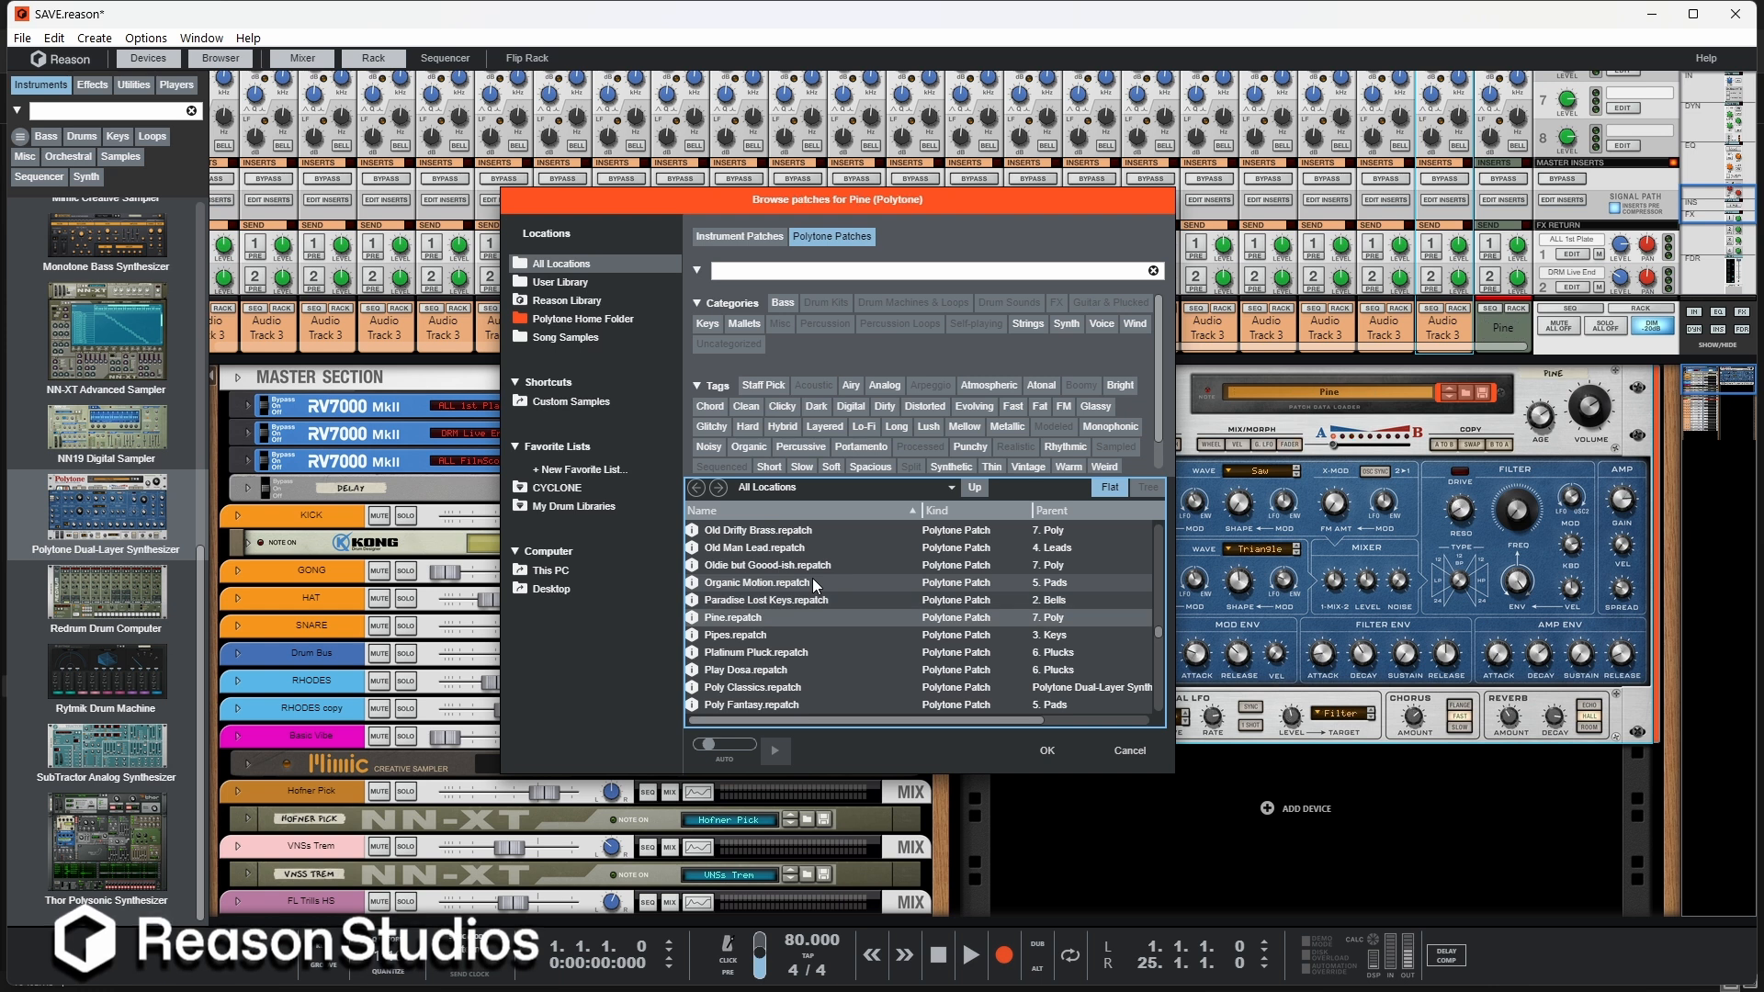
key("Down")
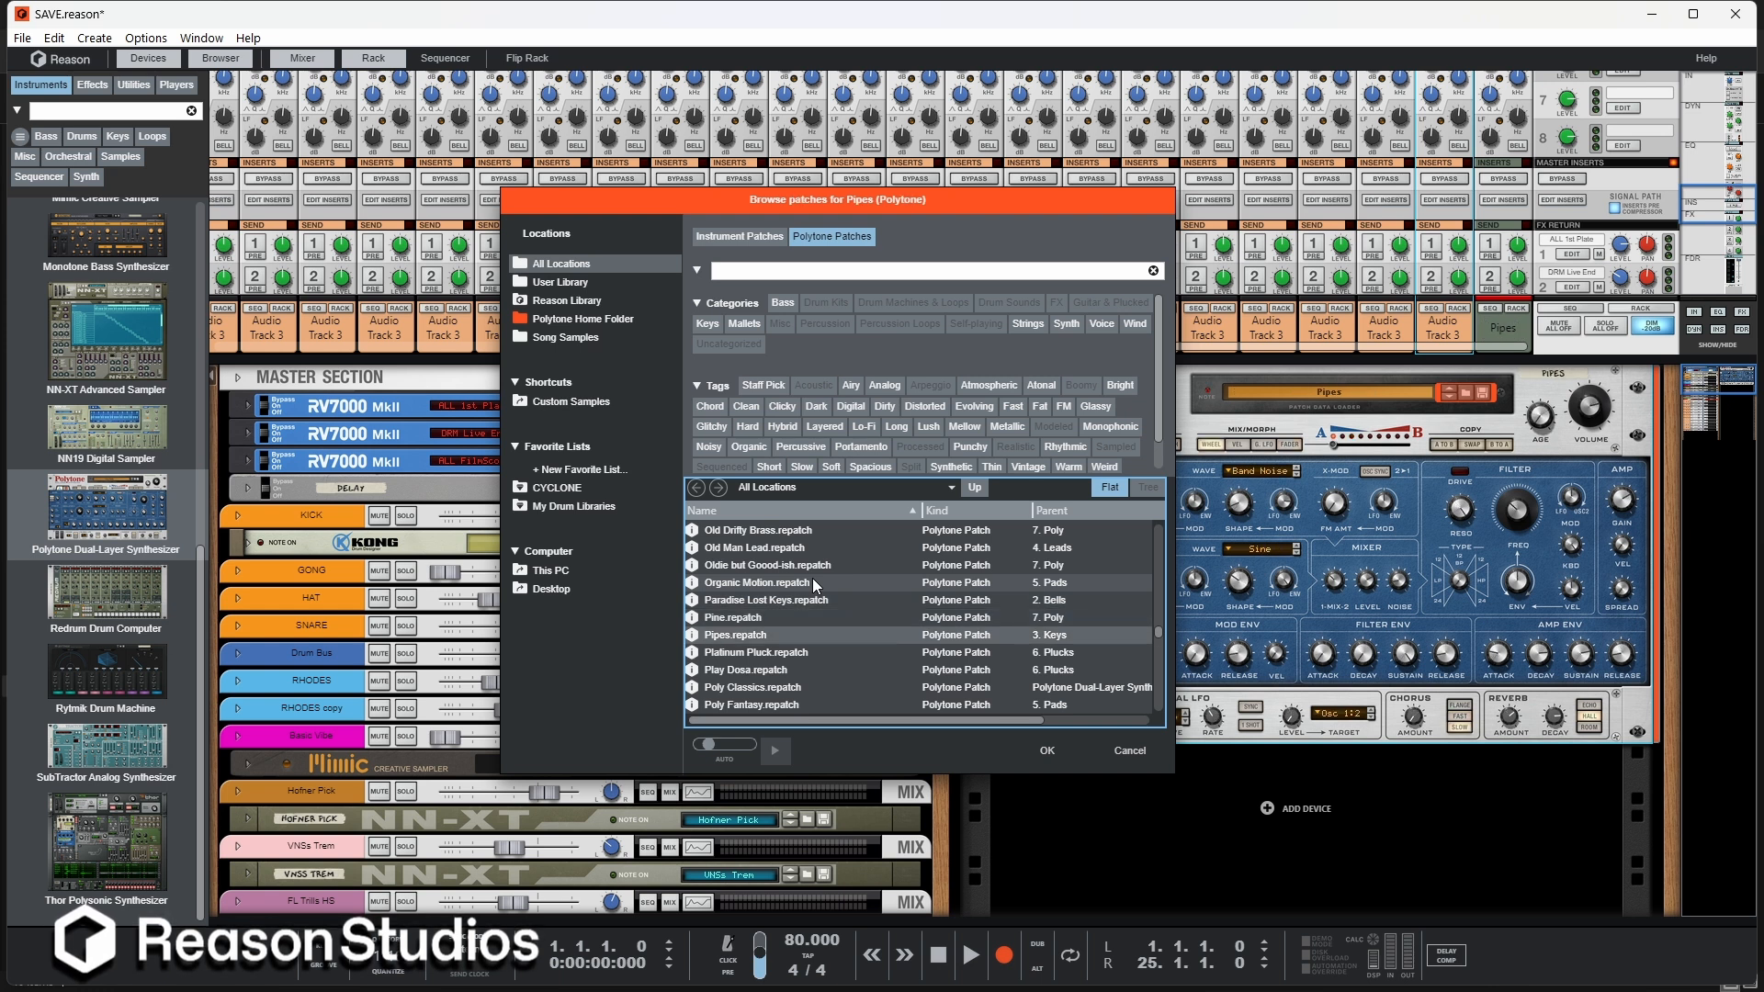
key("Down")
key("Down")
key("Down")
key("Down")
key("Down")
key("Down")
key("Down")
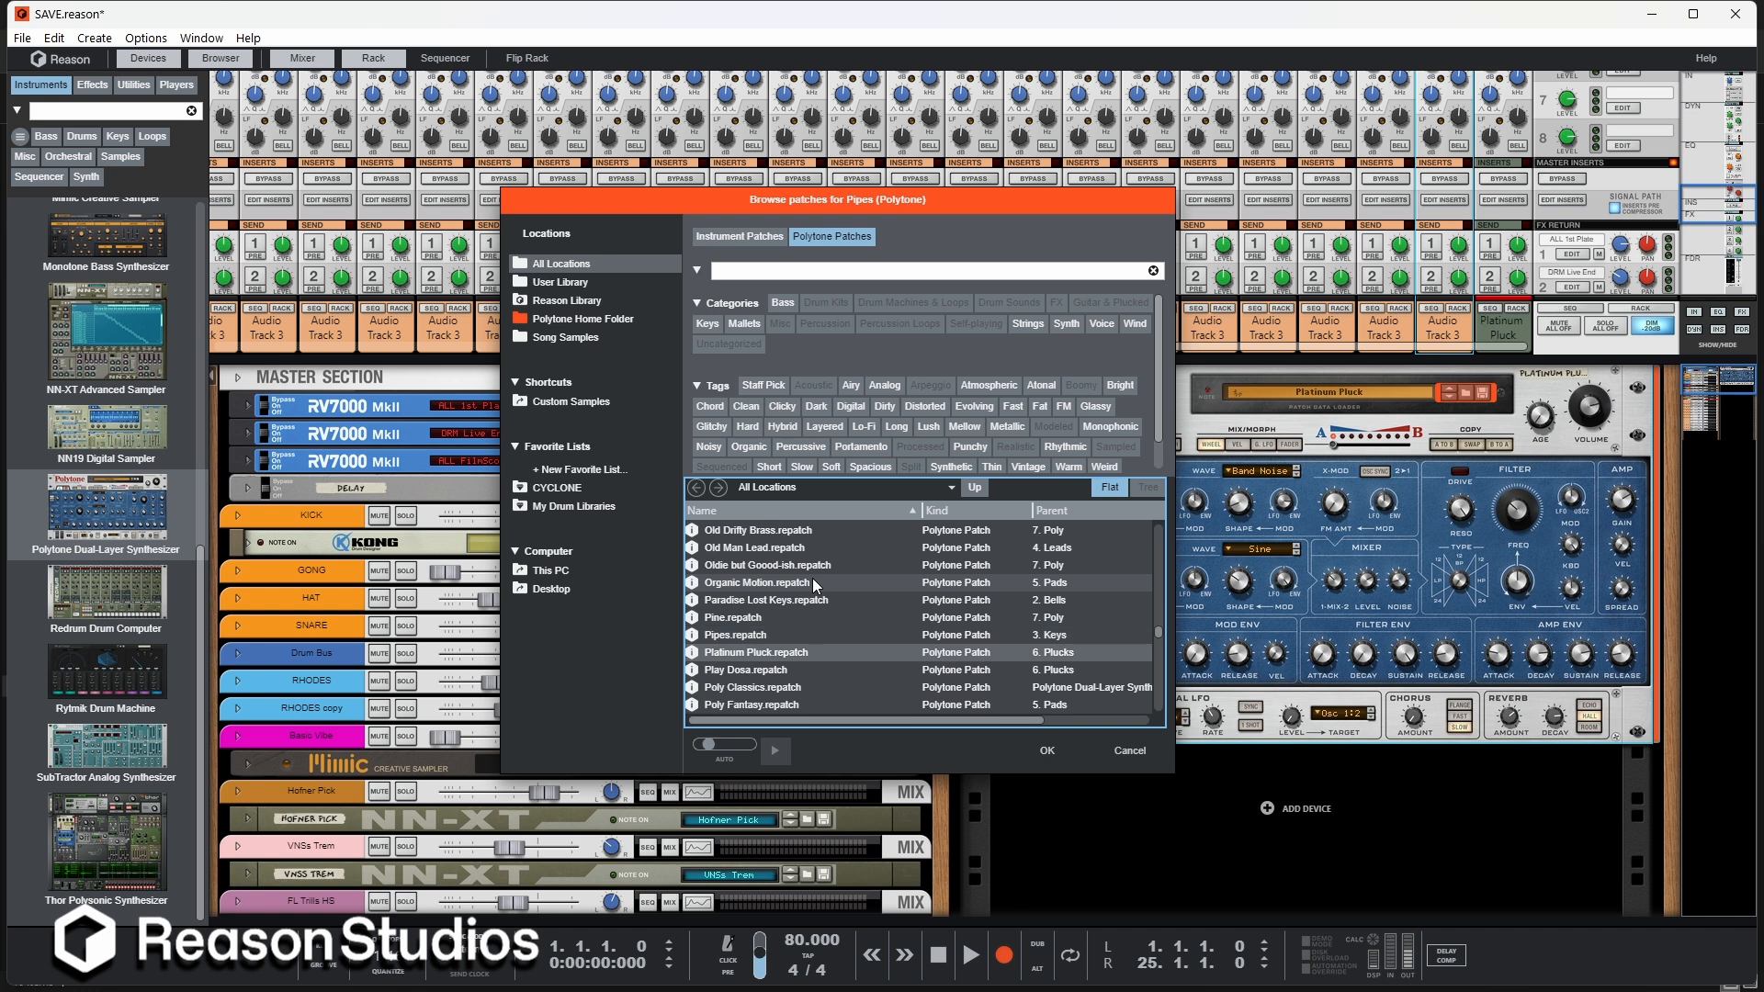
Step: Audition the 16 Steps -RC and Thick Whistle patches further down the list, and cancel patch browsing
scroll(813, 597, "down", 10)
left_click(807, 670)
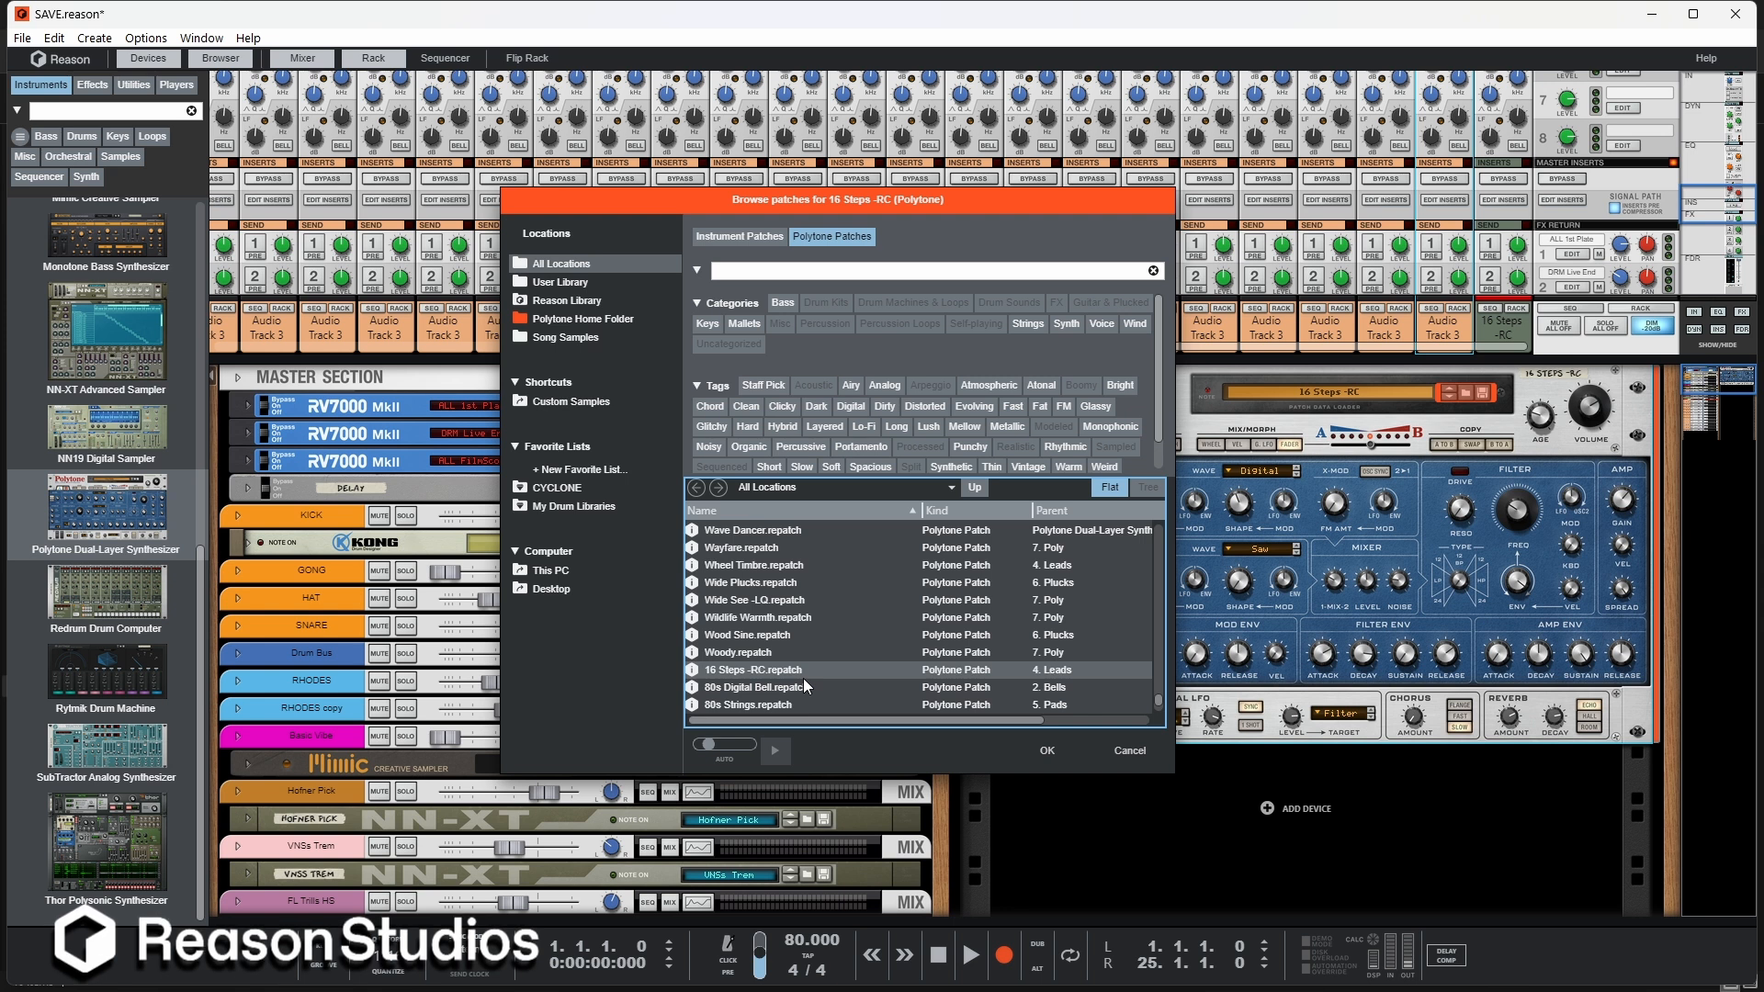
scroll(803, 678, "up", 6)
left_click(803, 676)
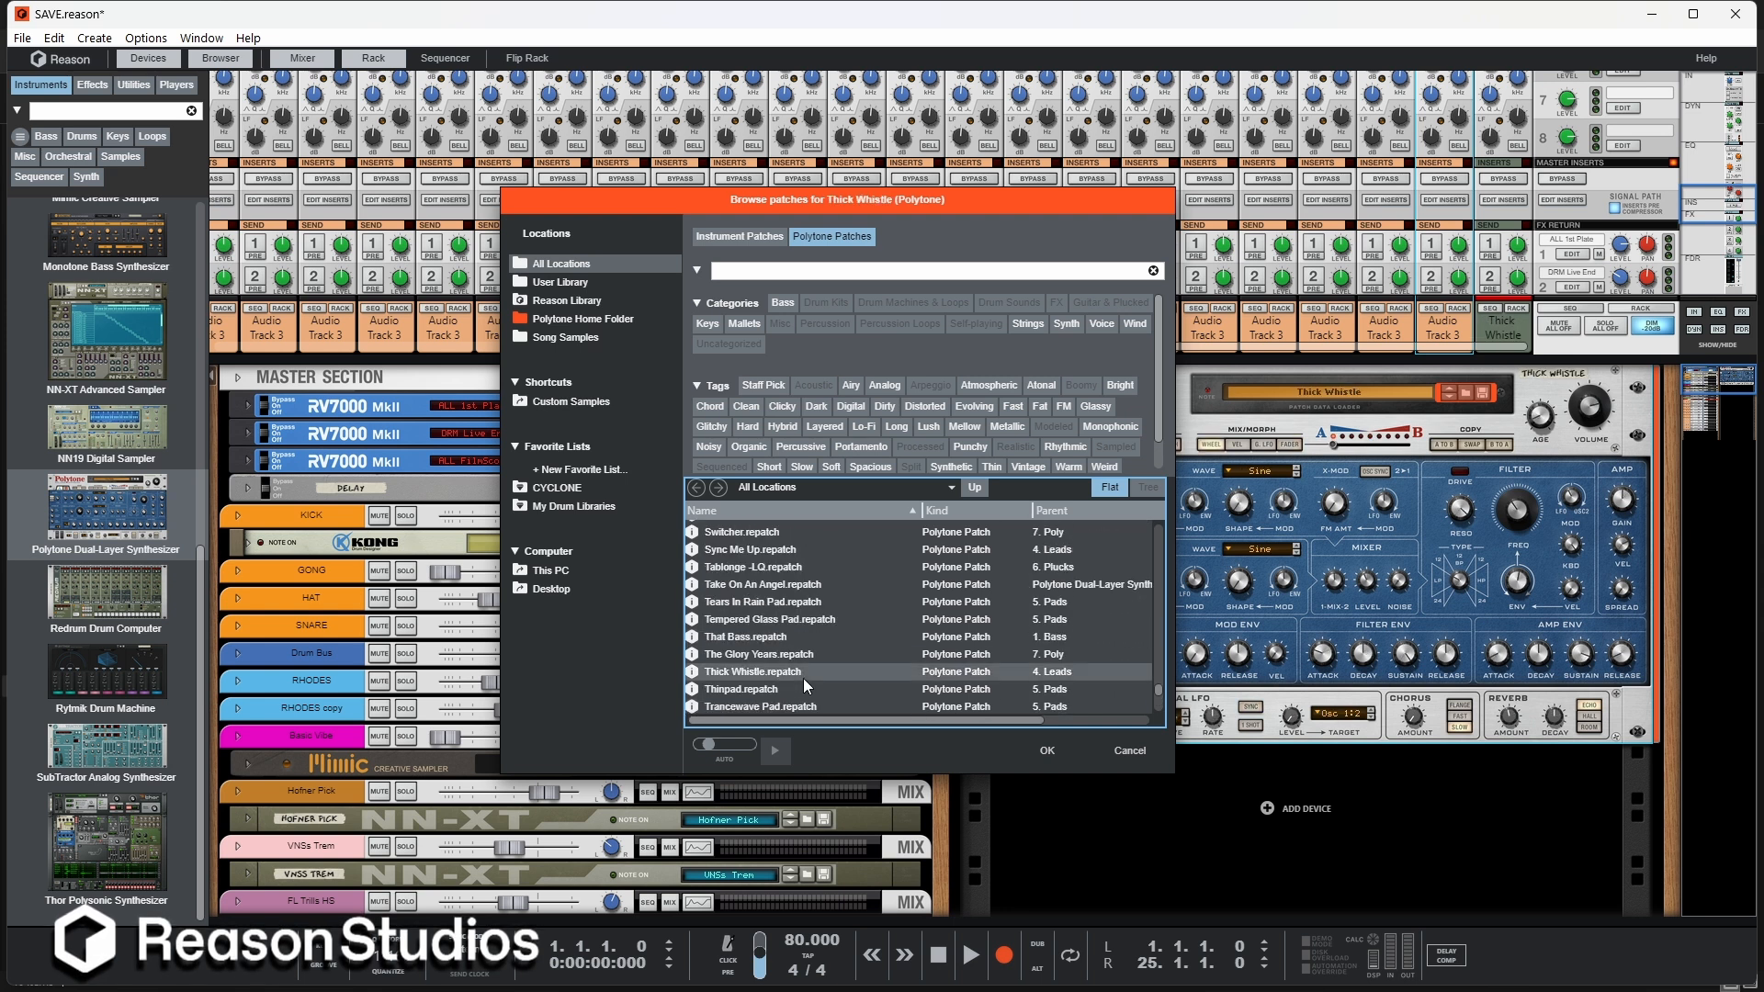
key("Escape")
Step: Switch the Polytone's view between layers A and B to compare their settings, ending on layer A
left_click(1066, 449)
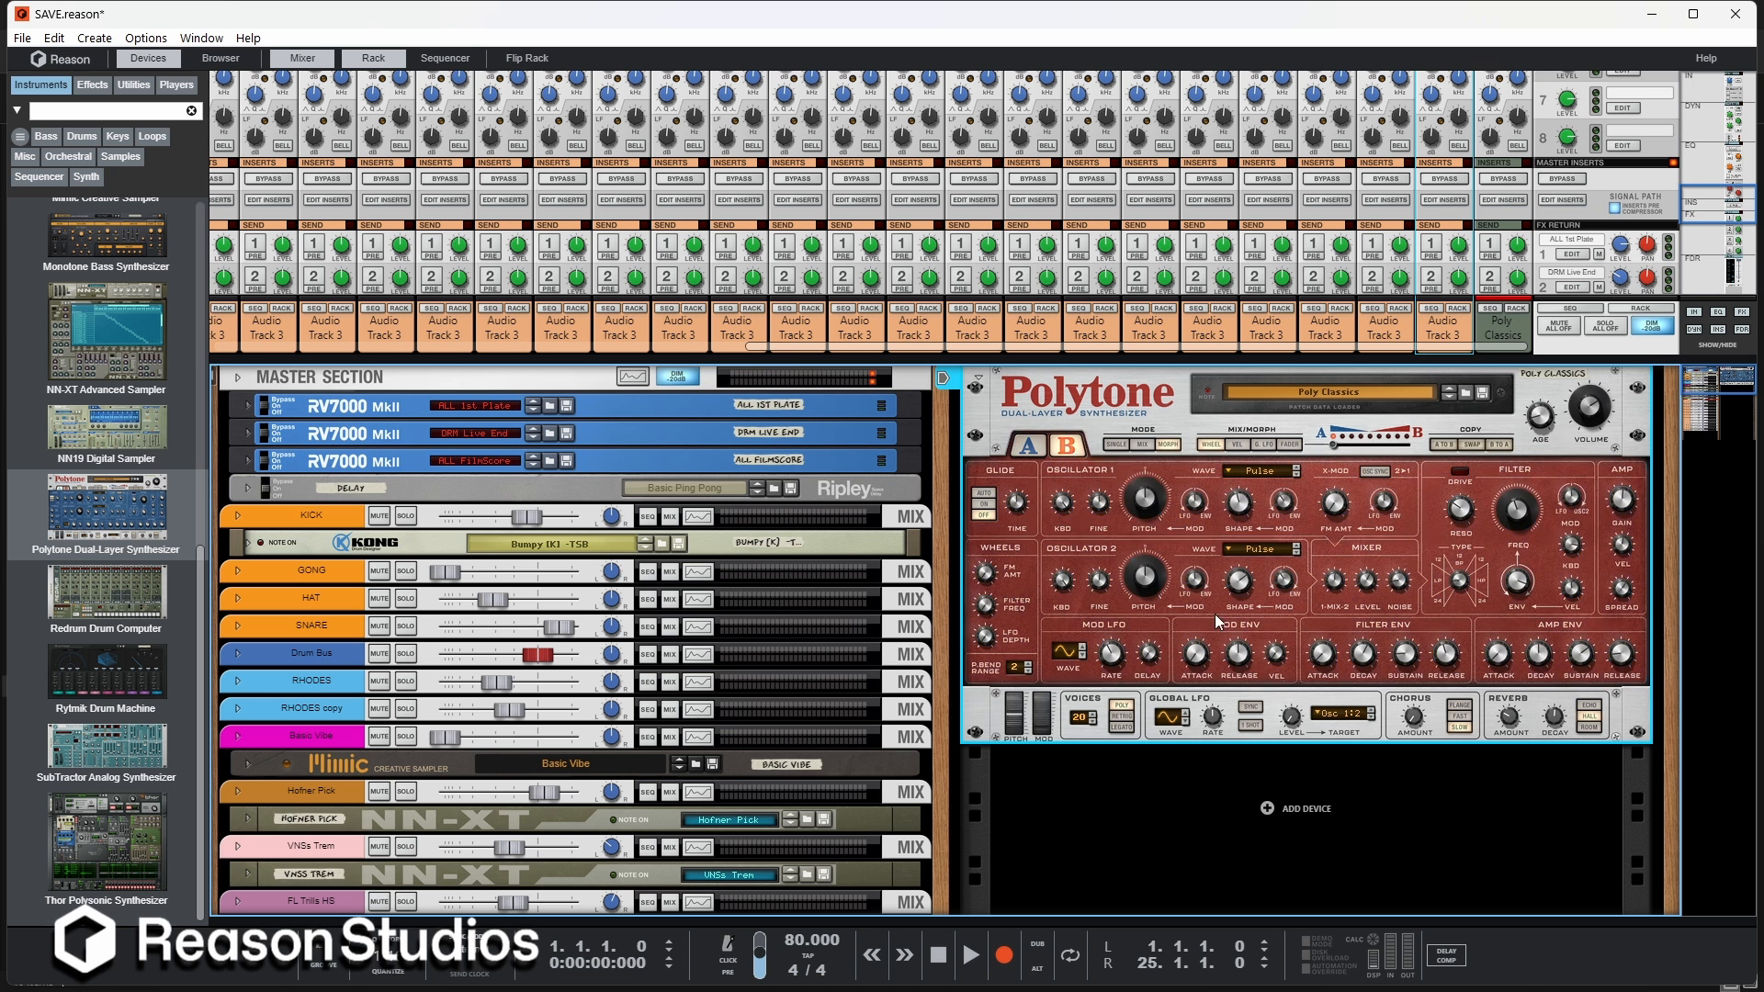
left_click(1031, 447)
left_click(1067, 446)
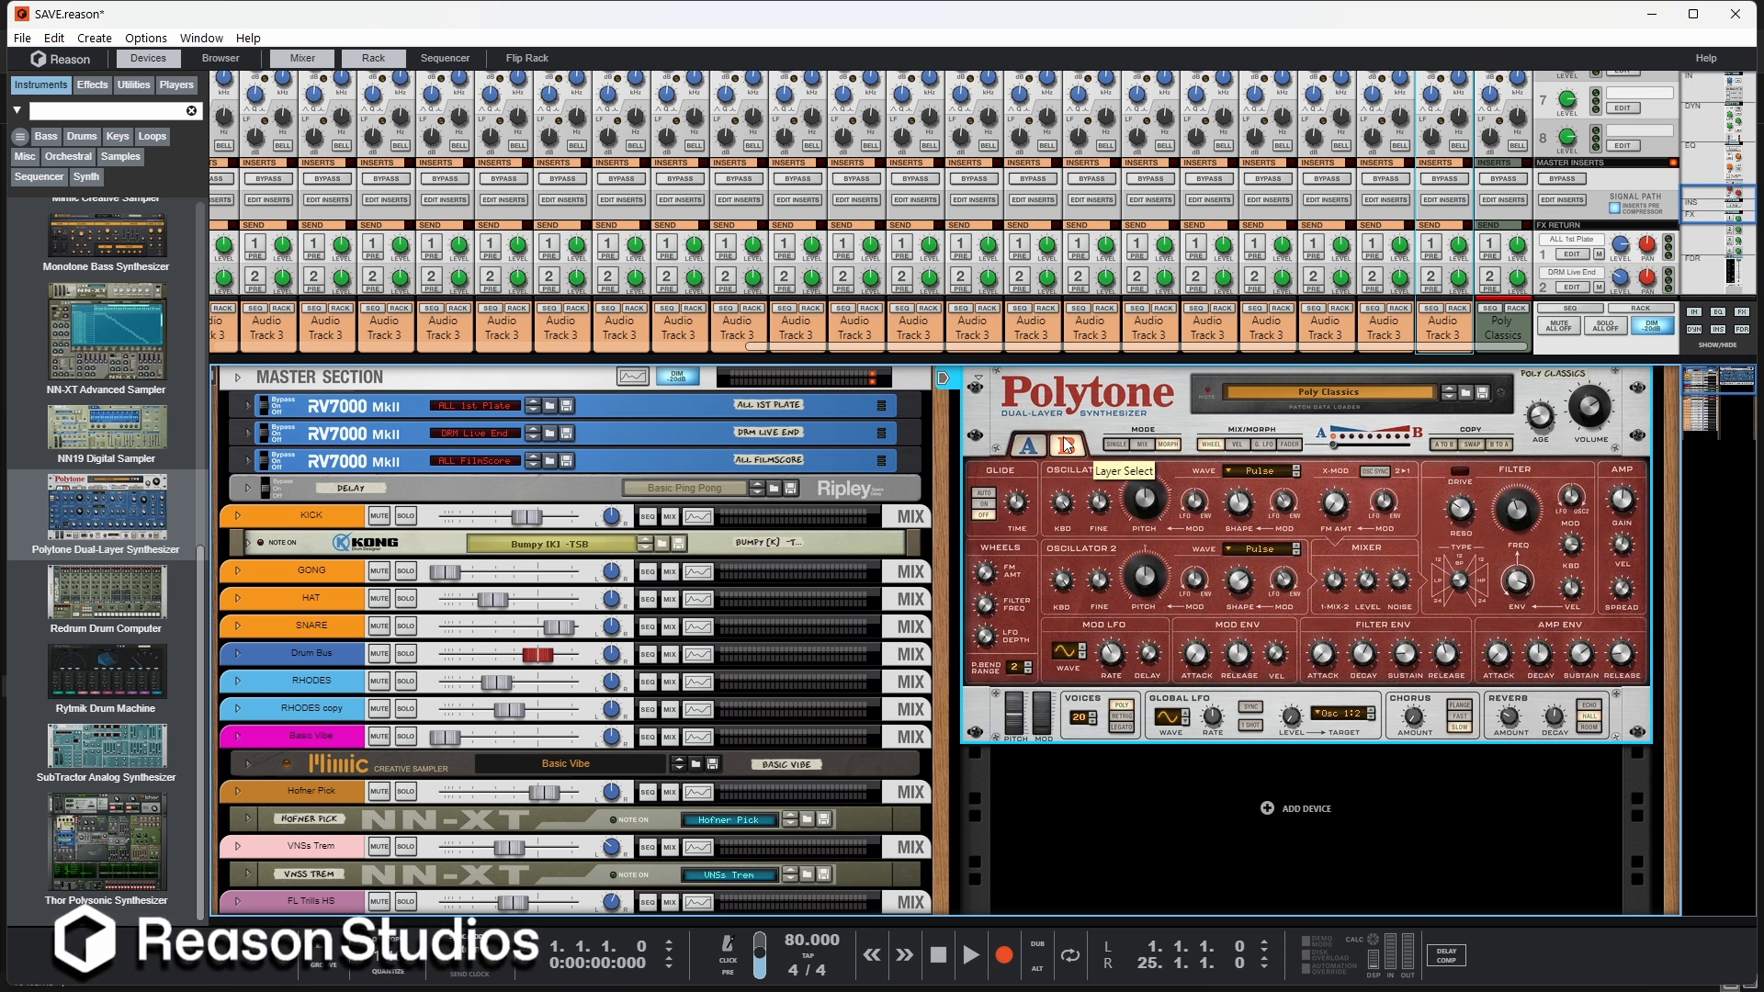
left_click(1030, 445)
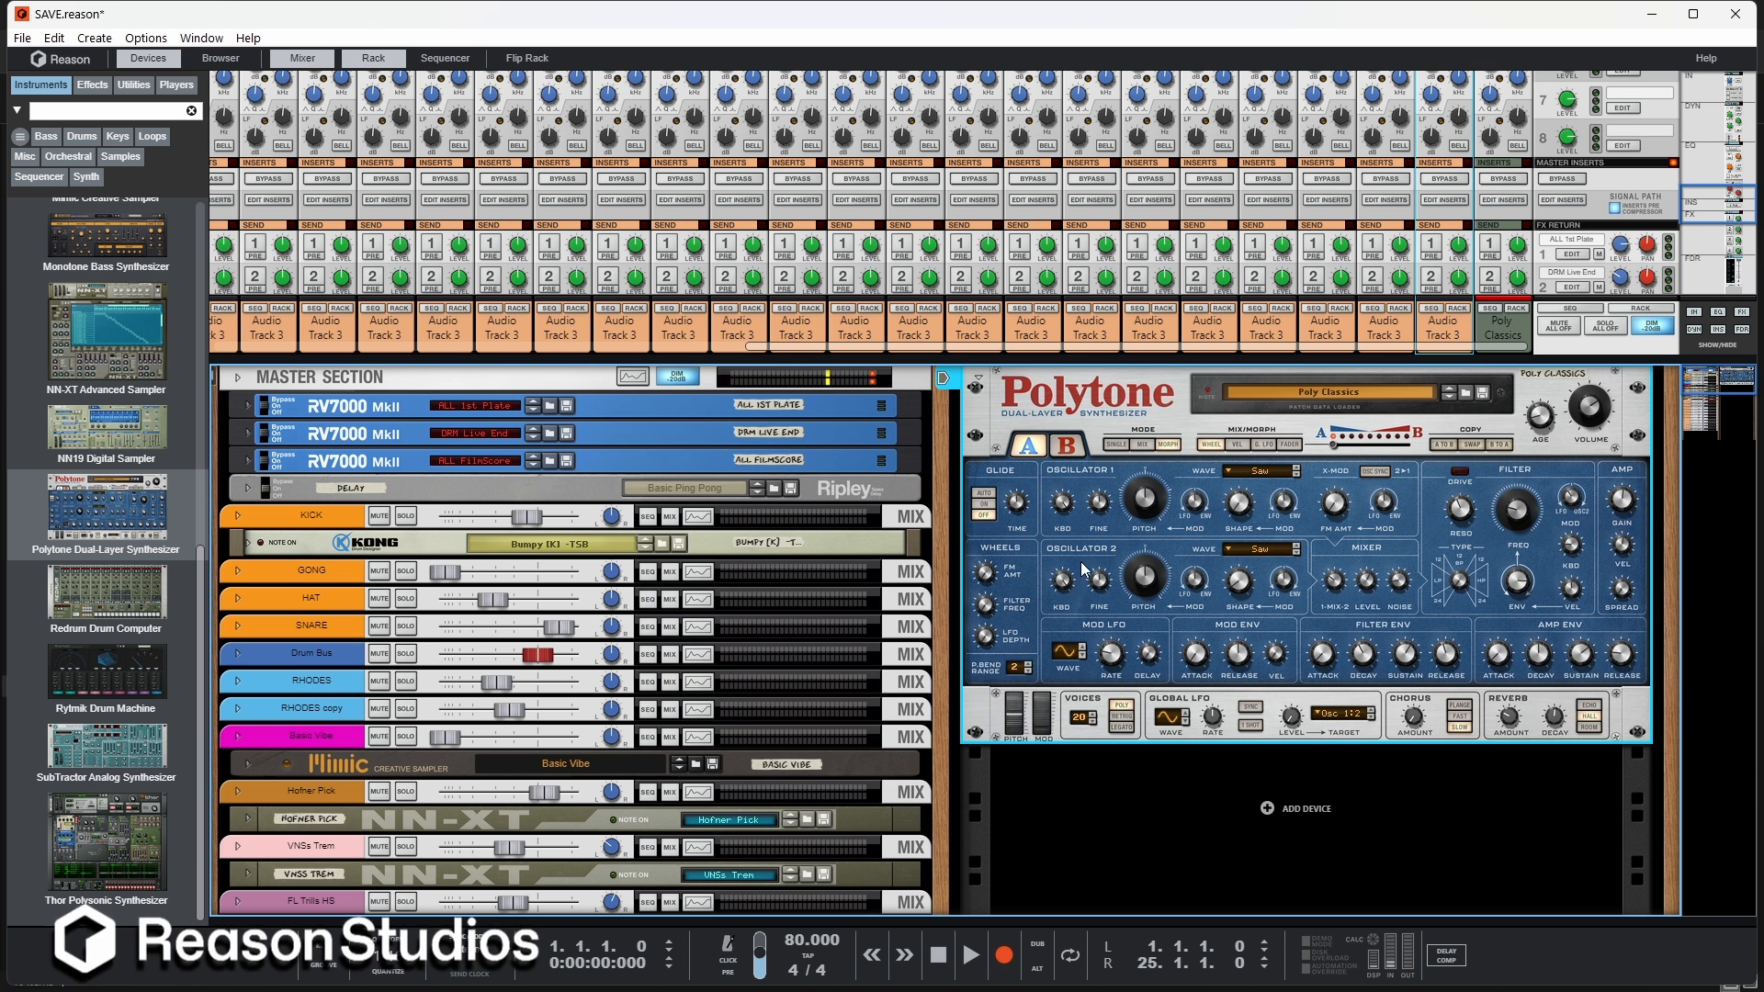
Step: Set layer B's oscillators to Sine and Triangle waves, and compare it with layer A in Single mode
left_click(1063, 447)
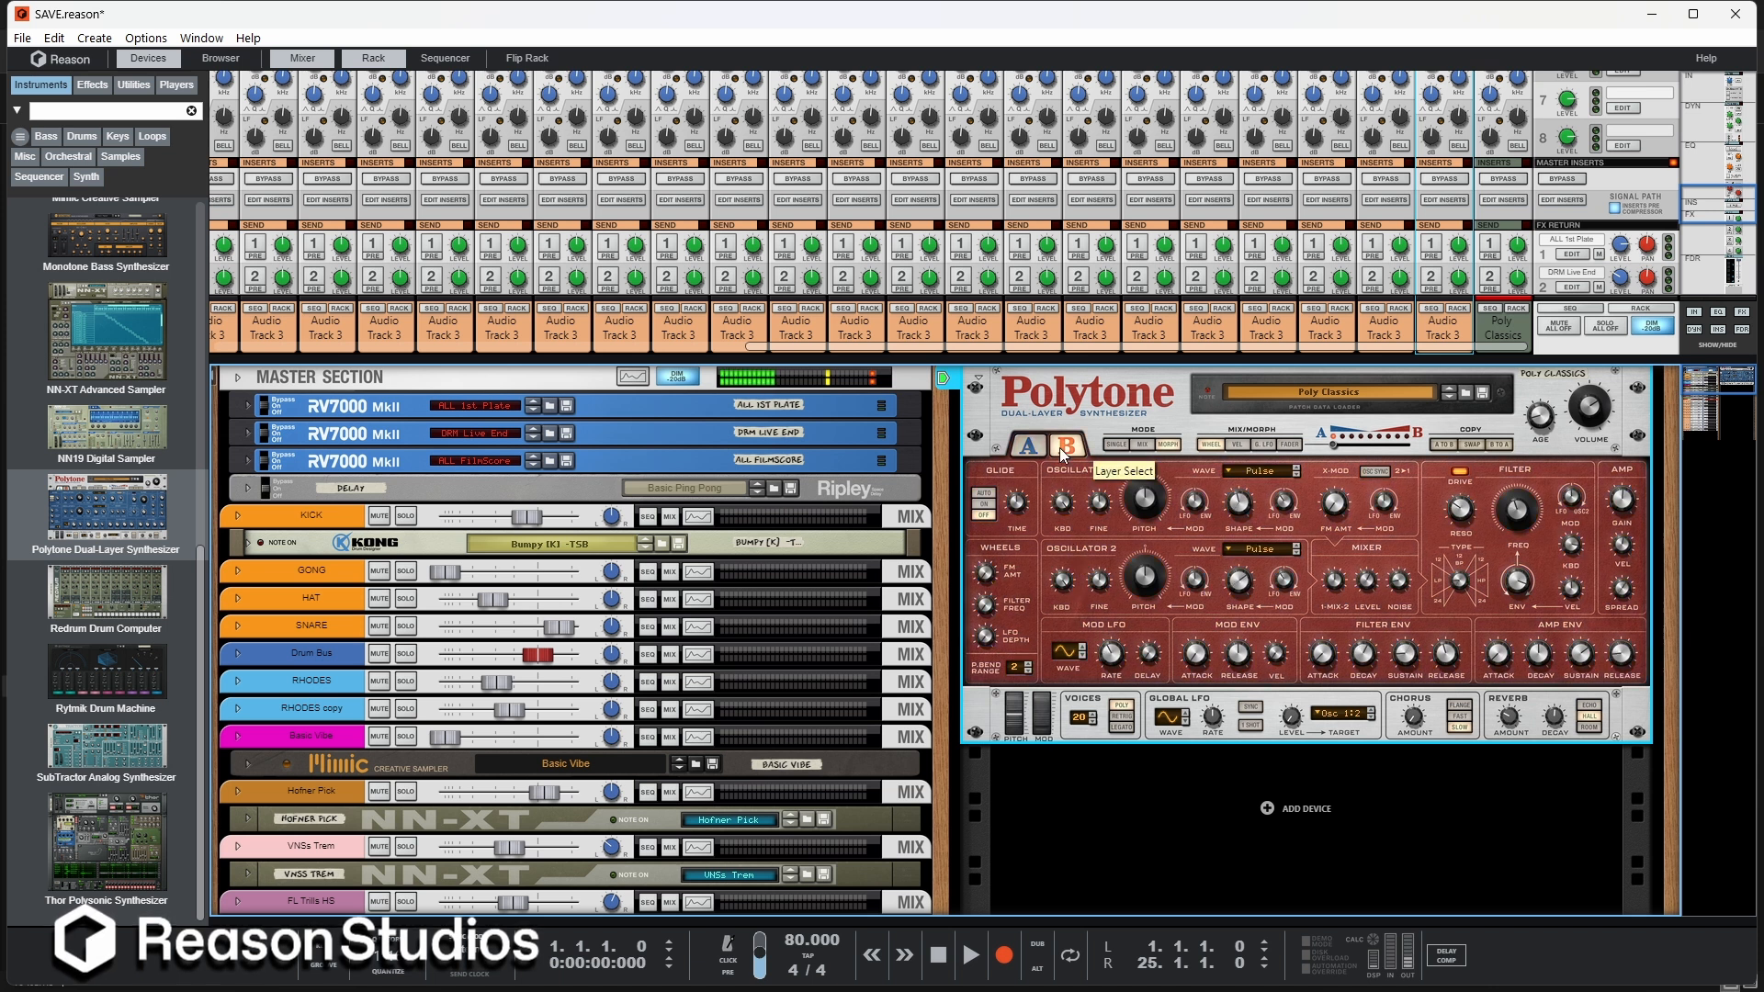
left_click(1264, 471)
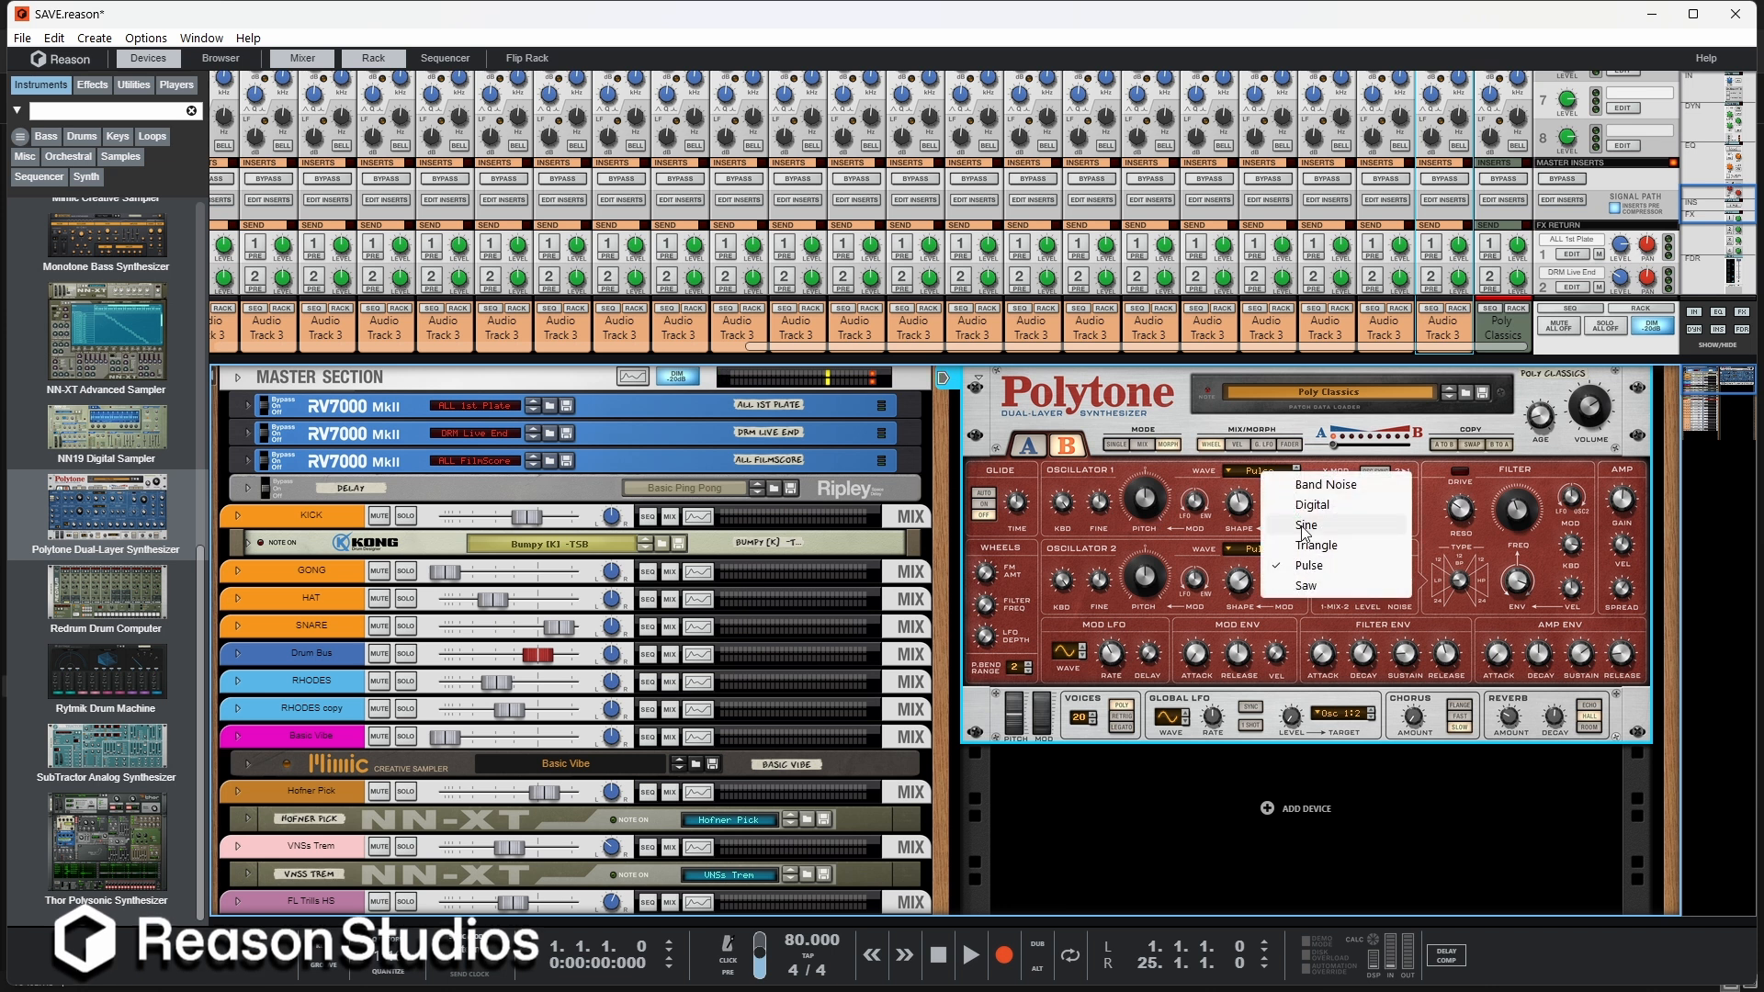
left_click(1305, 532)
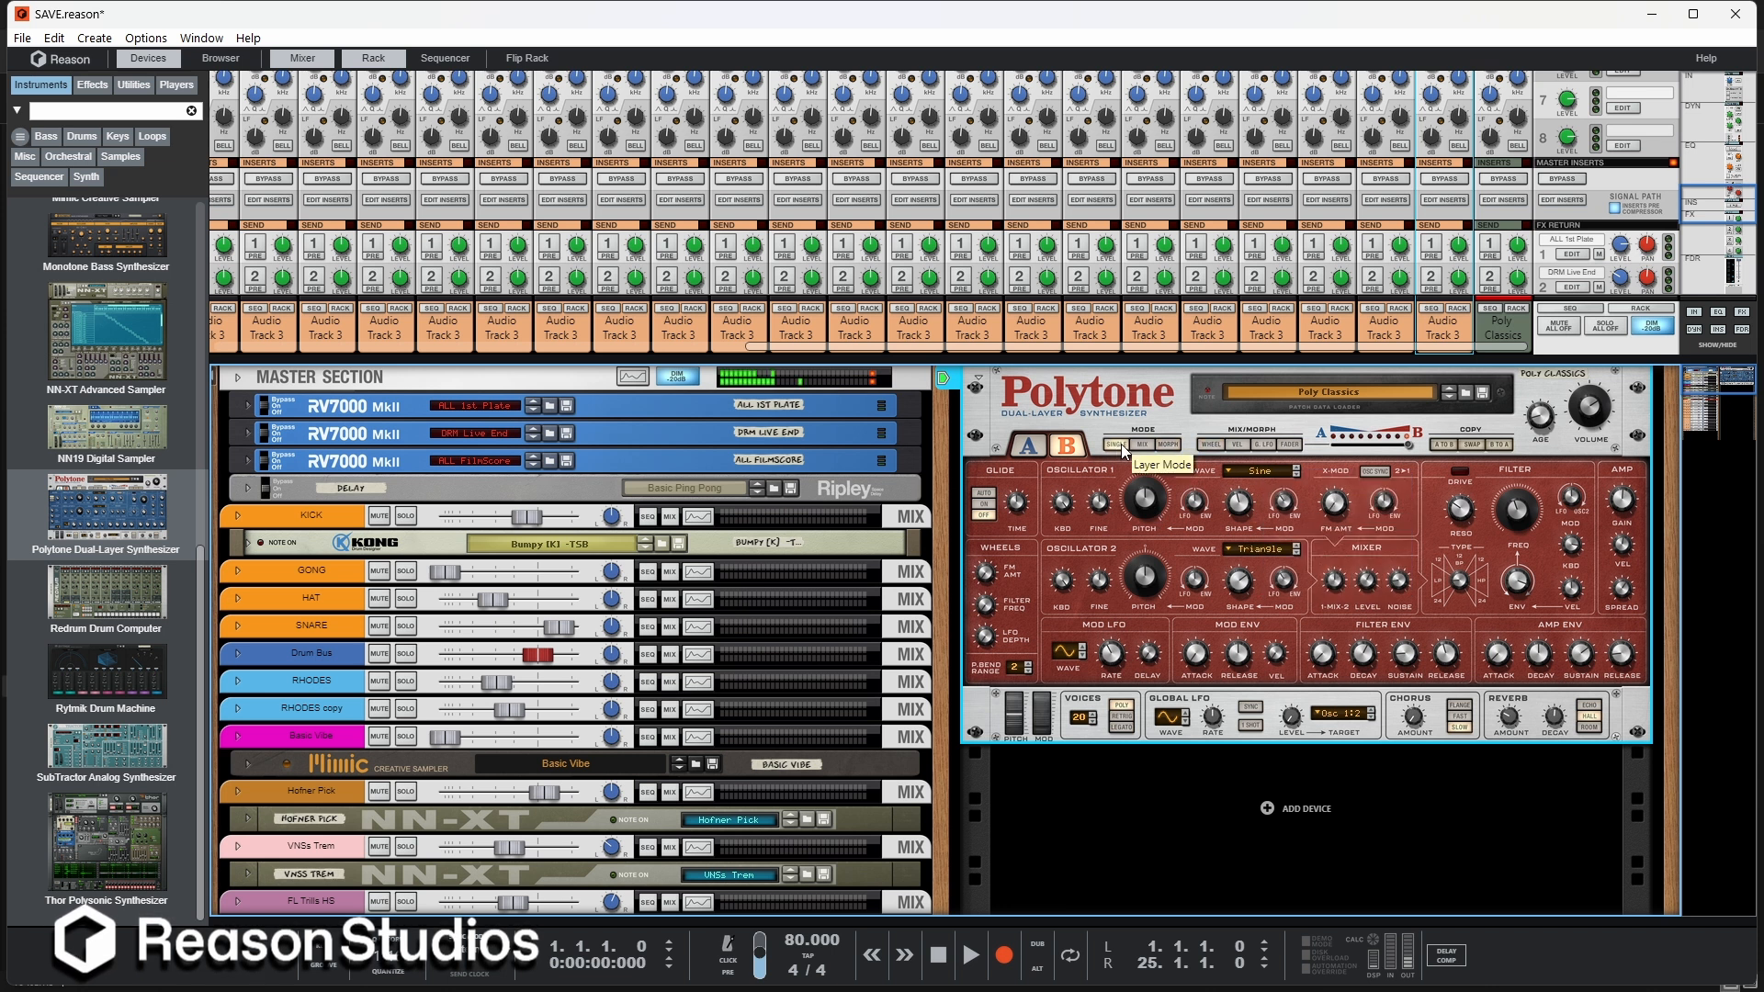
left_click(1029, 448)
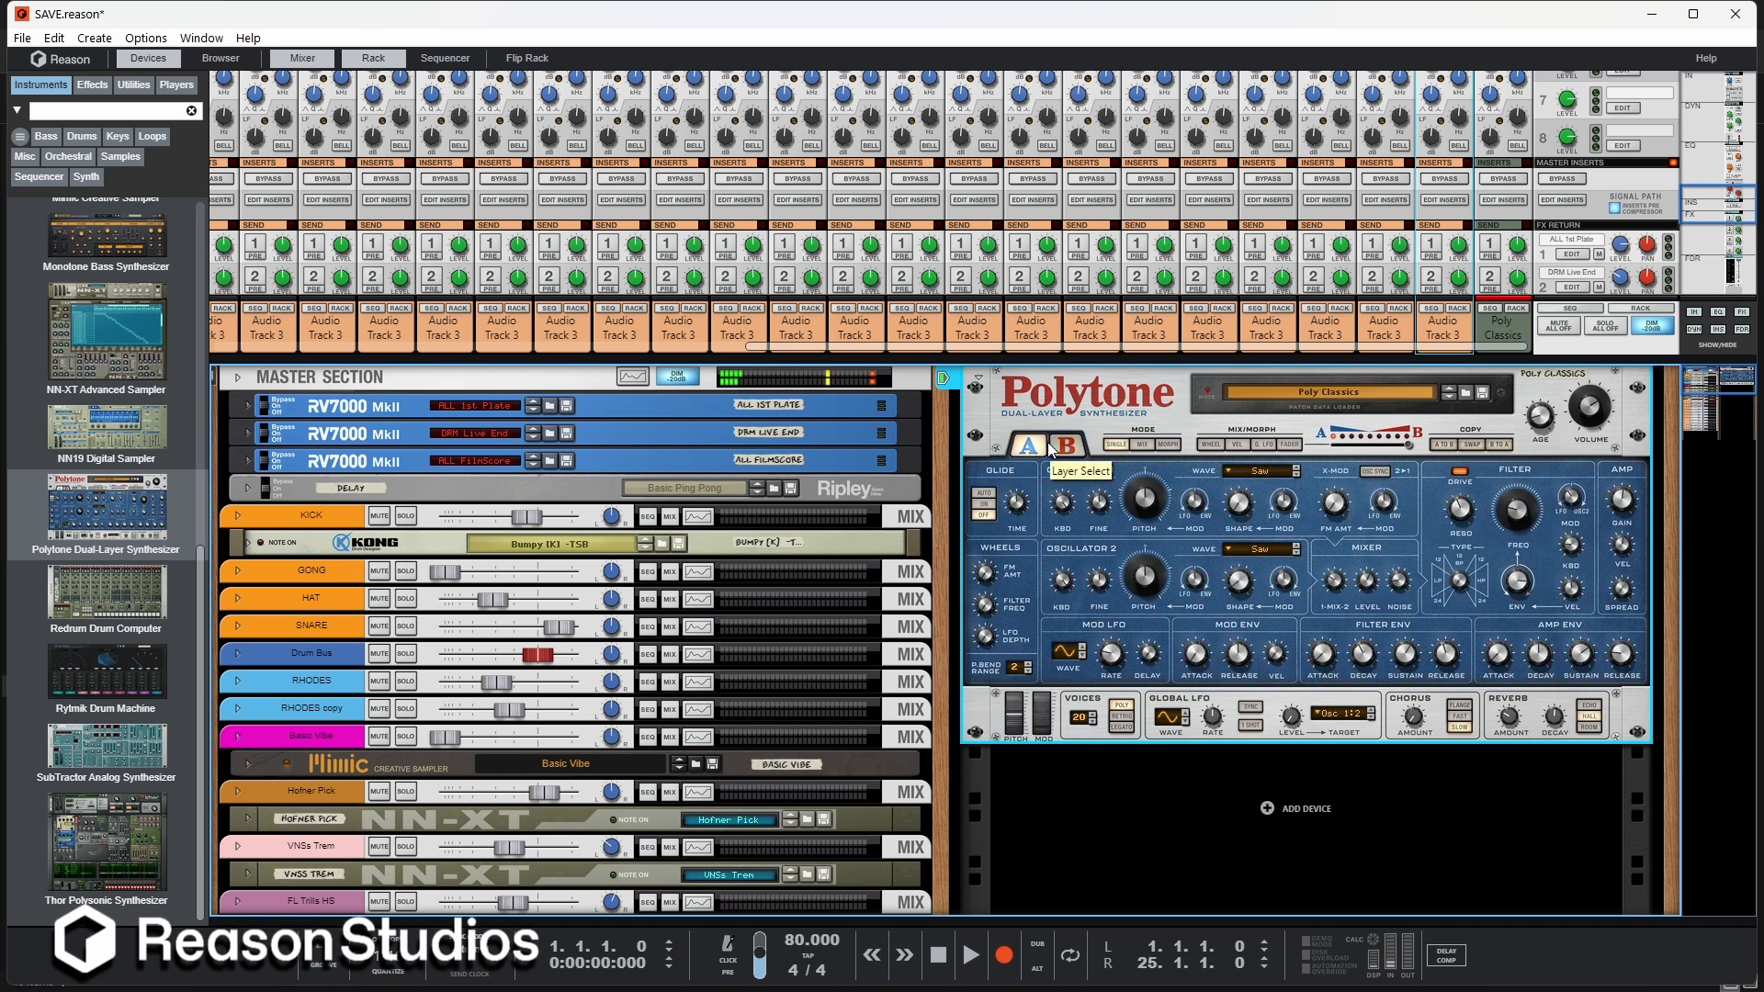
left_click(1067, 450)
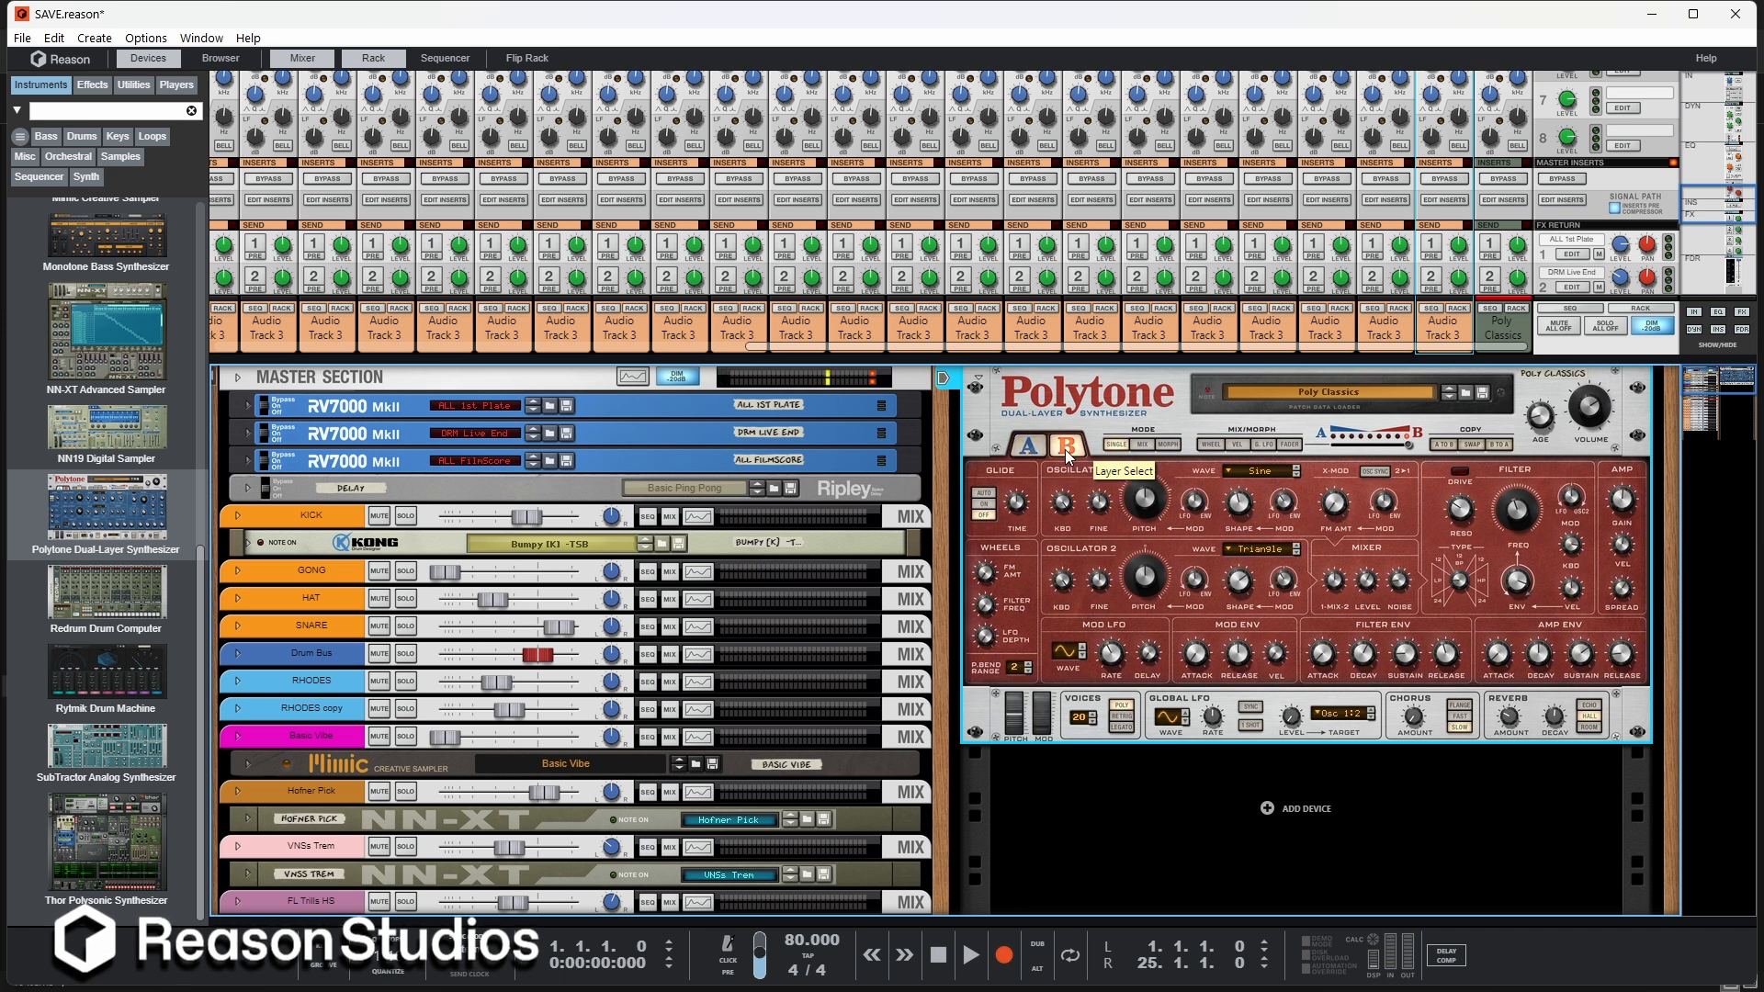
Step: Set the Polytone's layer mode to Mix and sweep the mod wheel up to 100% and back down to 9%
left_click(1142, 445)
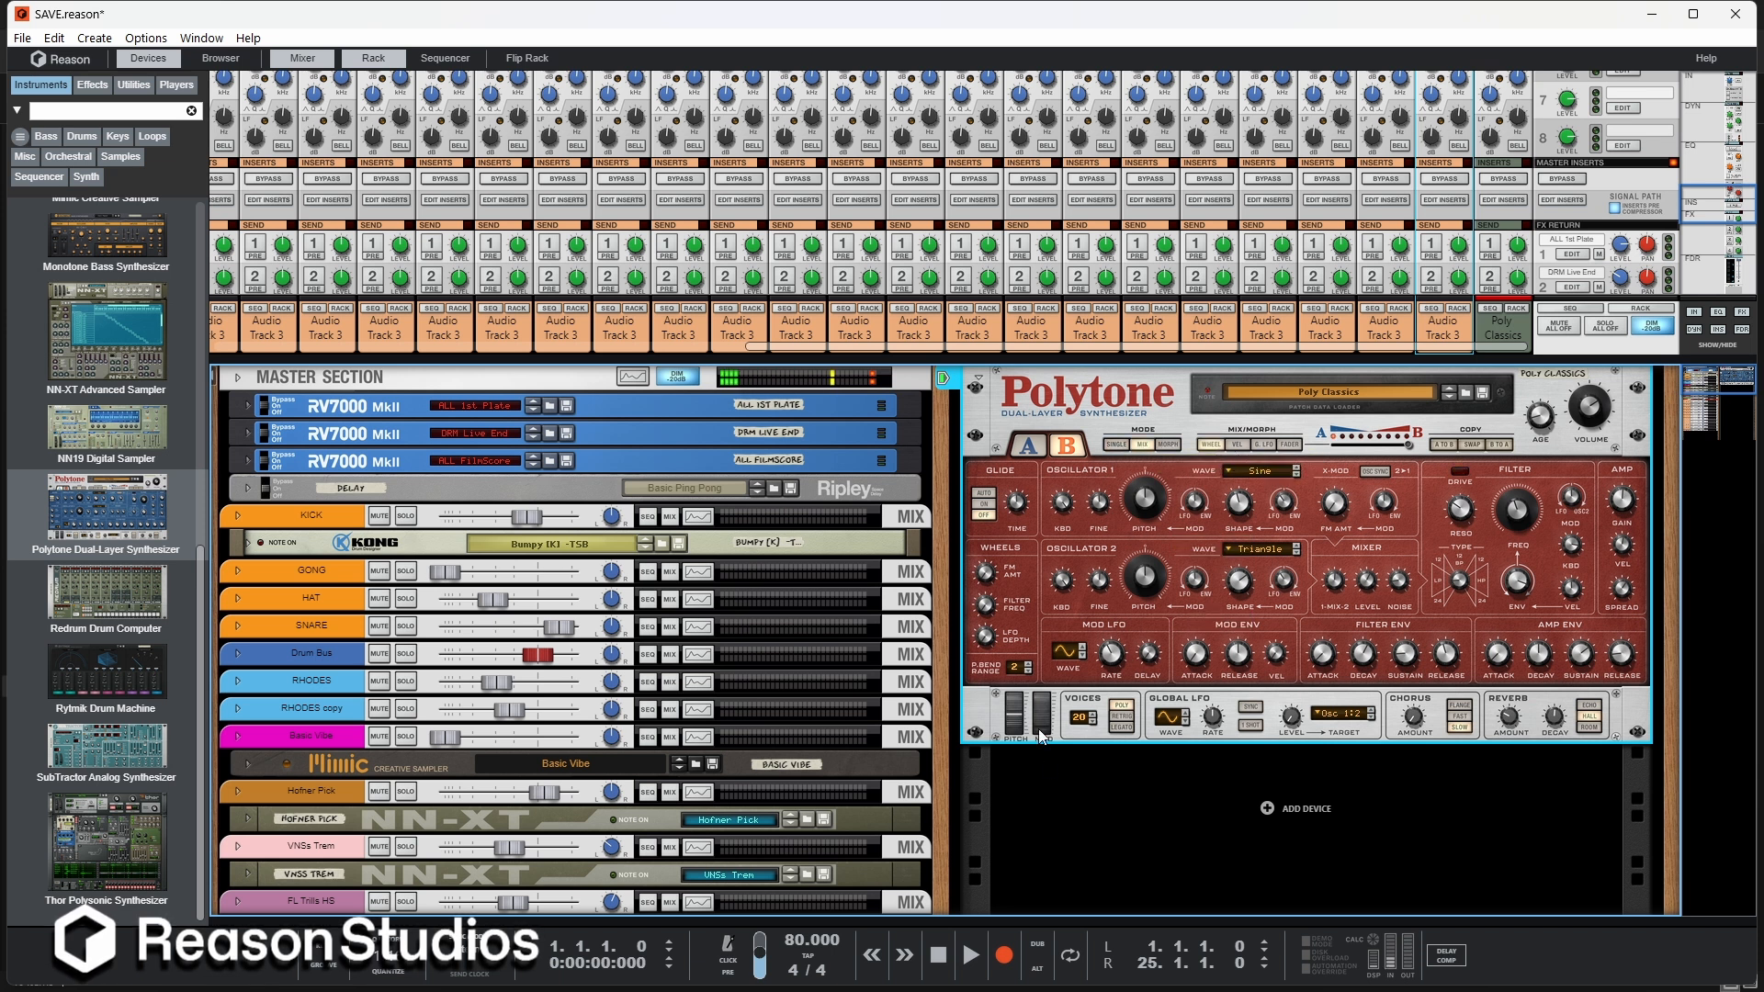
left_click_drag(1039, 669, 1038, 645)
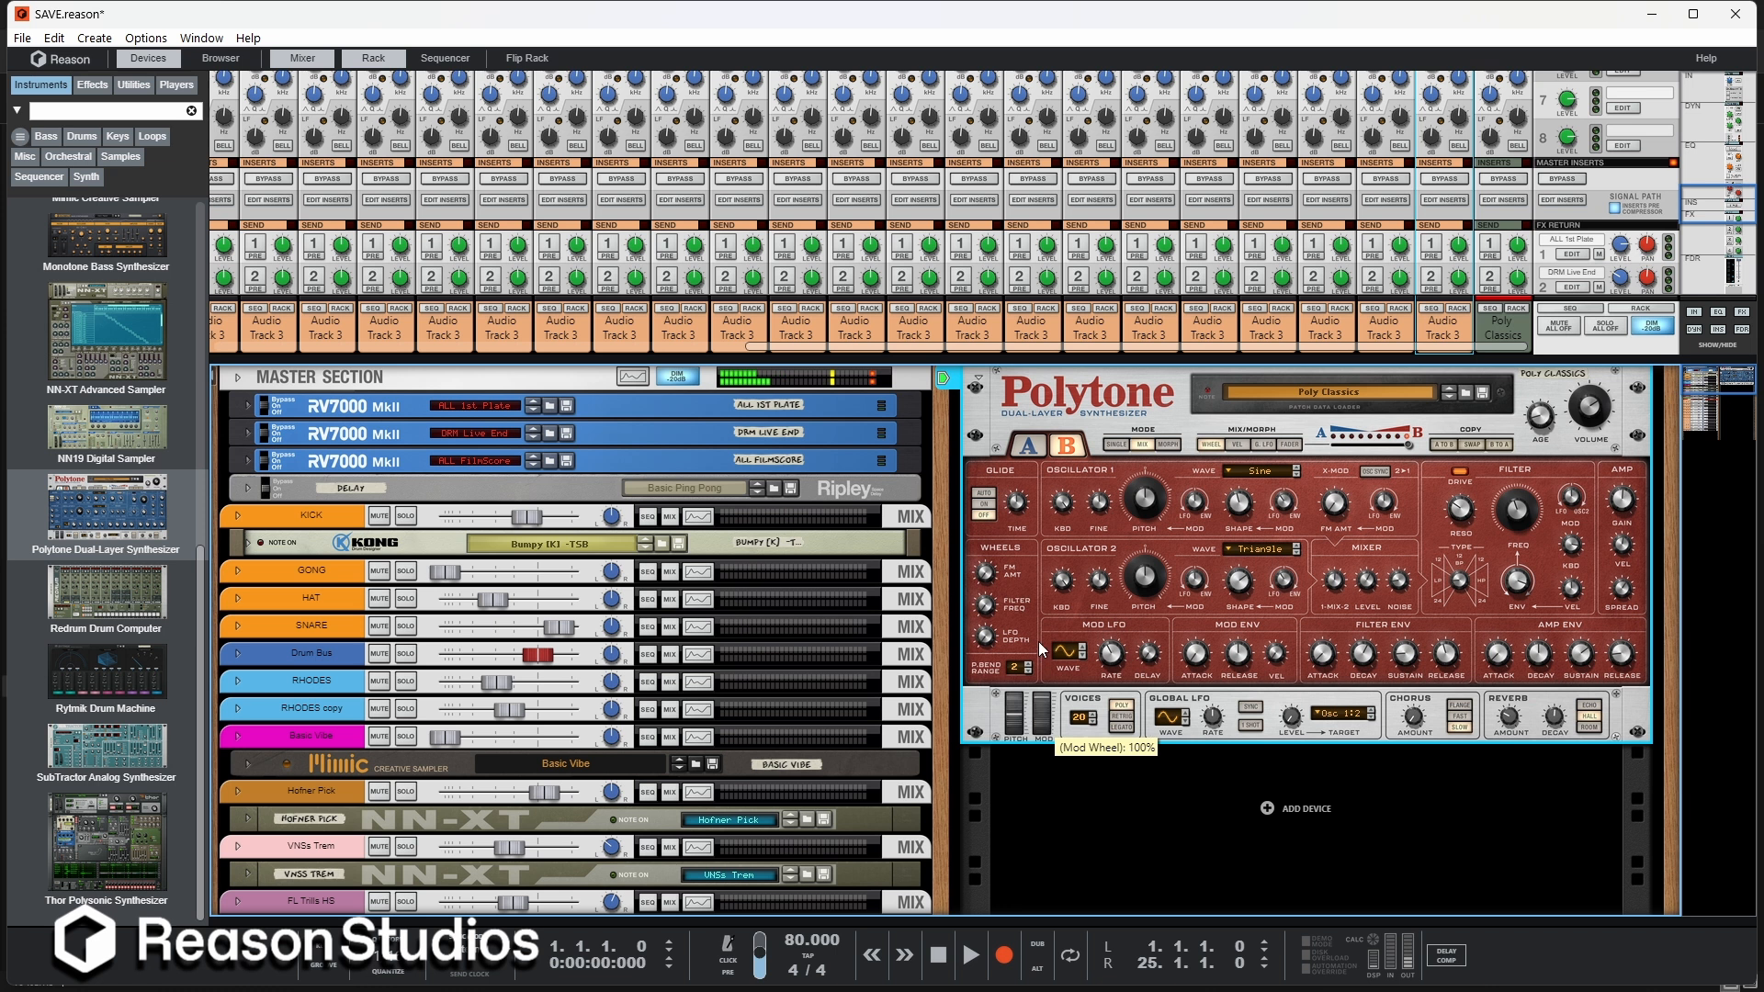
left_click_drag(1037, 635, 1044, 731)
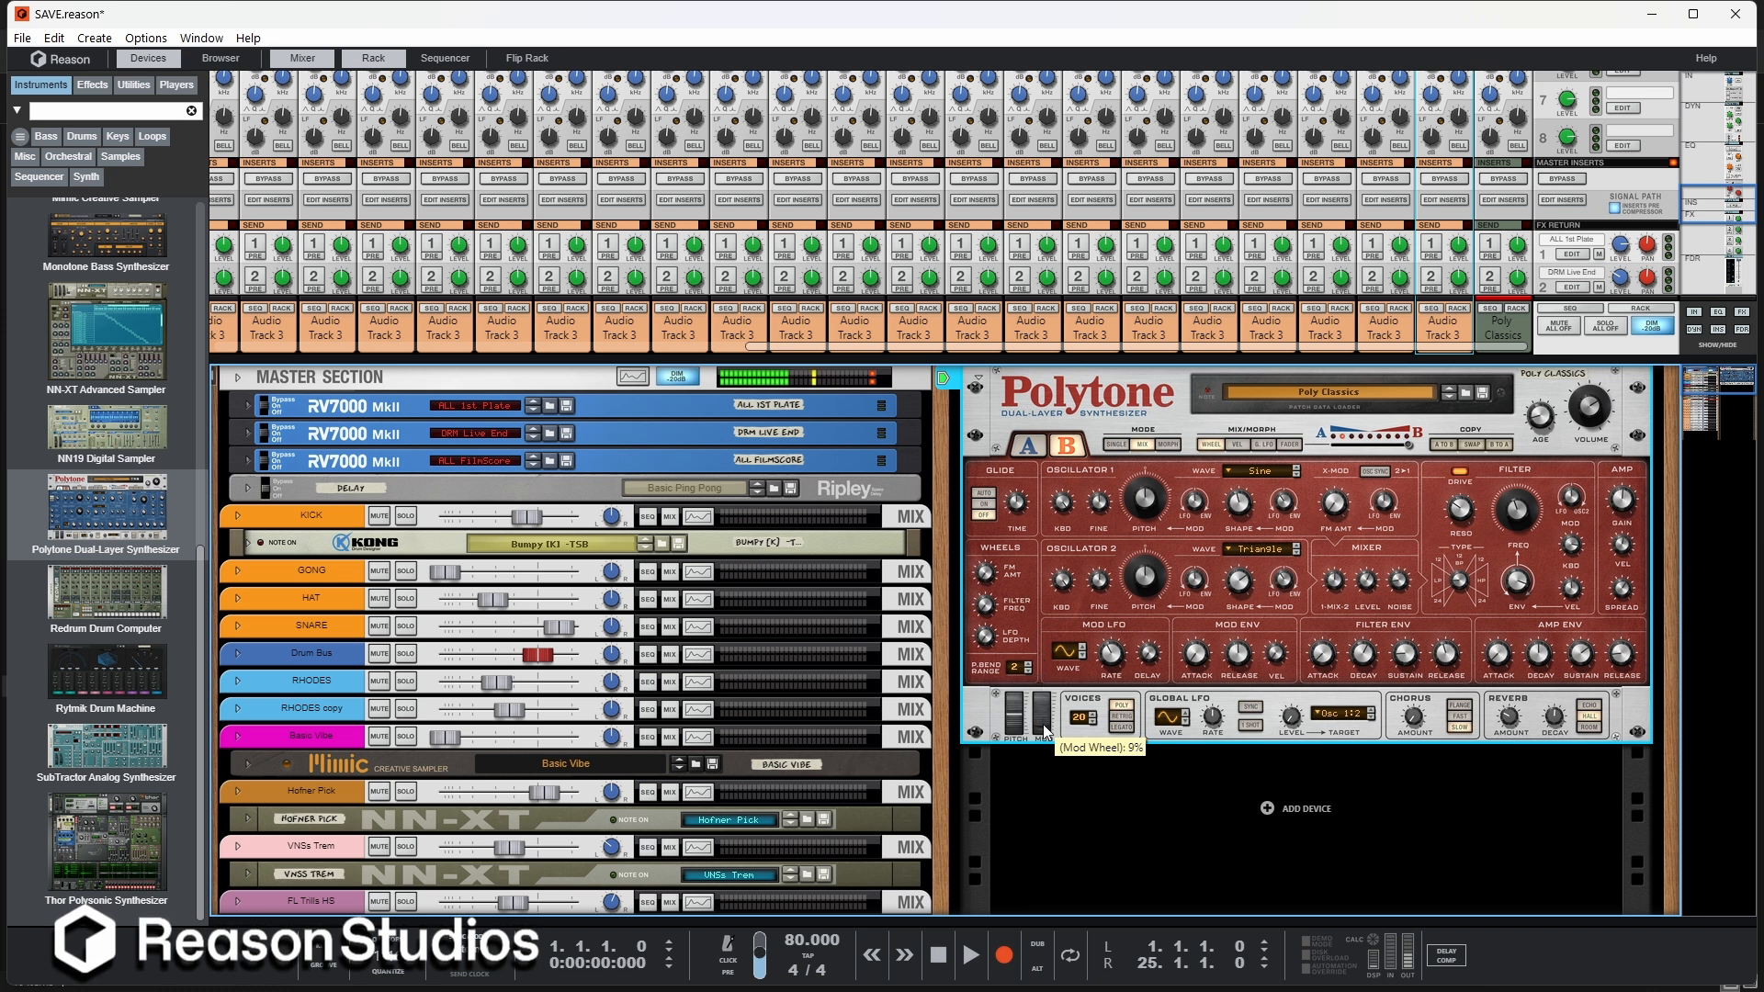
Step: Change the mix source through velocity and global LFO to the fader, and move the layer fader from B fully to A
left_click(1239, 445)
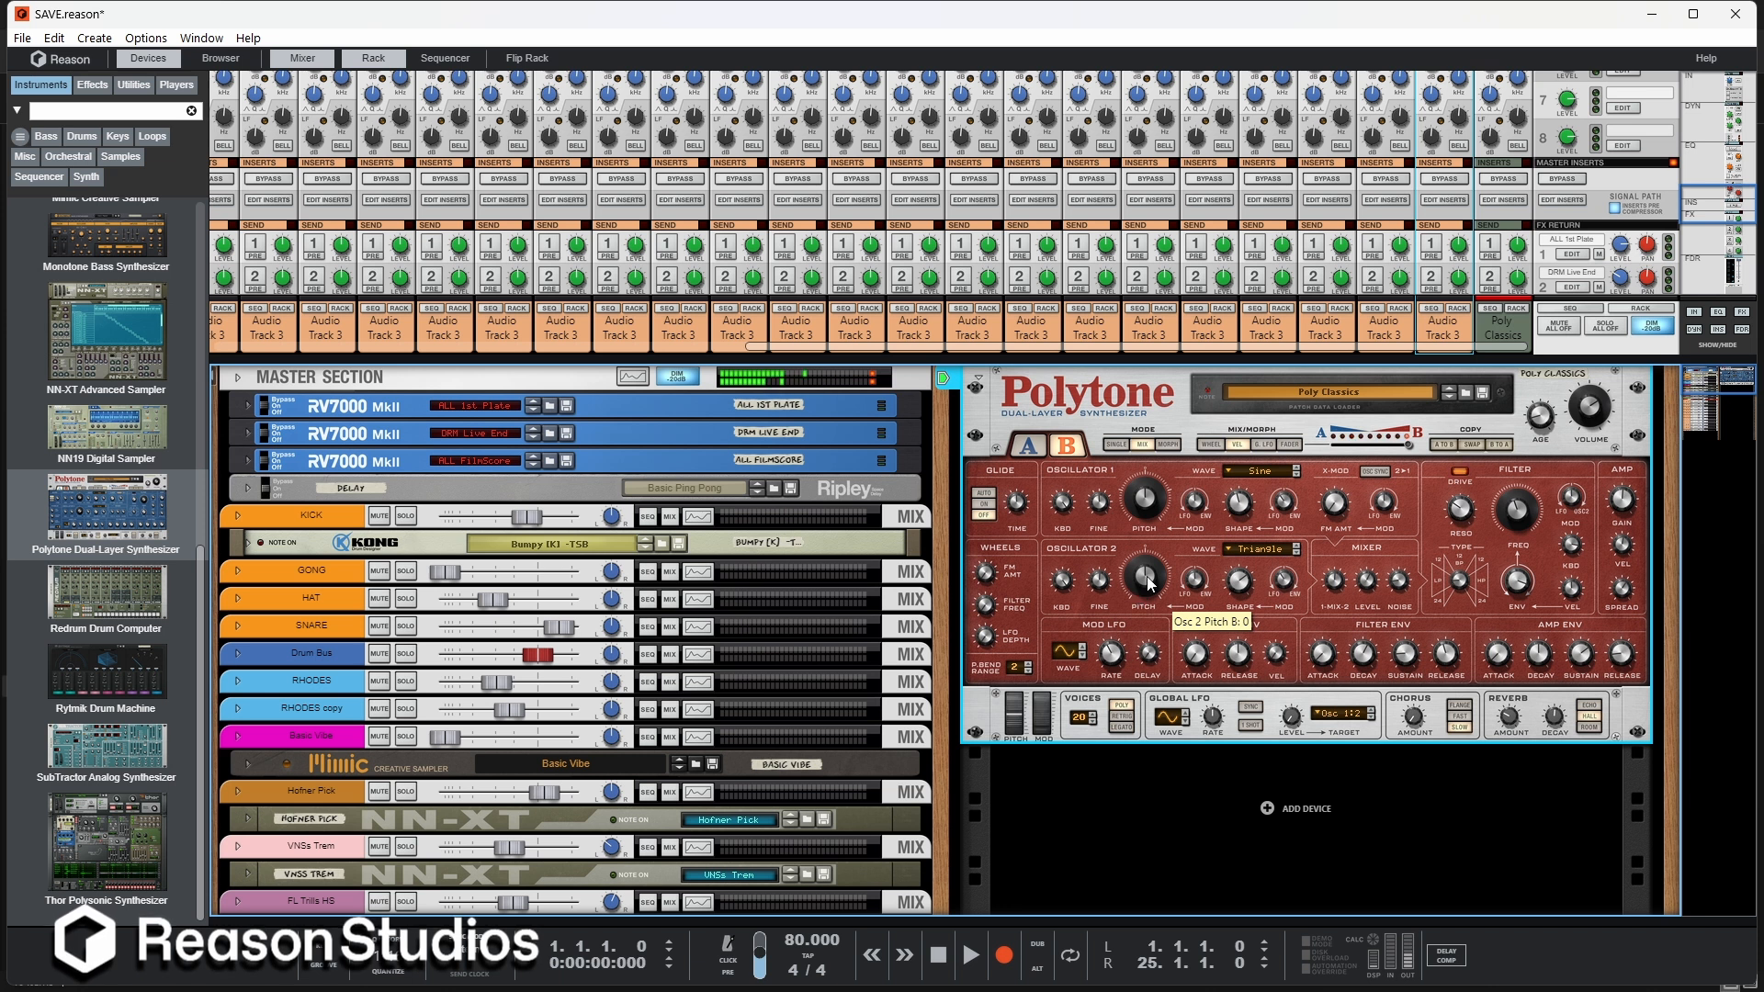
left_click(1261, 445)
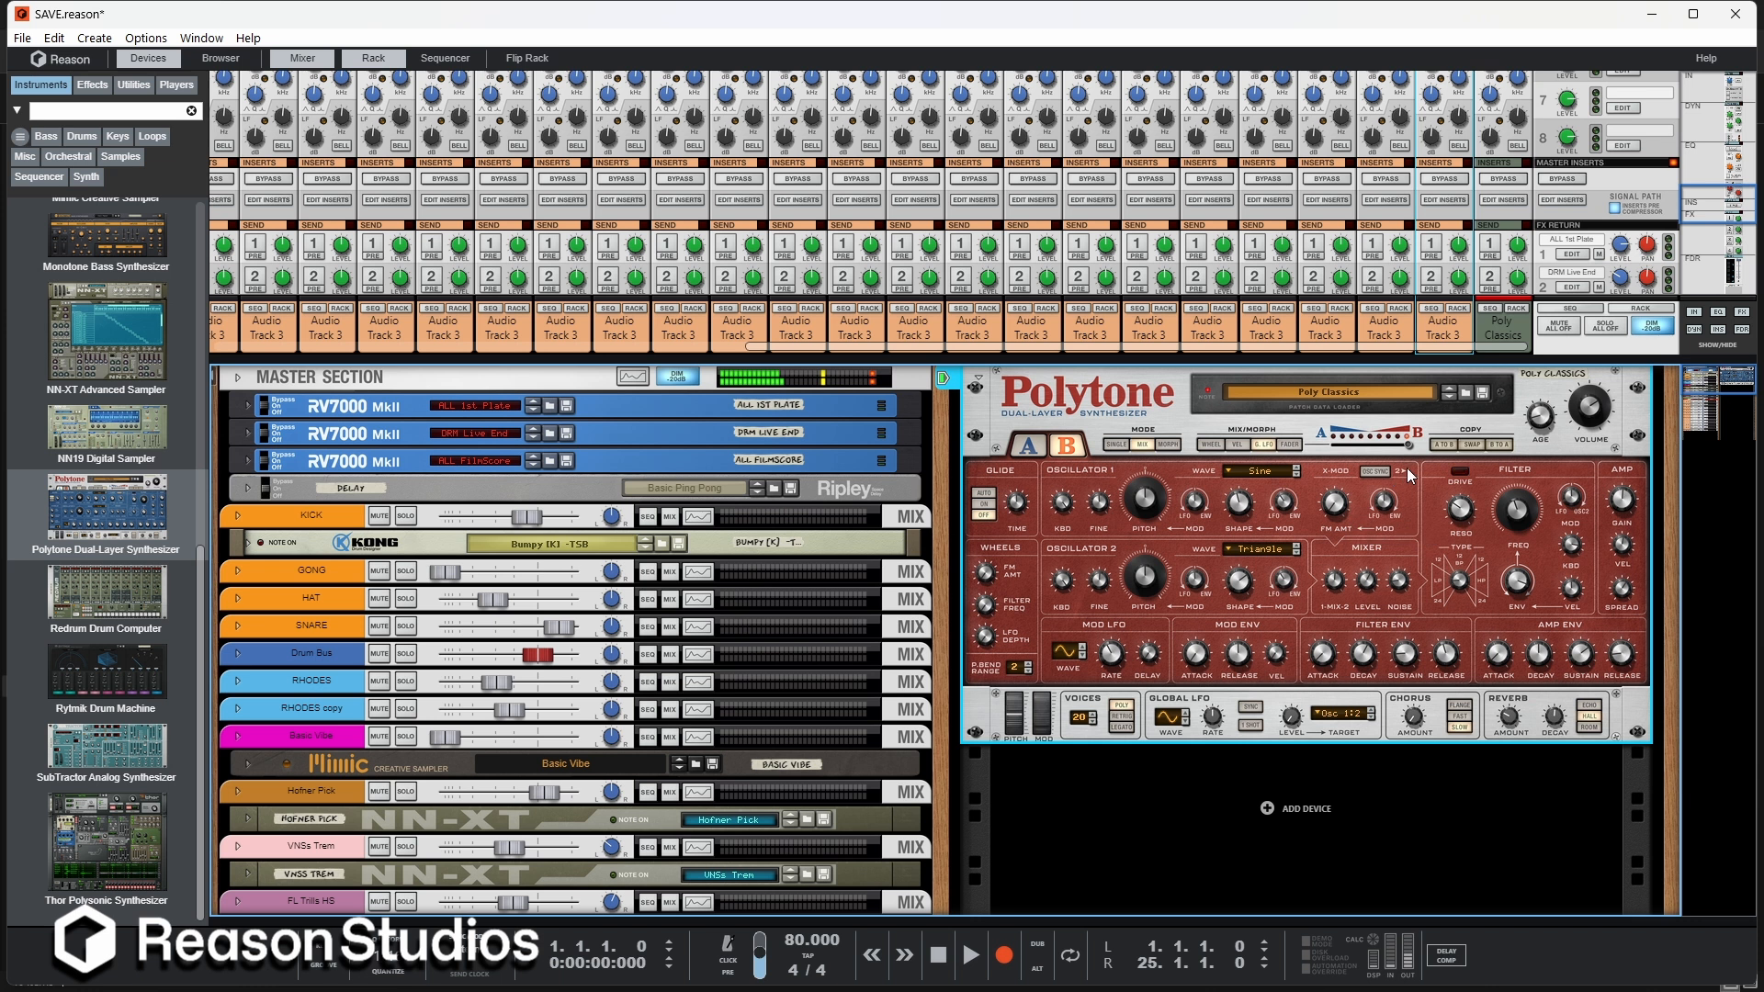
mouse_move(1410, 445)
left_mouse_down()
mouse_move(1352, 449)
mouse_move(1412, 446)
left_mouse_up()
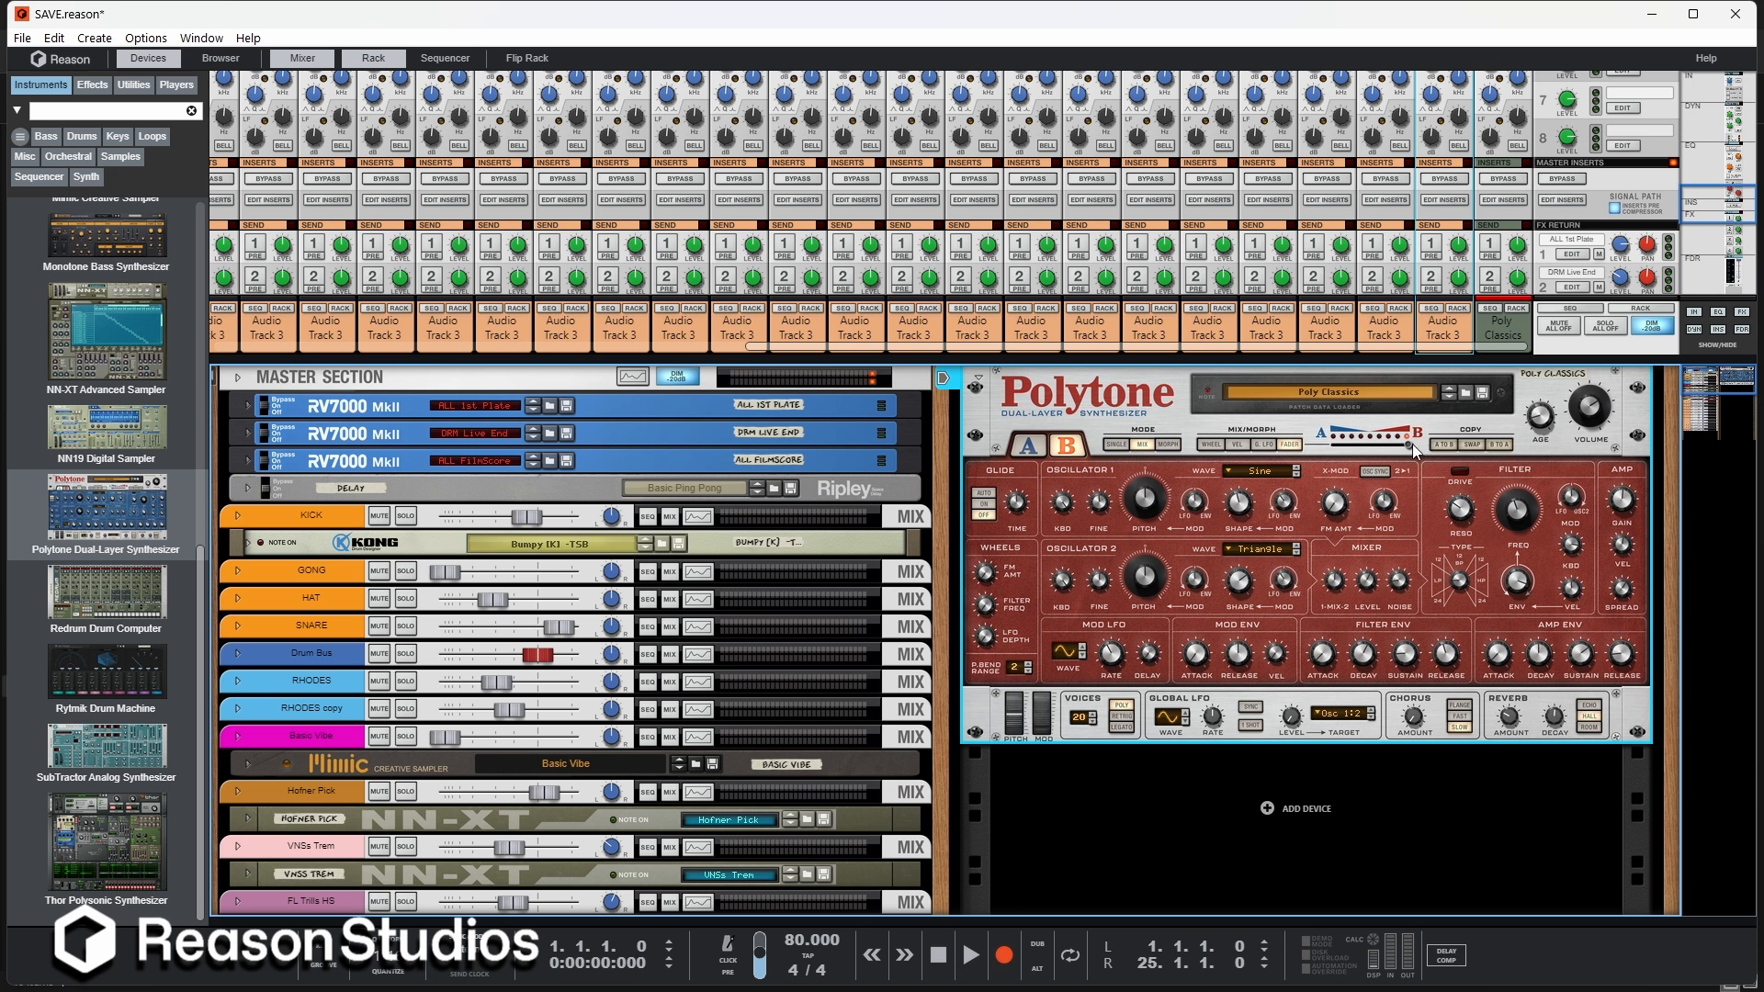
left_click_drag(1408, 450, 1332, 482)
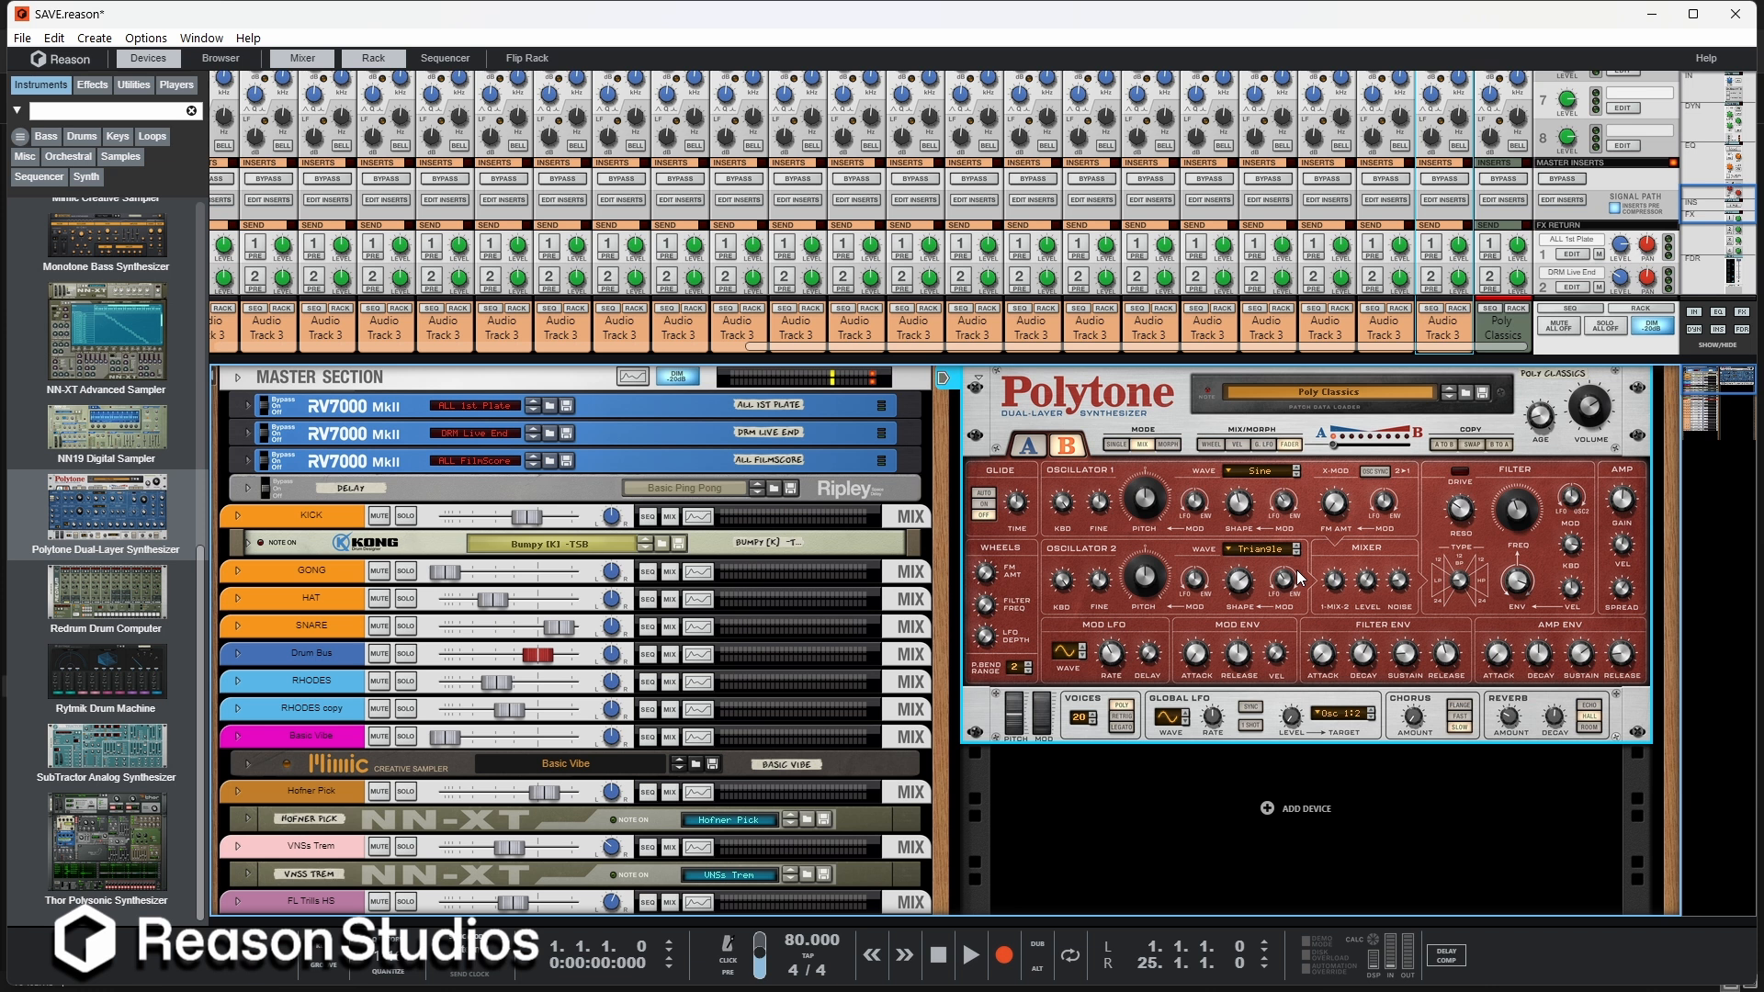
Step: Review the controls of layers A and B again and inspect the Polytone's patch list without loading a patch
left_click(1022, 449)
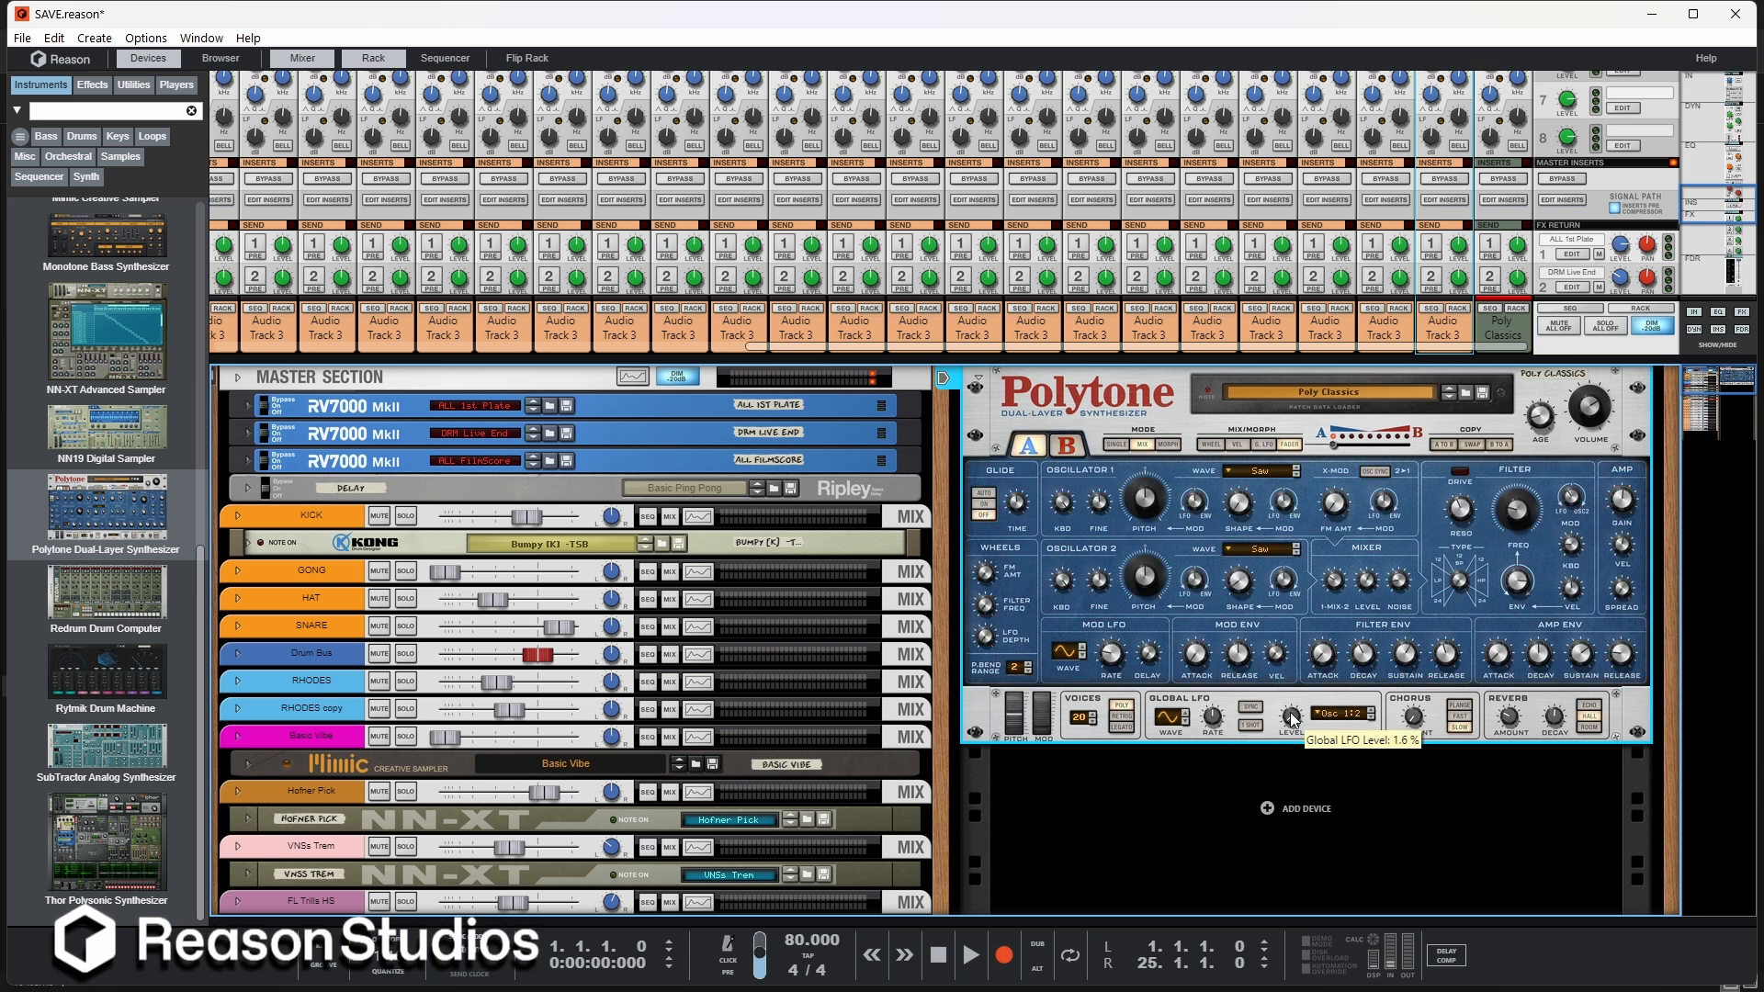
left_click(1066, 450)
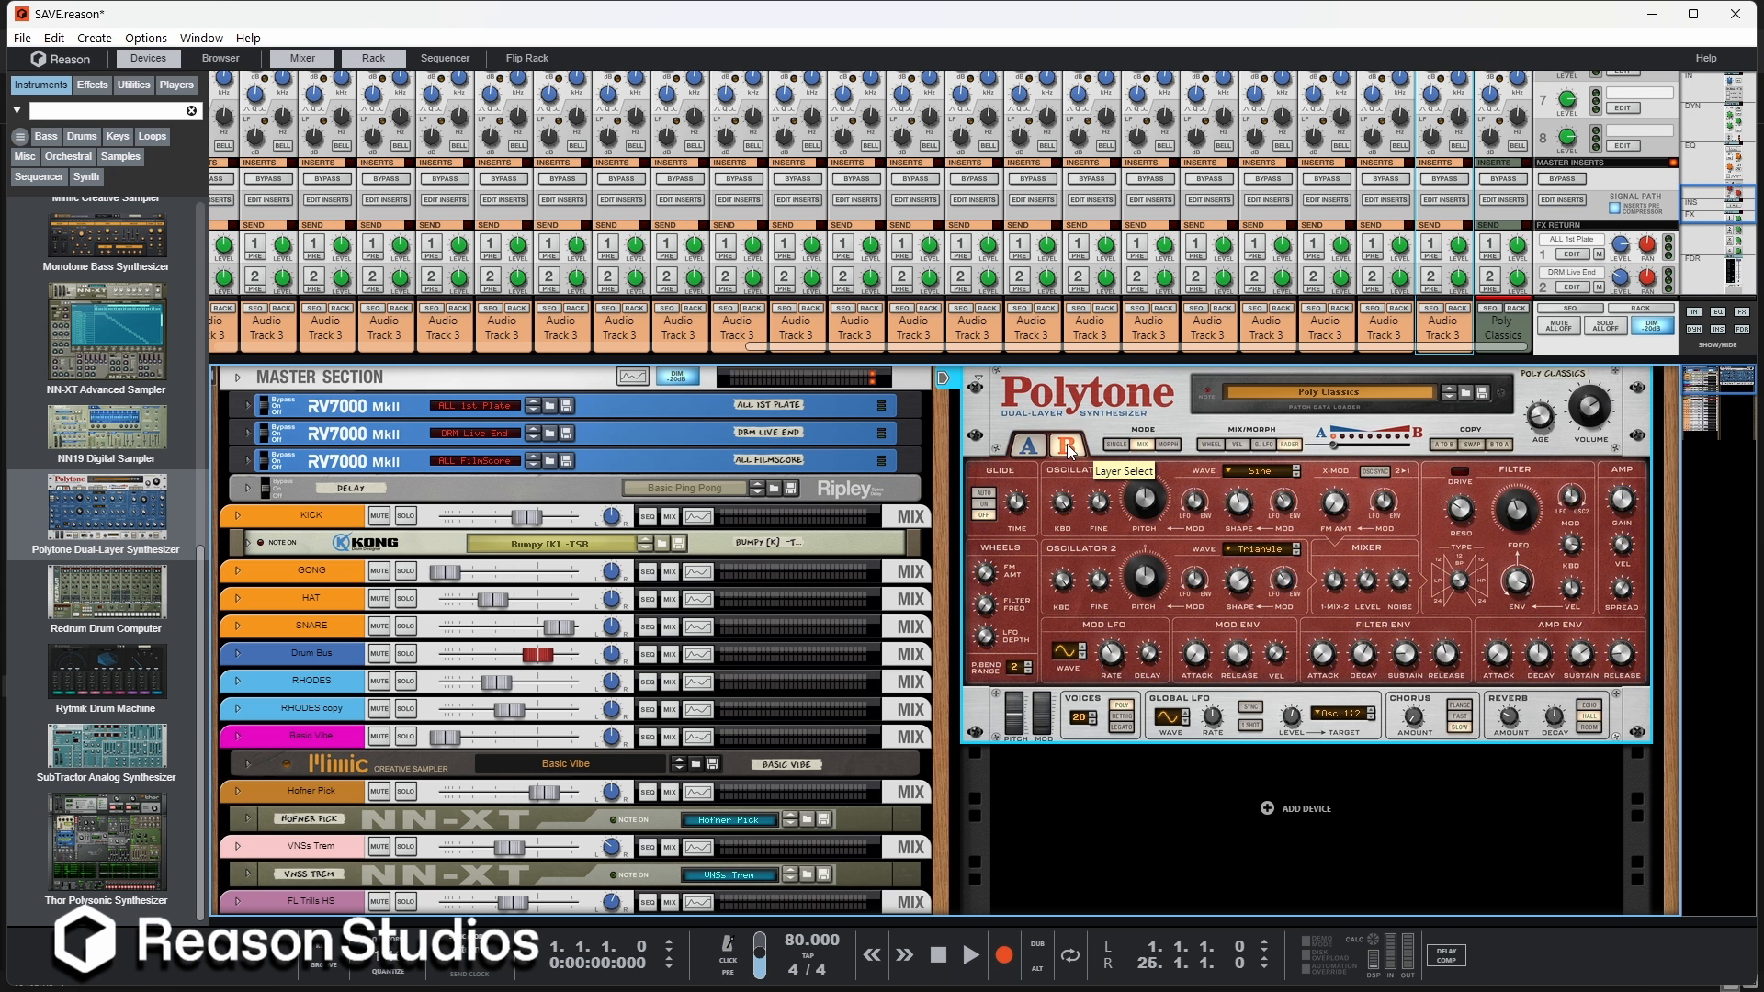
left_click(1030, 448)
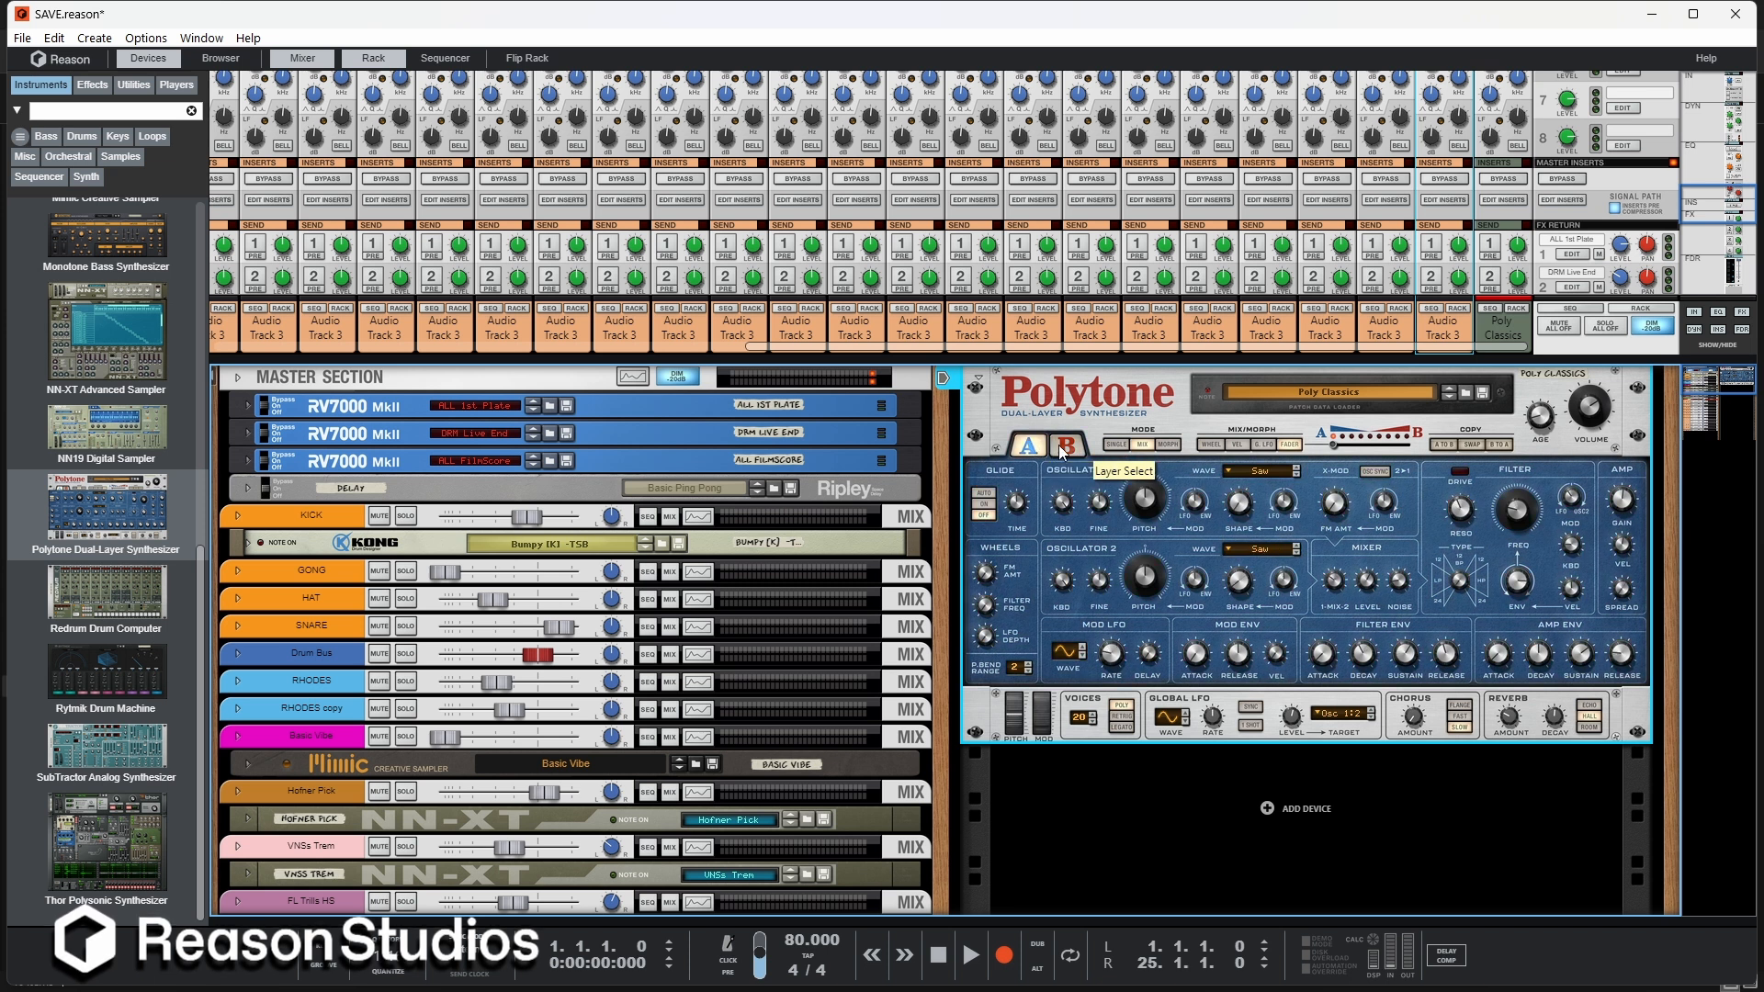
left_click(1066, 451)
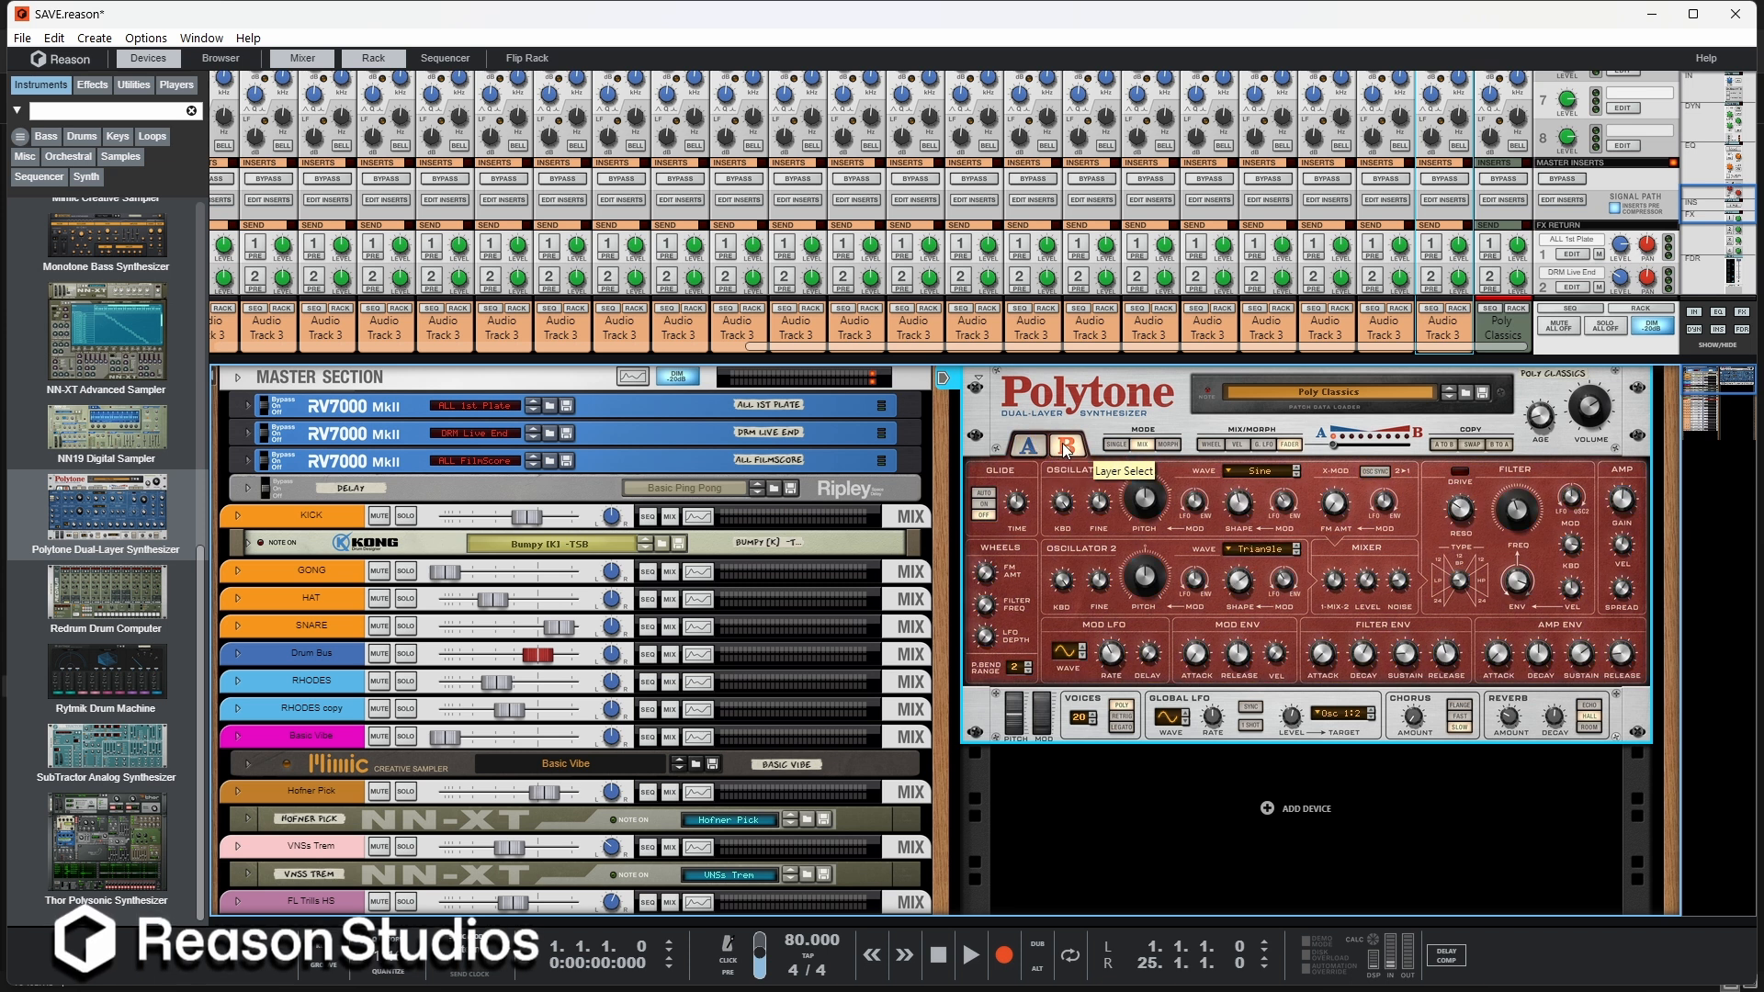
left_click(1355, 396)
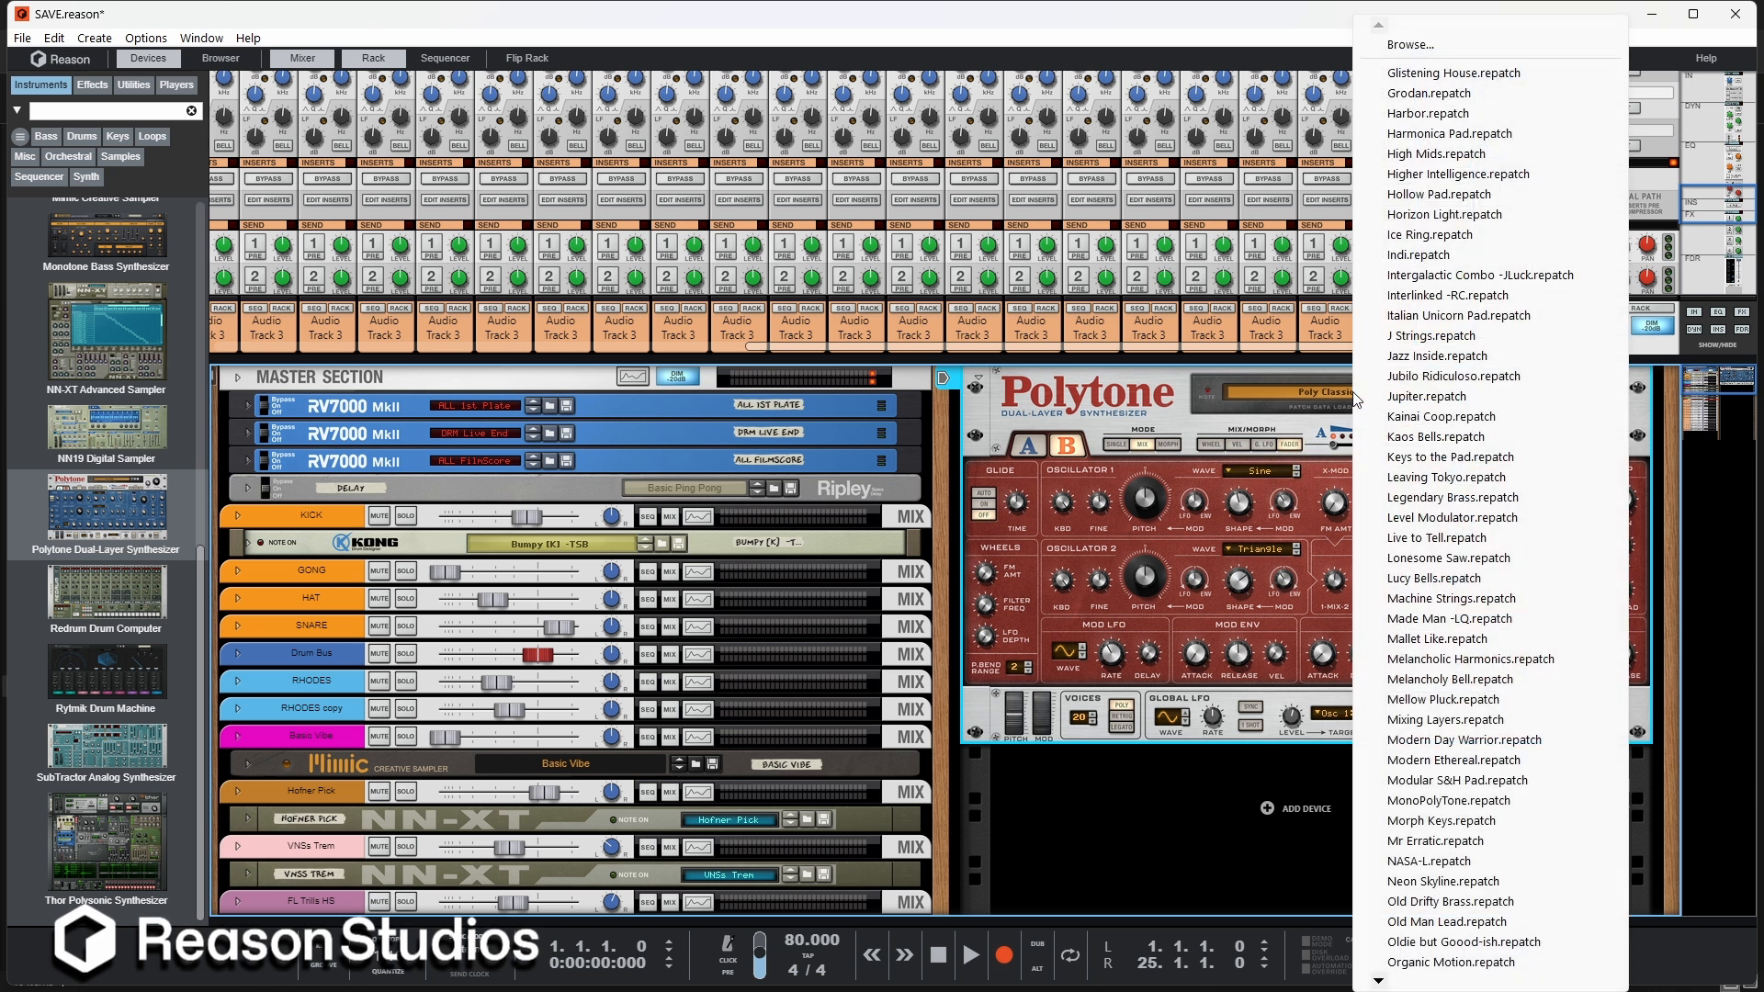
left_click(1240, 420)
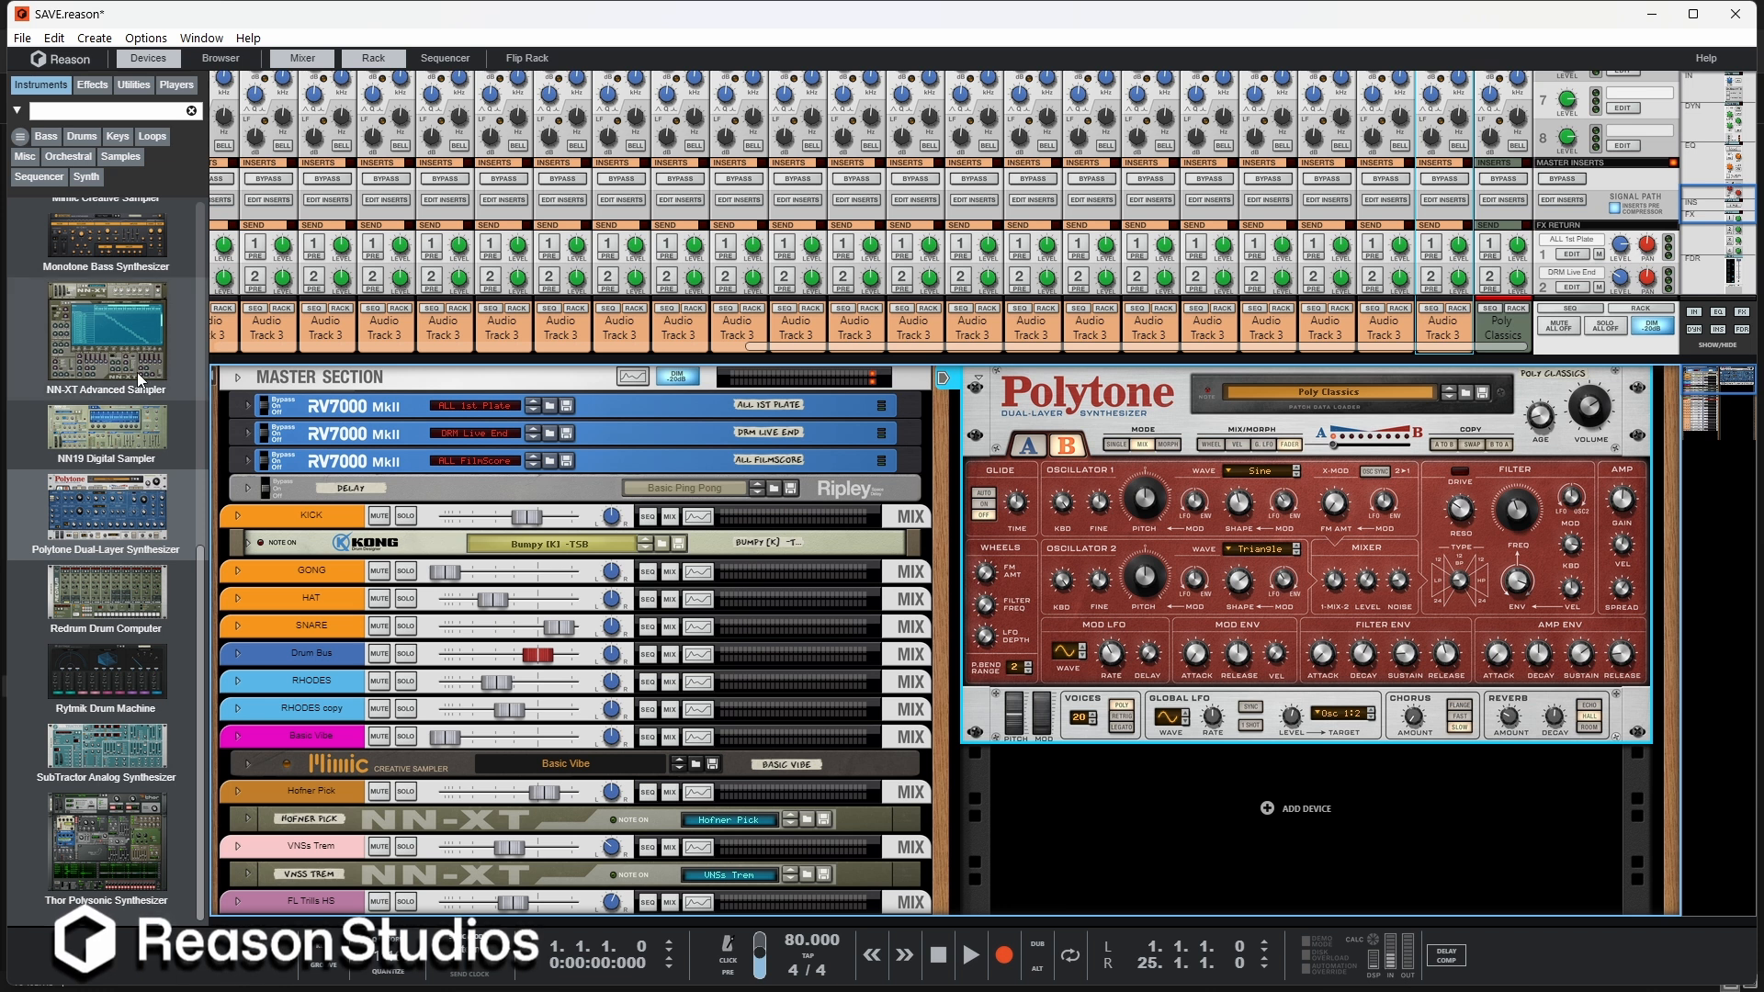
Step: Add a Gain Tool utility beneath the master section and a Stereo Tool from the effects filtered by STER
left_click(136, 90)
left_click_drag(133, 324, 452, 439)
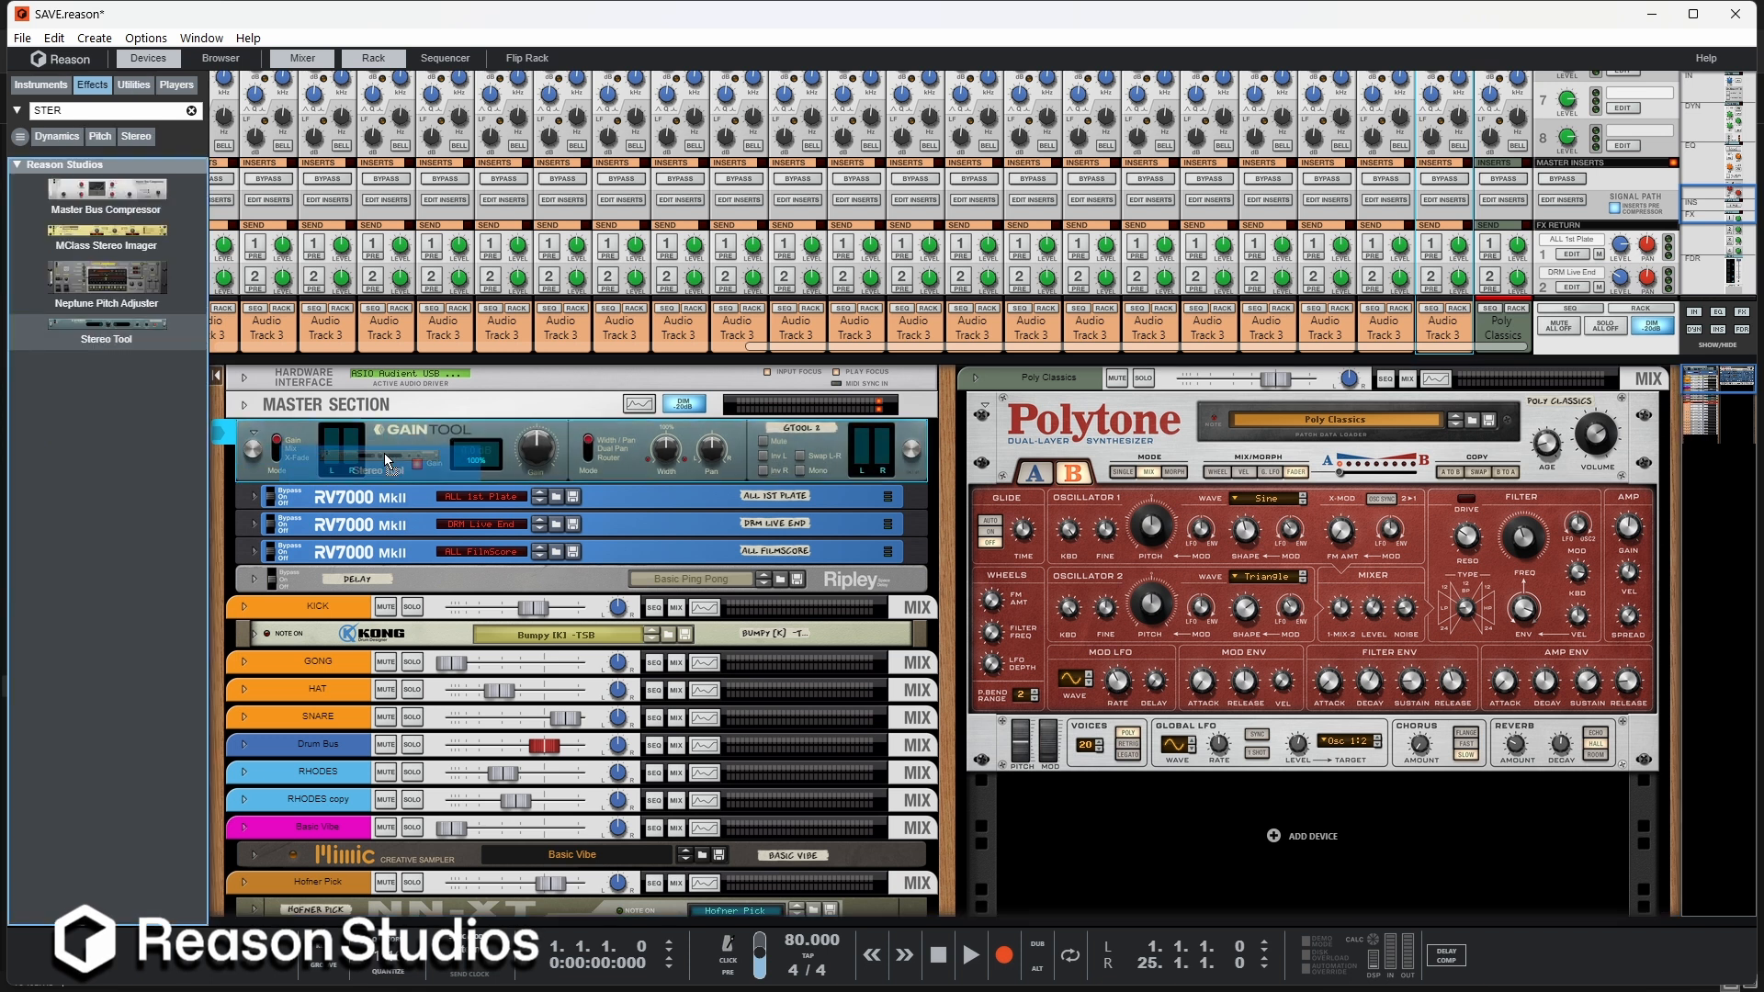
left_click_drag(386, 460, 515, 481)
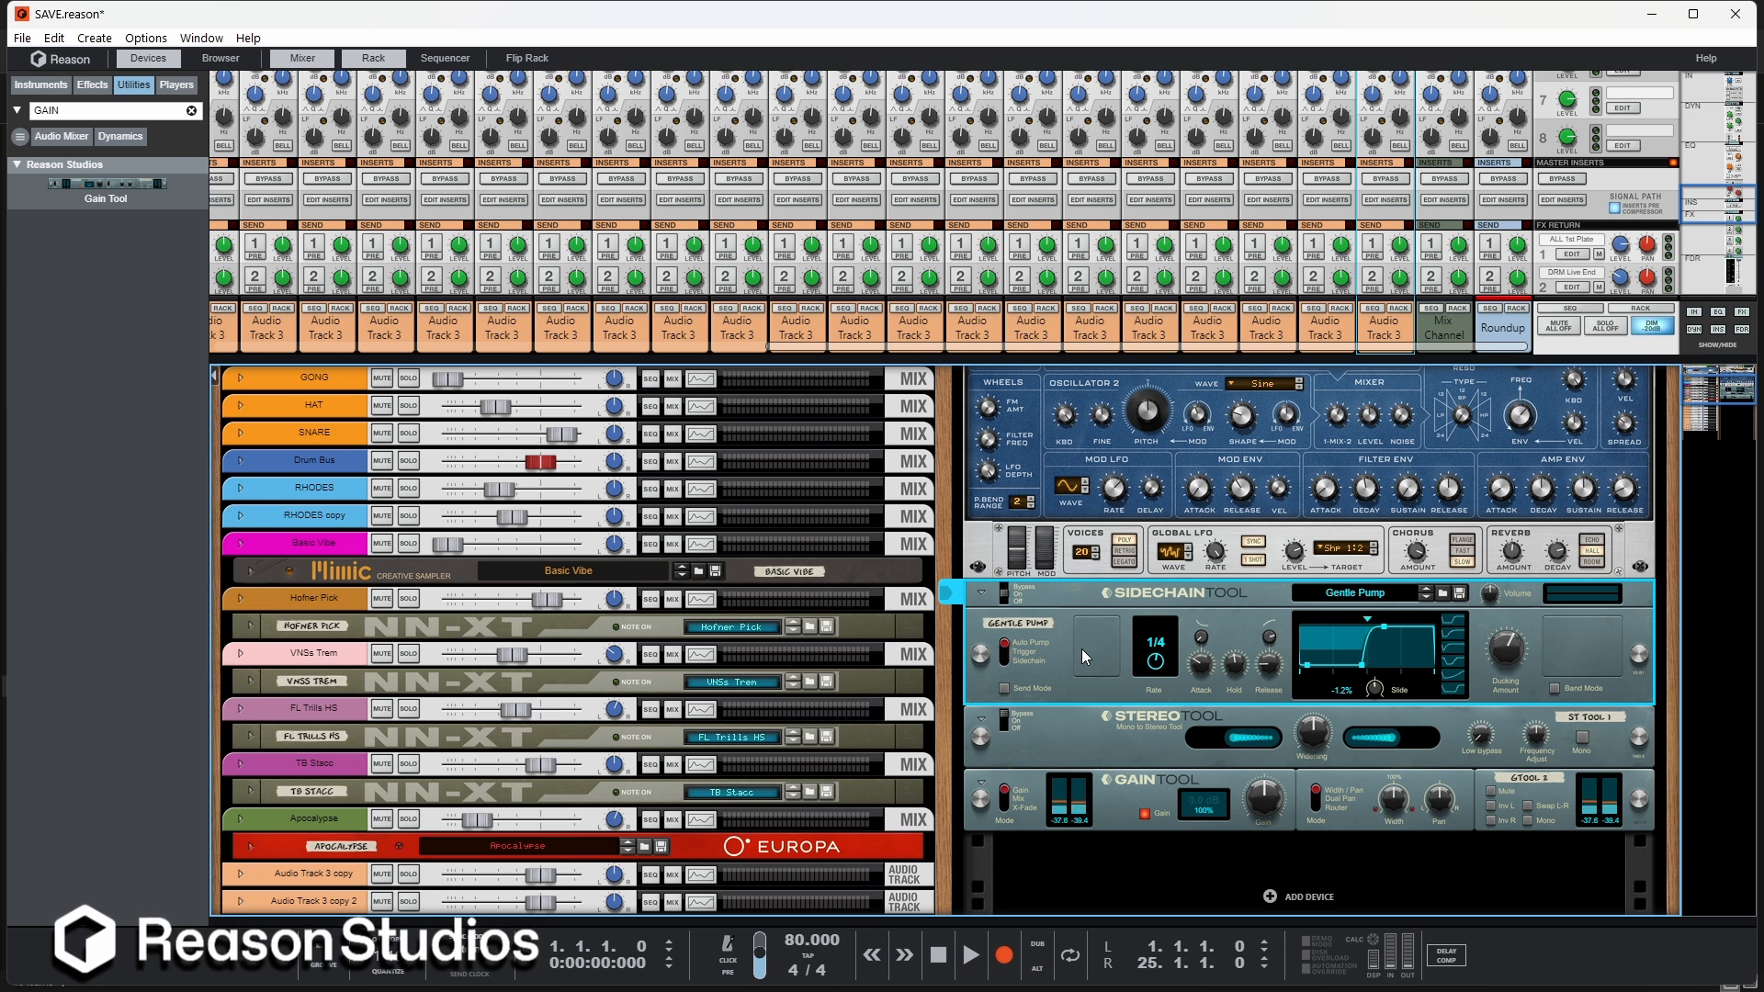
Step: Set the Sidechain Tool to Sidechain mode and cable the kick Kong's aux send 1 output into its sidechain input on the rack's rear
left_click(1010, 656)
left_click(1010, 660)
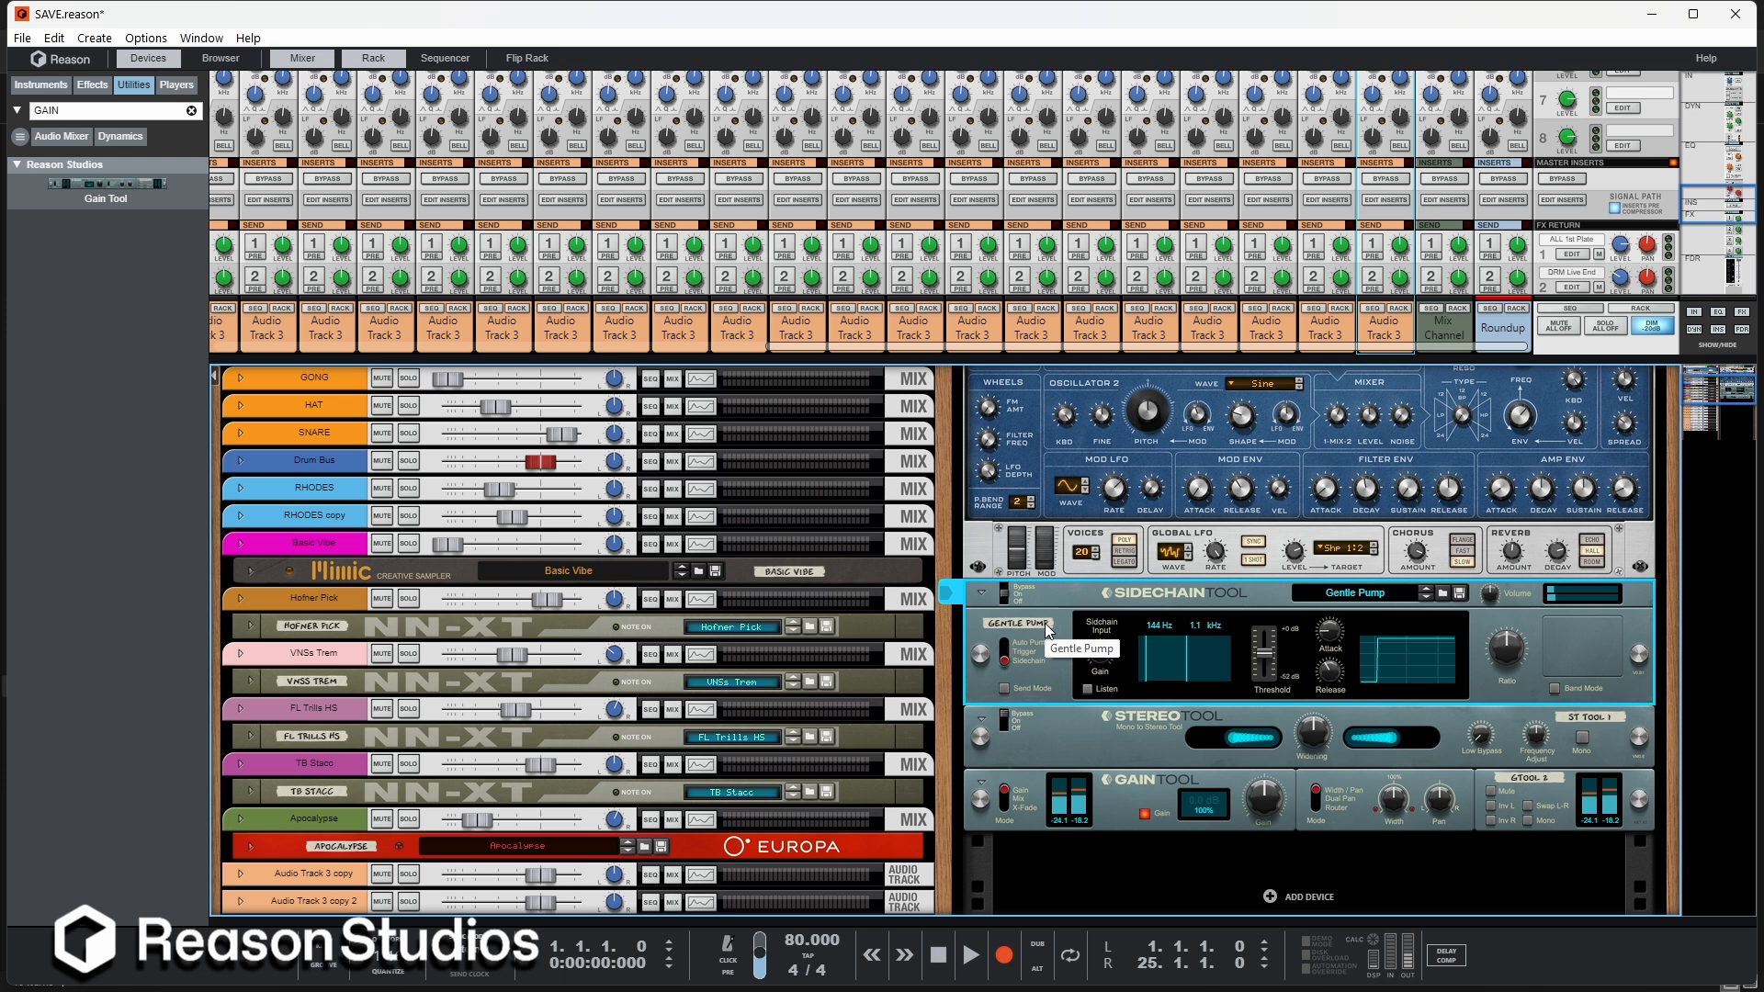
key("Tab")
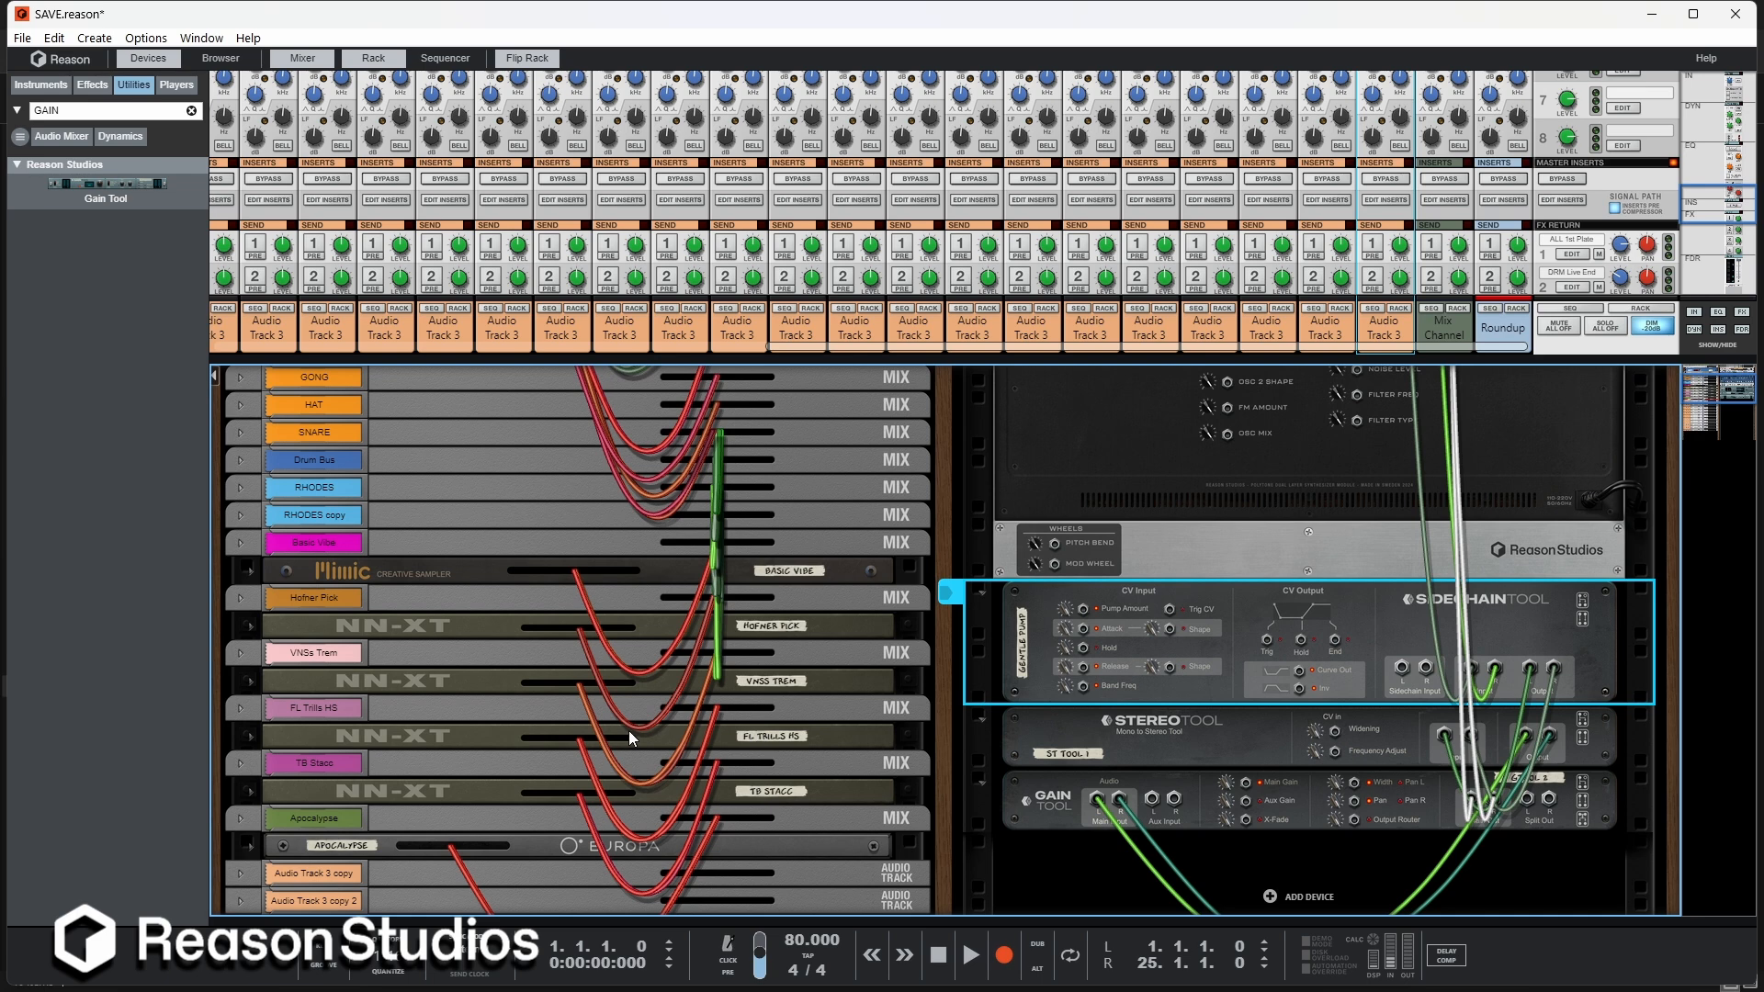
left_click_drag(319, 699, 1408, 782)
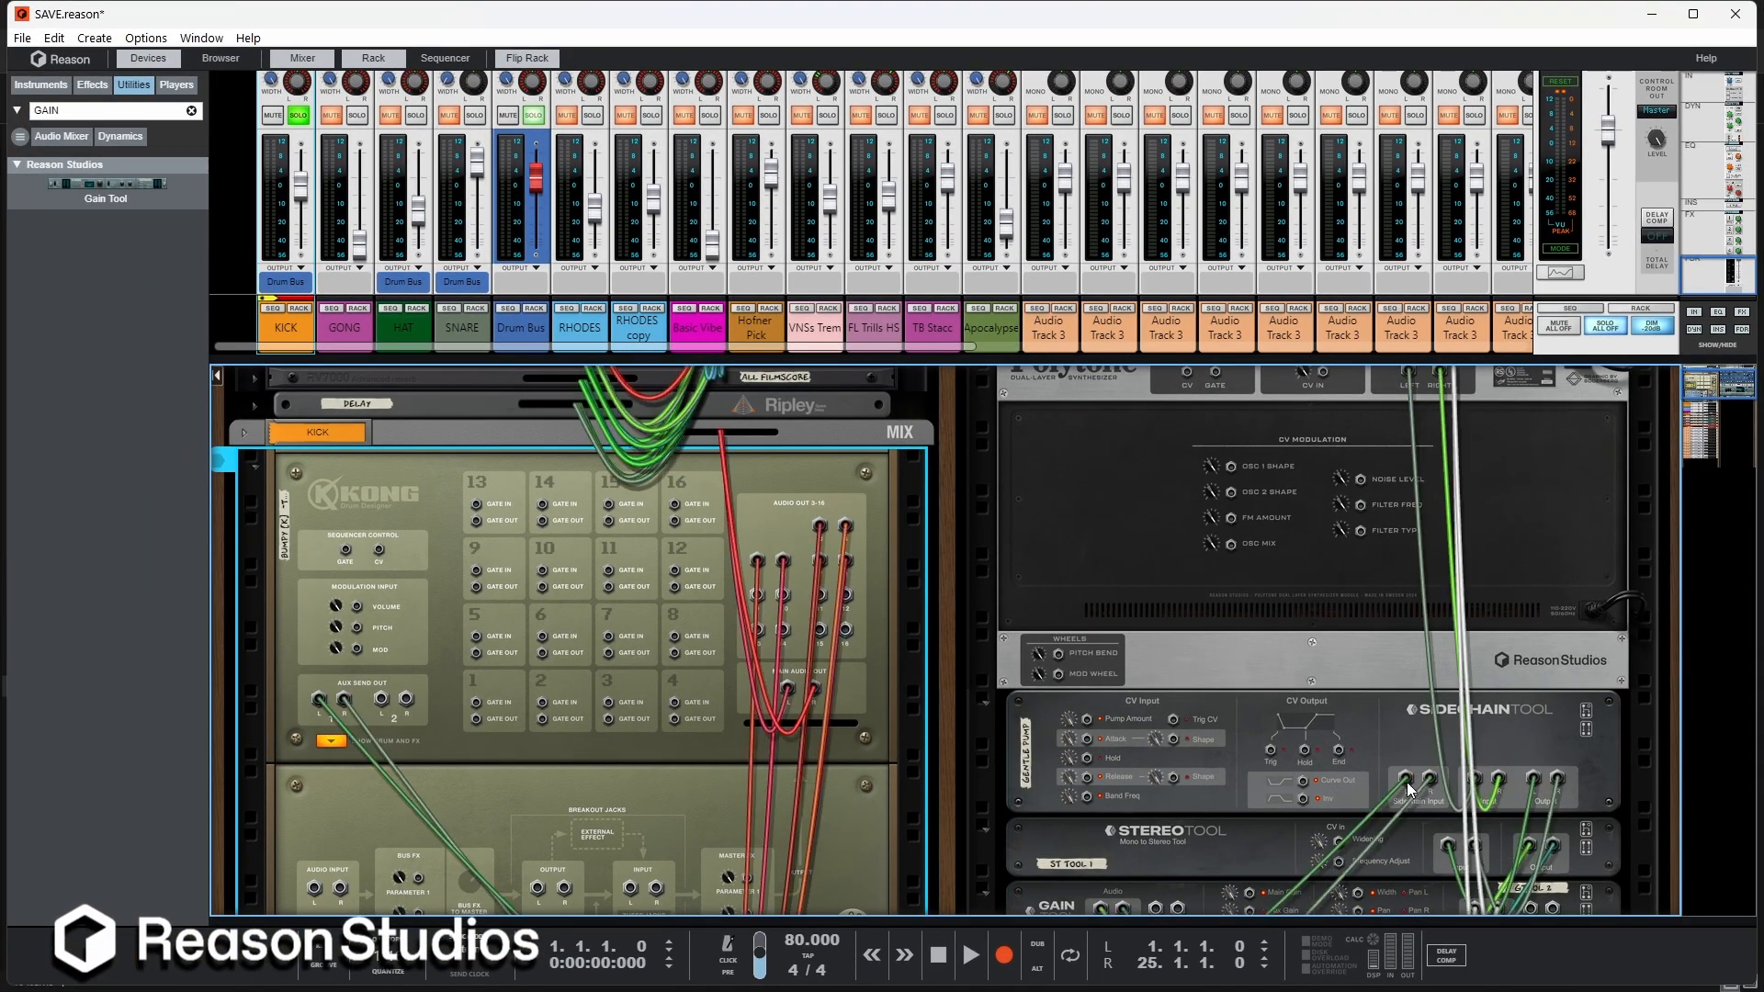
key("Tab")
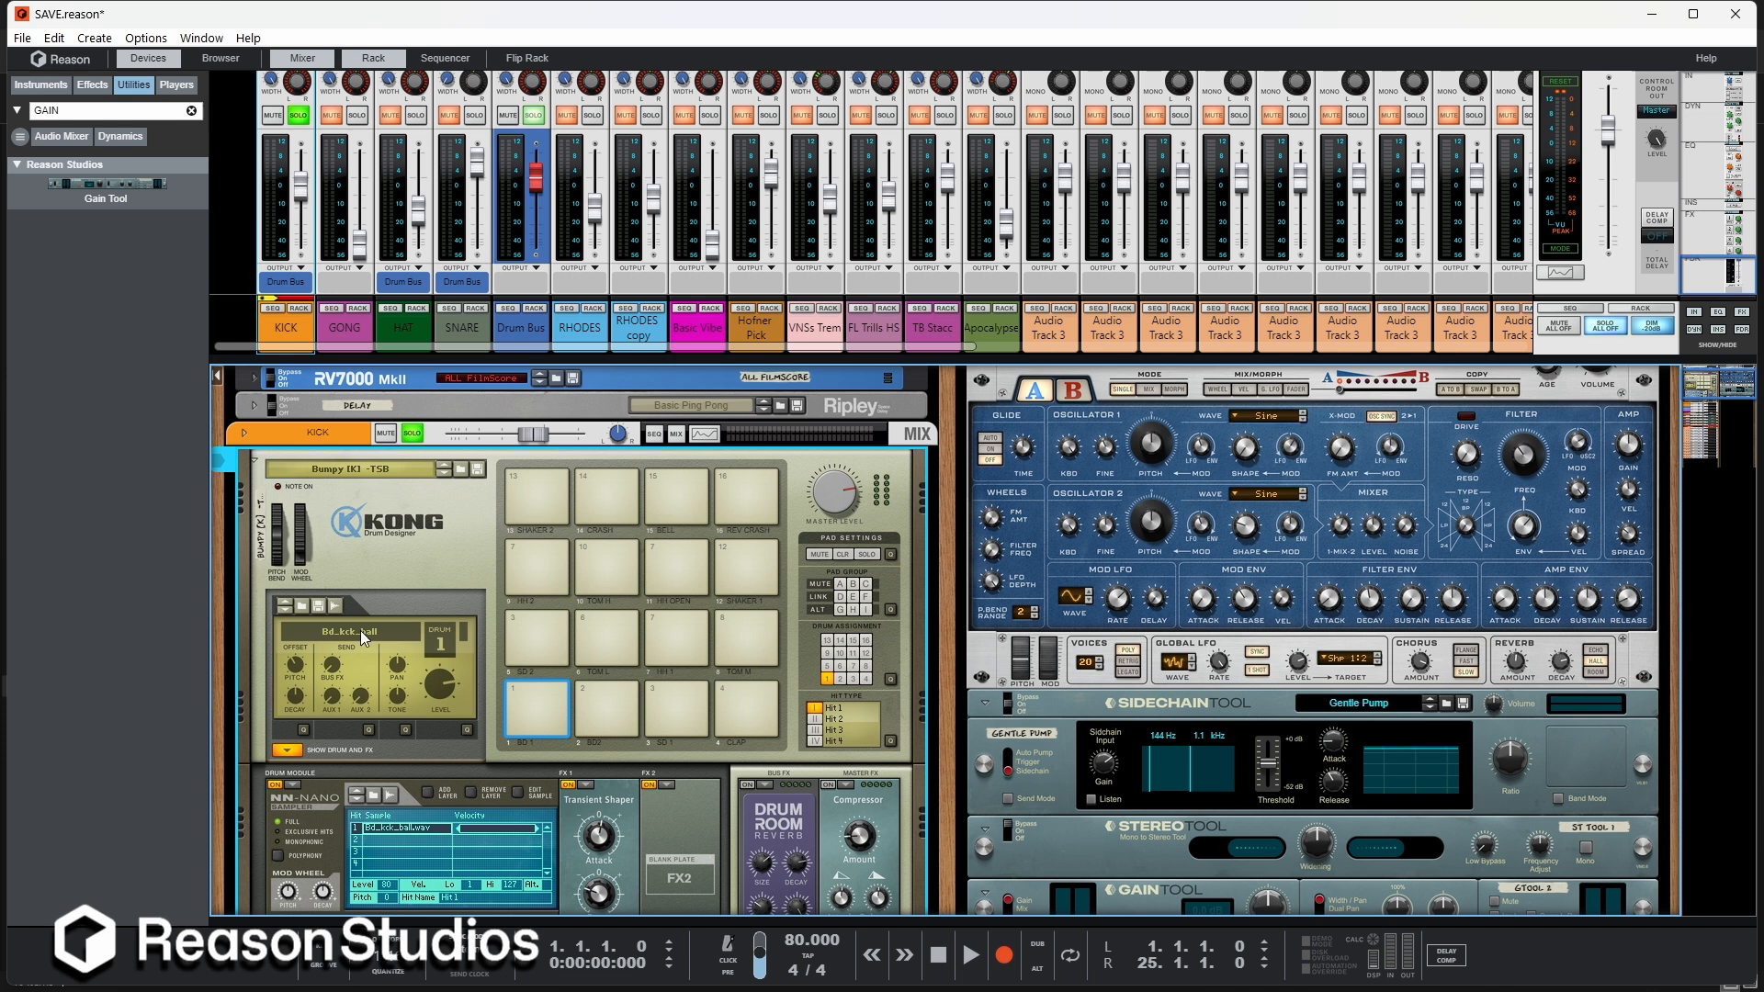
Step: Raise the kick drum's aux send 1 level on the Kong and adjust the Sidechain Tool's input gain during playback
left_click_drag(332, 685, 349, 629)
key("space")
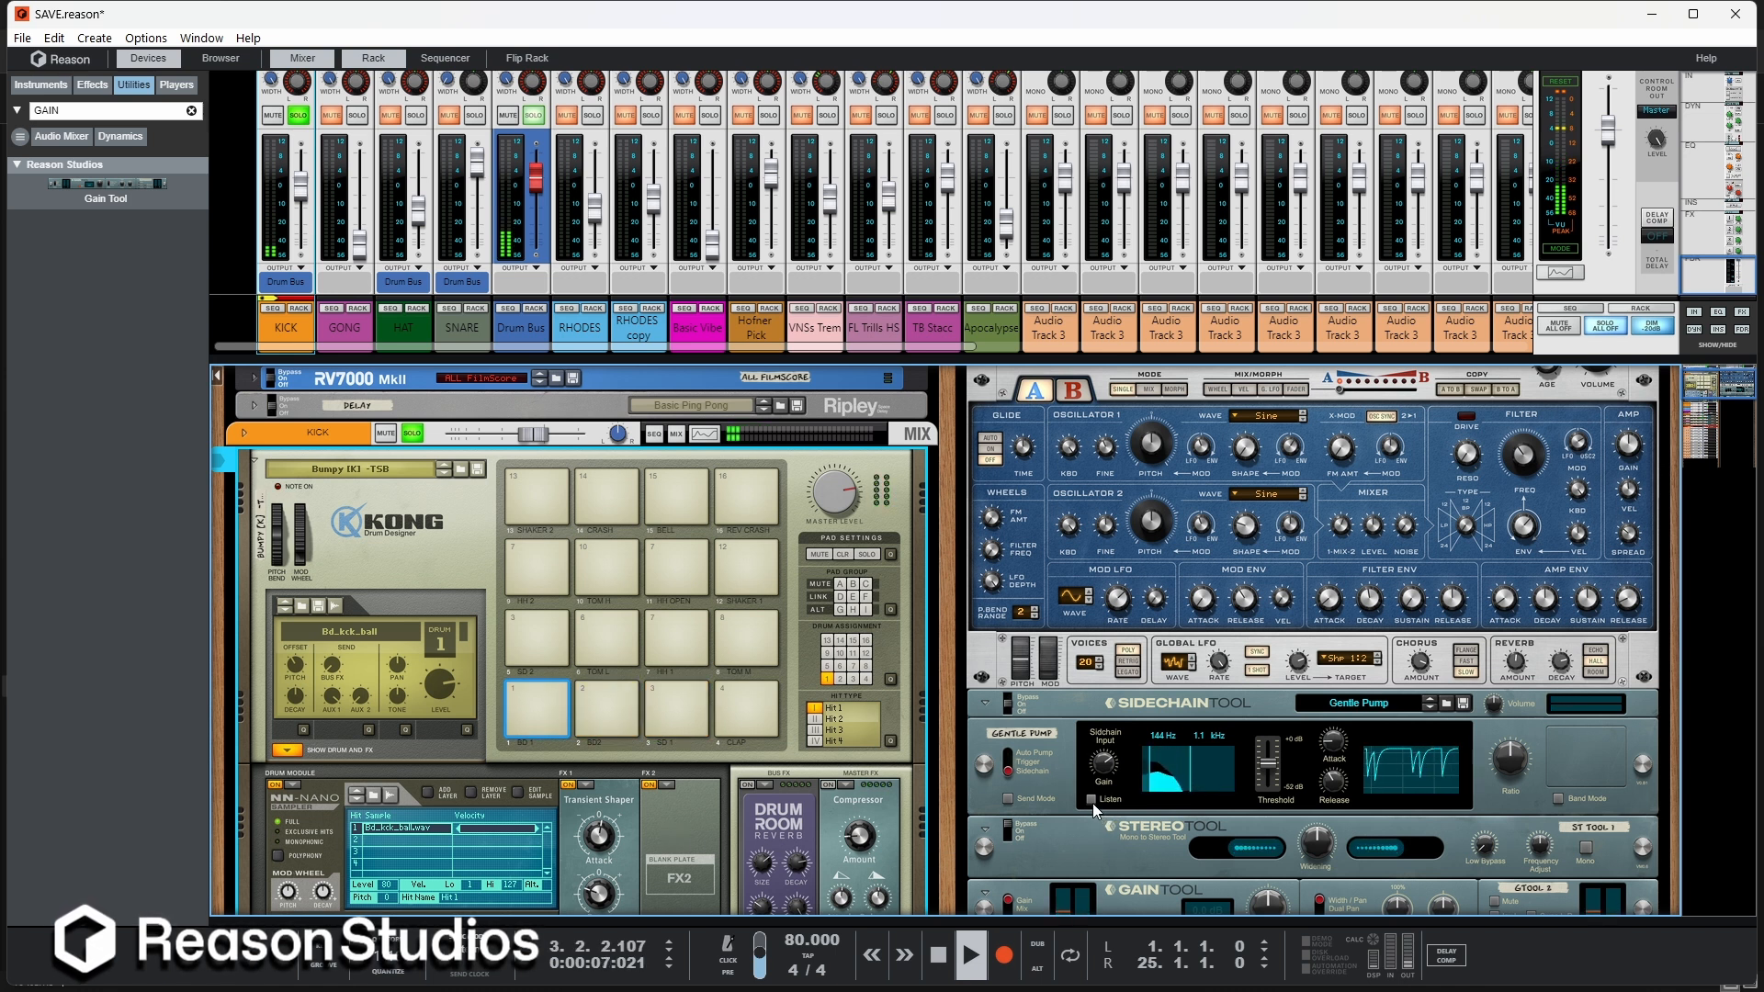
left_click(1102, 774)
left_click_drag(1099, 770, 1108, 740)
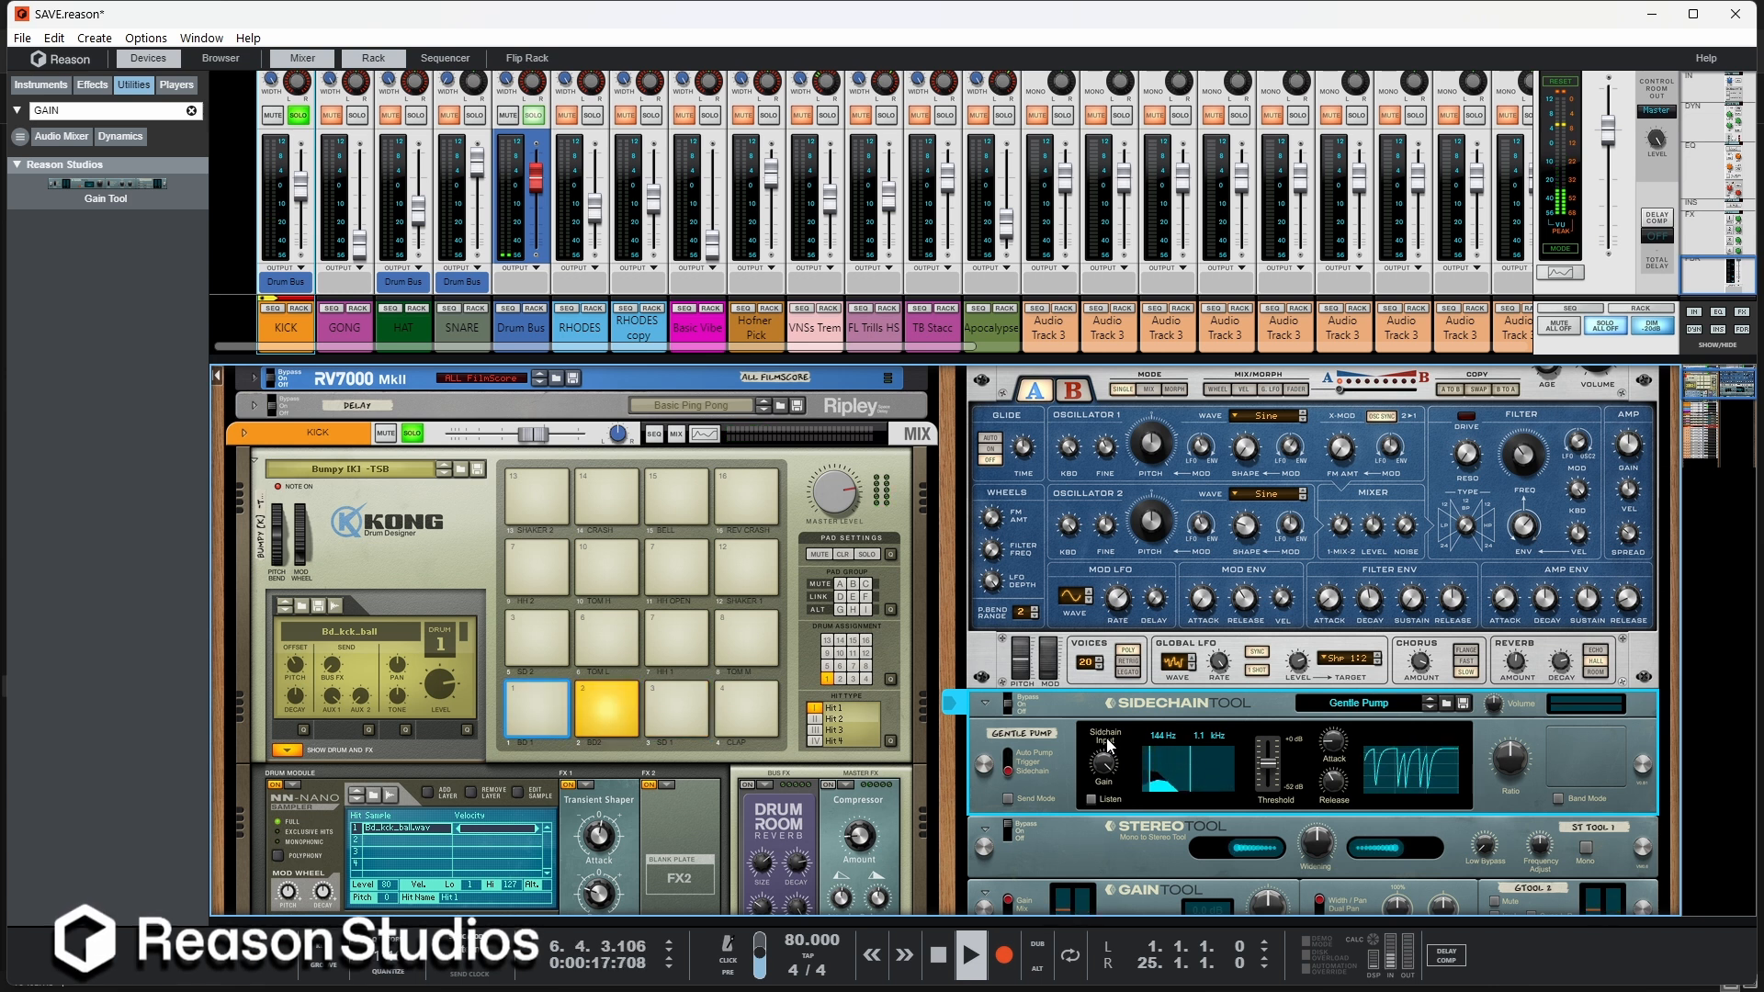
key("space")
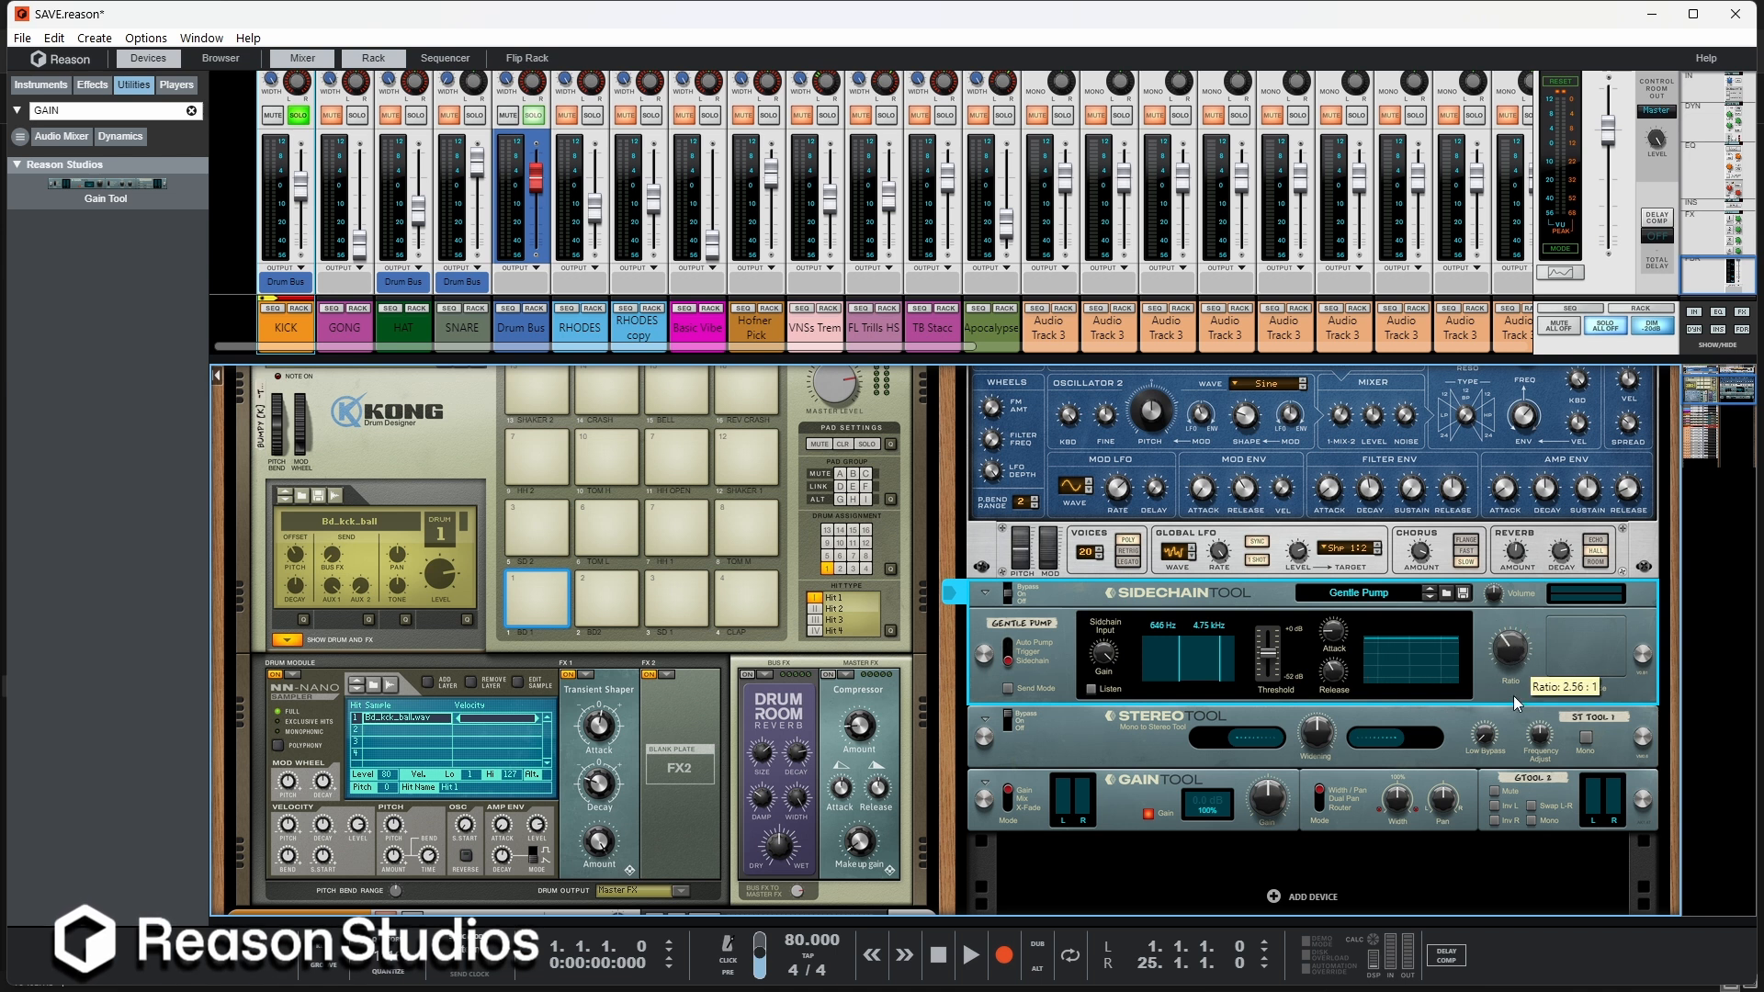
Step: Enable the Sidechain Tool's Band Mode with the Lo Band at 6 kHz, and filter the sidechain input to 130 Hz and 1.00 kHz
left_click(1559, 688)
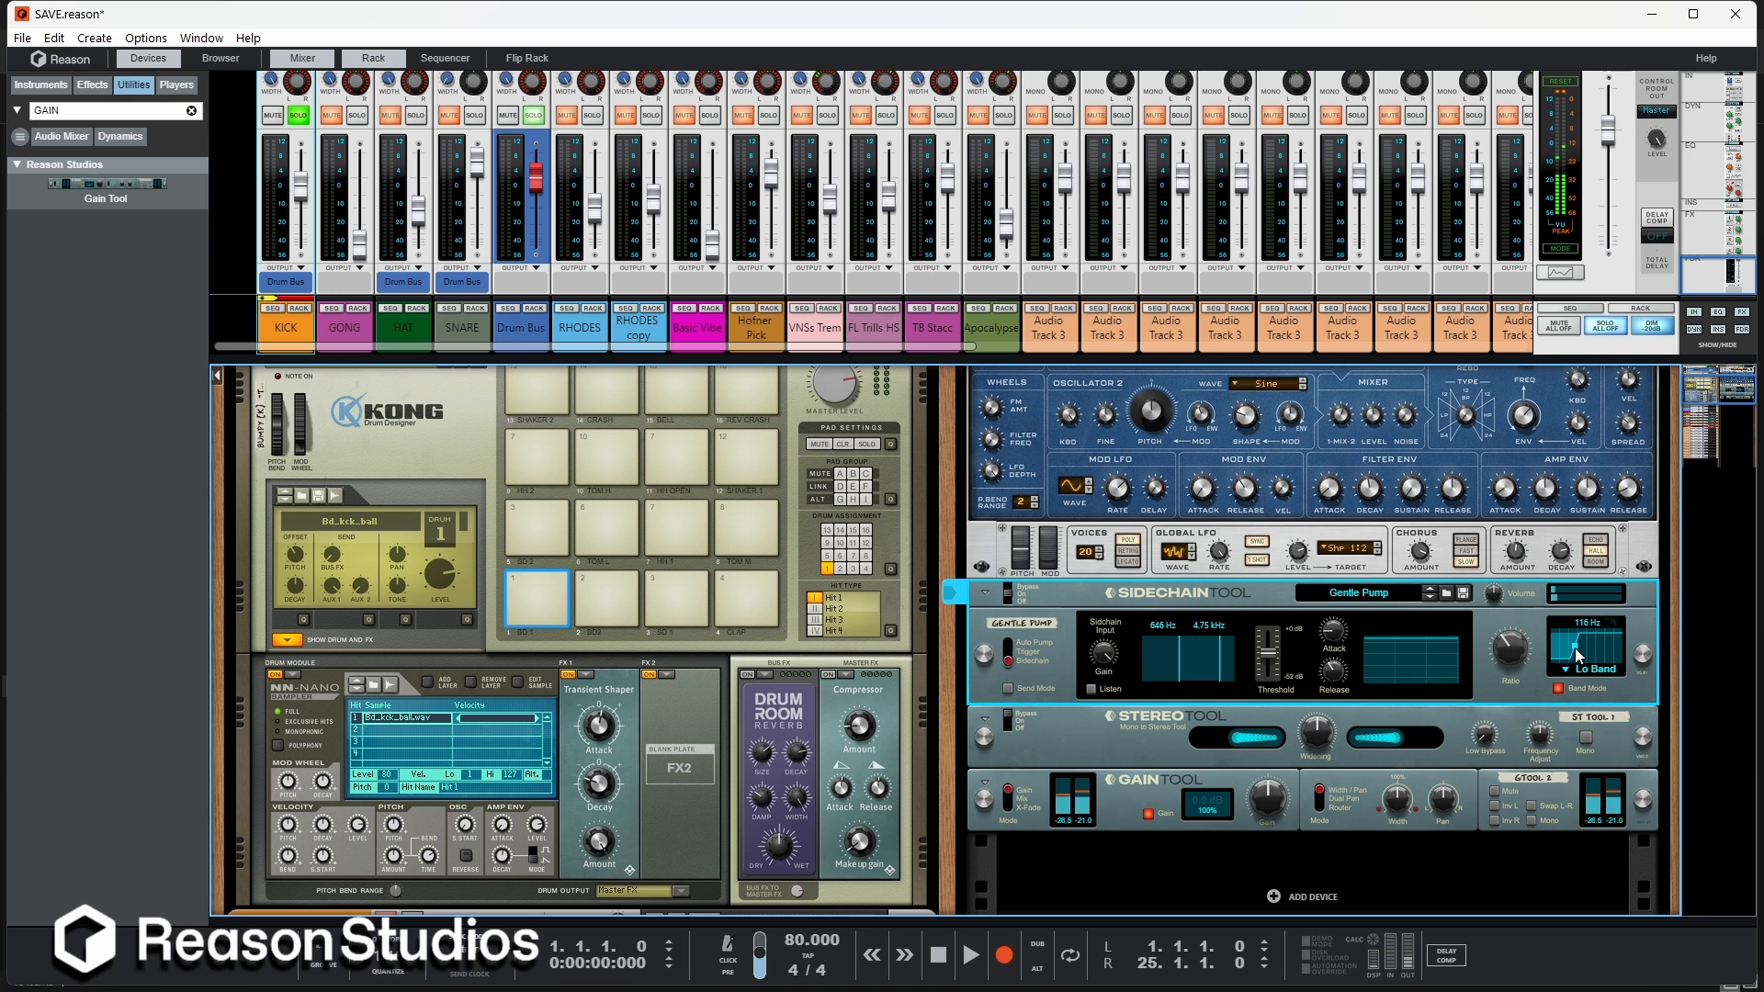
key("space")
left_click_drag(1575, 648, 1626, 647)
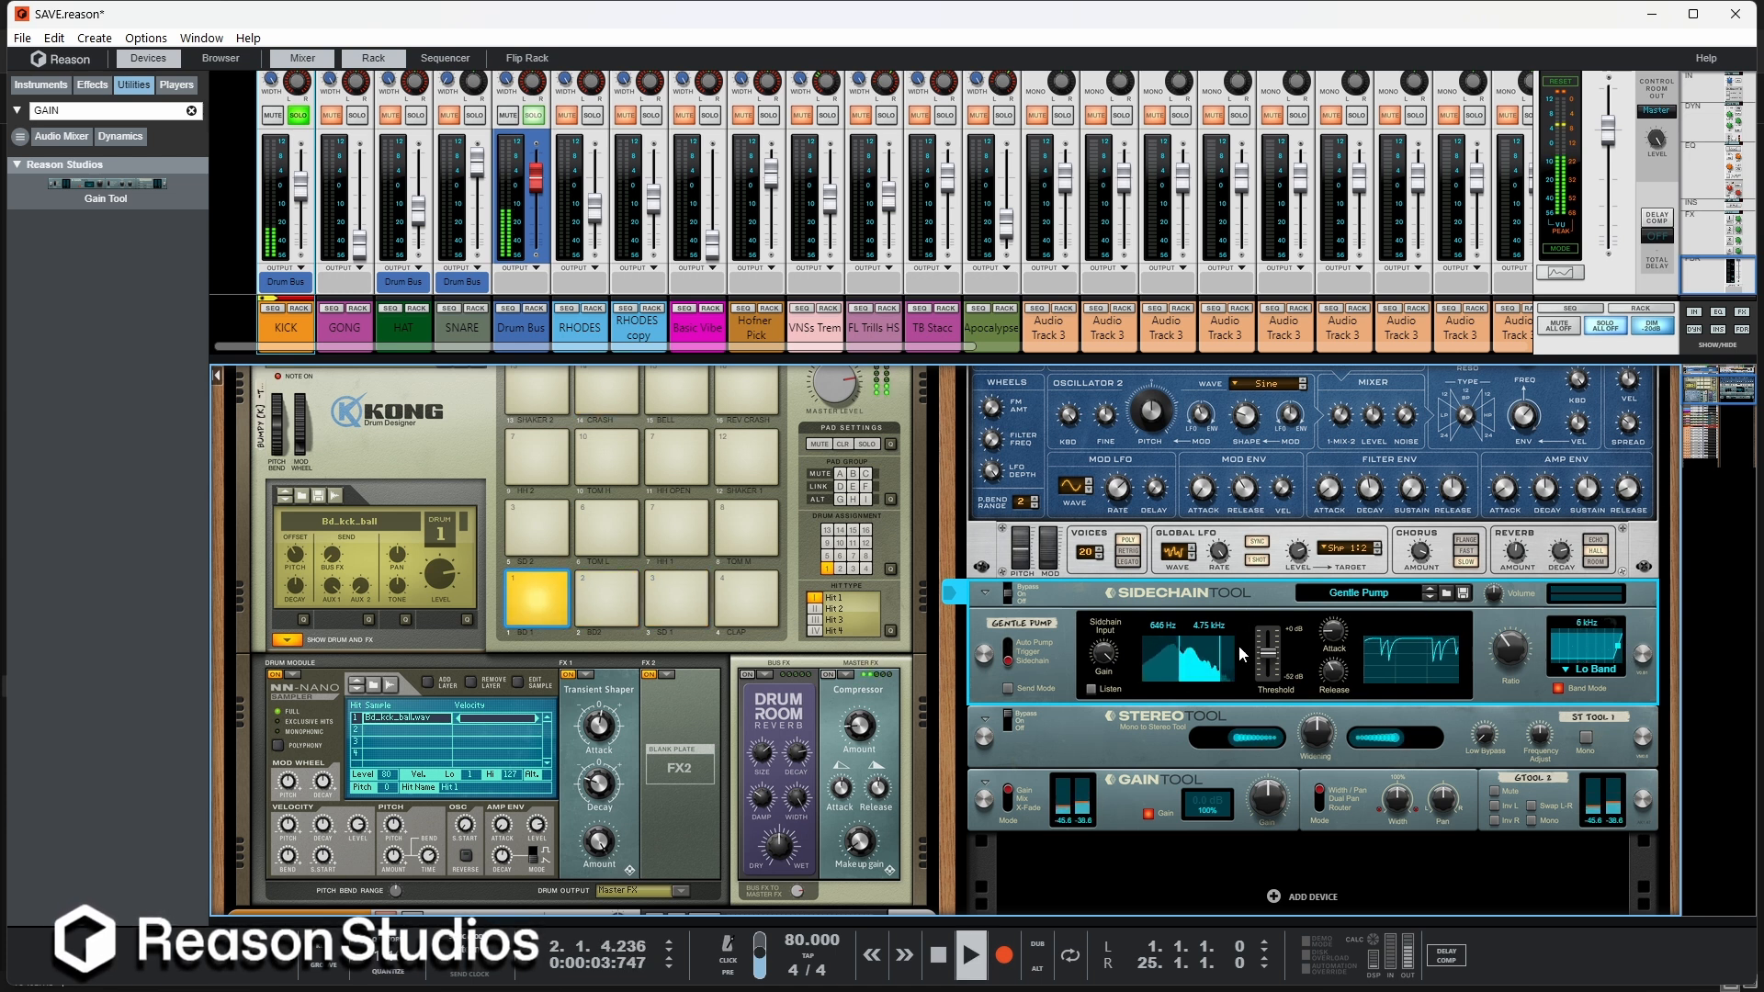
left_click_drag(1223, 662, 1187, 670)
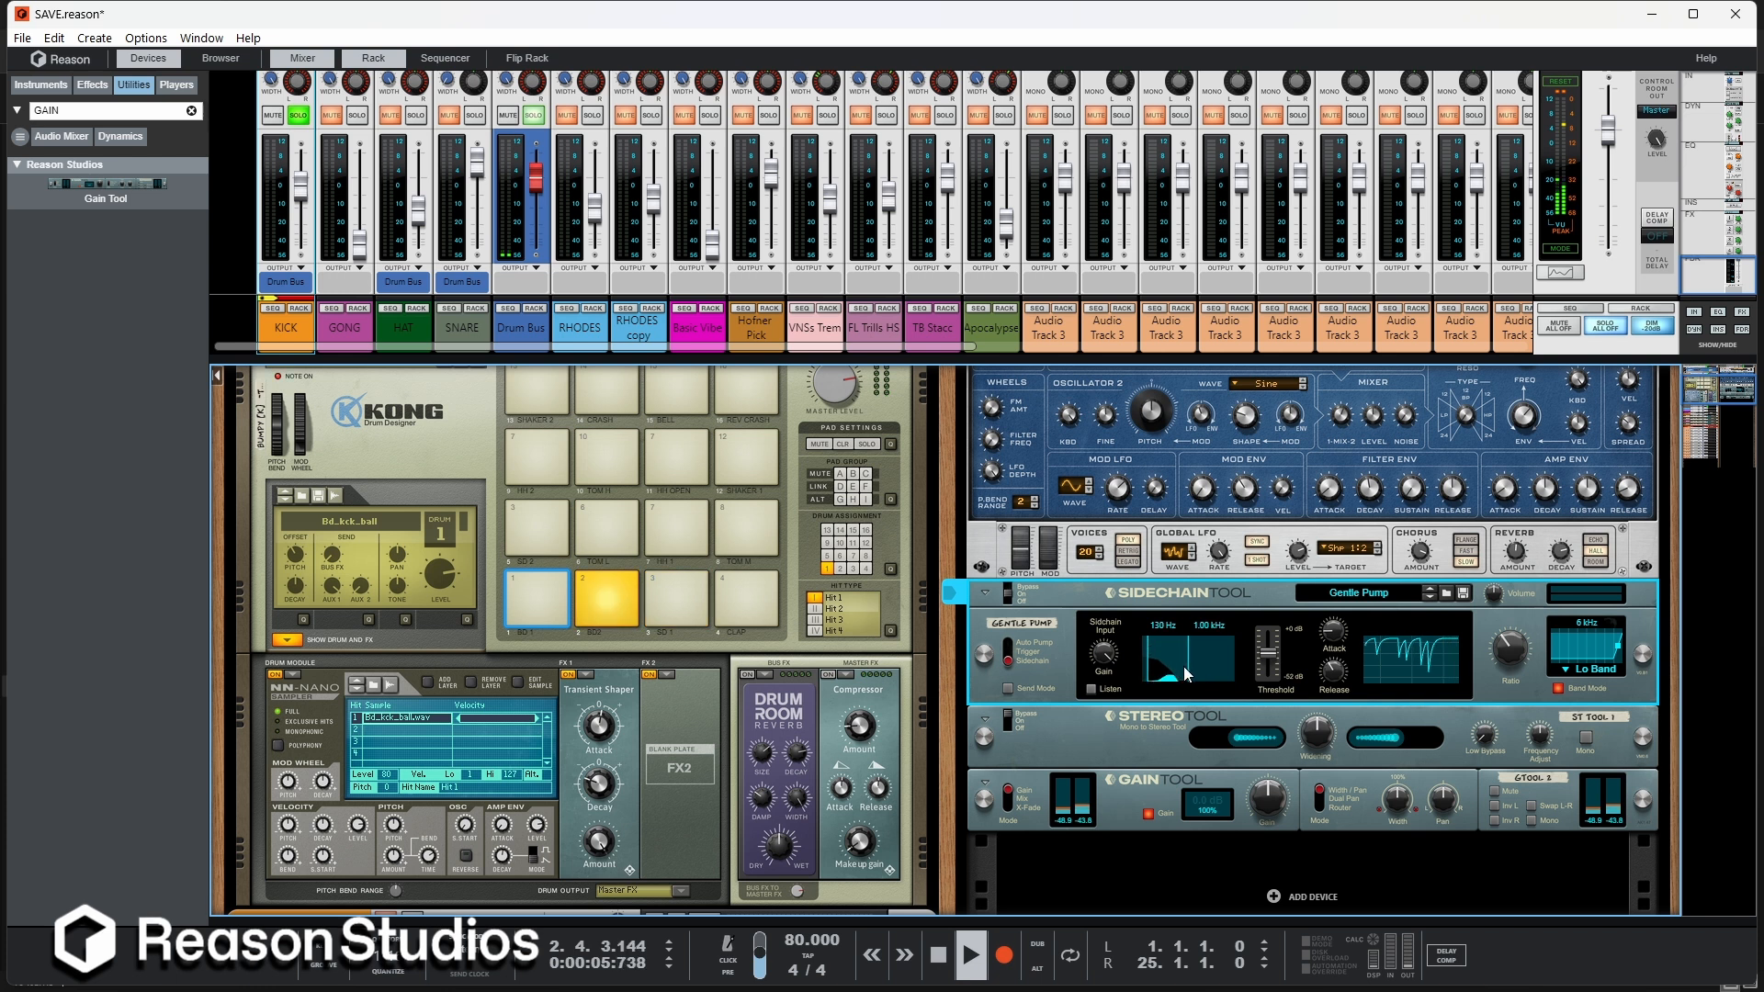
mouse_move(1266, 656)
left_mouse_down()
mouse_move(1273, 636)
mouse_move(1273, 676)
left_mouse_up()
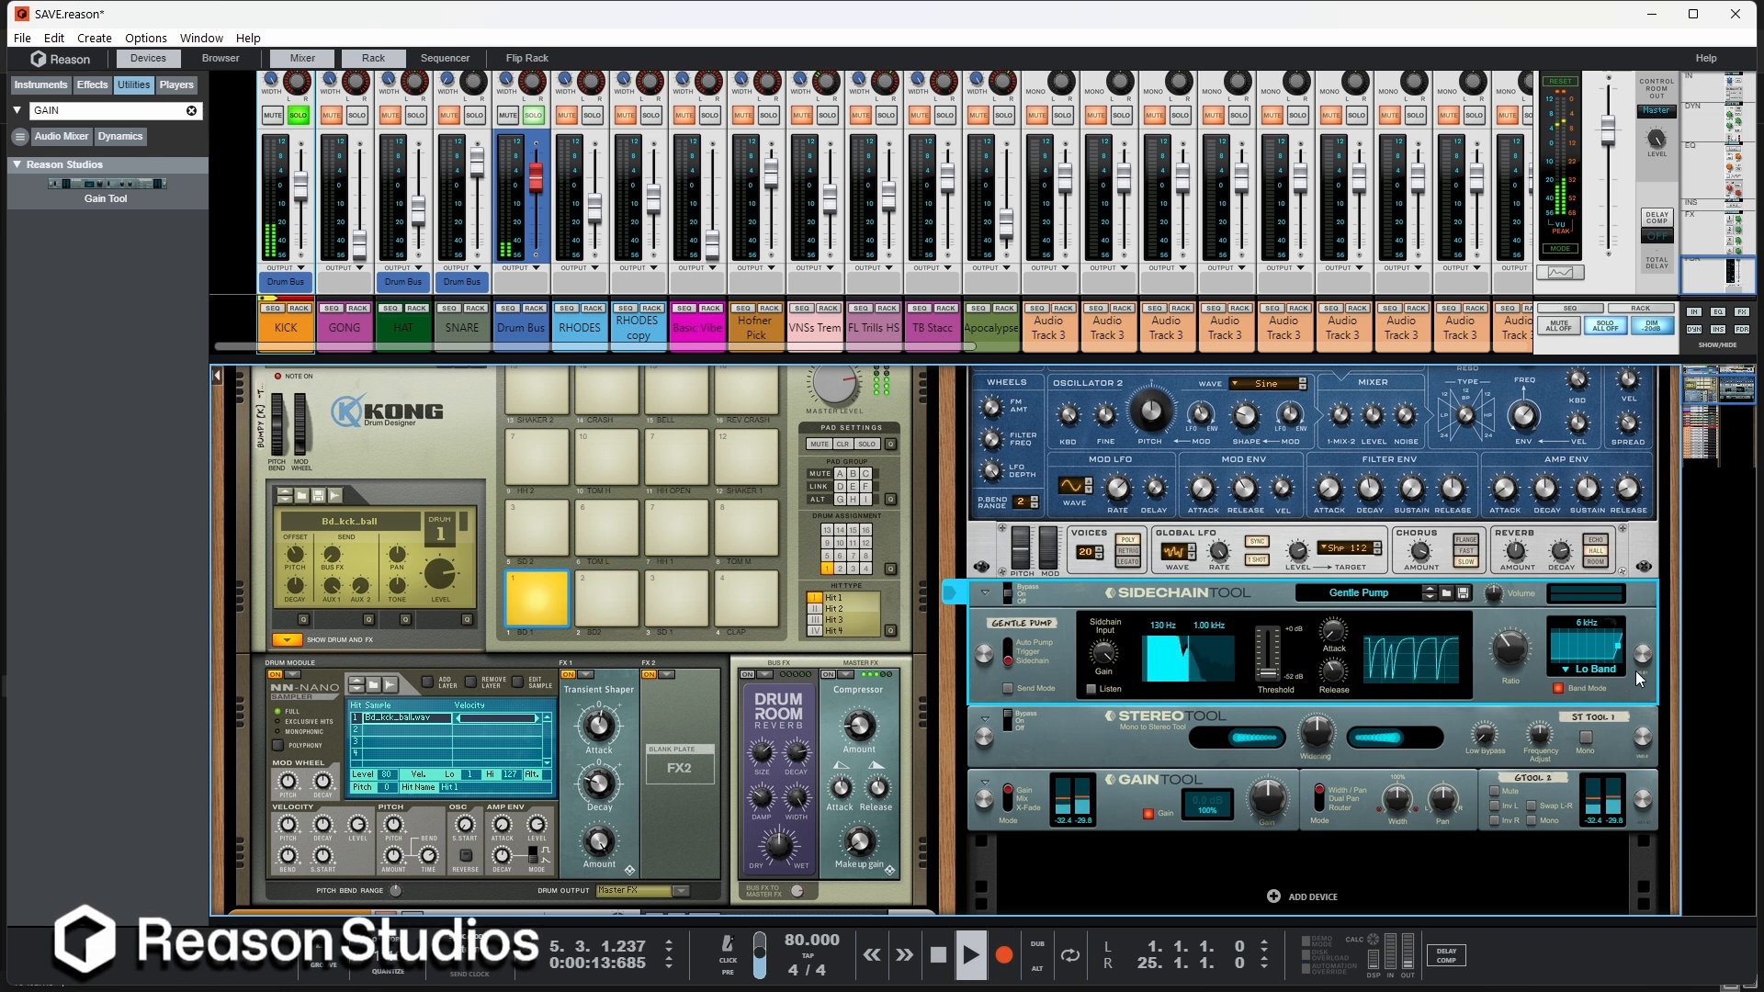
Step: Try moving the Sidechain Tool's Lo Band frequency, turn Band Mode off and stop playback
left_click_drag(1606, 643, 1573, 658)
scroll(1569, 651, "up", 3)
scroll(1570, 650, "down", 2)
left_click_drag(1587, 709, 1617, 706)
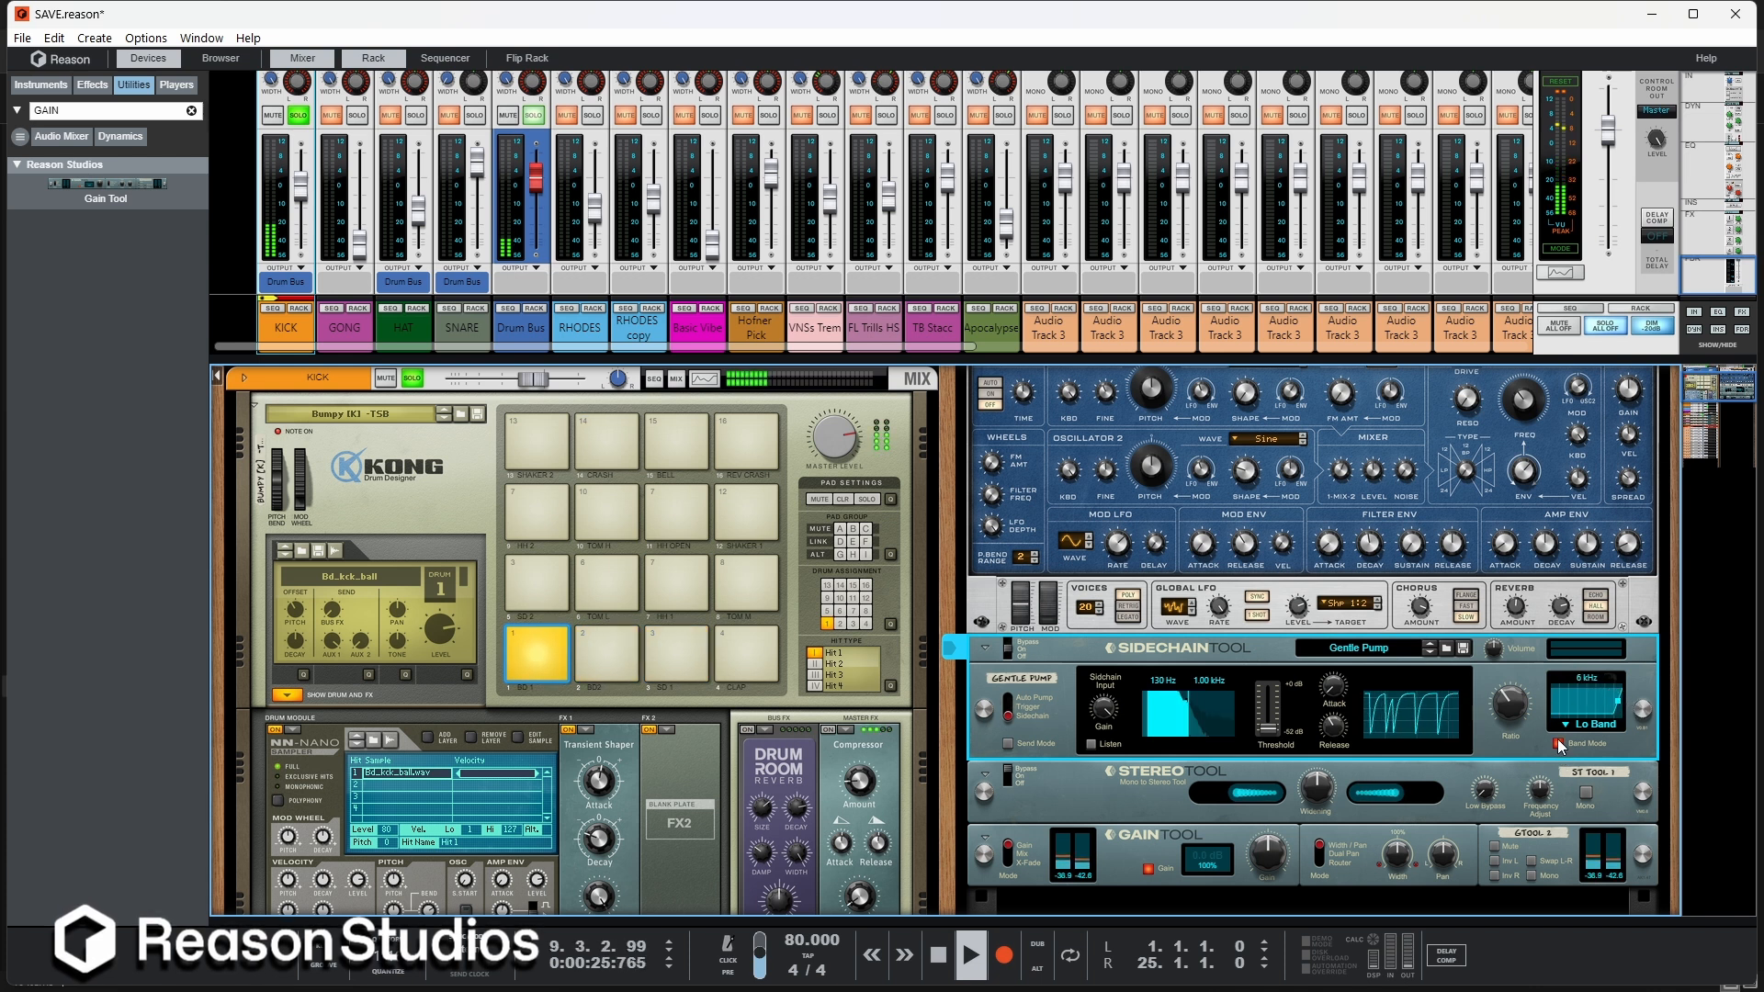
left_click(1558, 742)
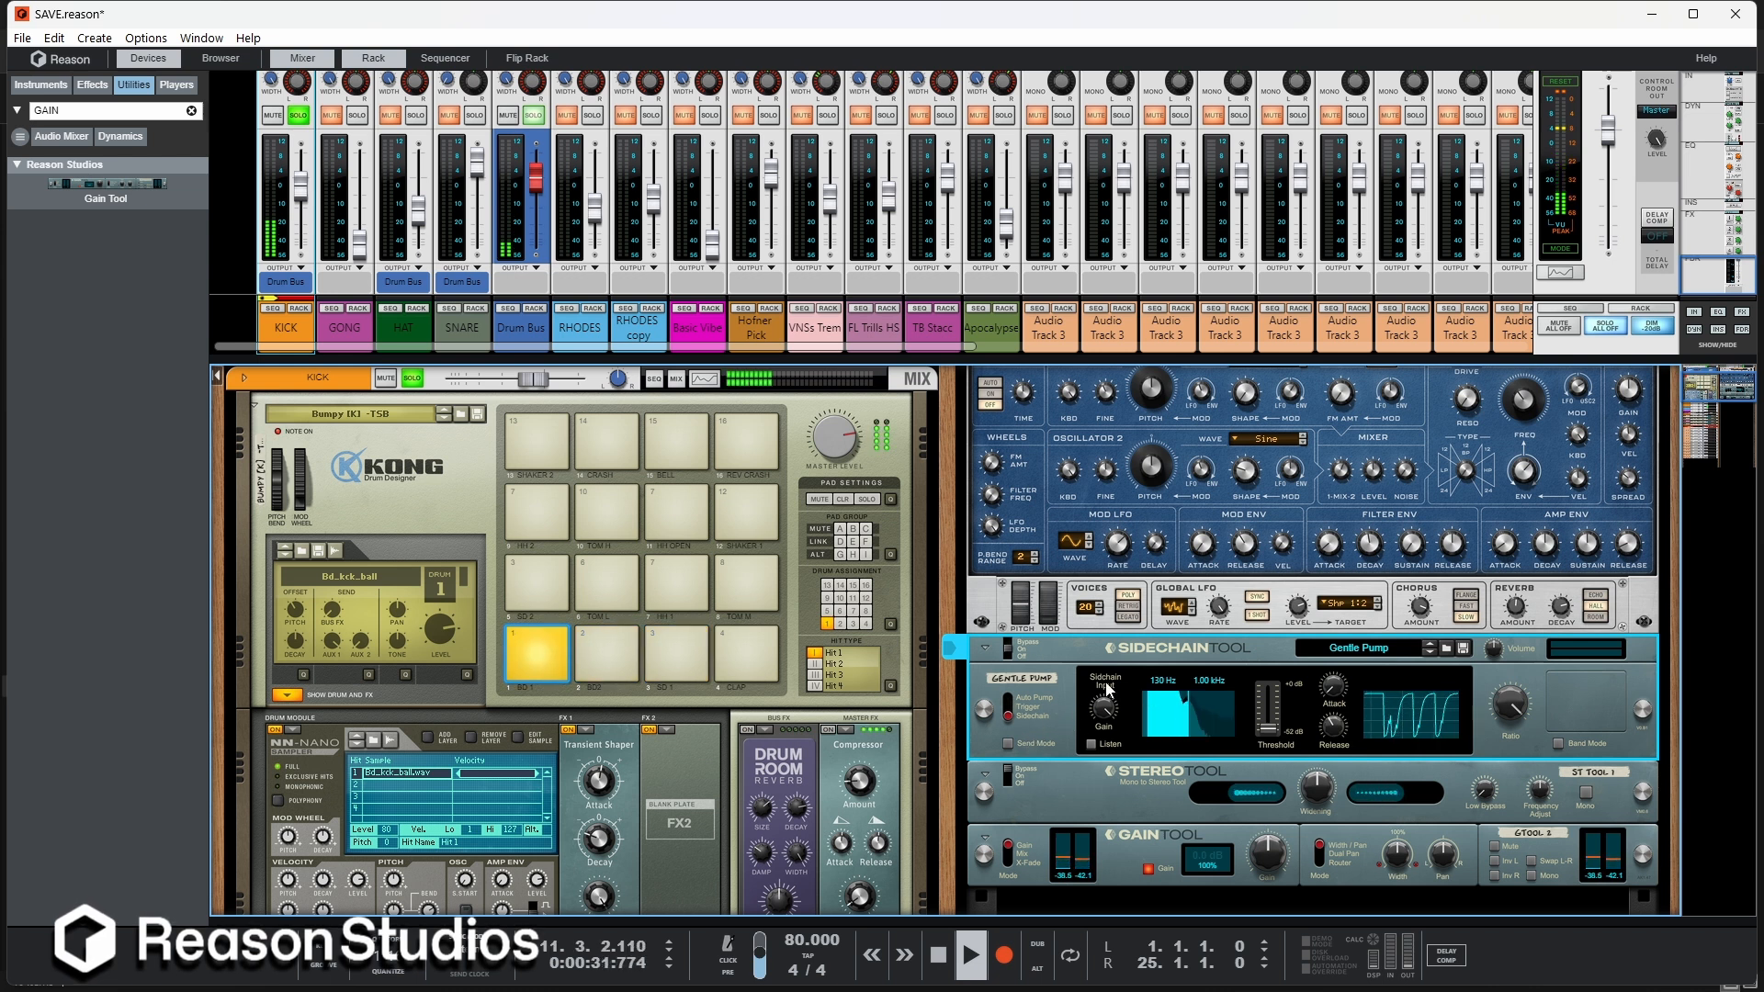
key("space")
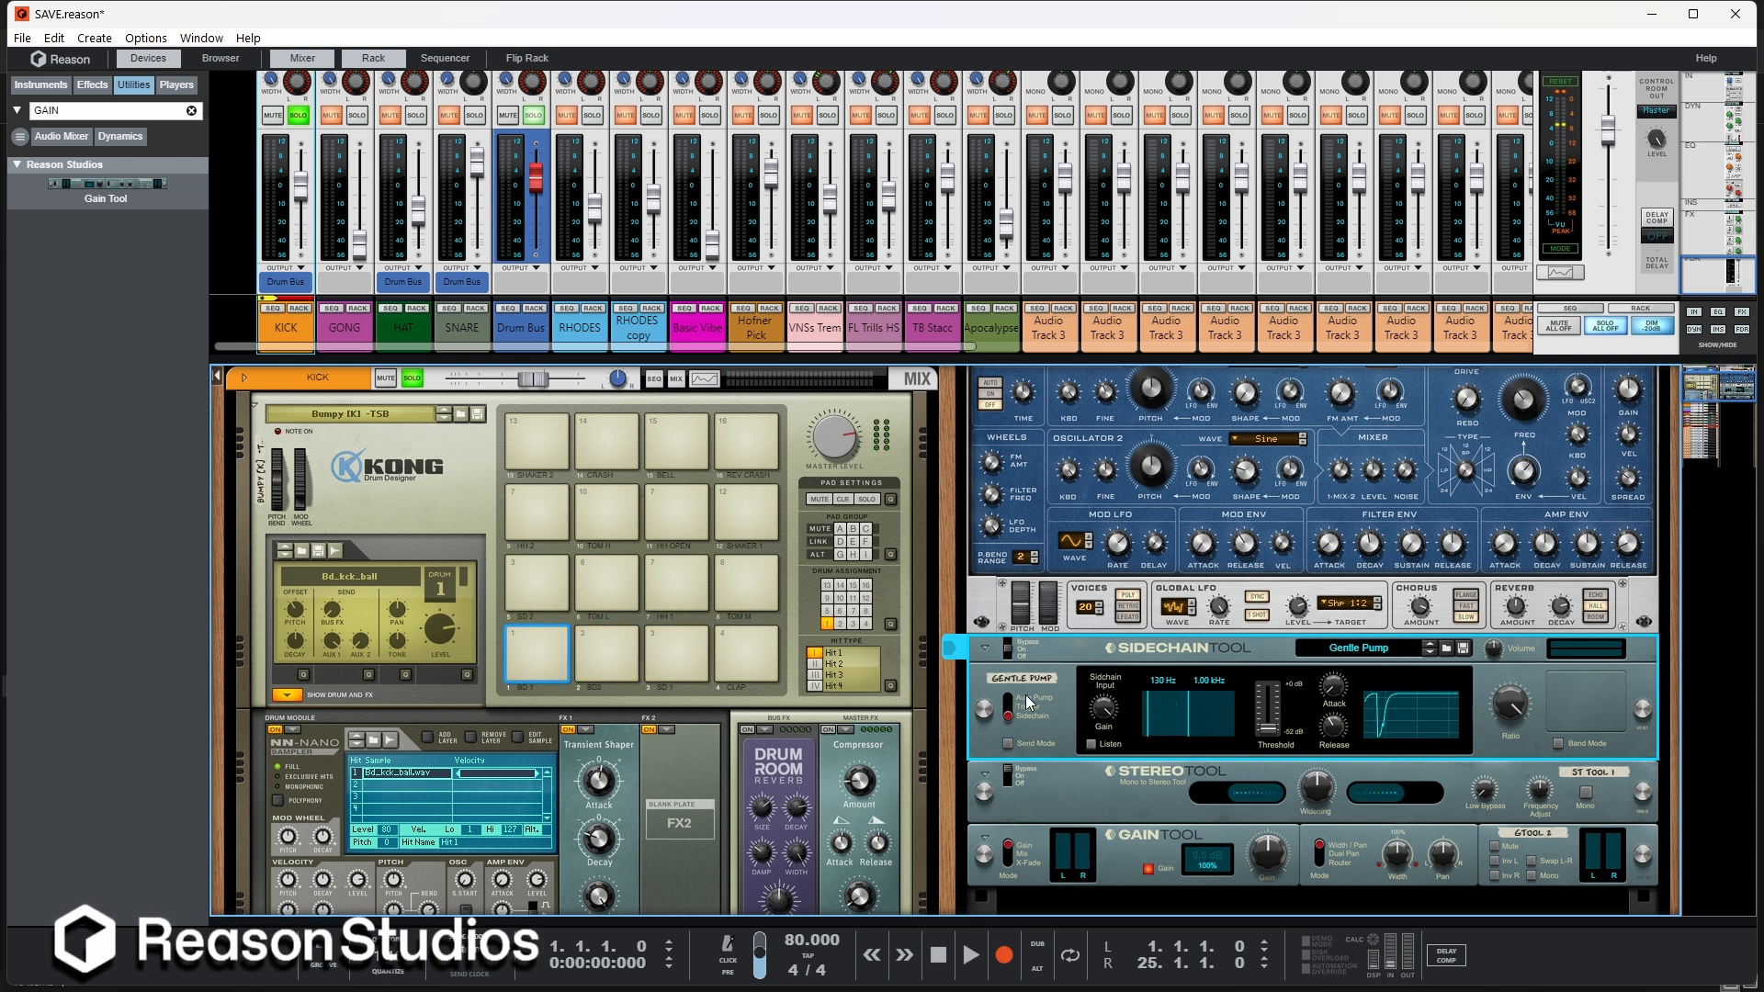
Step: Switch the Sidechain Tool to Auto Pump with a 1/8 rate, and adjust its release and hold times
left_click(1011, 707)
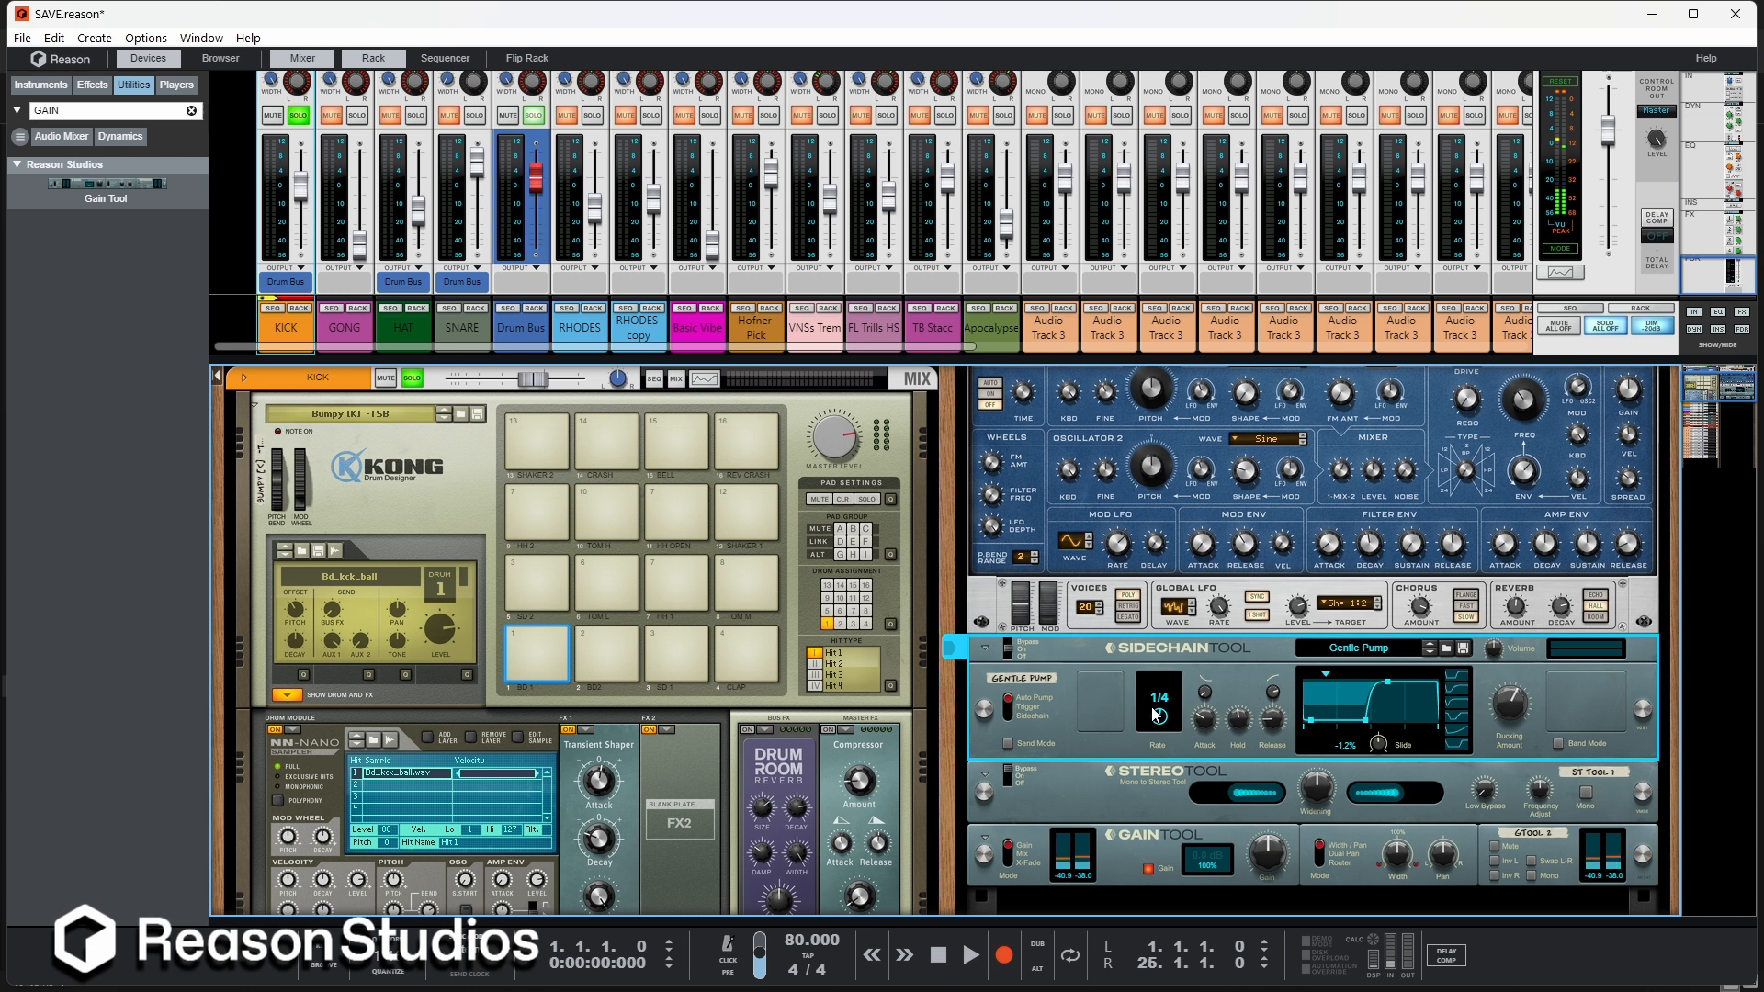
left_click_drag(1155, 725, 1205, 701)
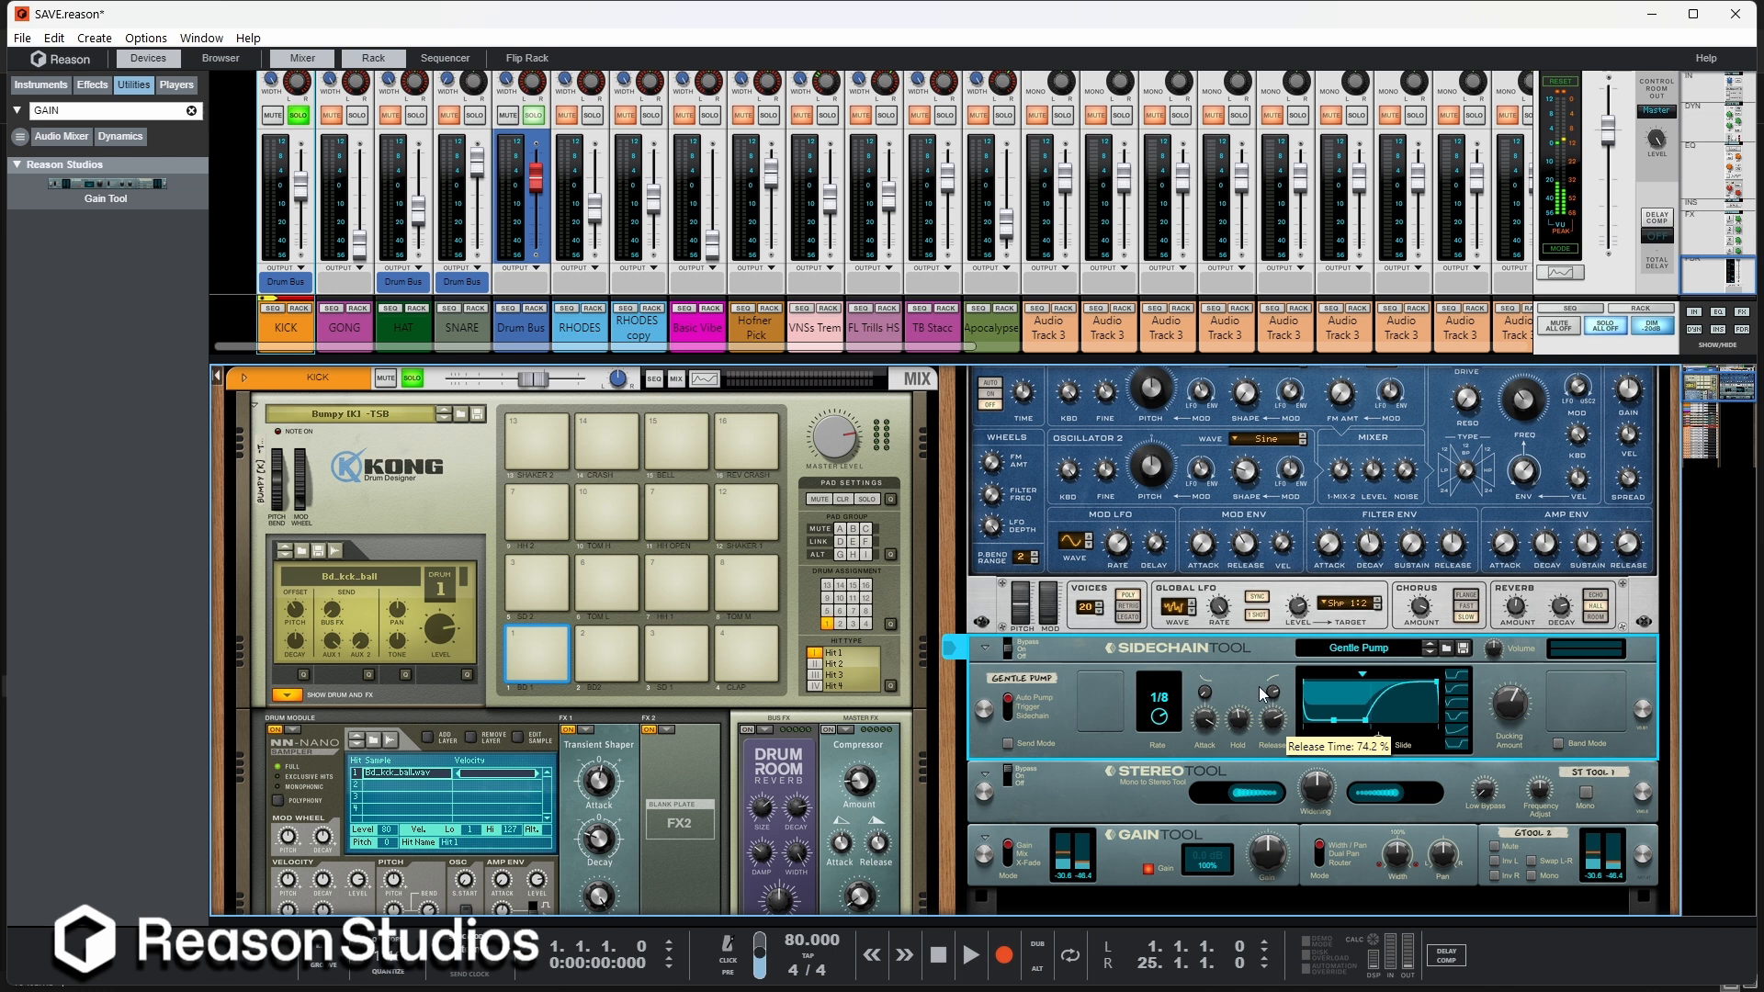
mouse_move(1240, 729)
left_mouse_down()
mouse_move(1245, 692)
mouse_move(1235, 726)
left_mouse_up()
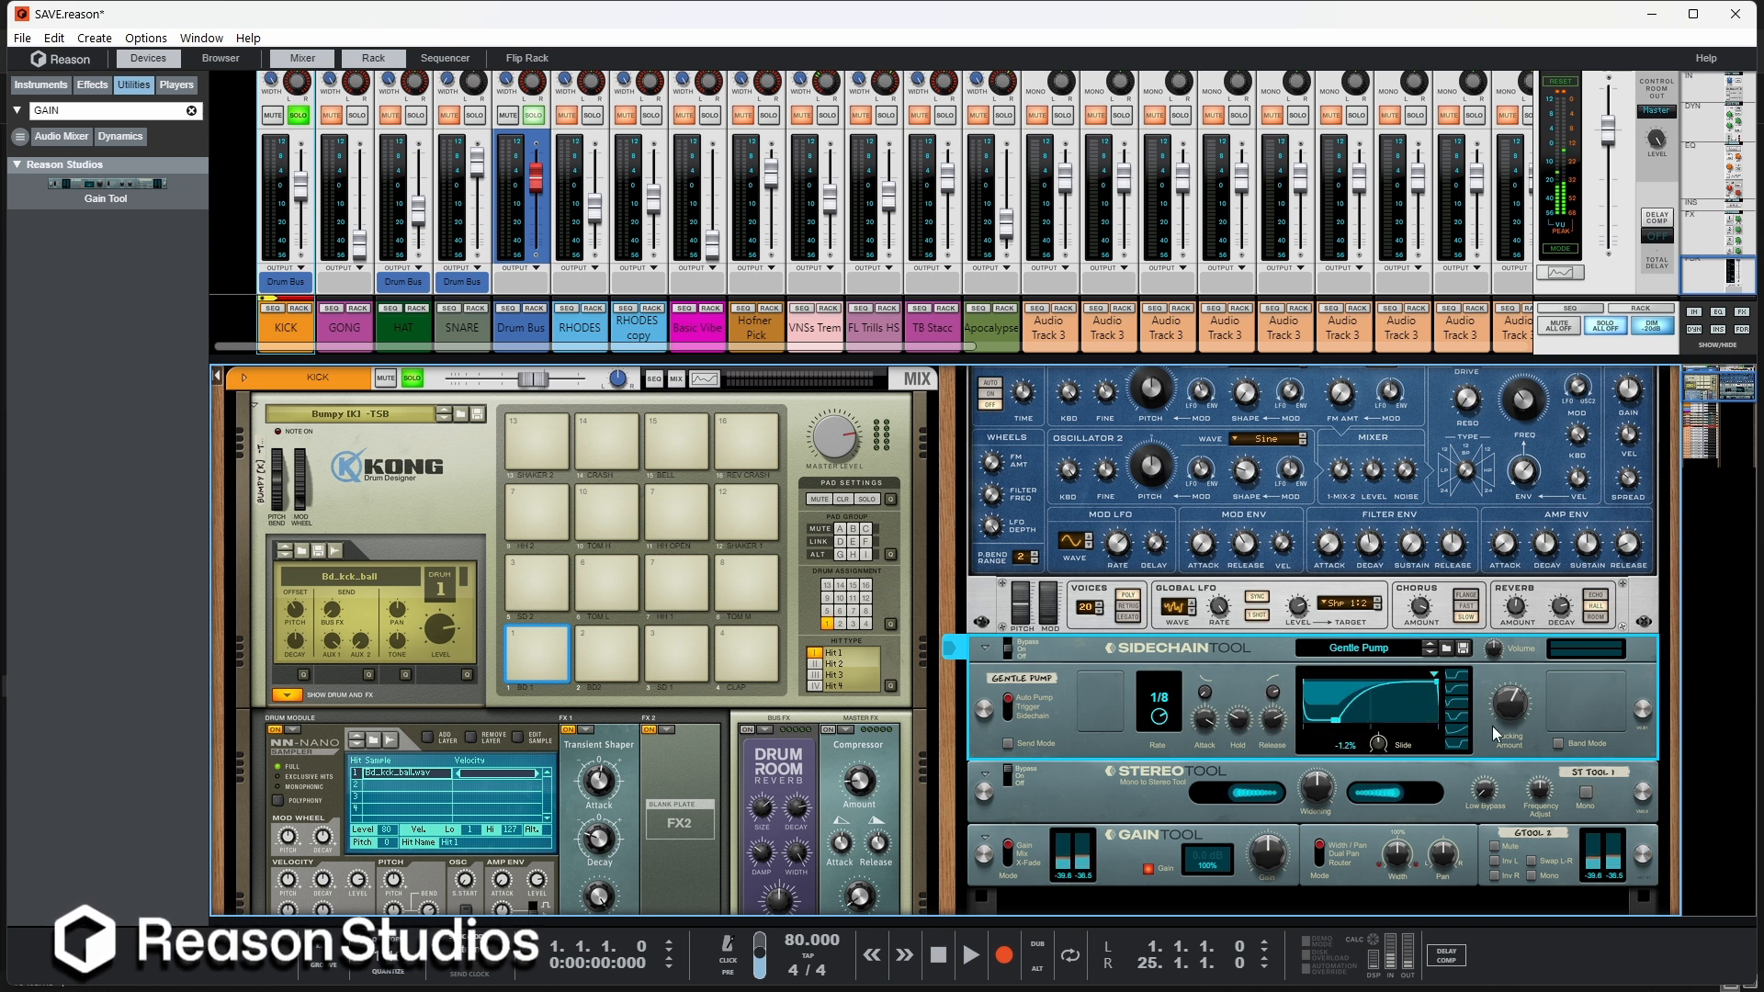
Step: Switch the Sidechain Tool to Trigger mode and change its trigger source from Audio to MIDI while testing with playback
left_click(1011, 713)
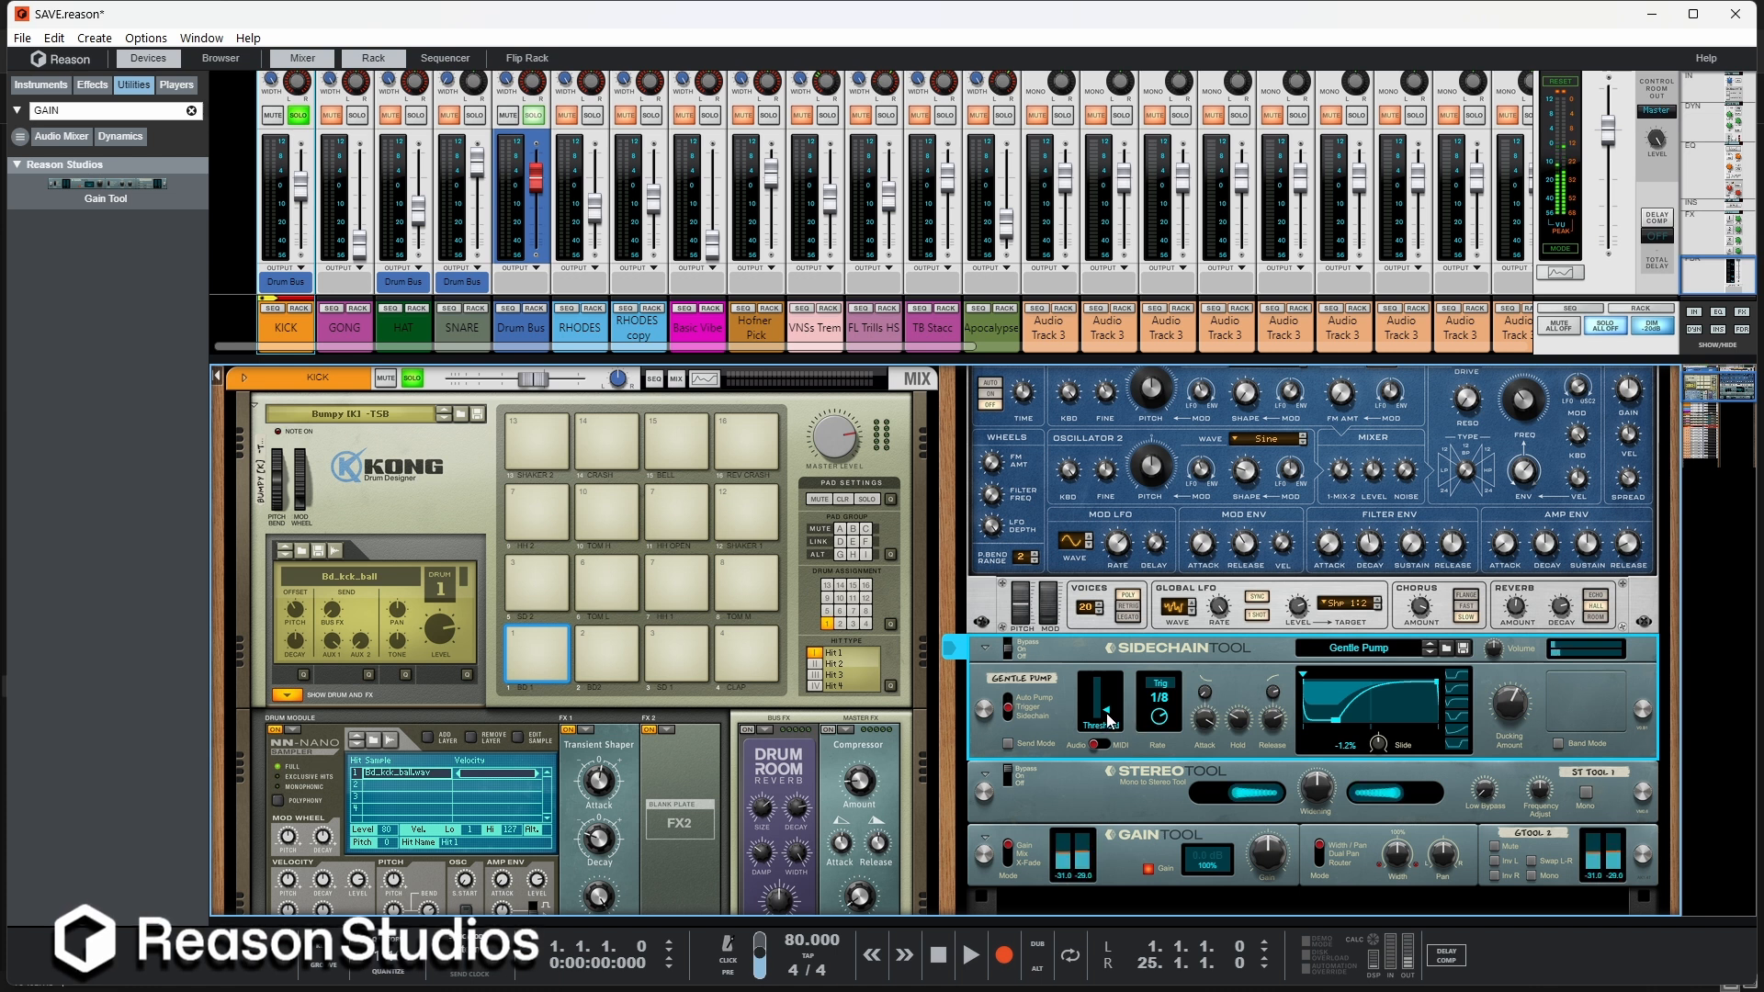
key("space")
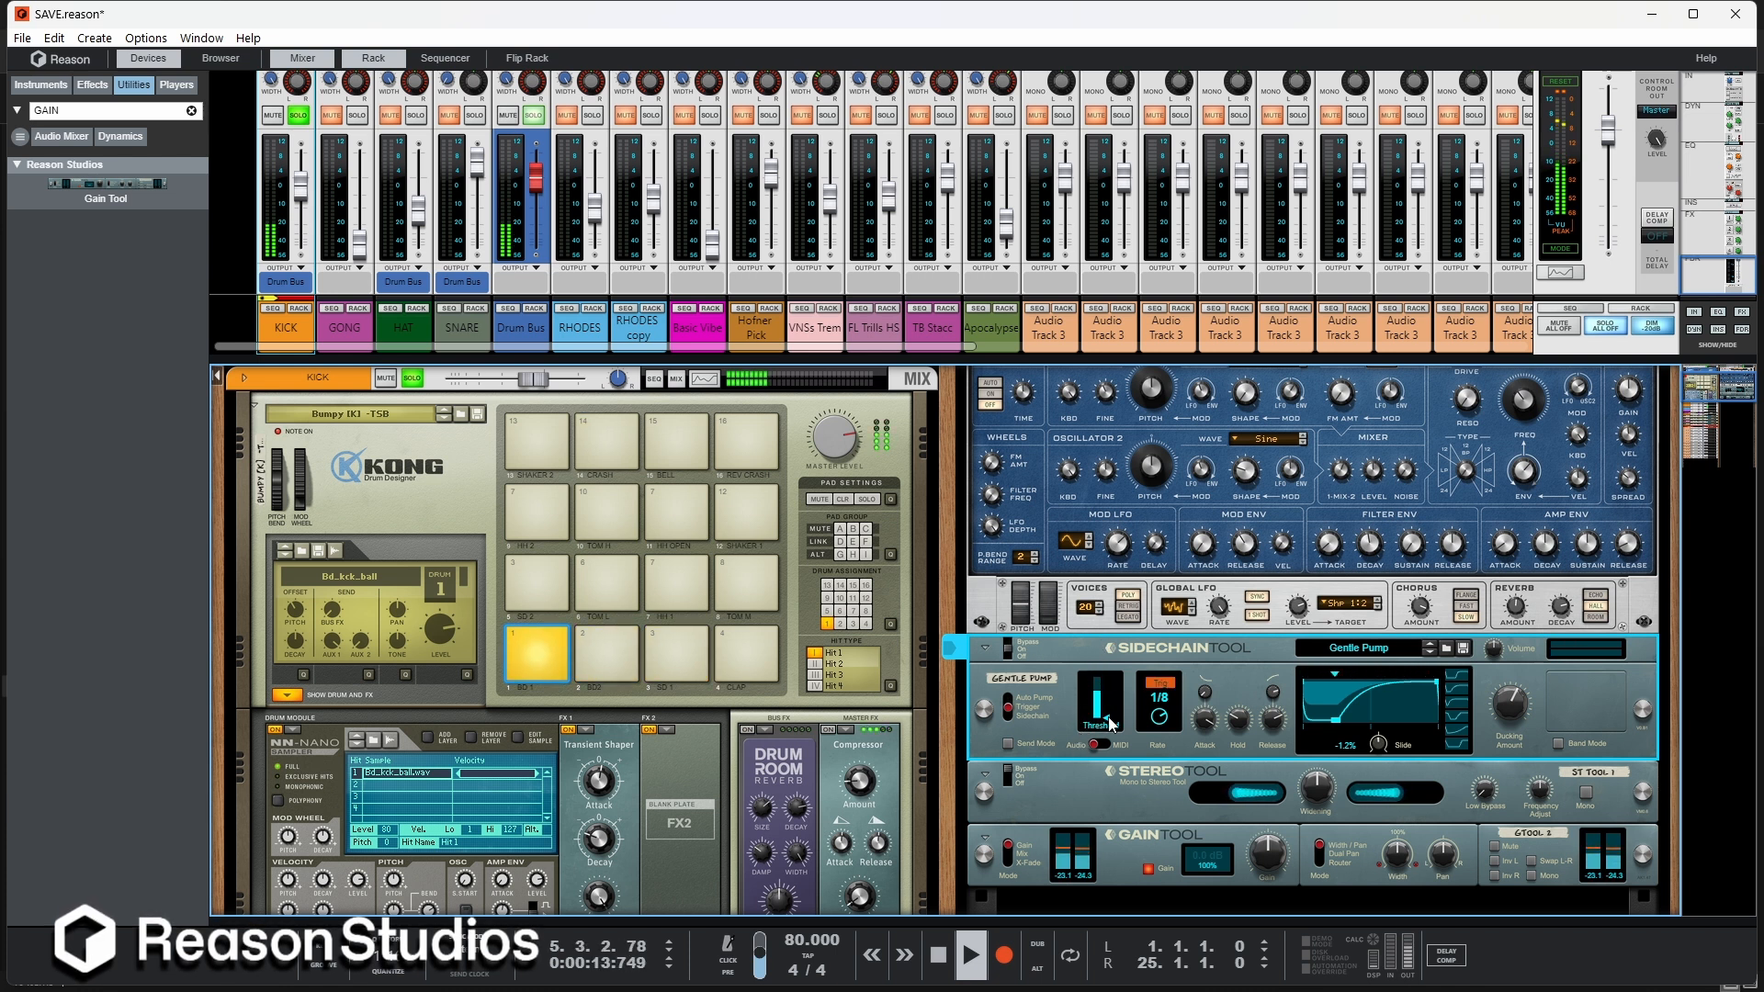
left_click(1099, 745)
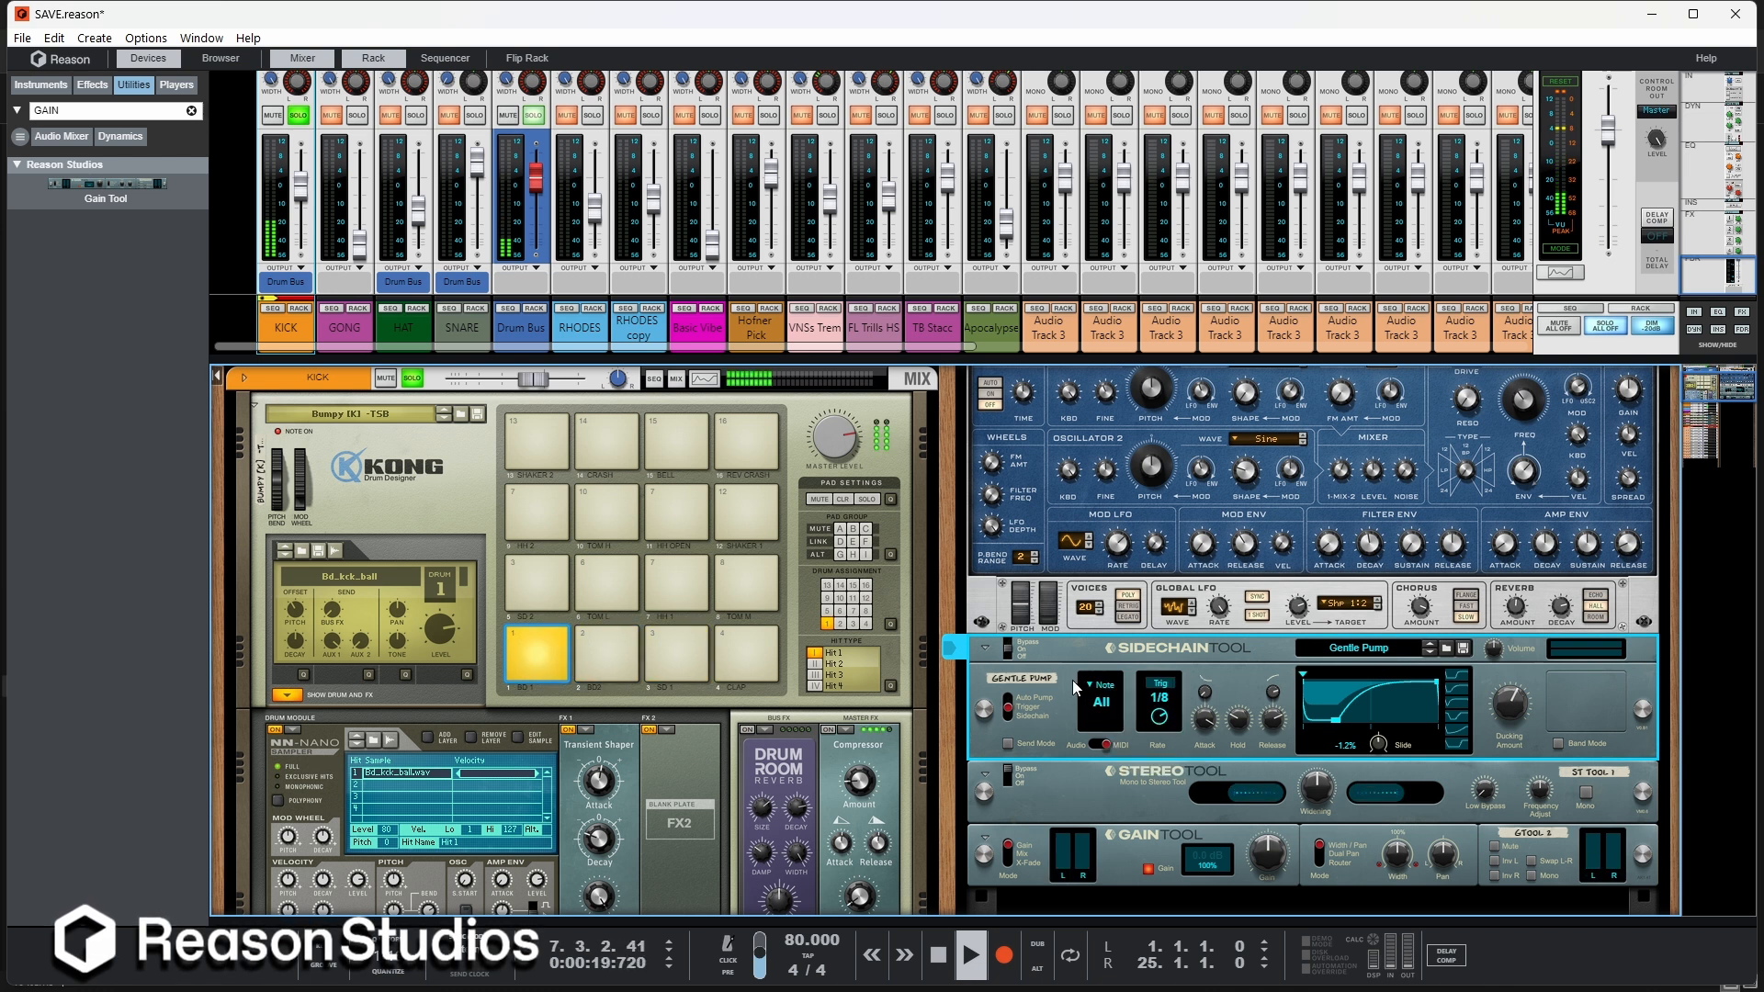
key("space")
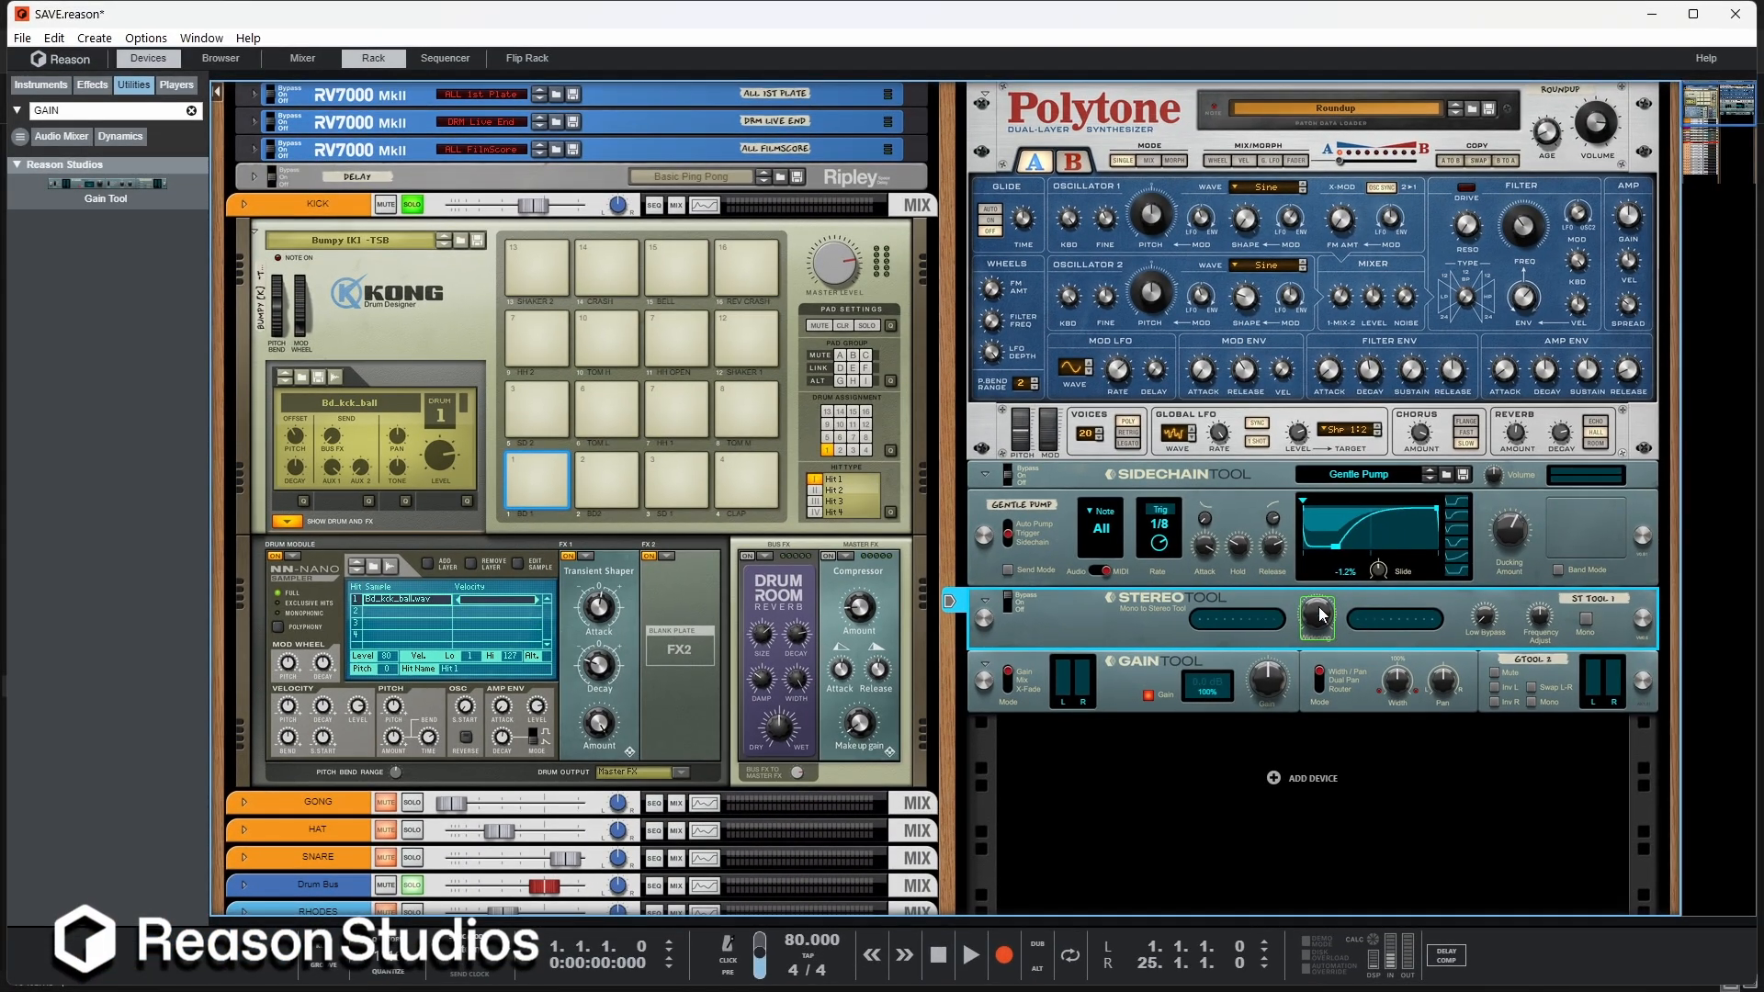
Step: Bypass the Sidechain Tool and sweep the Stereo Tool's Widening between minimum and maximum, leaving it at maximum
left_click_drag(1320, 610, 1315, 636)
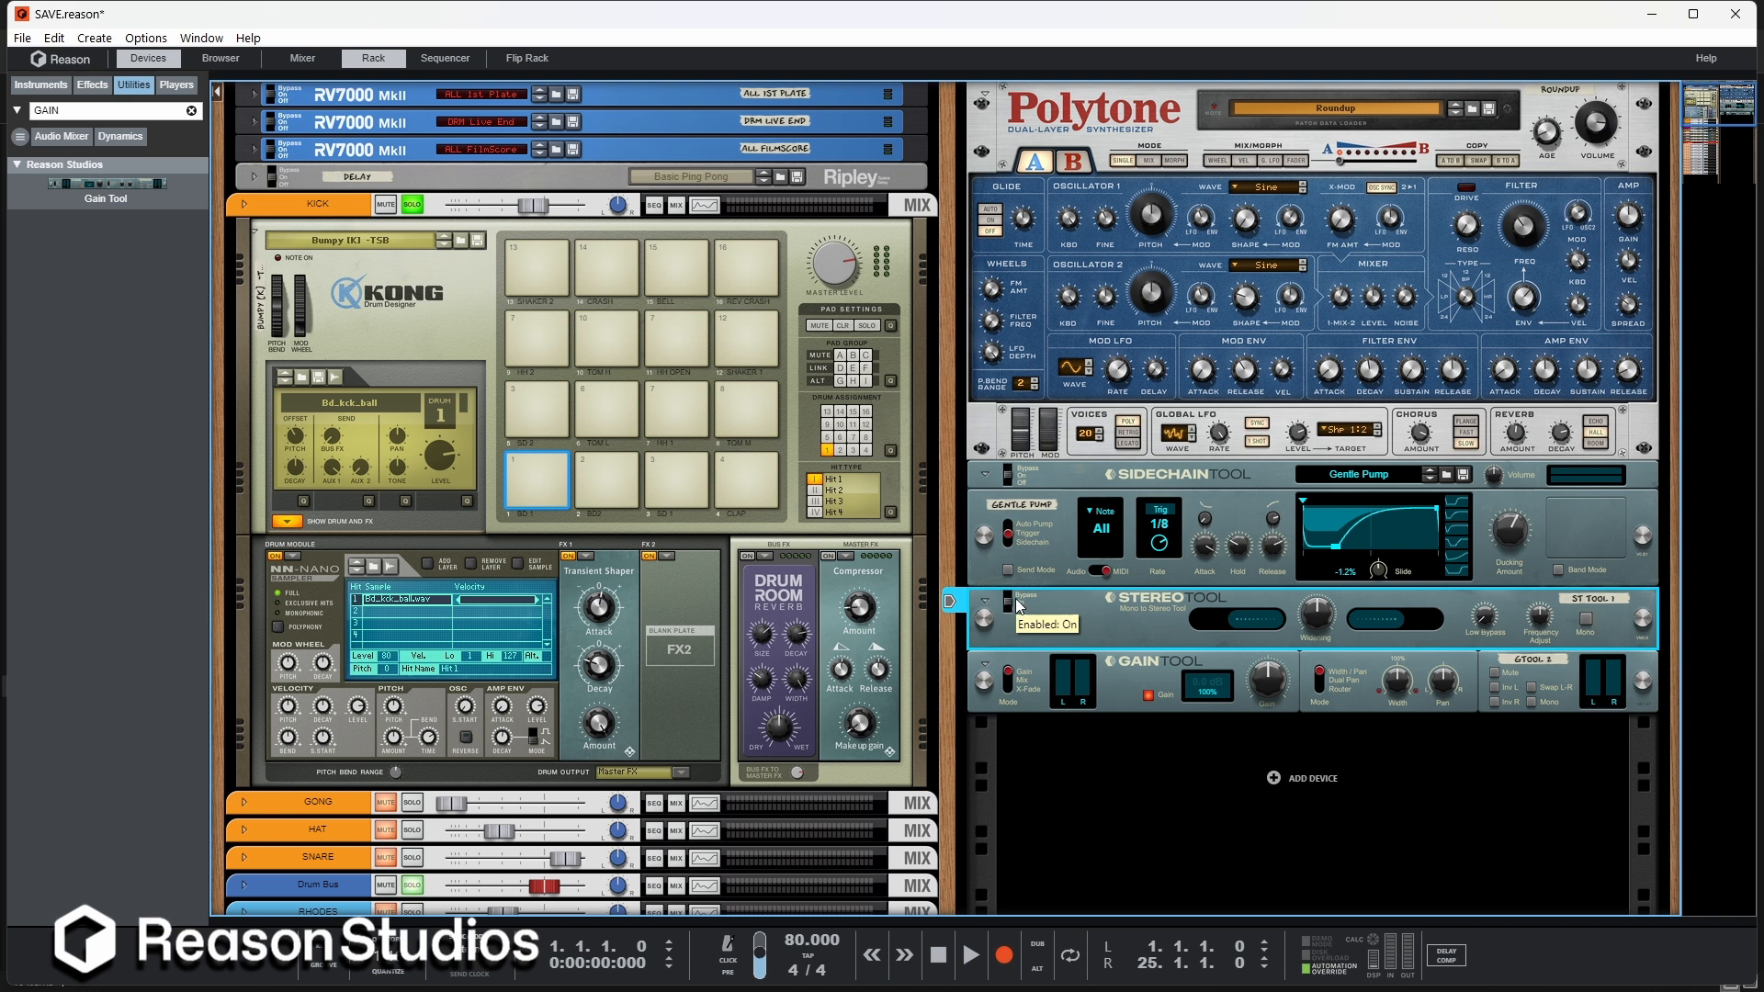
left_click(1011, 487)
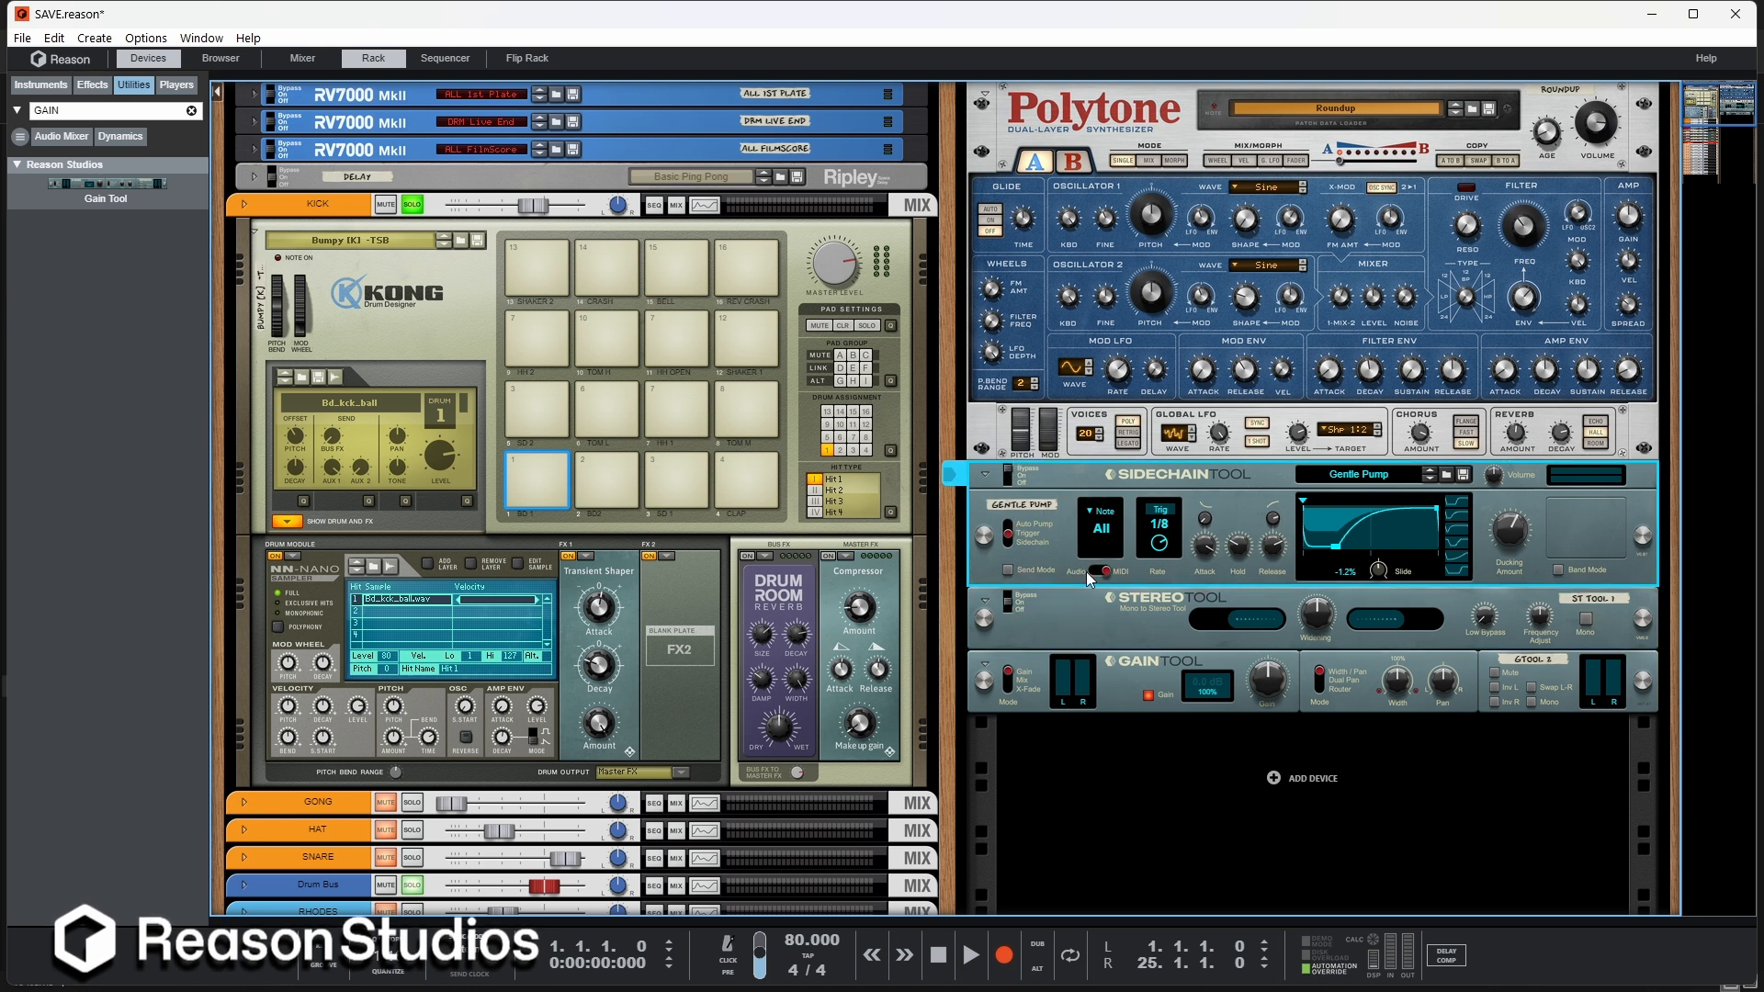
left_click(1115, 603)
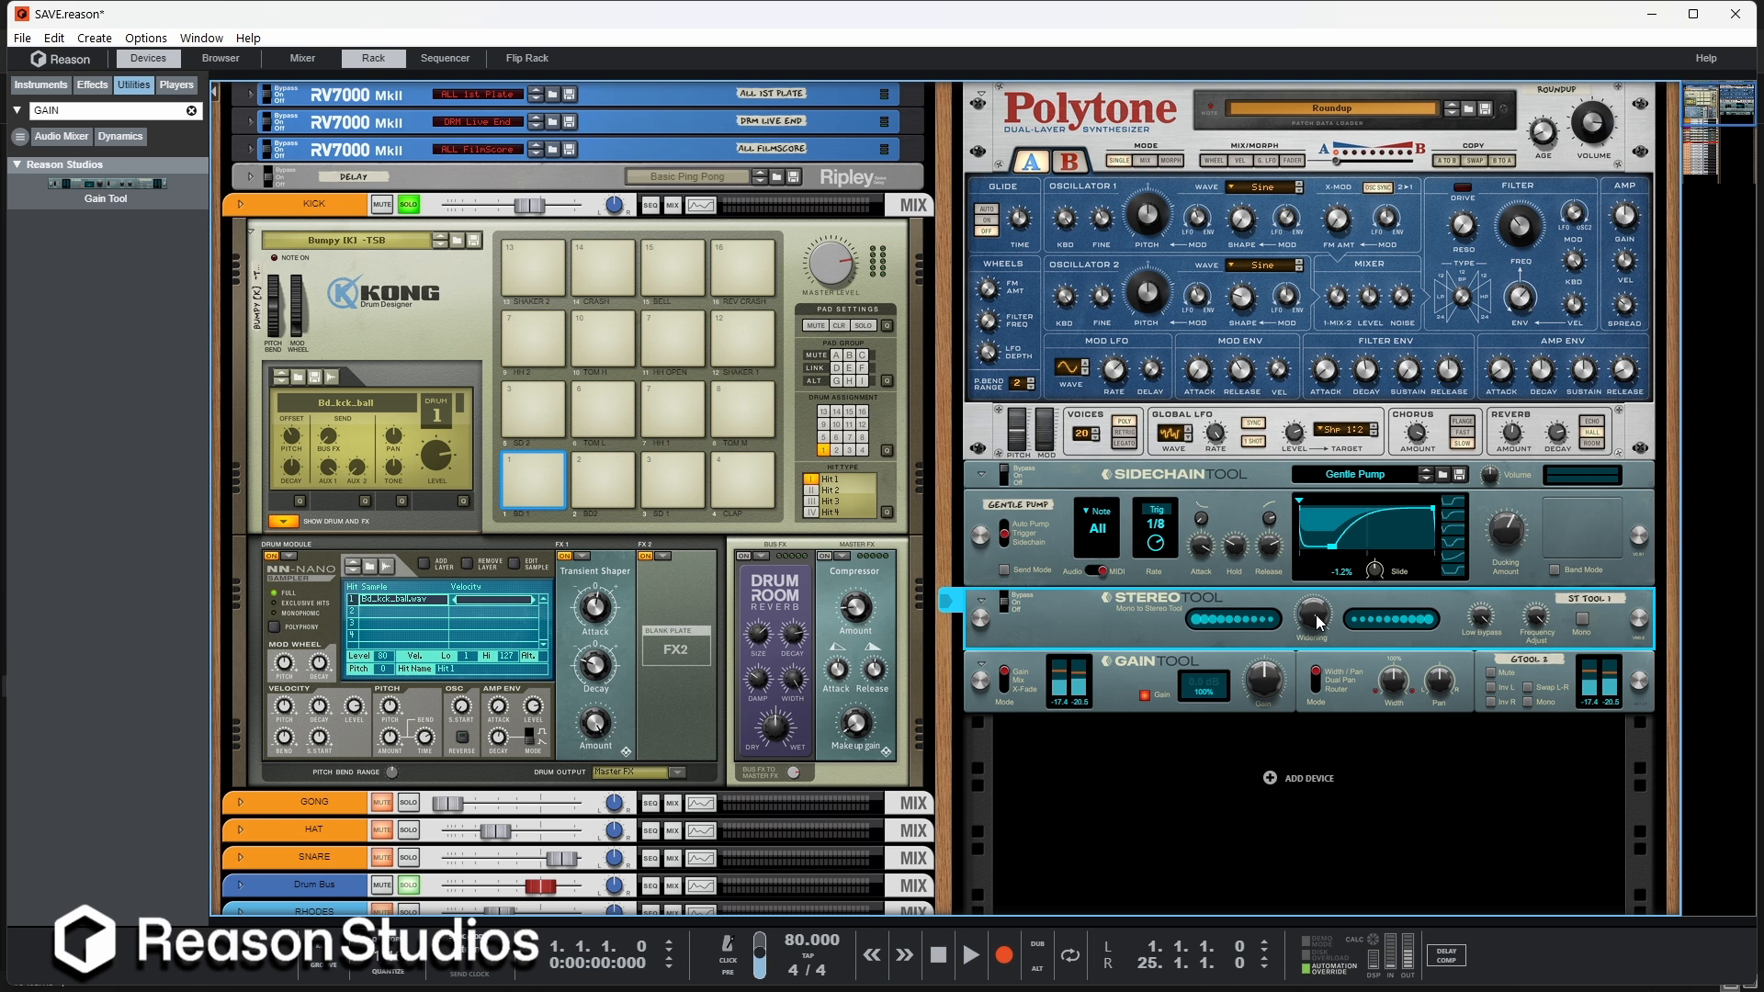
mouse_move(1342, 690)
left_mouse_down()
mouse_move(1323, 628)
mouse_move(1331, 548)
left_mouse_up()
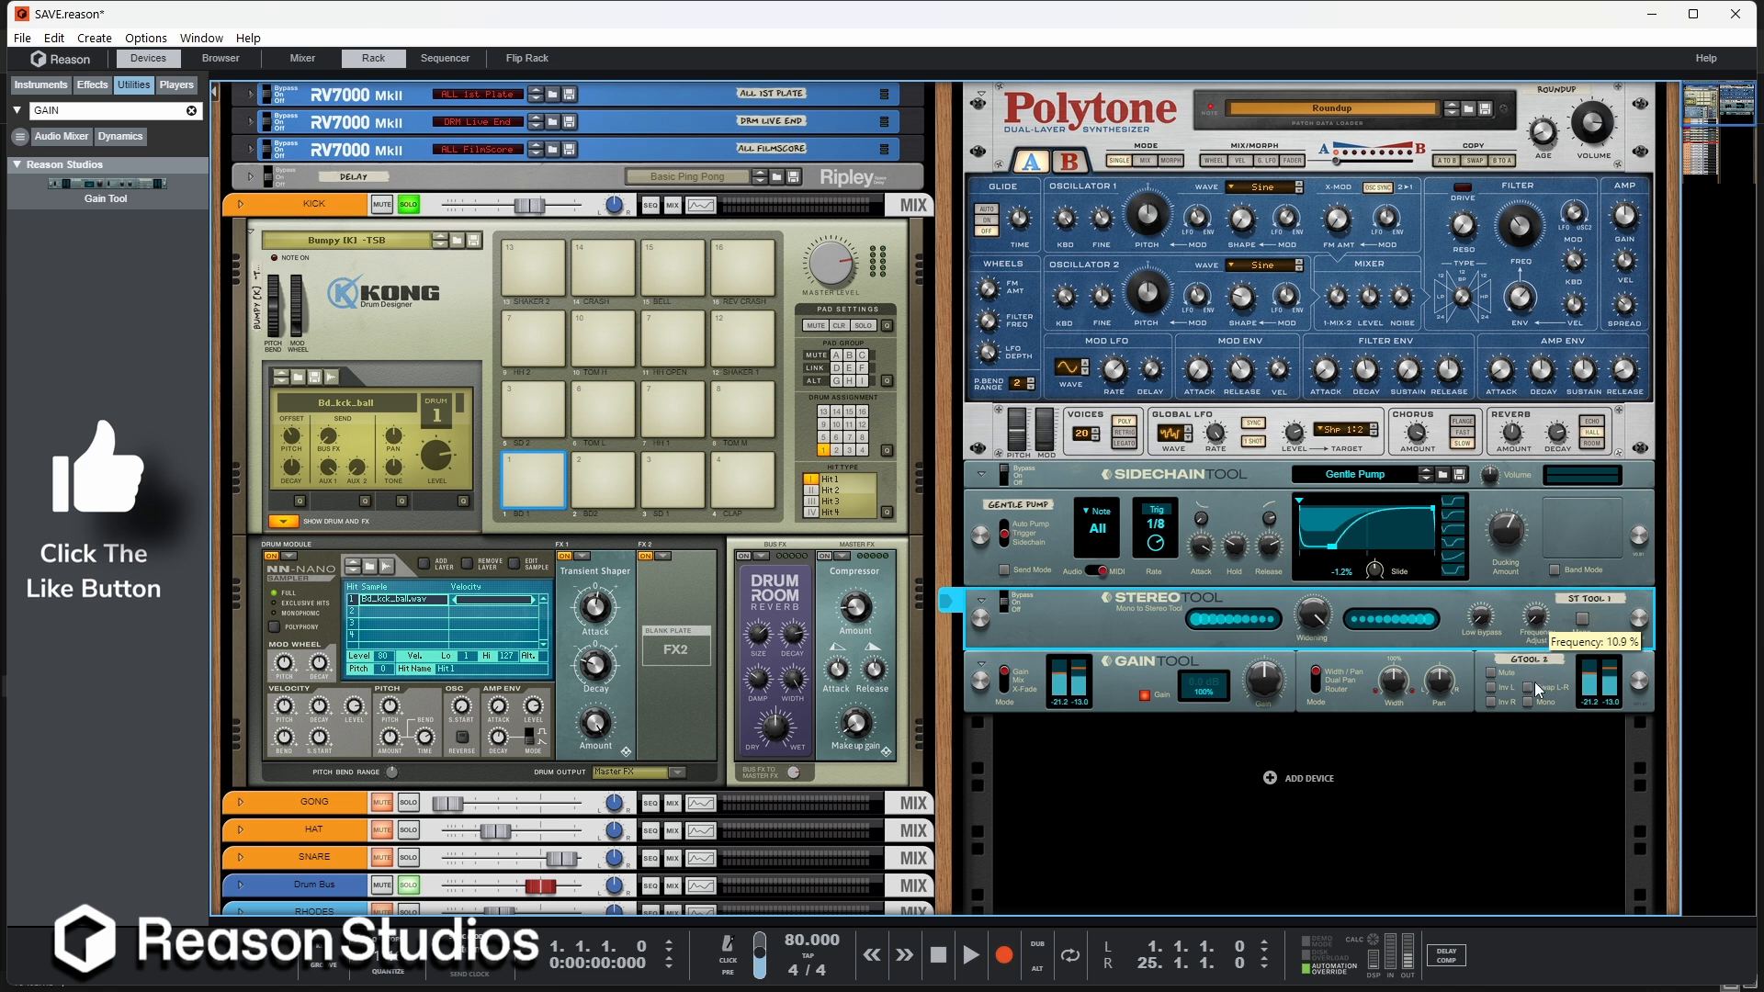
left_click_drag(1331, 630, 1338, 738)
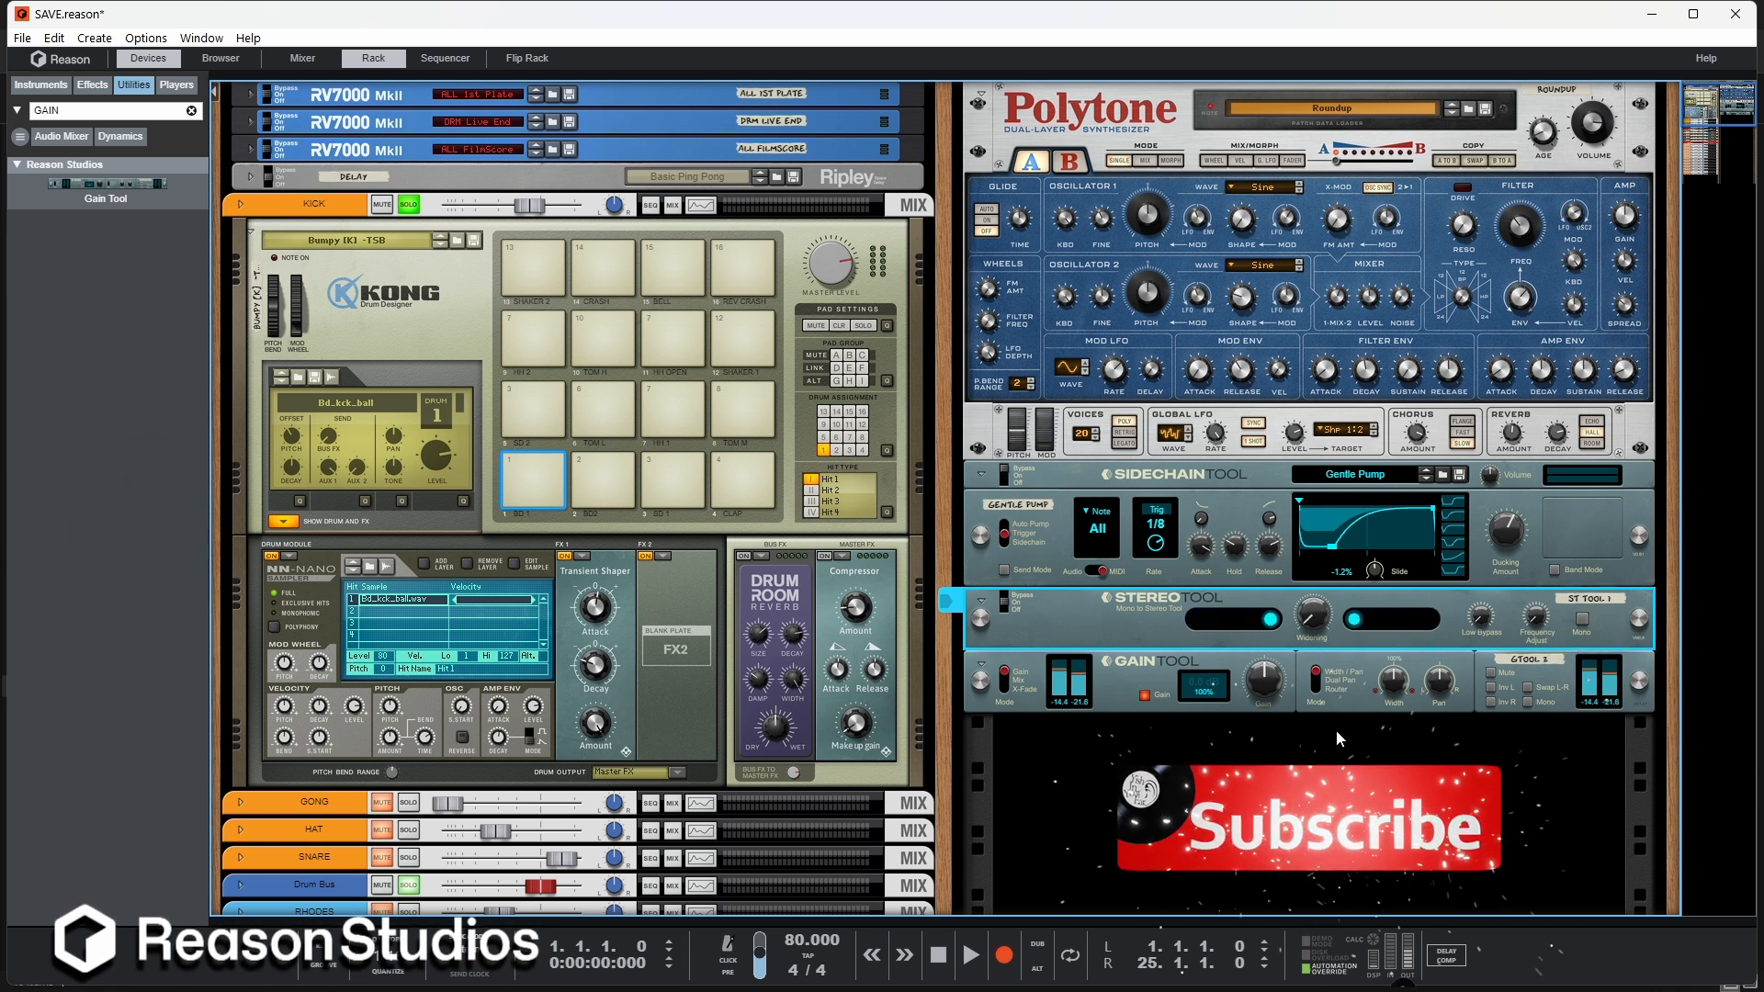
left_click_drag(1319, 624, 1321, 482)
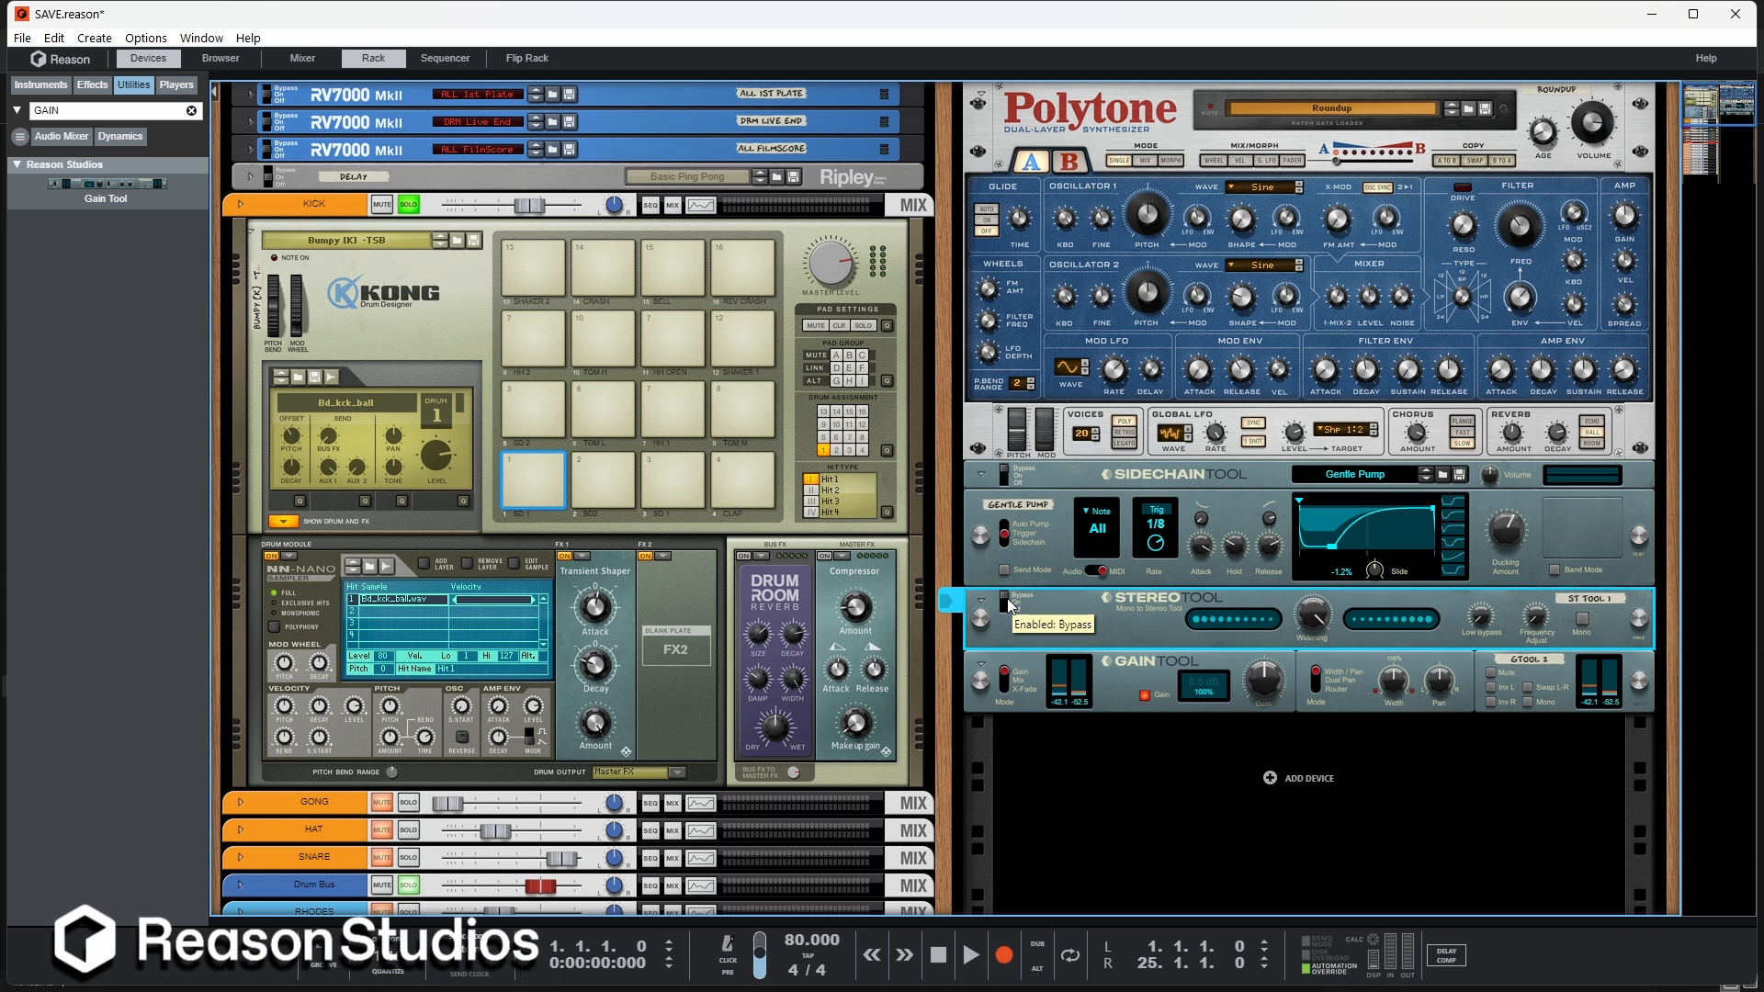
Step: Try the Gain Tool's Width, Pan, Mute and Swap L-R controls, returning Width and Pan to 0.000
left_click(1179, 668)
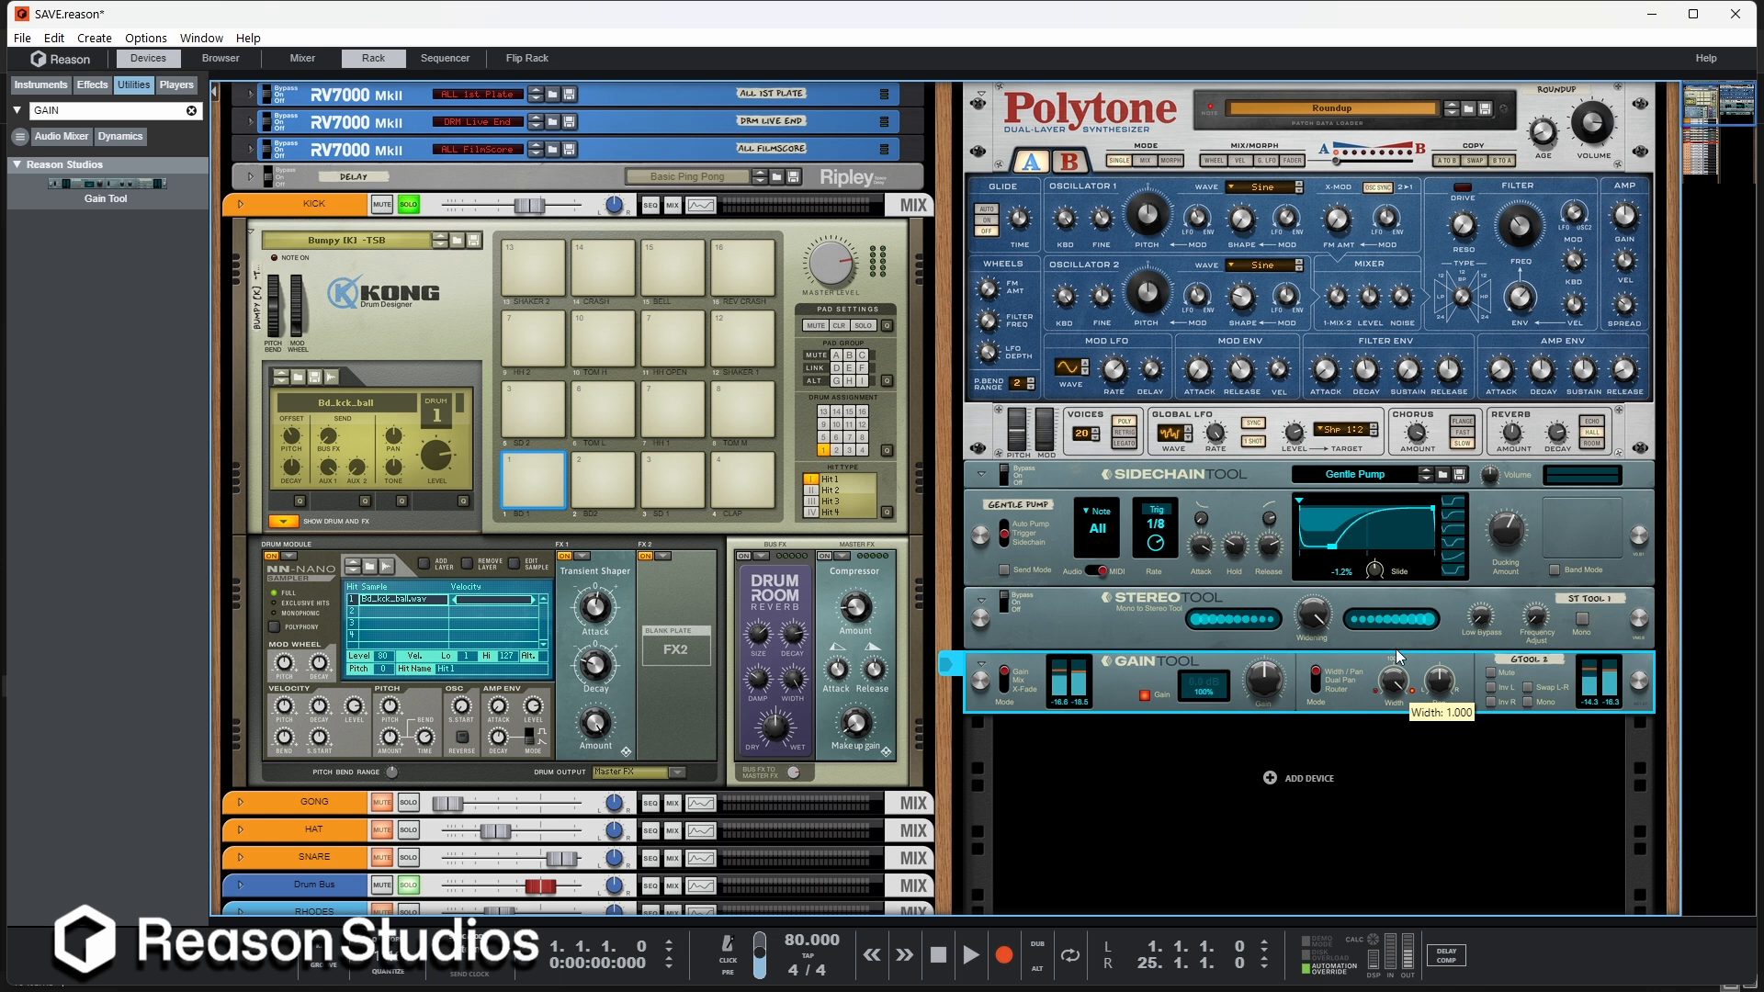
mouse_move(1392, 706)
left_mouse_down()
mouse_move(1395, 720)
mouse_move(1394, 704)
left_mouse_up()
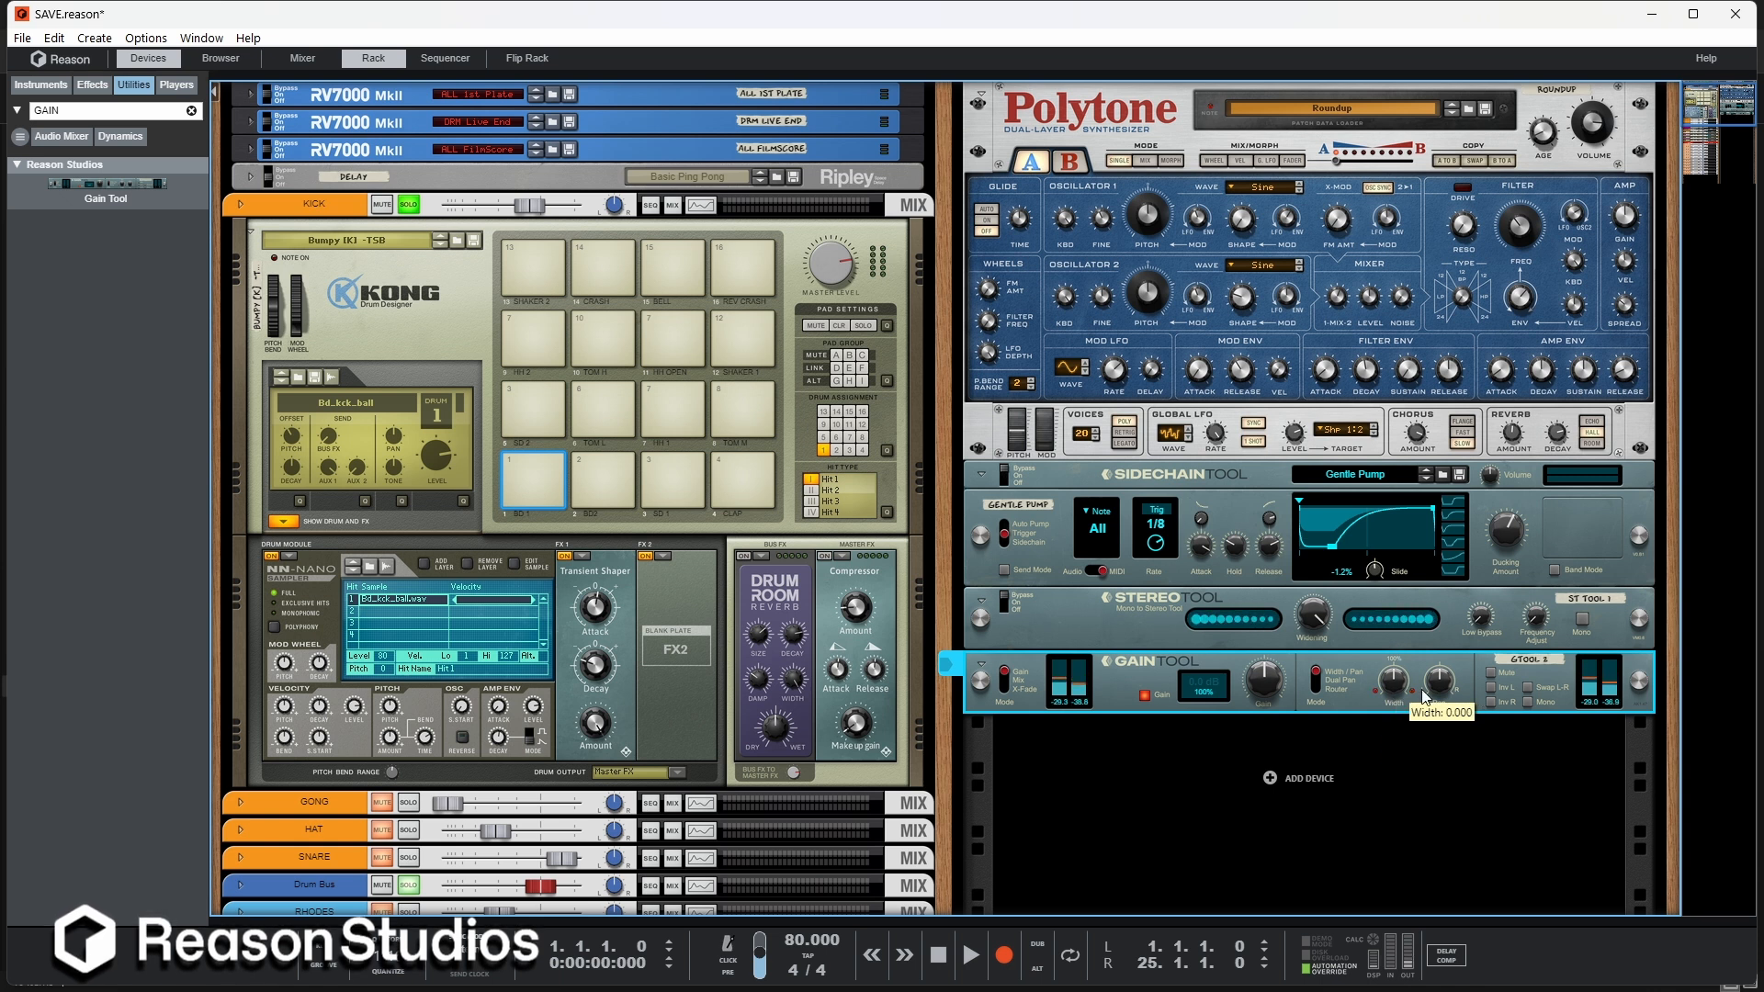
mouse_move(1440, 691)
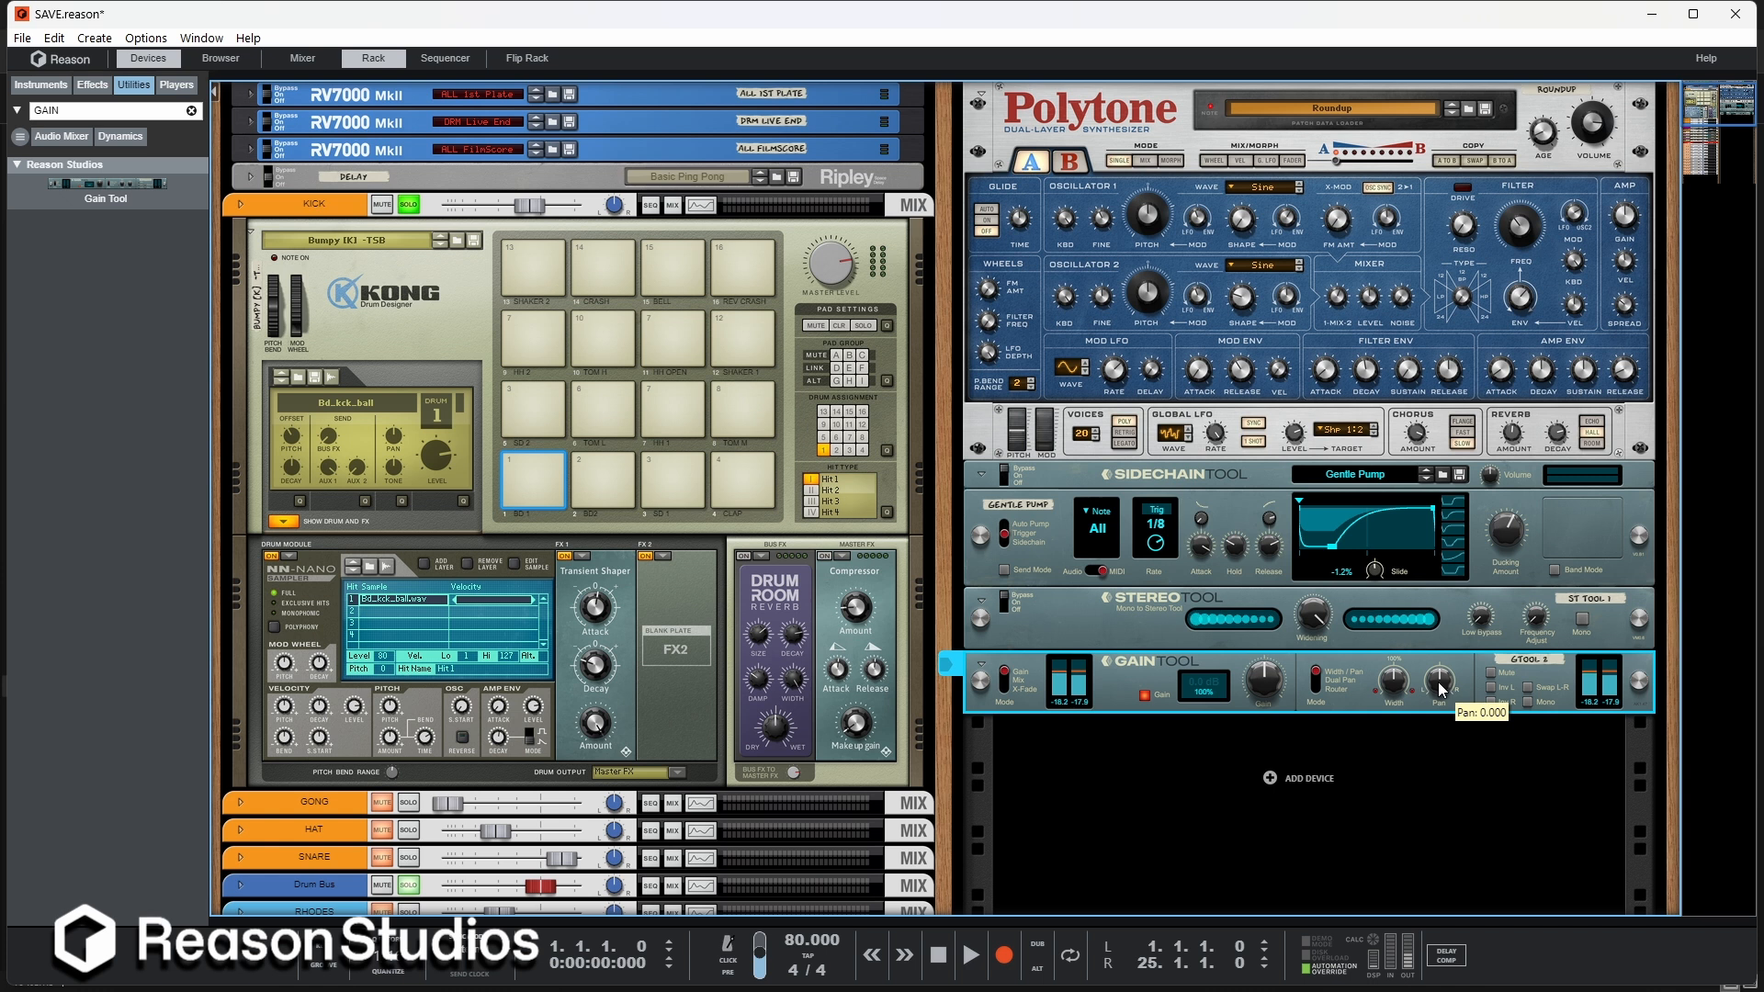
left_click_drag(1454, 660, 1440, 691)
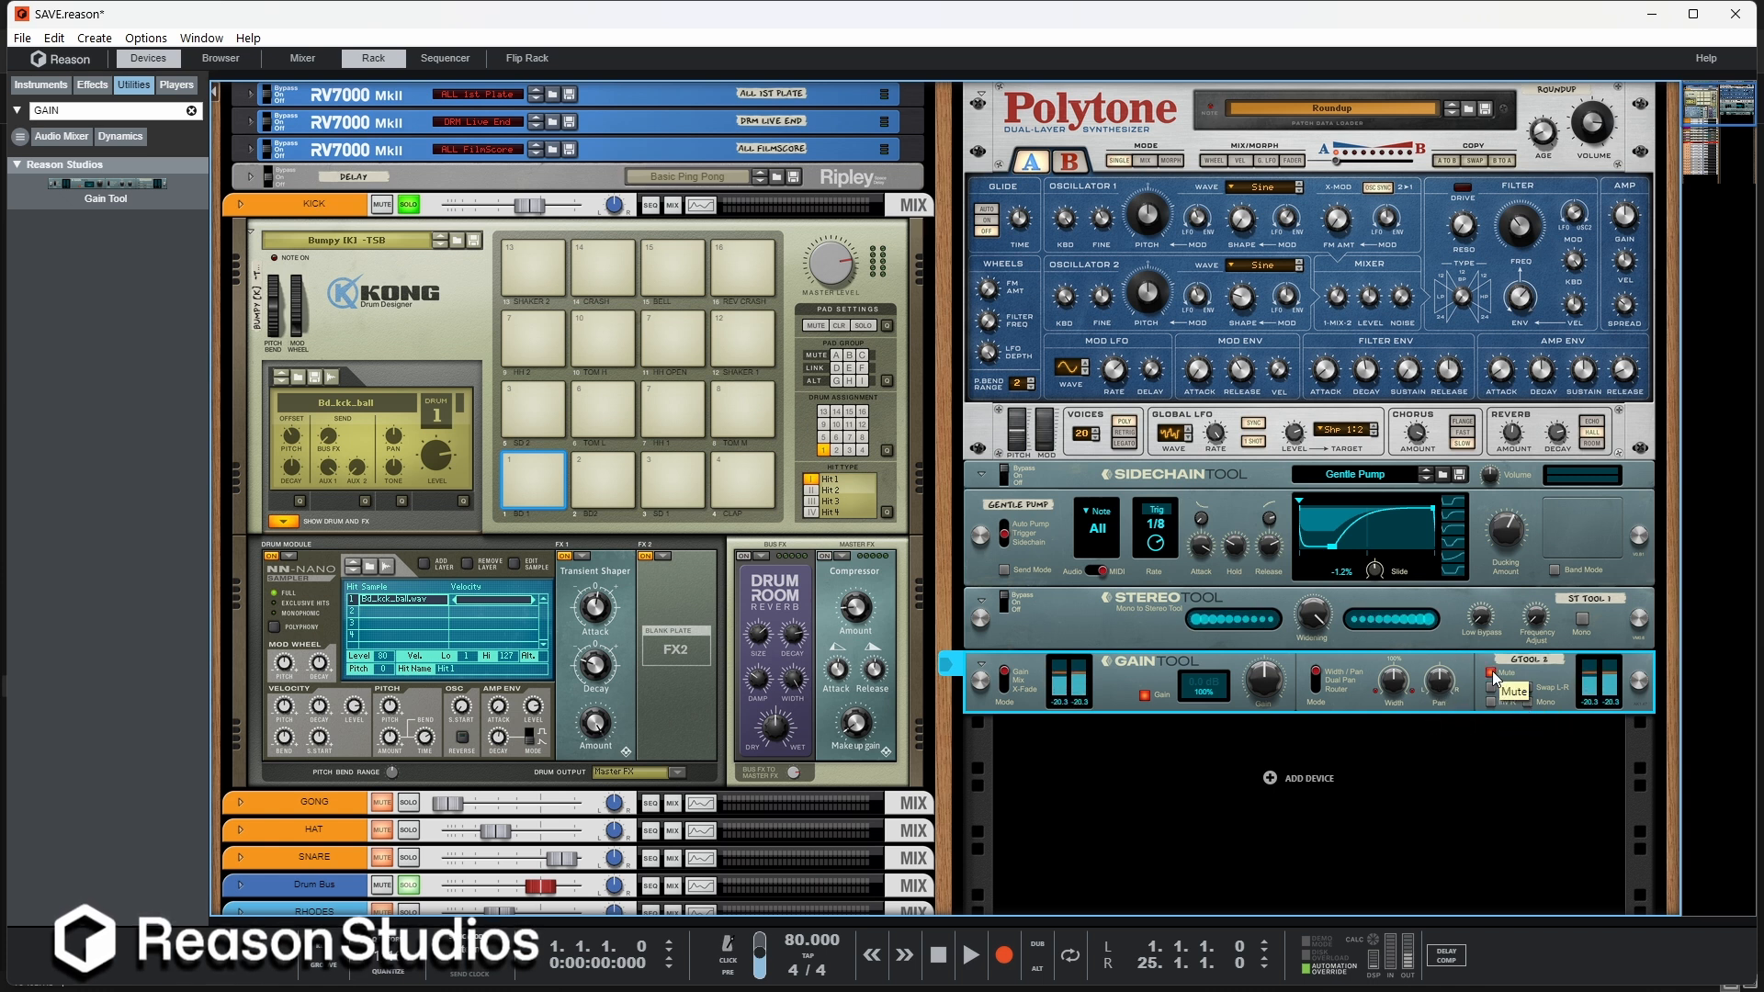
left_click(1528, 688)
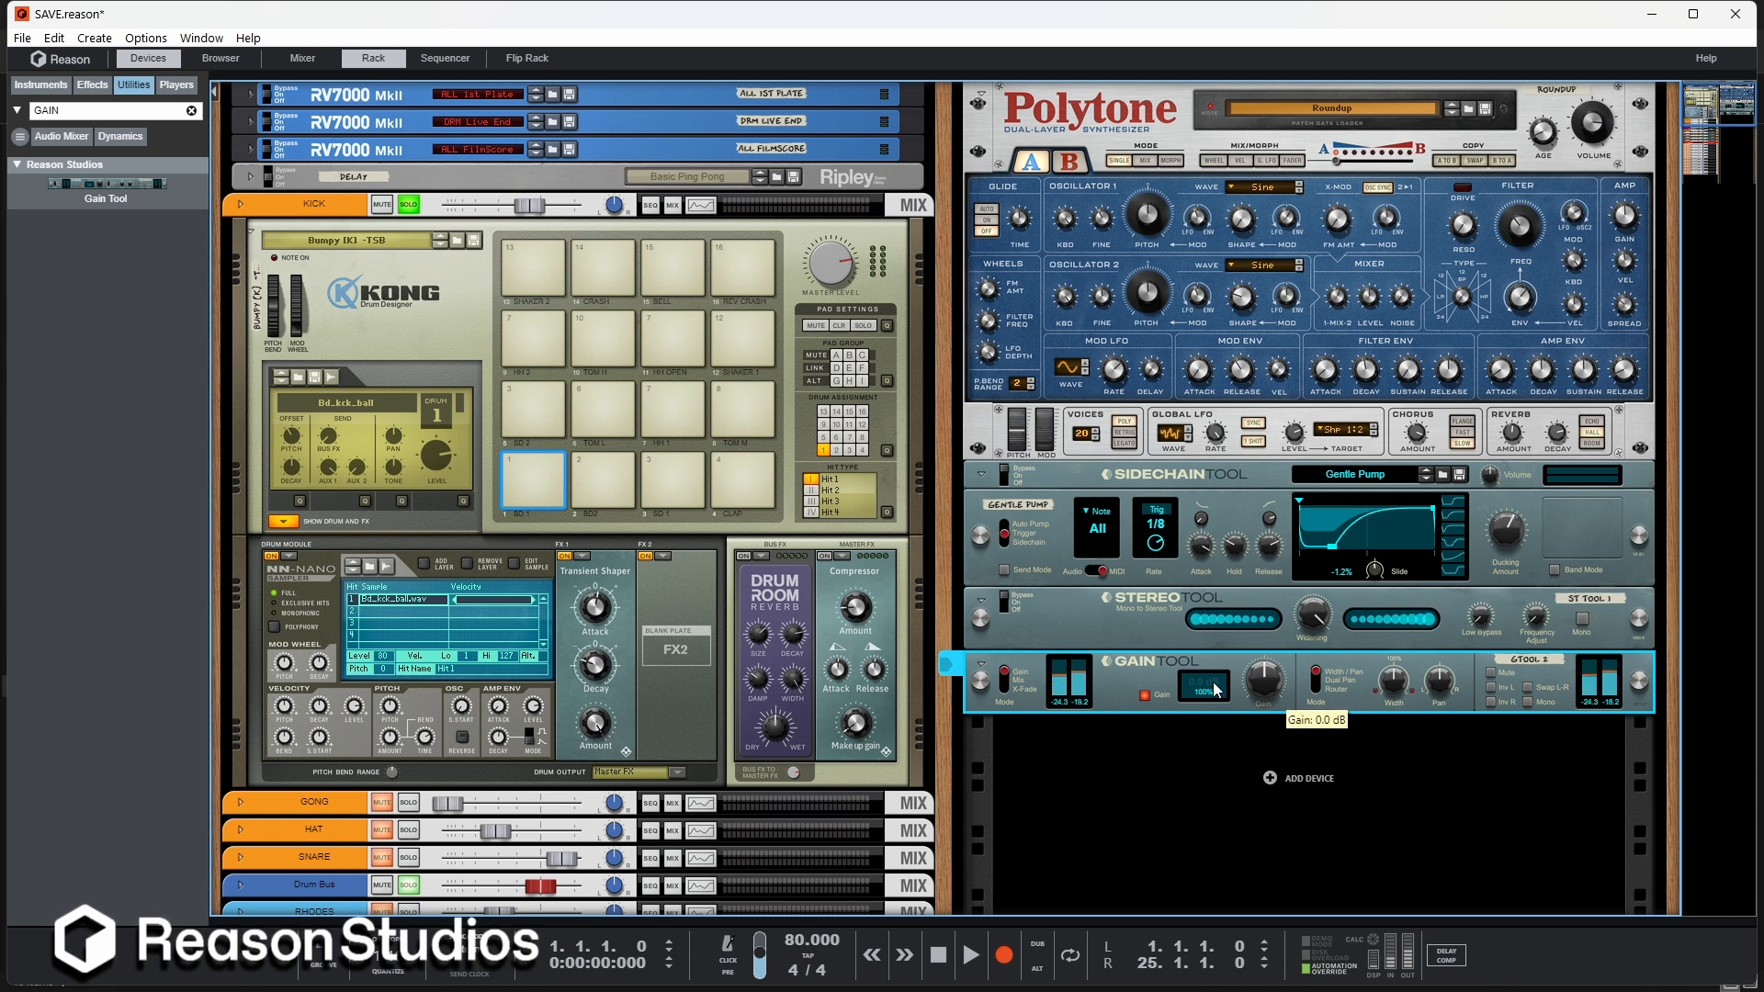
Step: Raise the Gain Tool's gain to 17.6 dB, compare with Gain on and off, and lower it to -1.7 dB with Gain off
left_click_drag(1272, 682, 1275, 668)
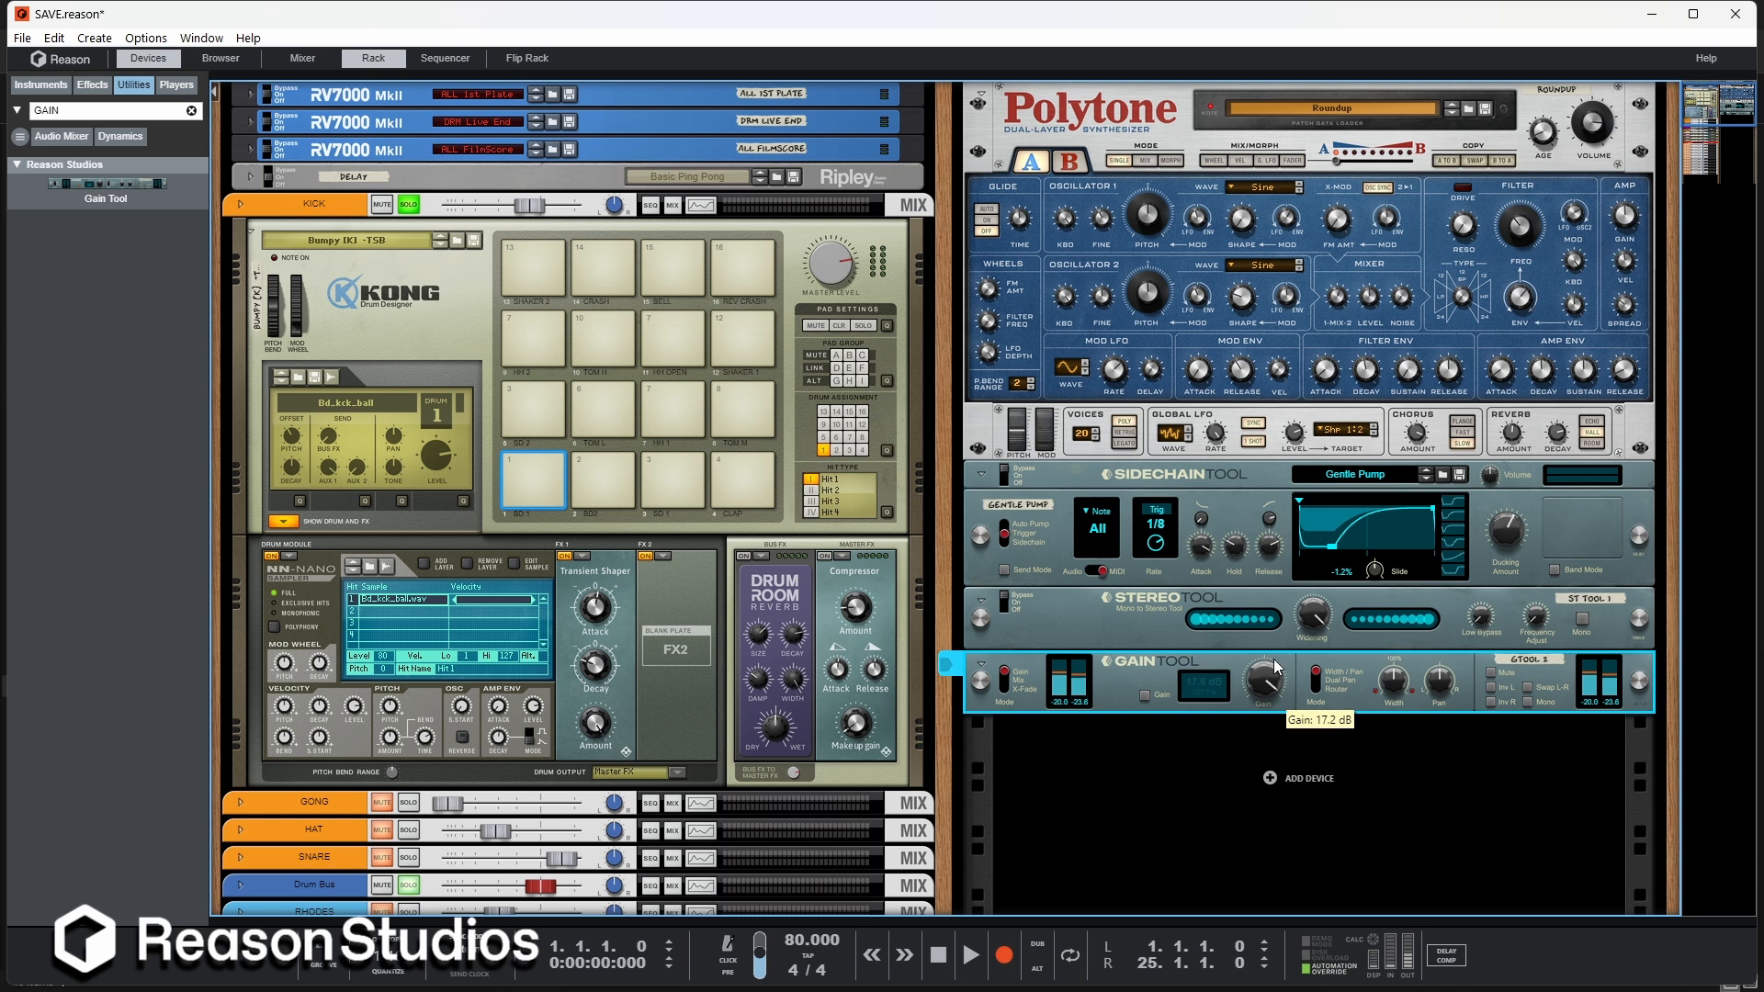
left_click(1145, 696)
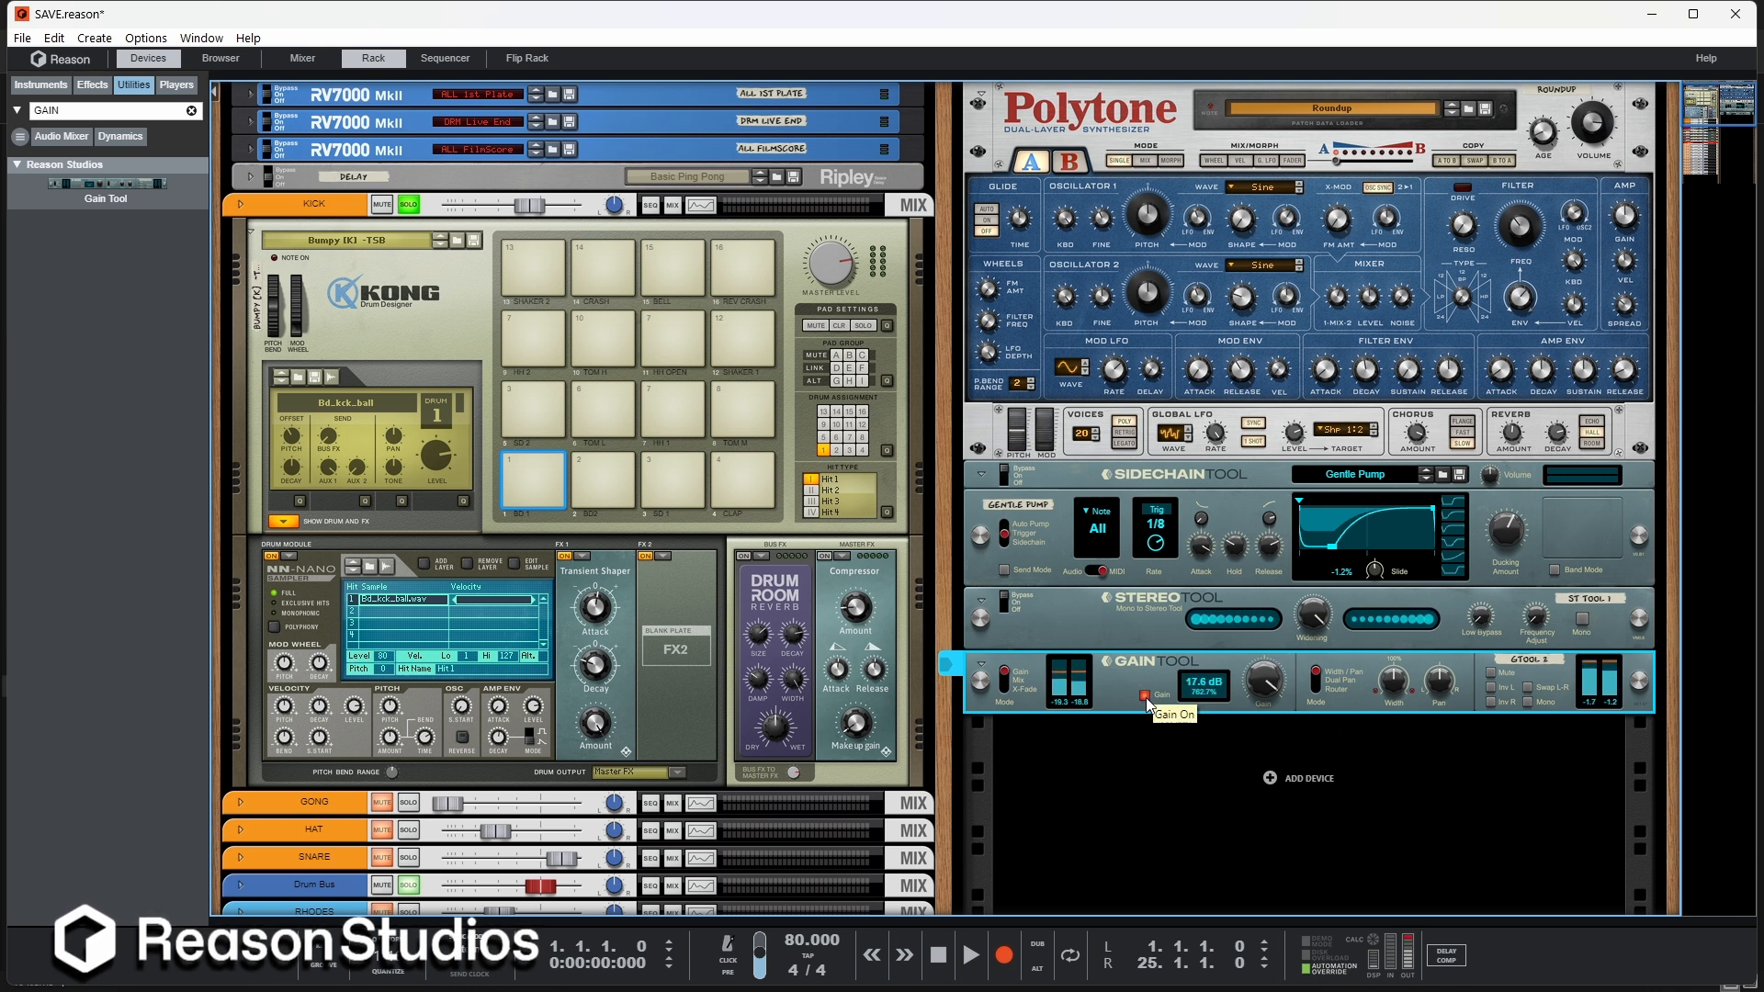
left_click(1145, 696)
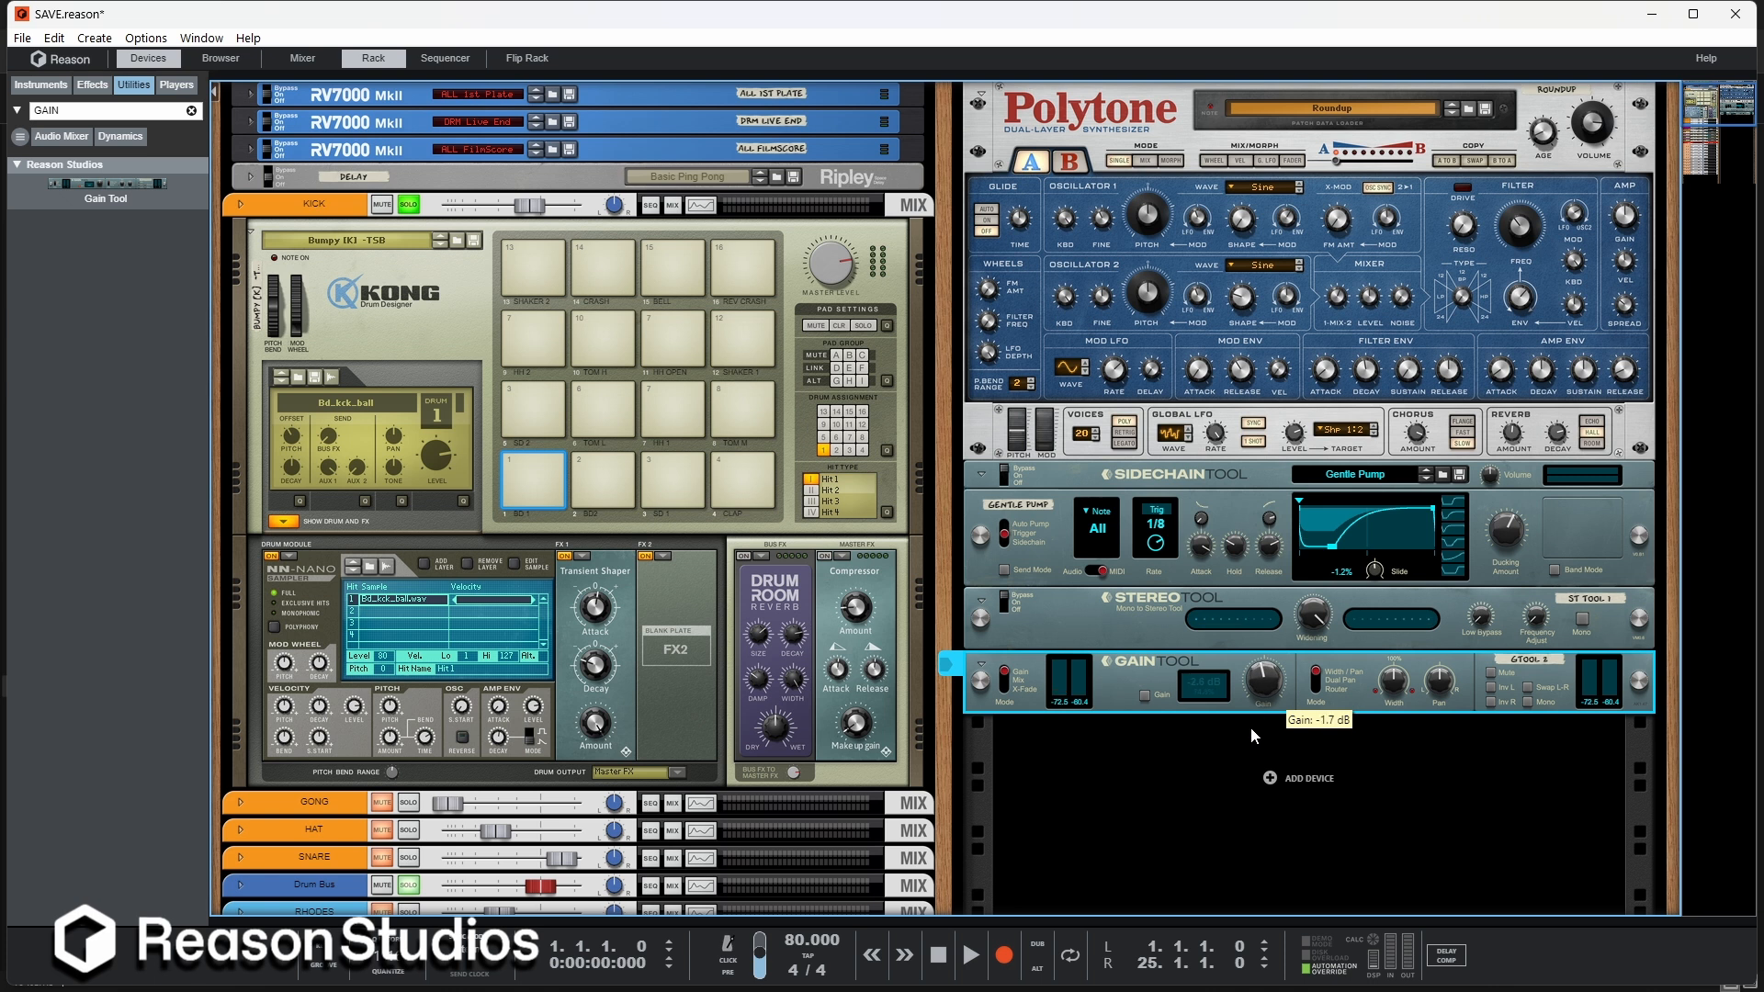
Step: Set the Gain Tool to Mix mode and reroute the Kong's aux send 1 from the sidechain input to the Gain Tool's aux input
left_click(1004, 686)
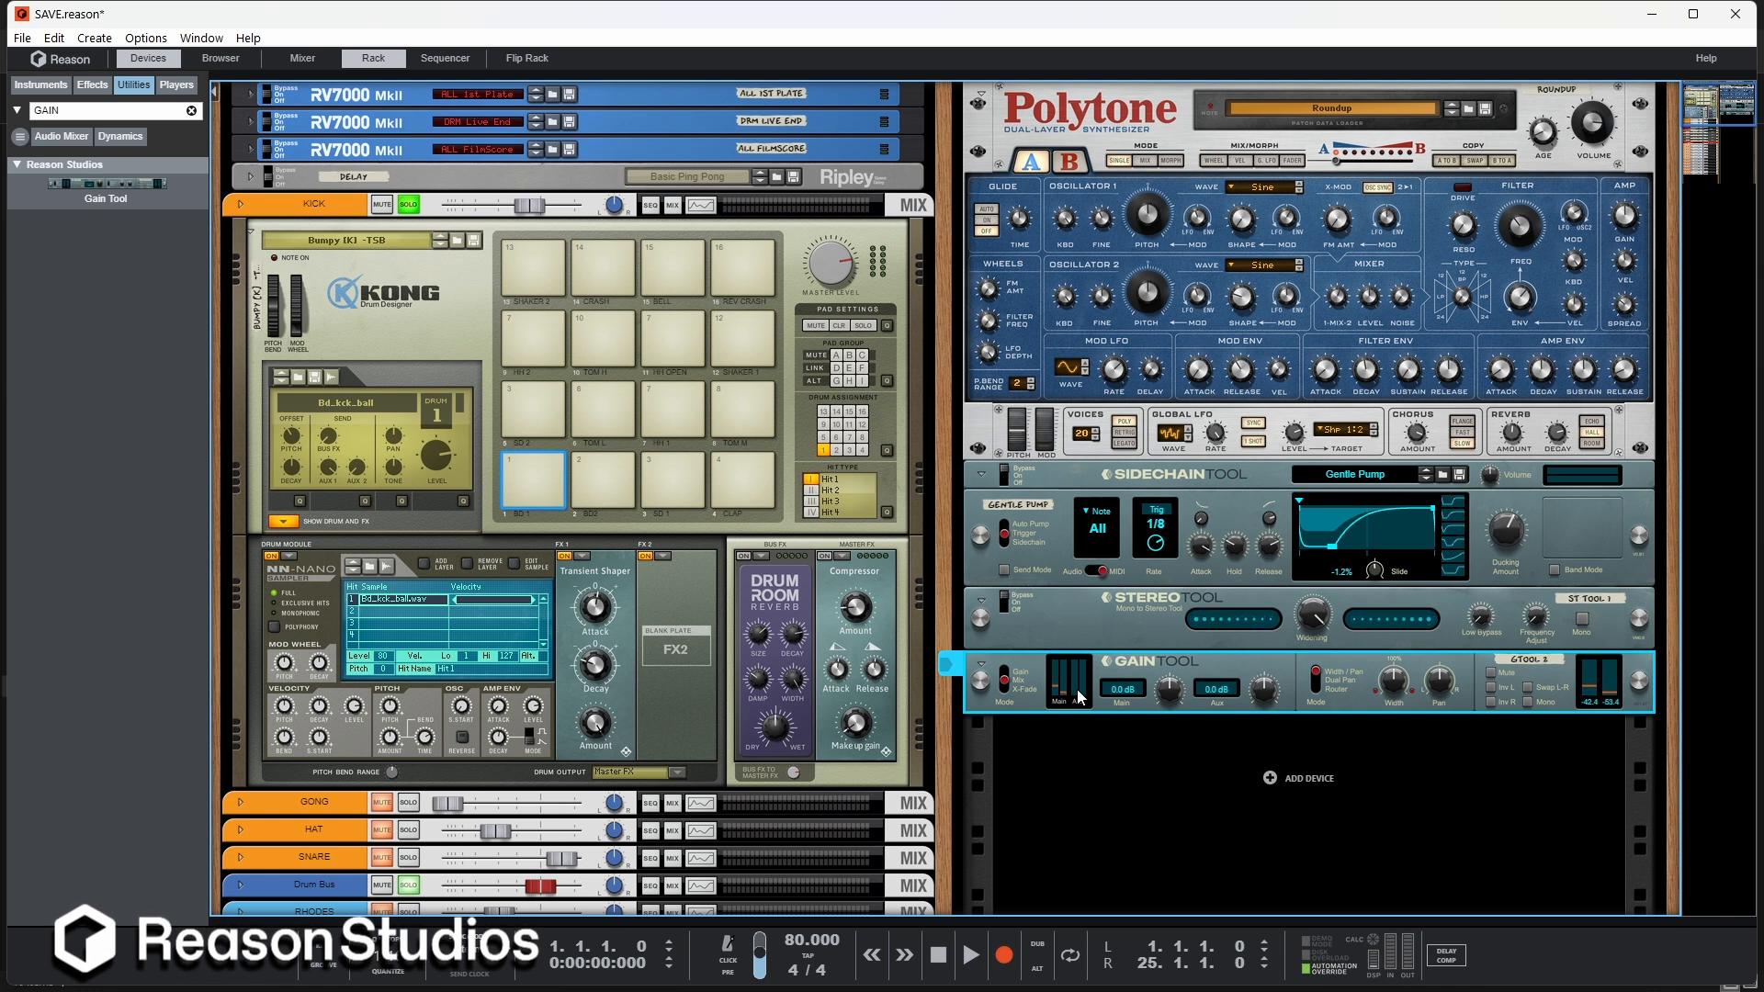
key("Tab")
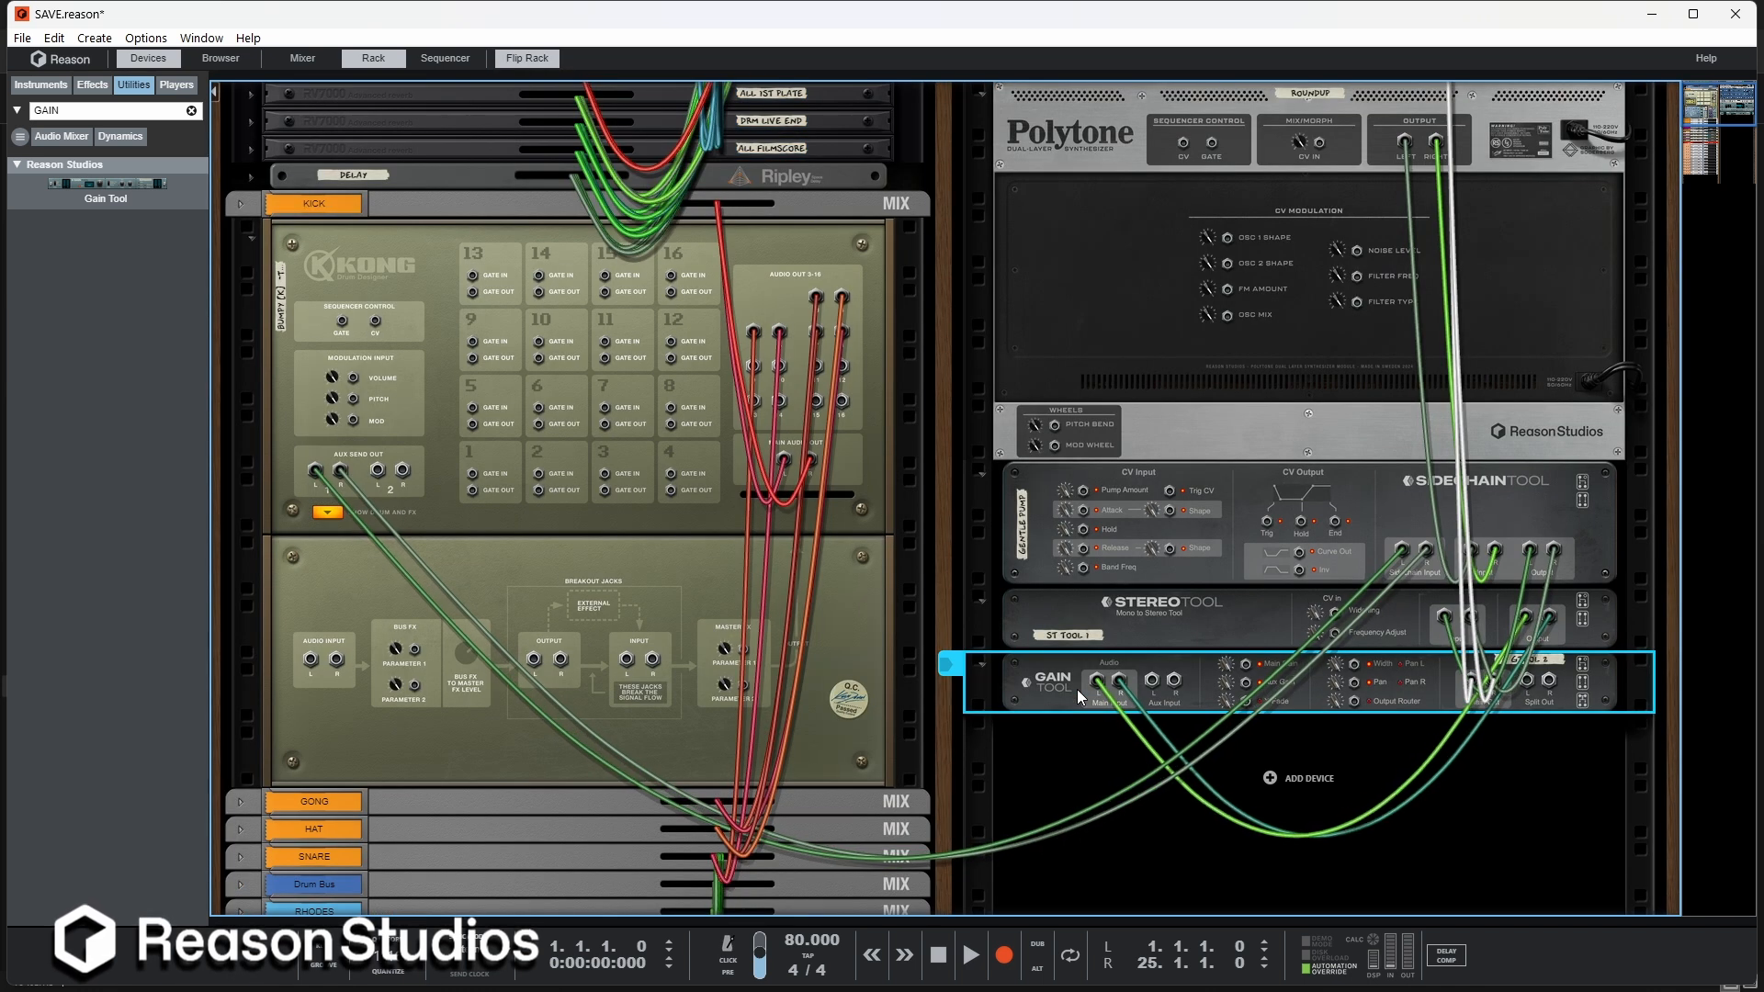
left_click_drag(1406, 554, 1154, 683)
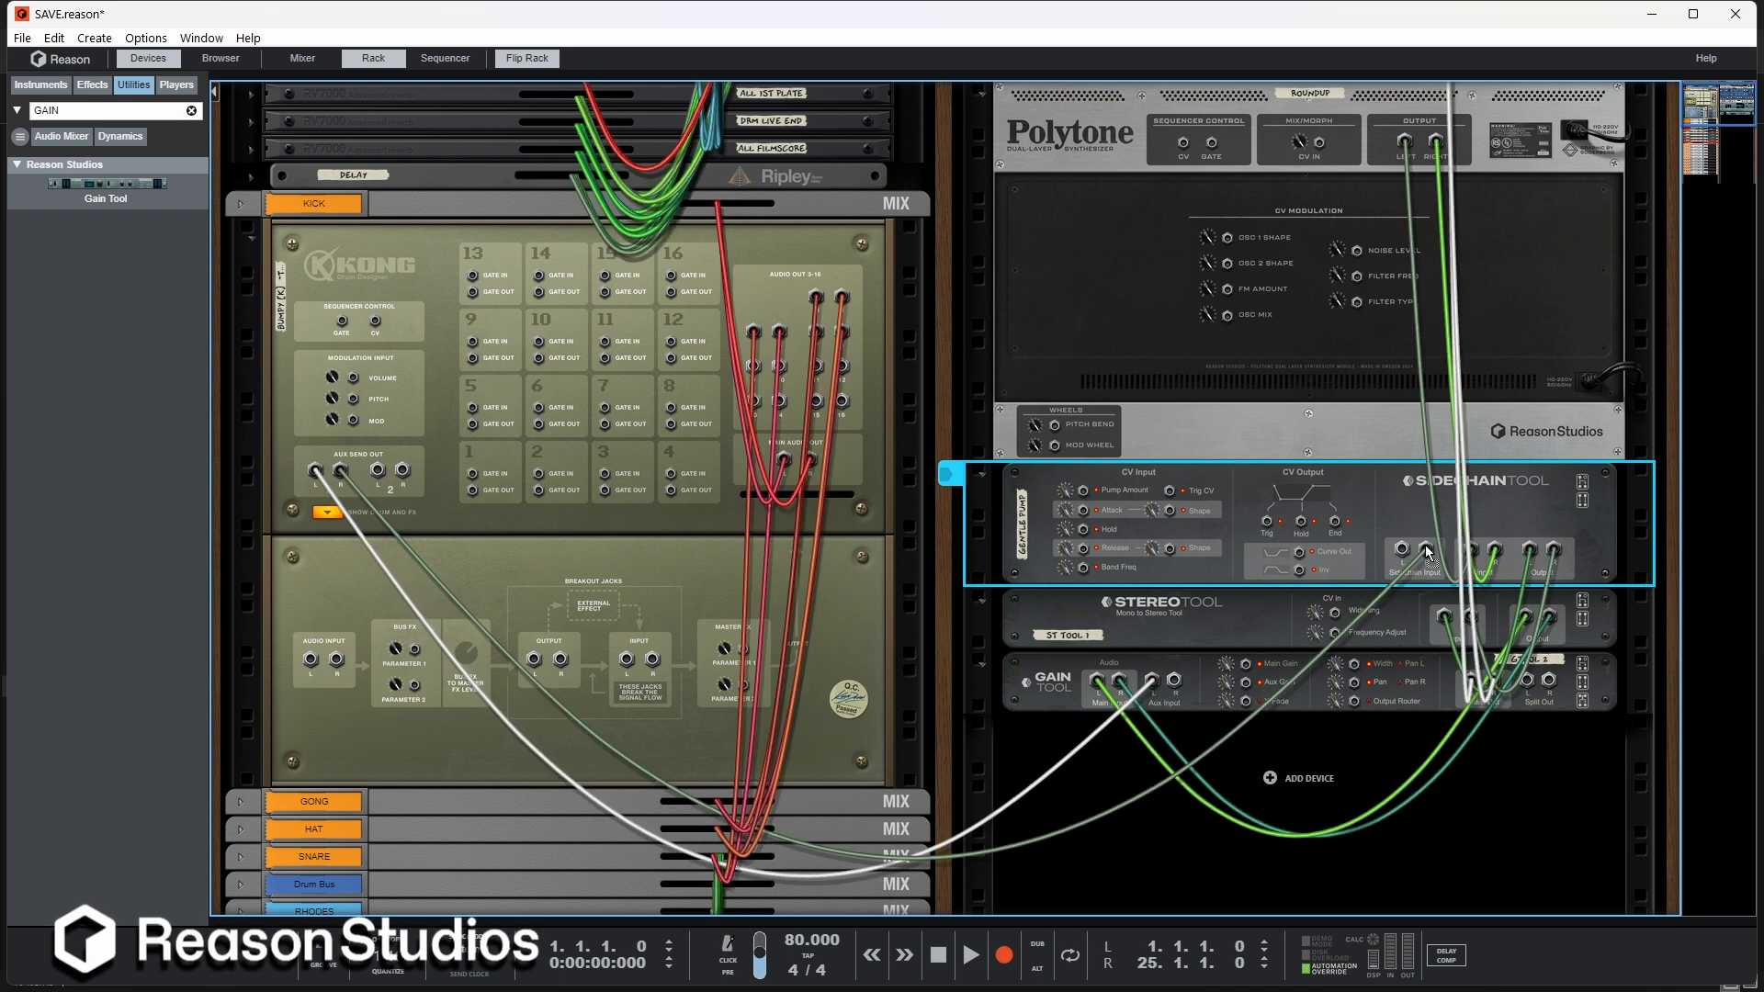
key("Tab")
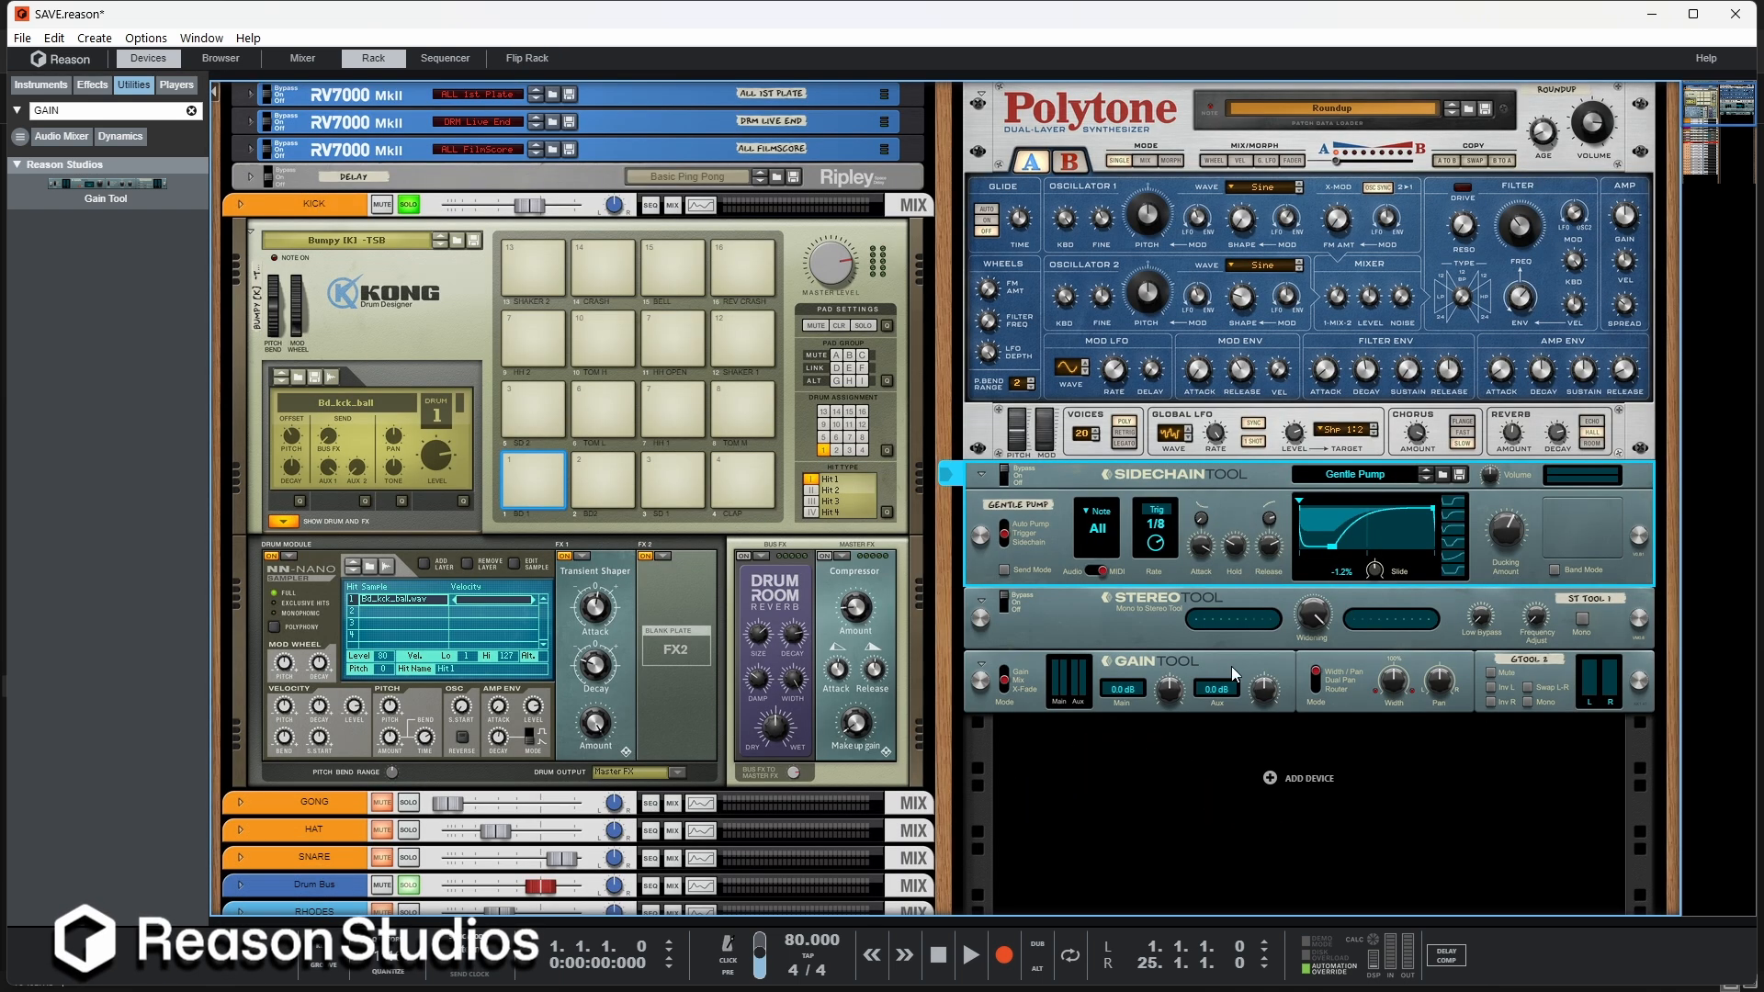
Step: Play the track in Mix mode, try Gain Tool Aux levels of -15.0, -11.0 and -18.1 dB, and adjust its Width and Pan
key("space")
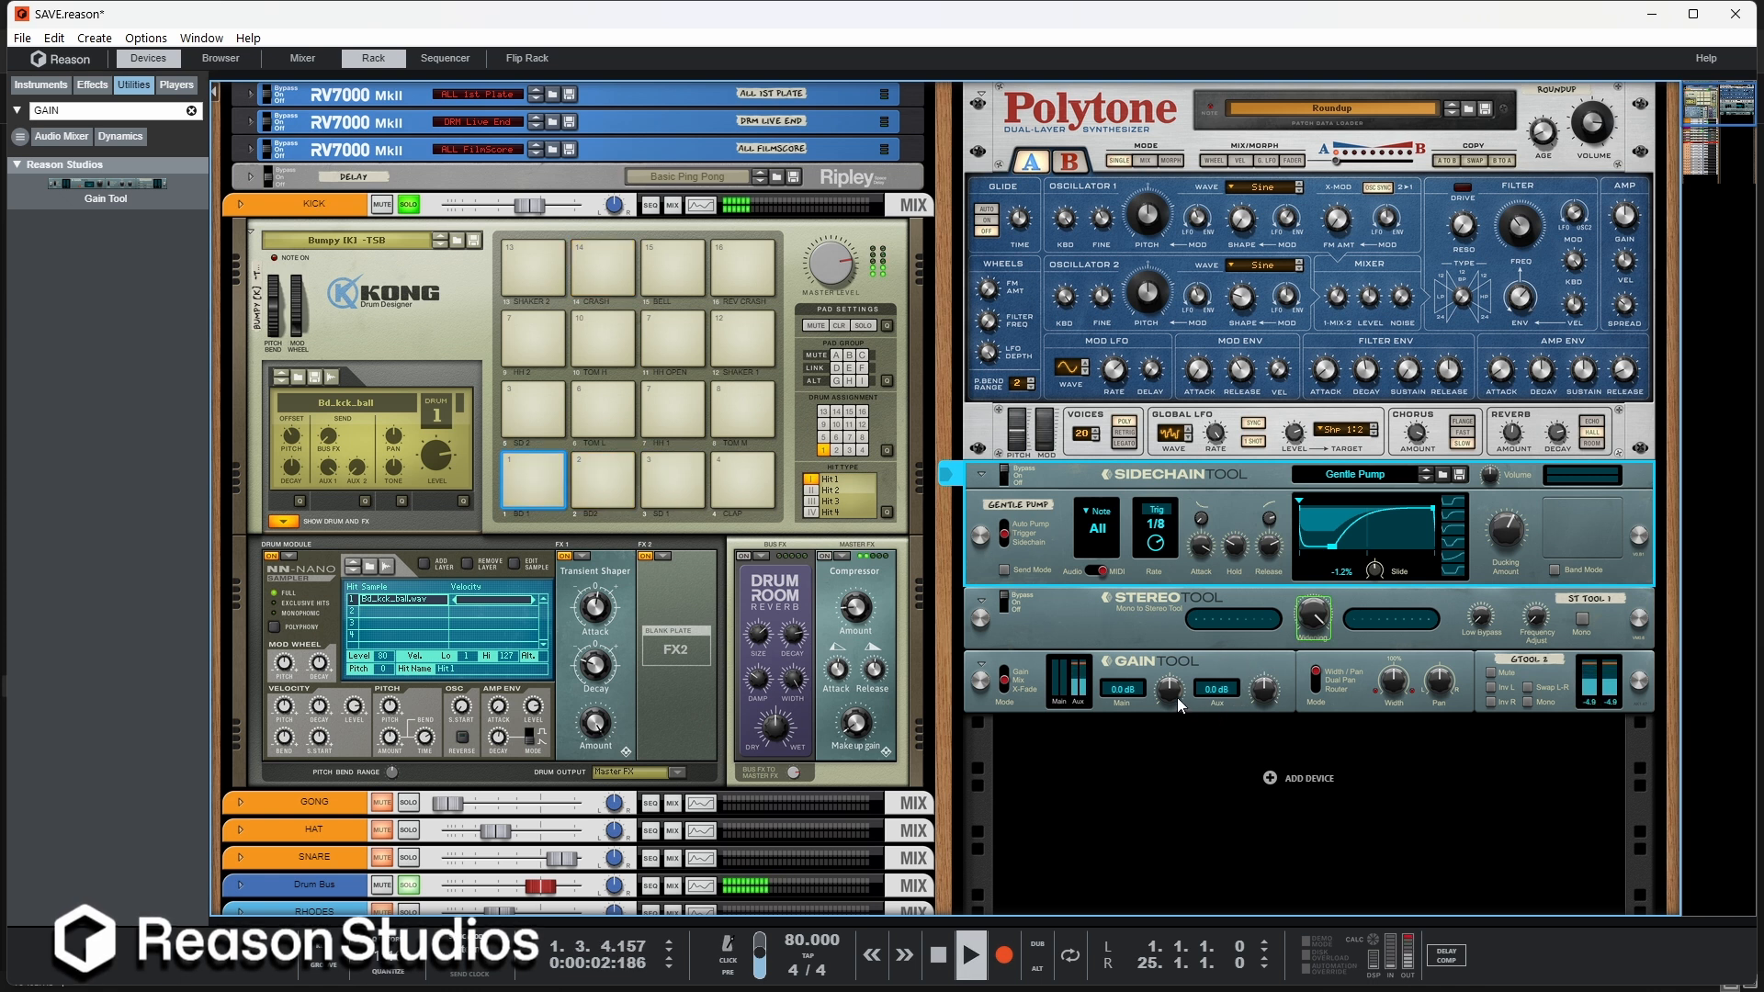
mouse_move(1264, 689)
left_mouse_down()
mouse_move(1245, 758)
mouse_move(1264, 712)
left_mouse_up()
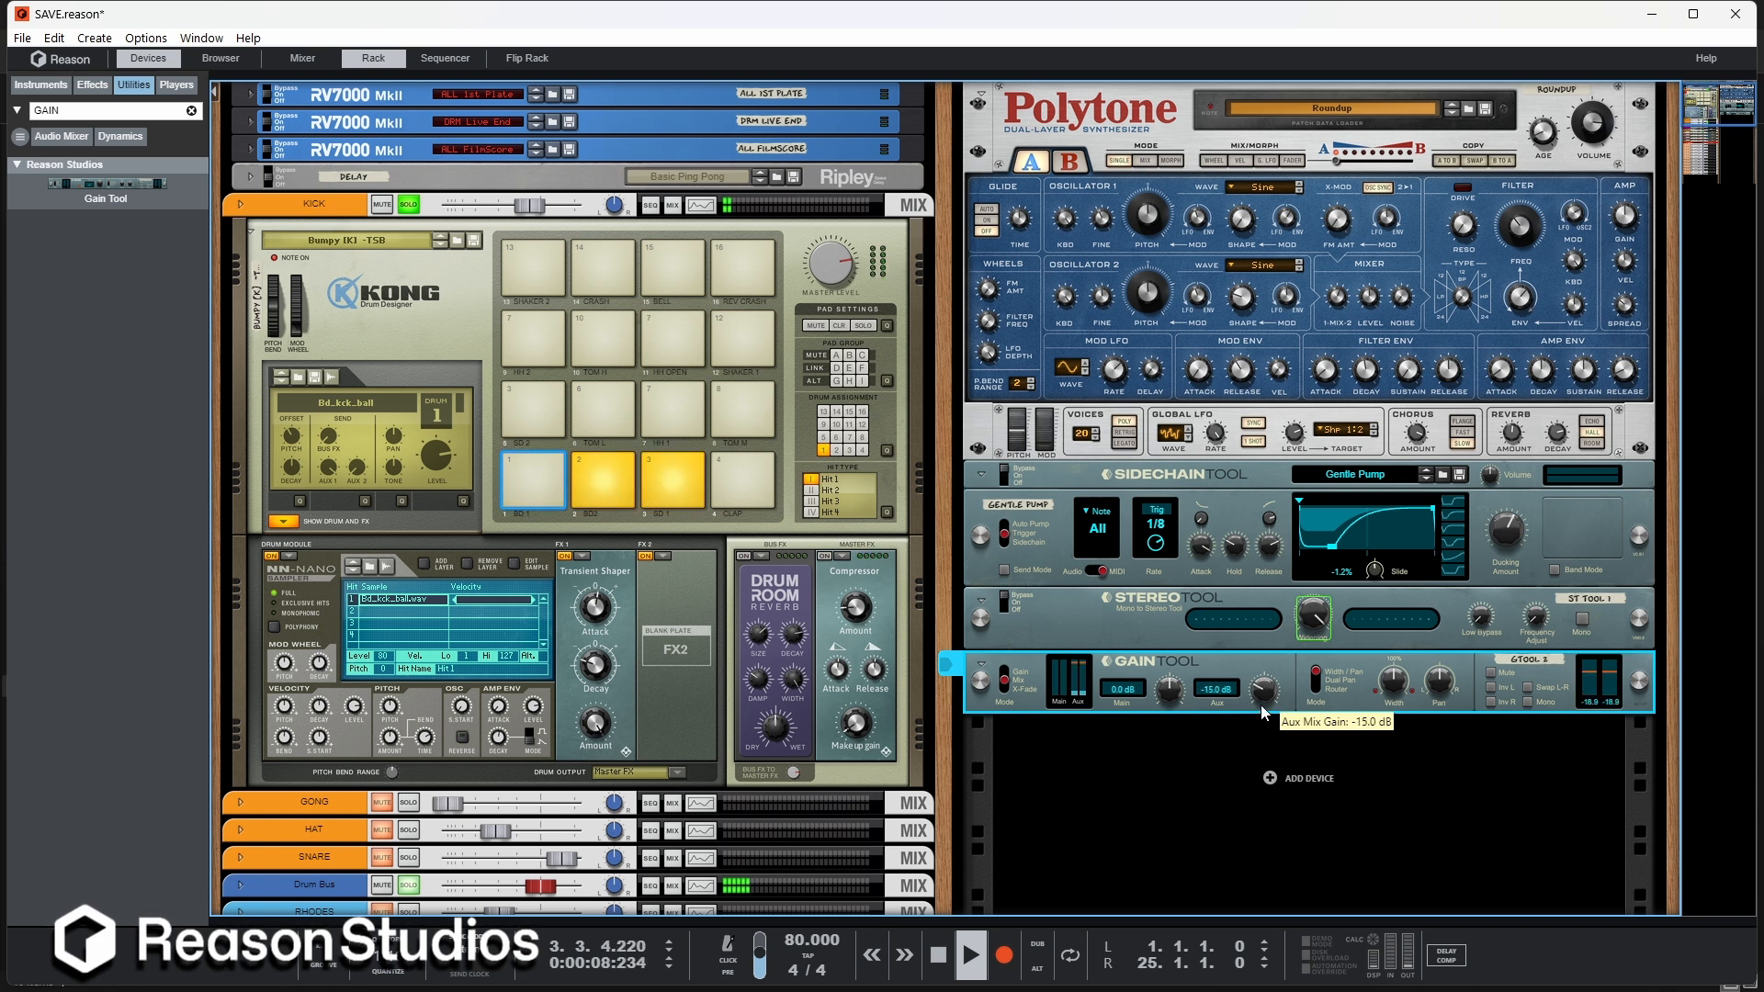
left_click(1450, 955)
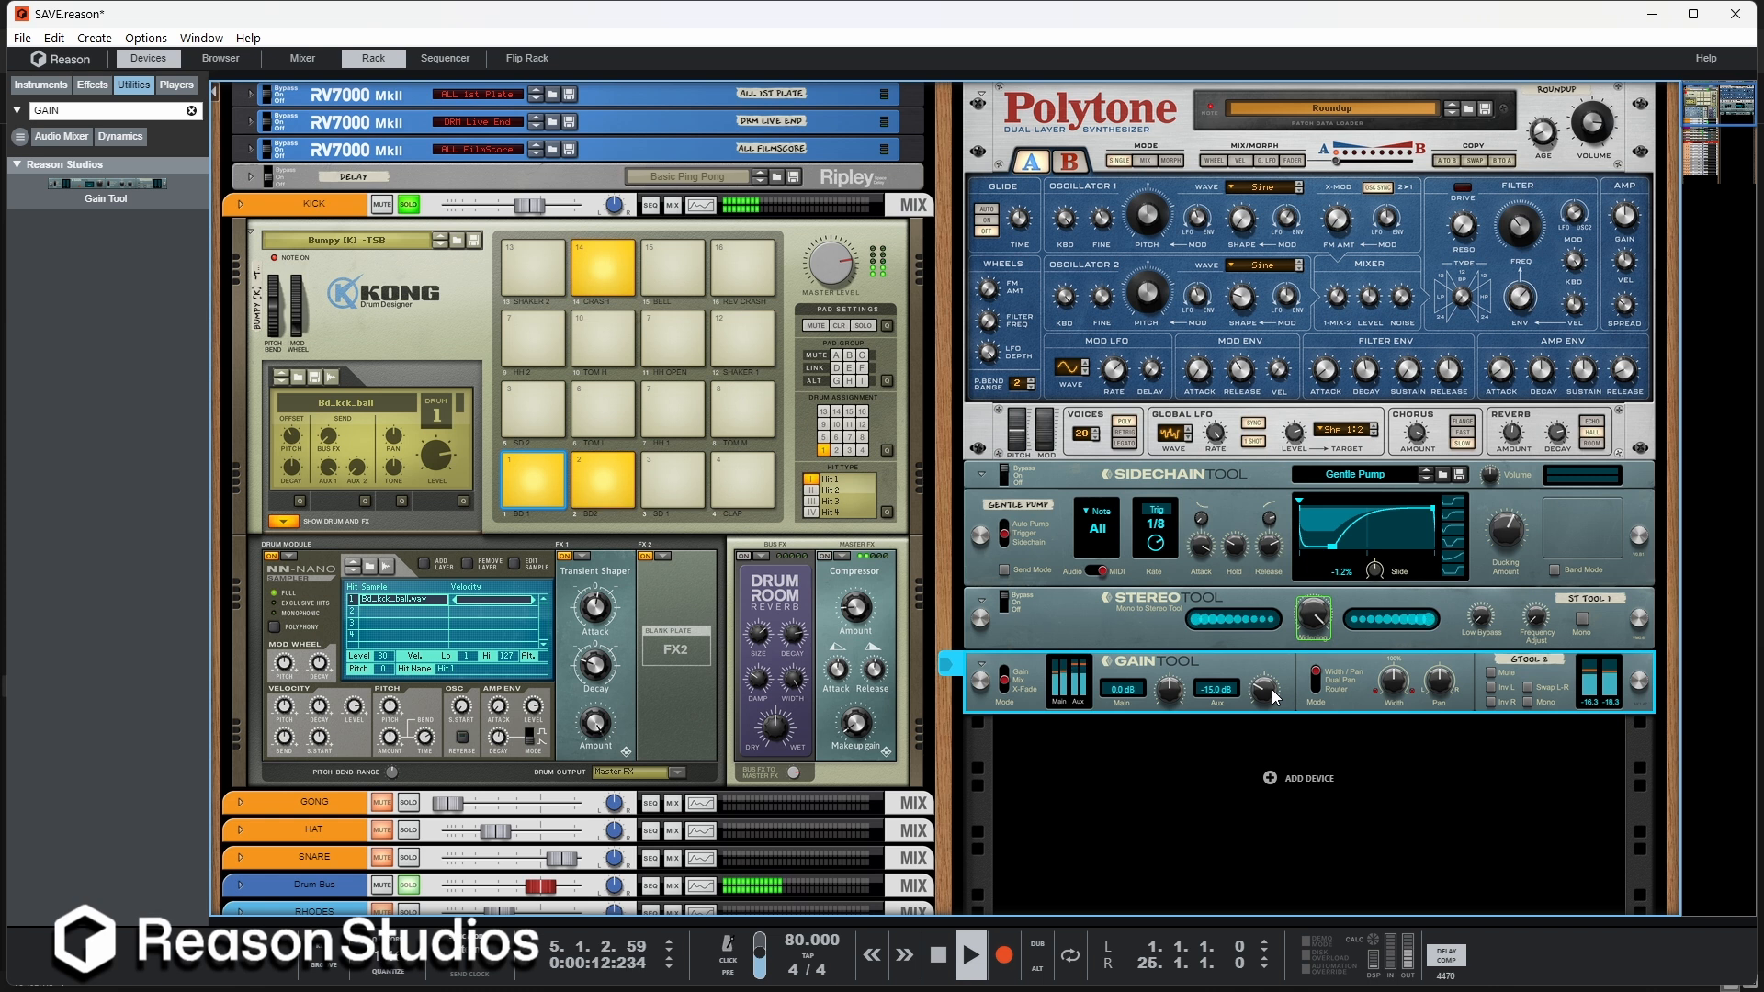
left_click_drag(1274, 689, 1273, 731)
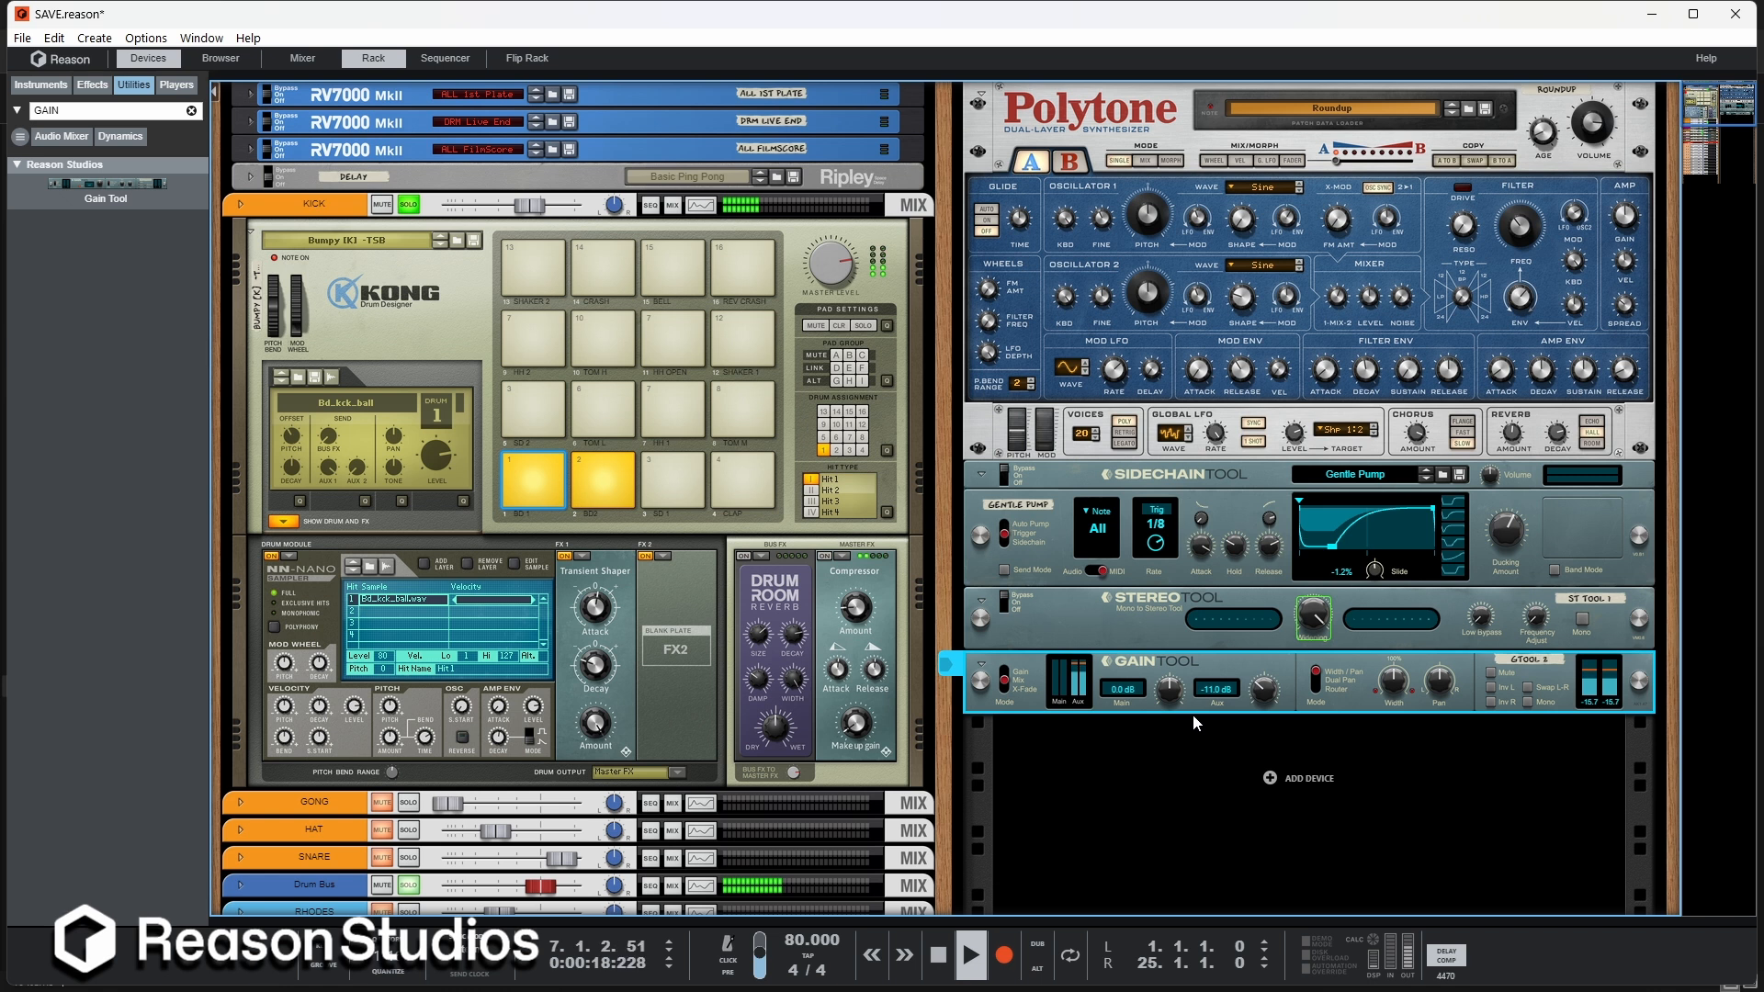
left_click_drag(1265, 689, 1254, 700)
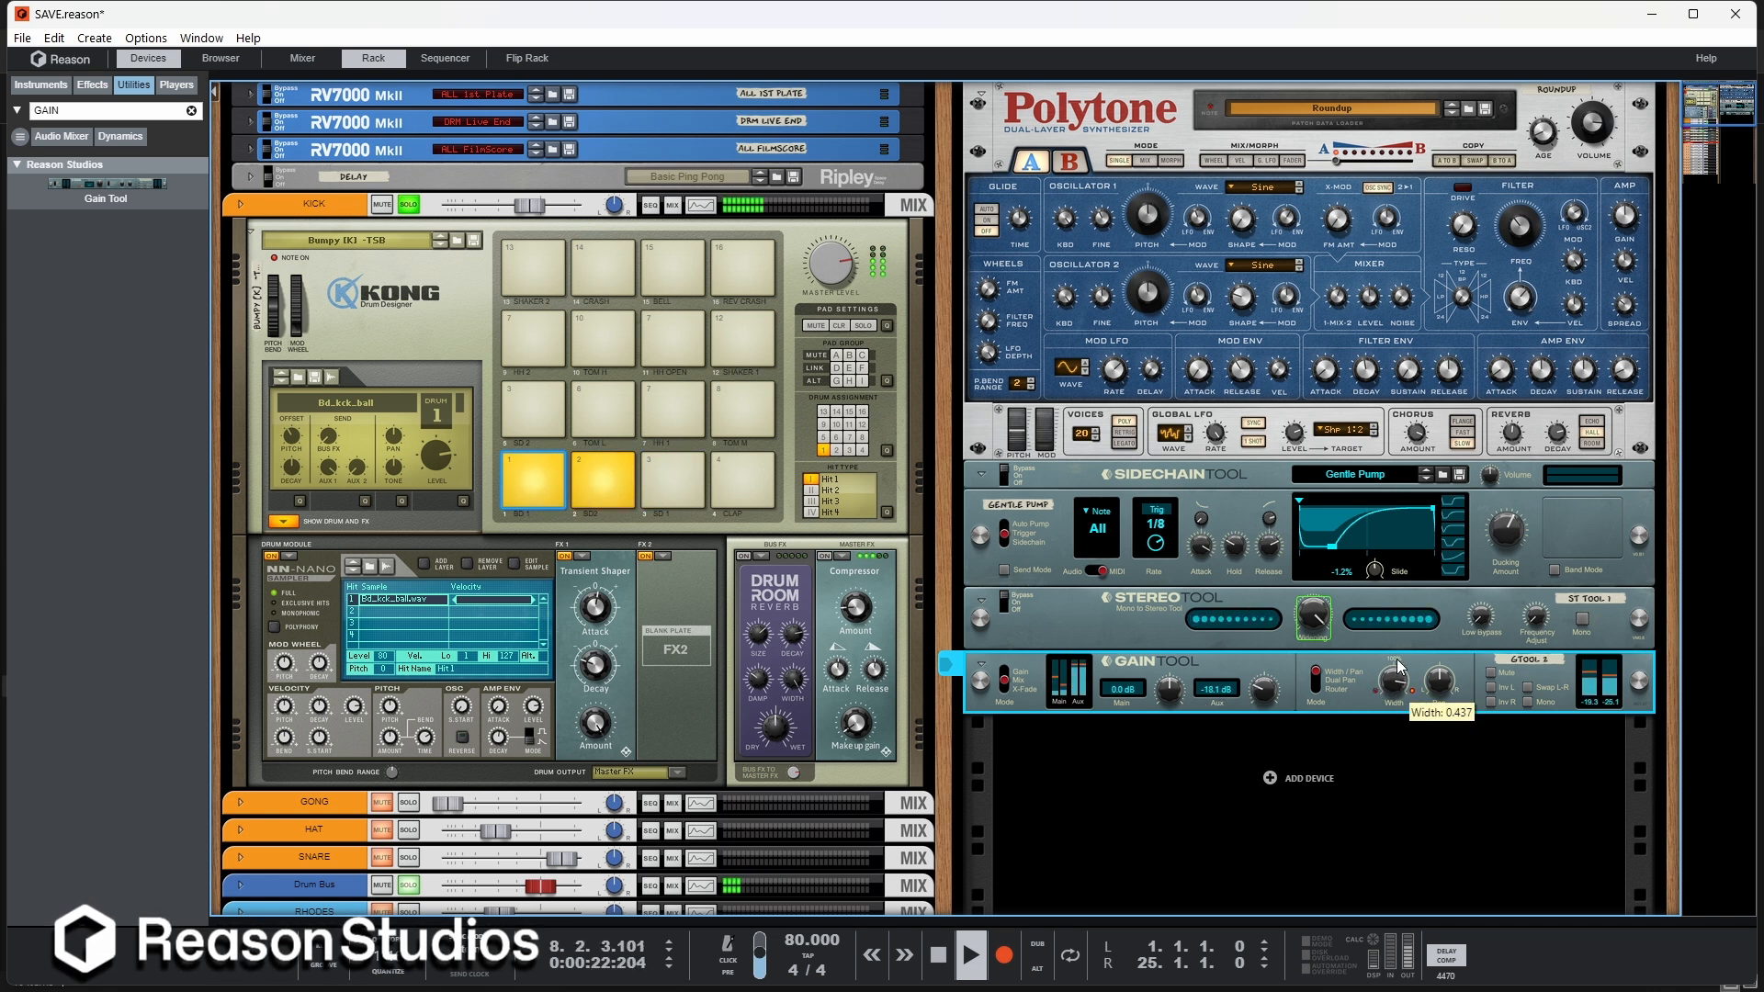
left_click_drag(1383, 746, 1380, 776)
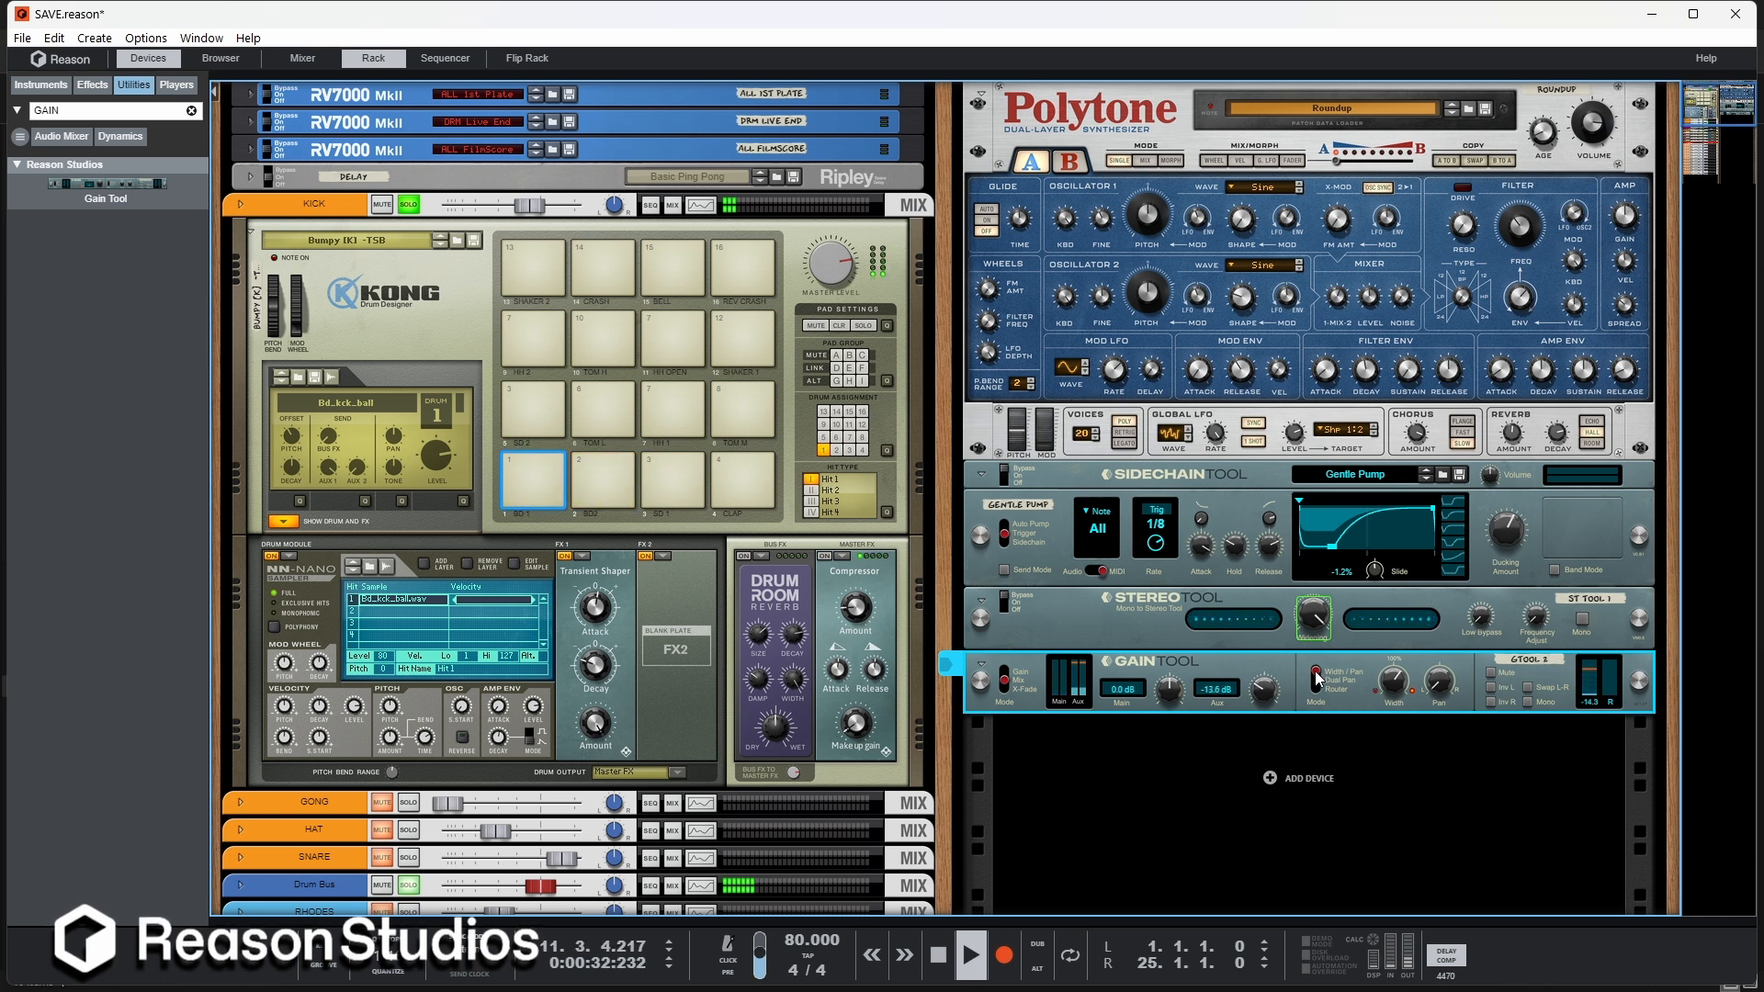
Step: Switch the Gain Tool's output mode to Dual Pan and try Mono, Invert L, Invert R and Mute, leaving only Swap L-R on
left_click(1318, 679)
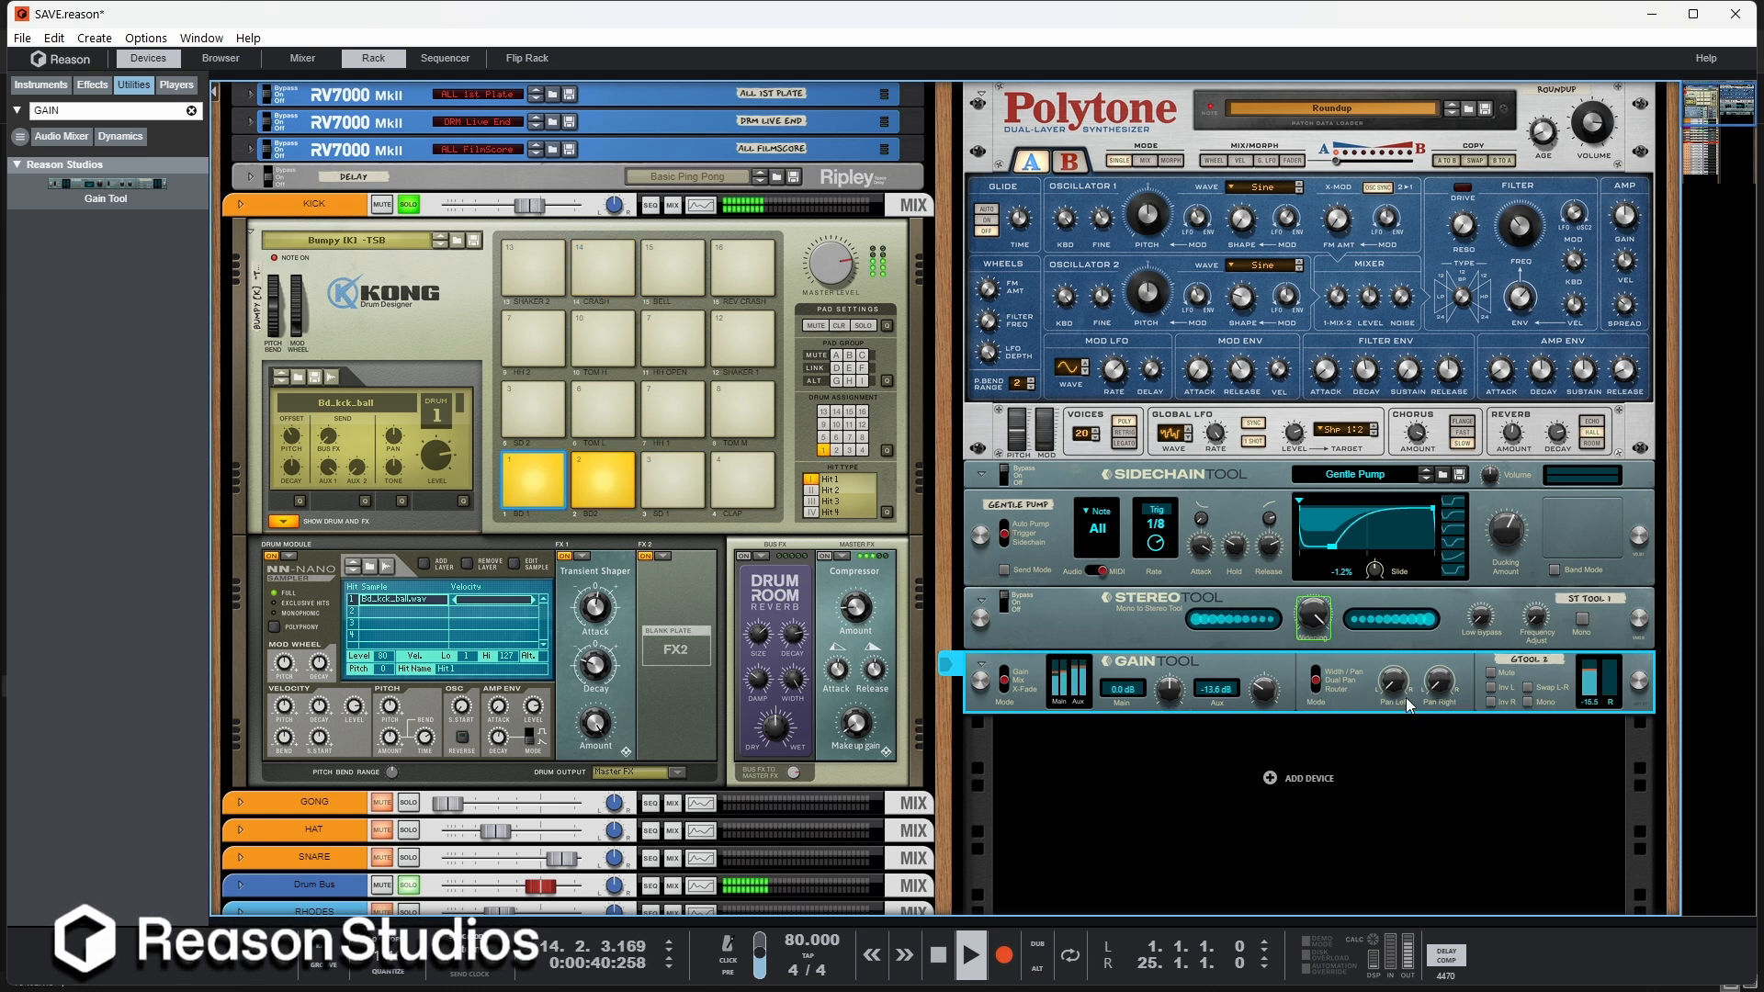
left_click(1527, 703)
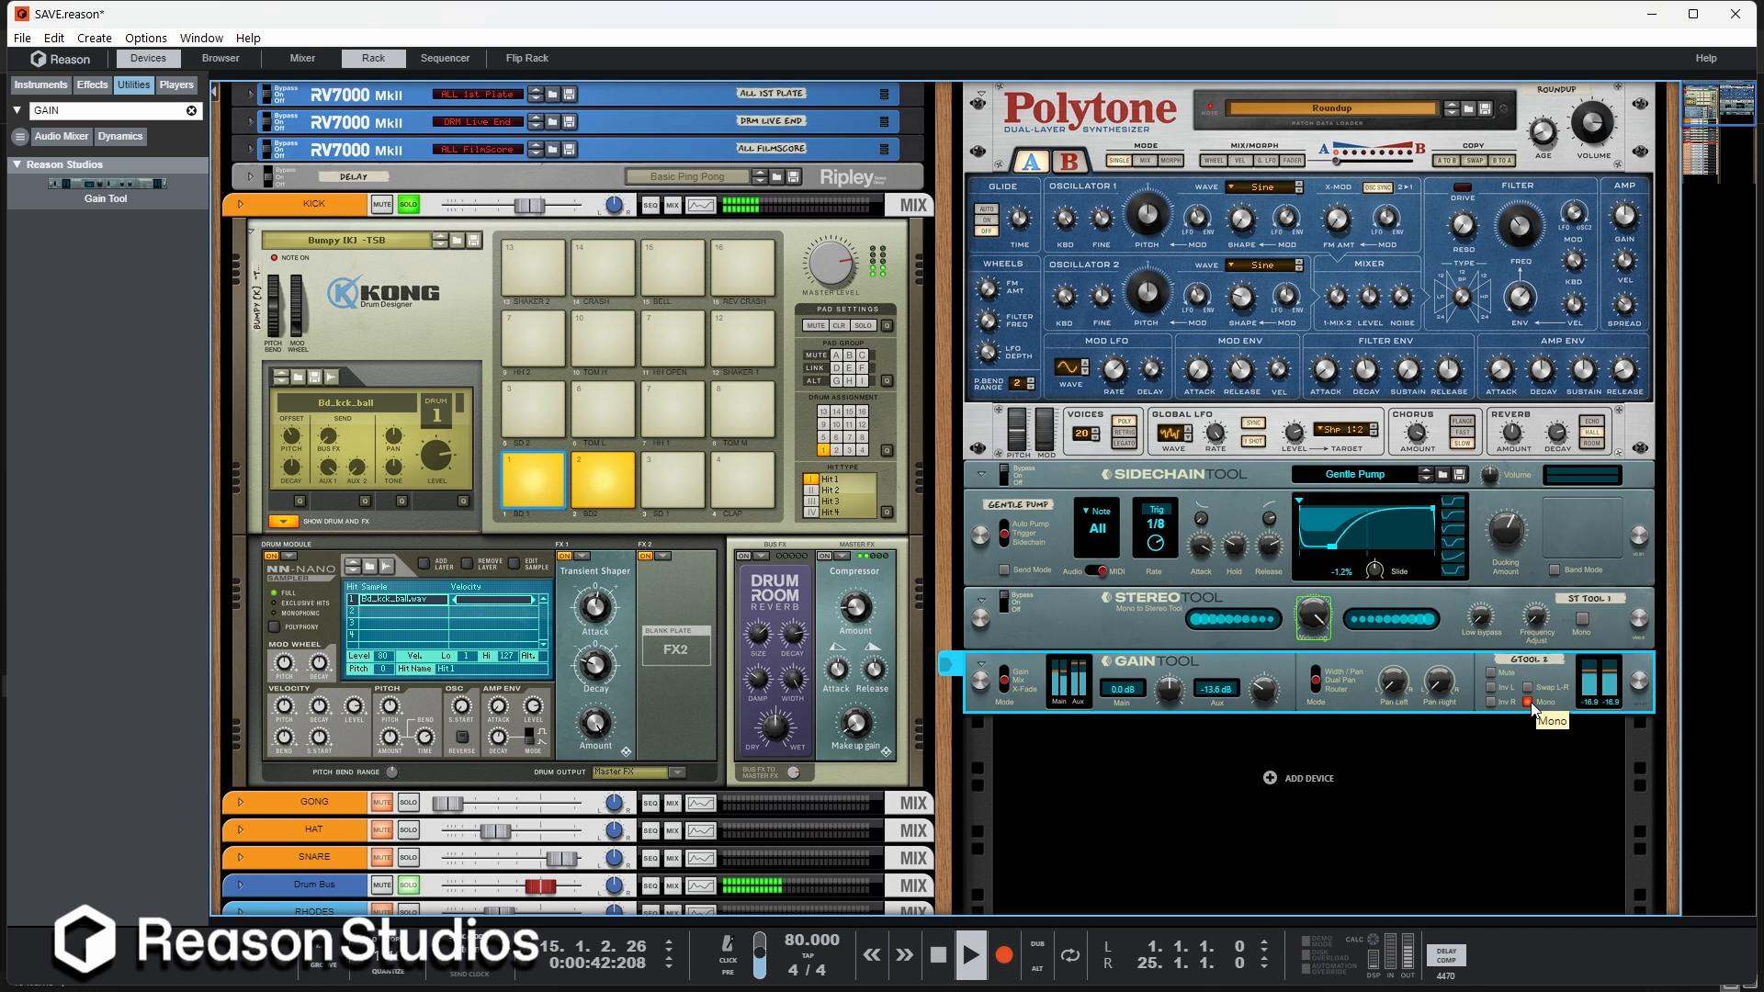
left_click(1491, 687)
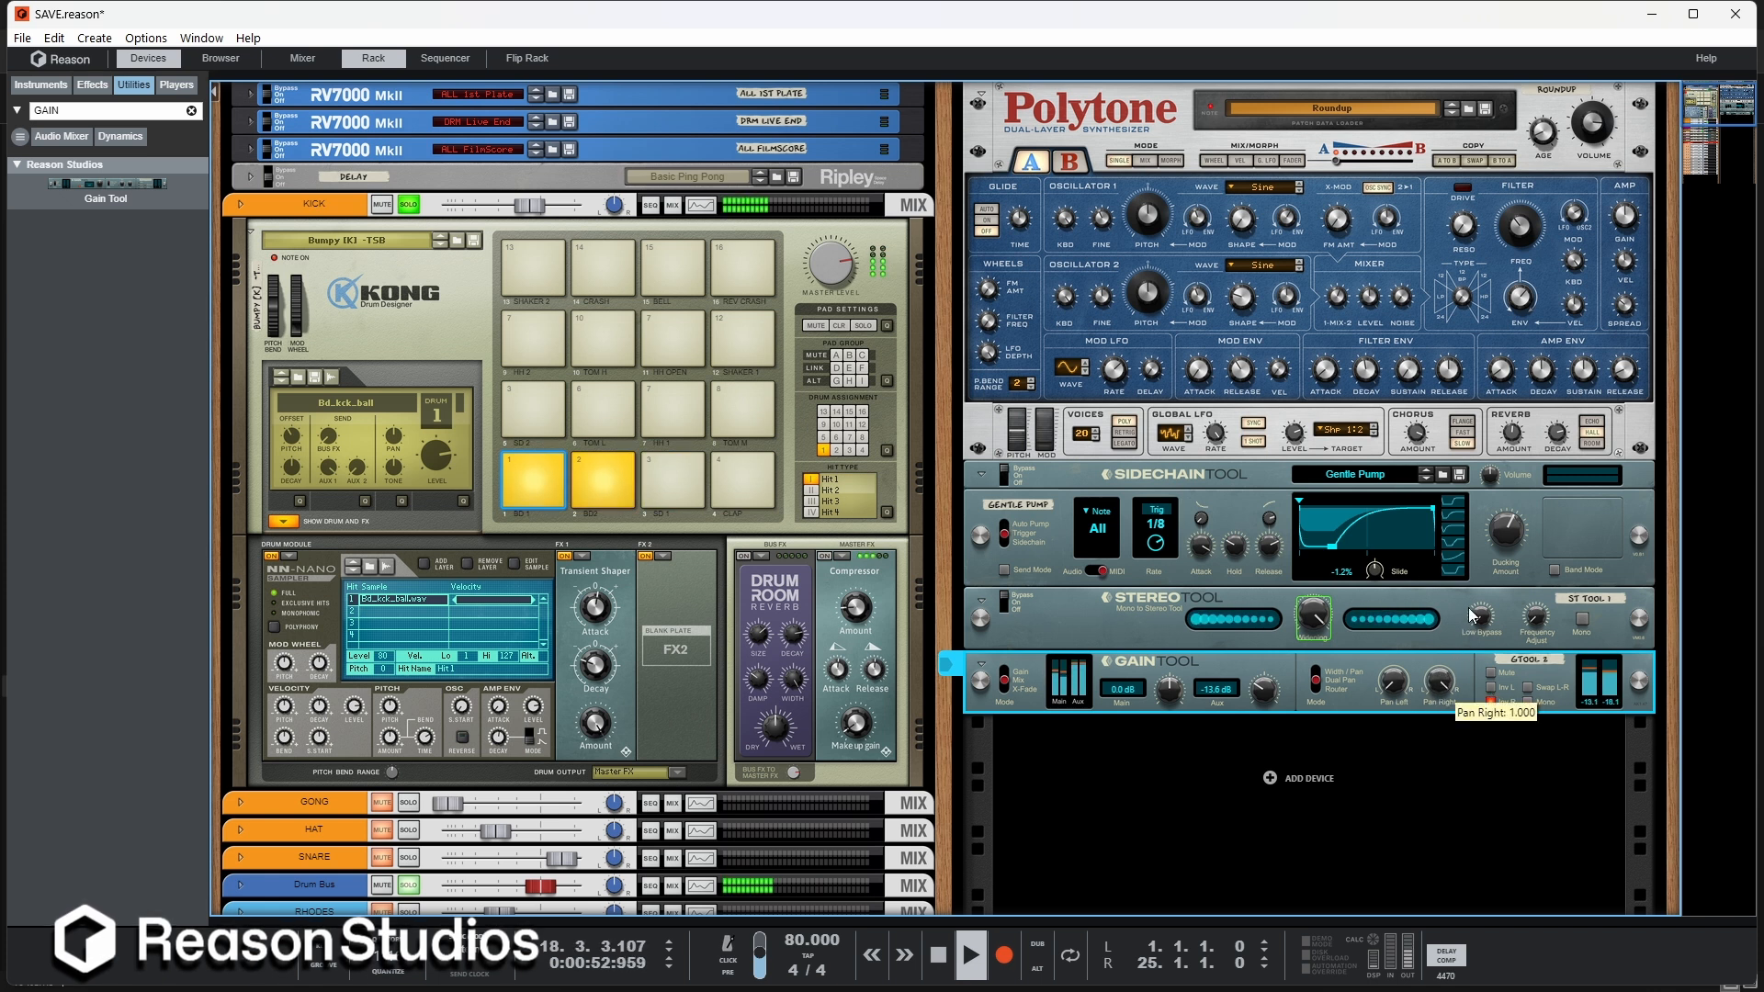
left_click(1490, 687)
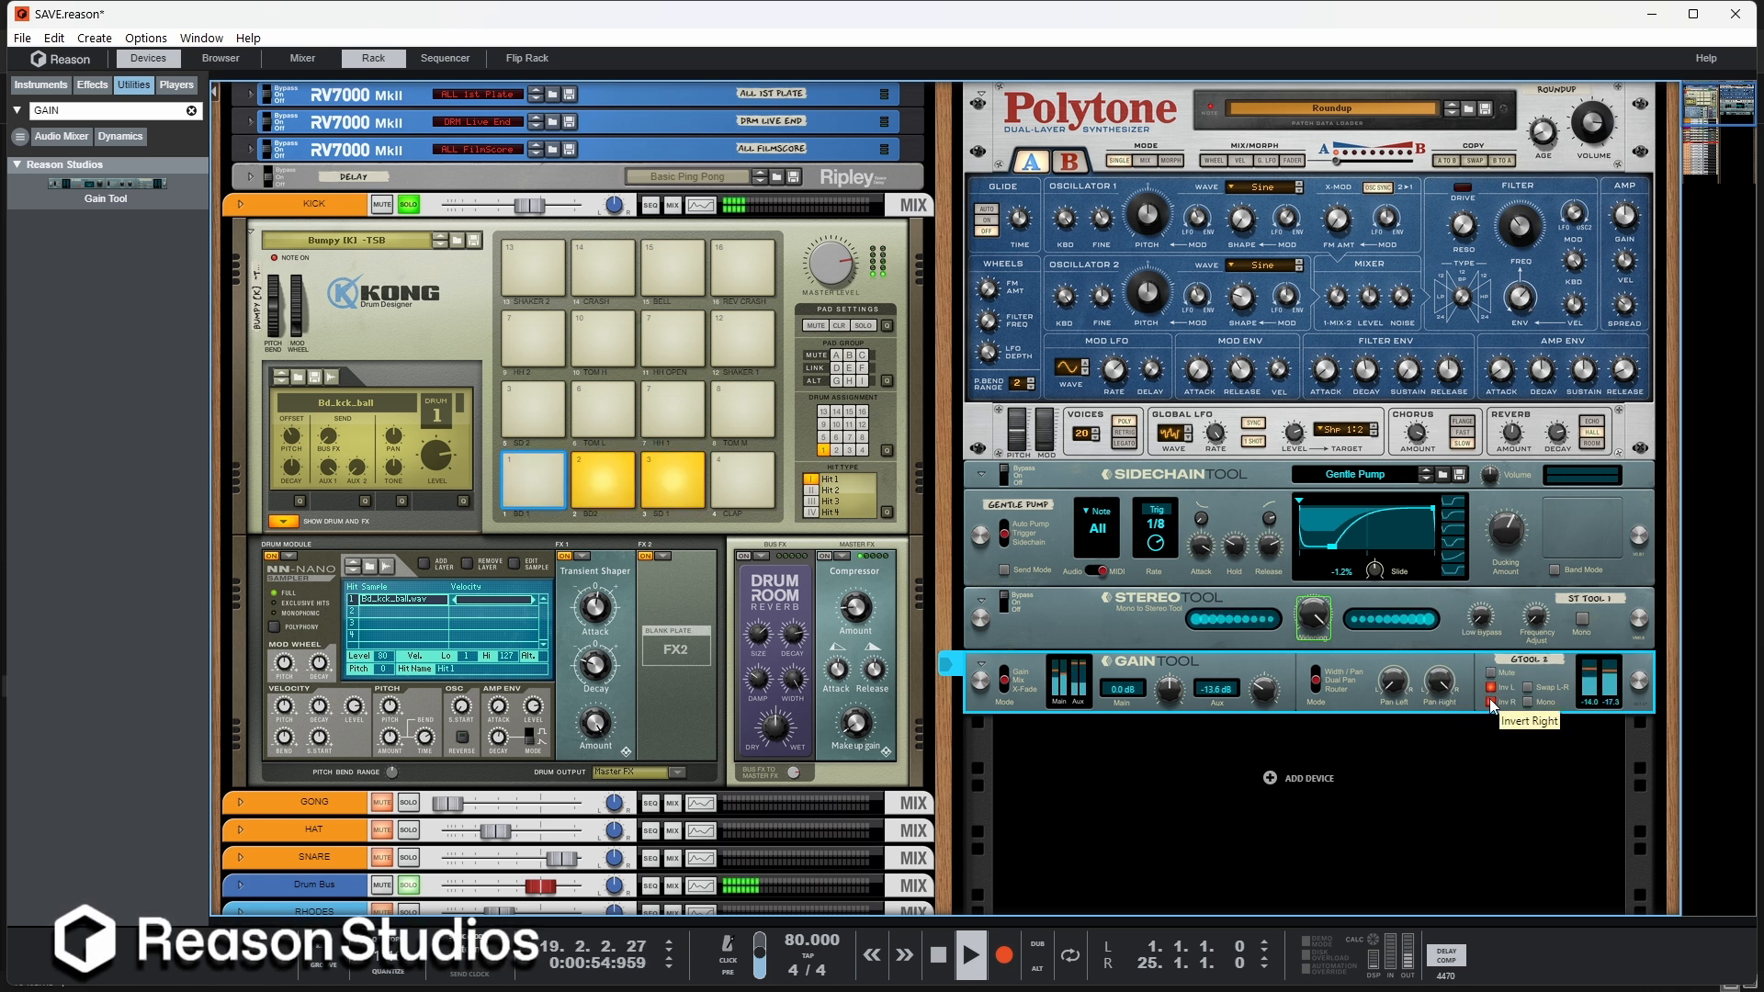
left_click(1528, 702)
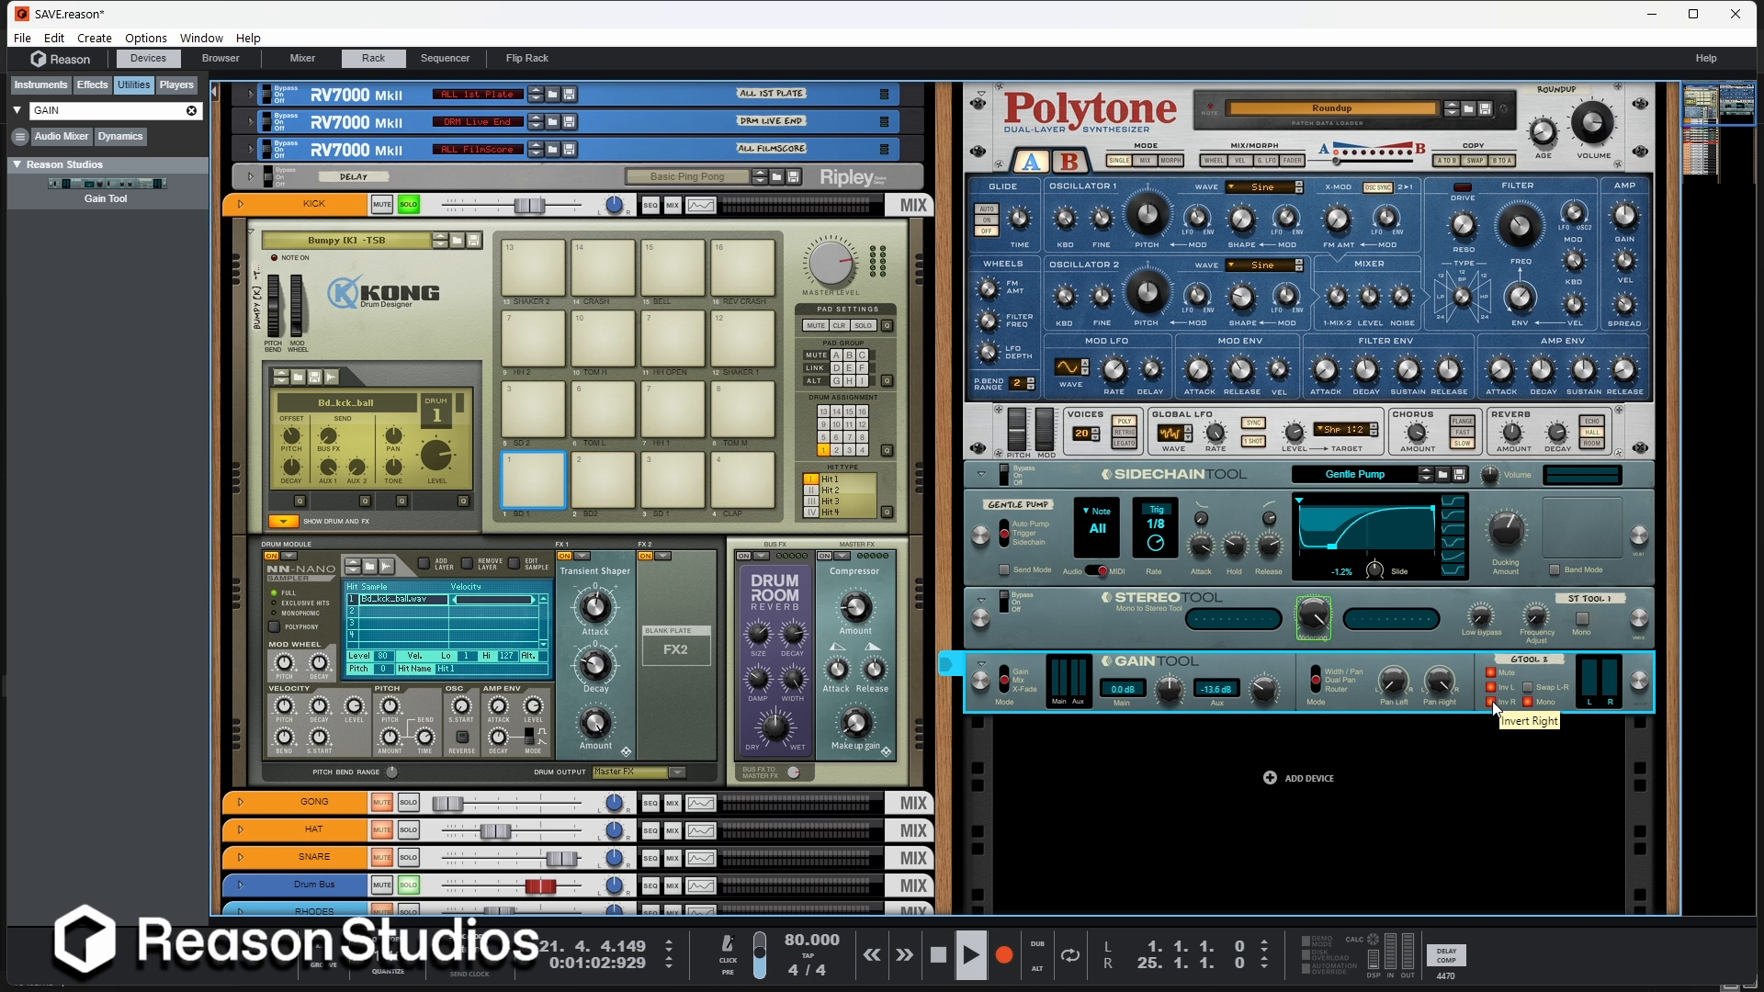
left_click(1528, 688)
left_click(1528, 703)
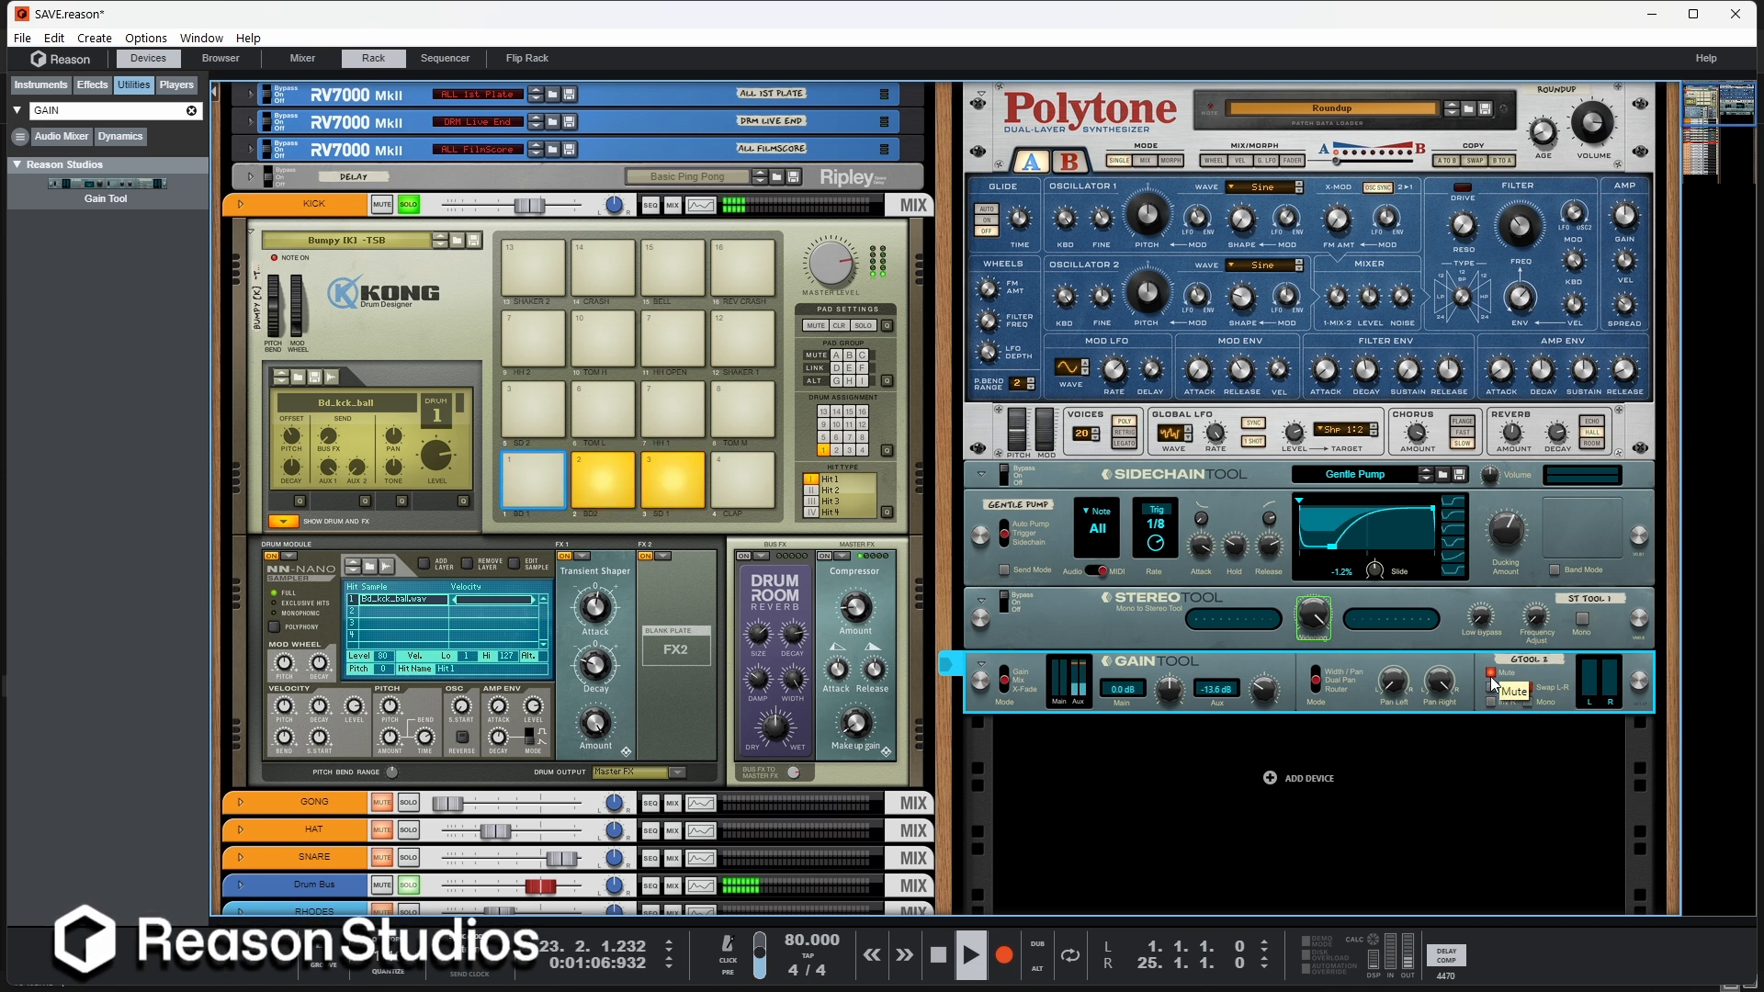
left_click(1492, 677)
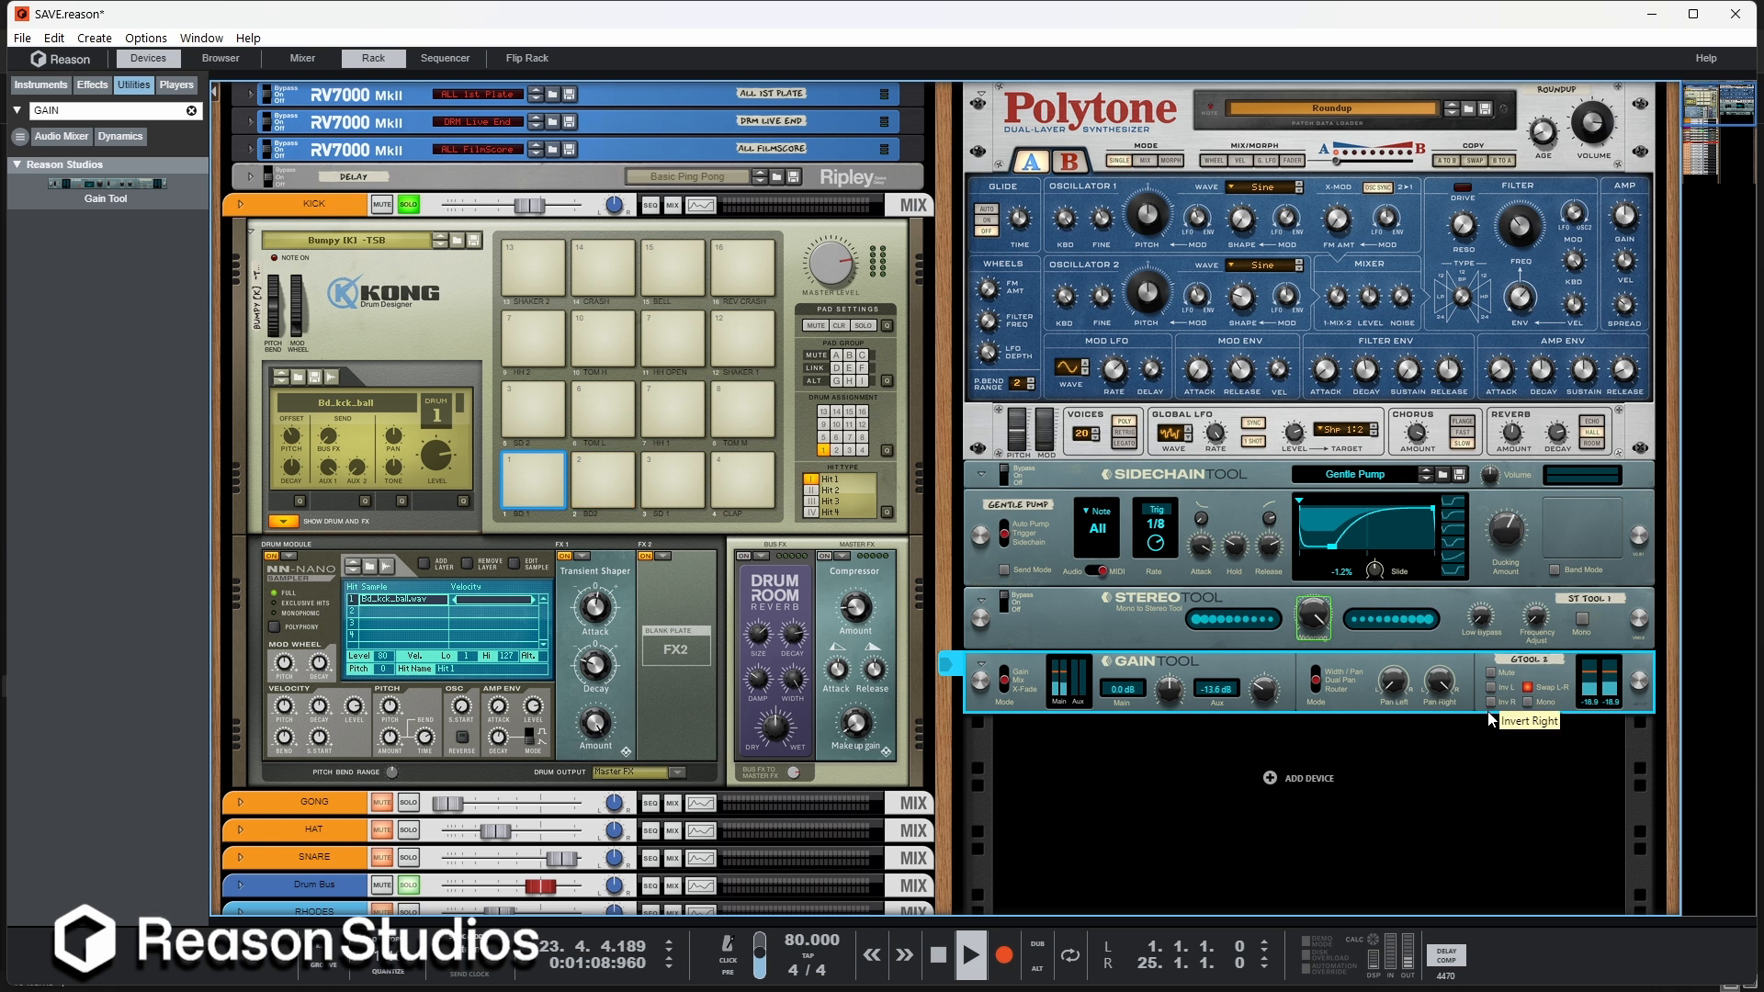
Step: Set the Gain Tool to X-Fade mode, check its rear cabling, and play the track with X-Fade at -1.000
key("space")
left_click(1006, 693)
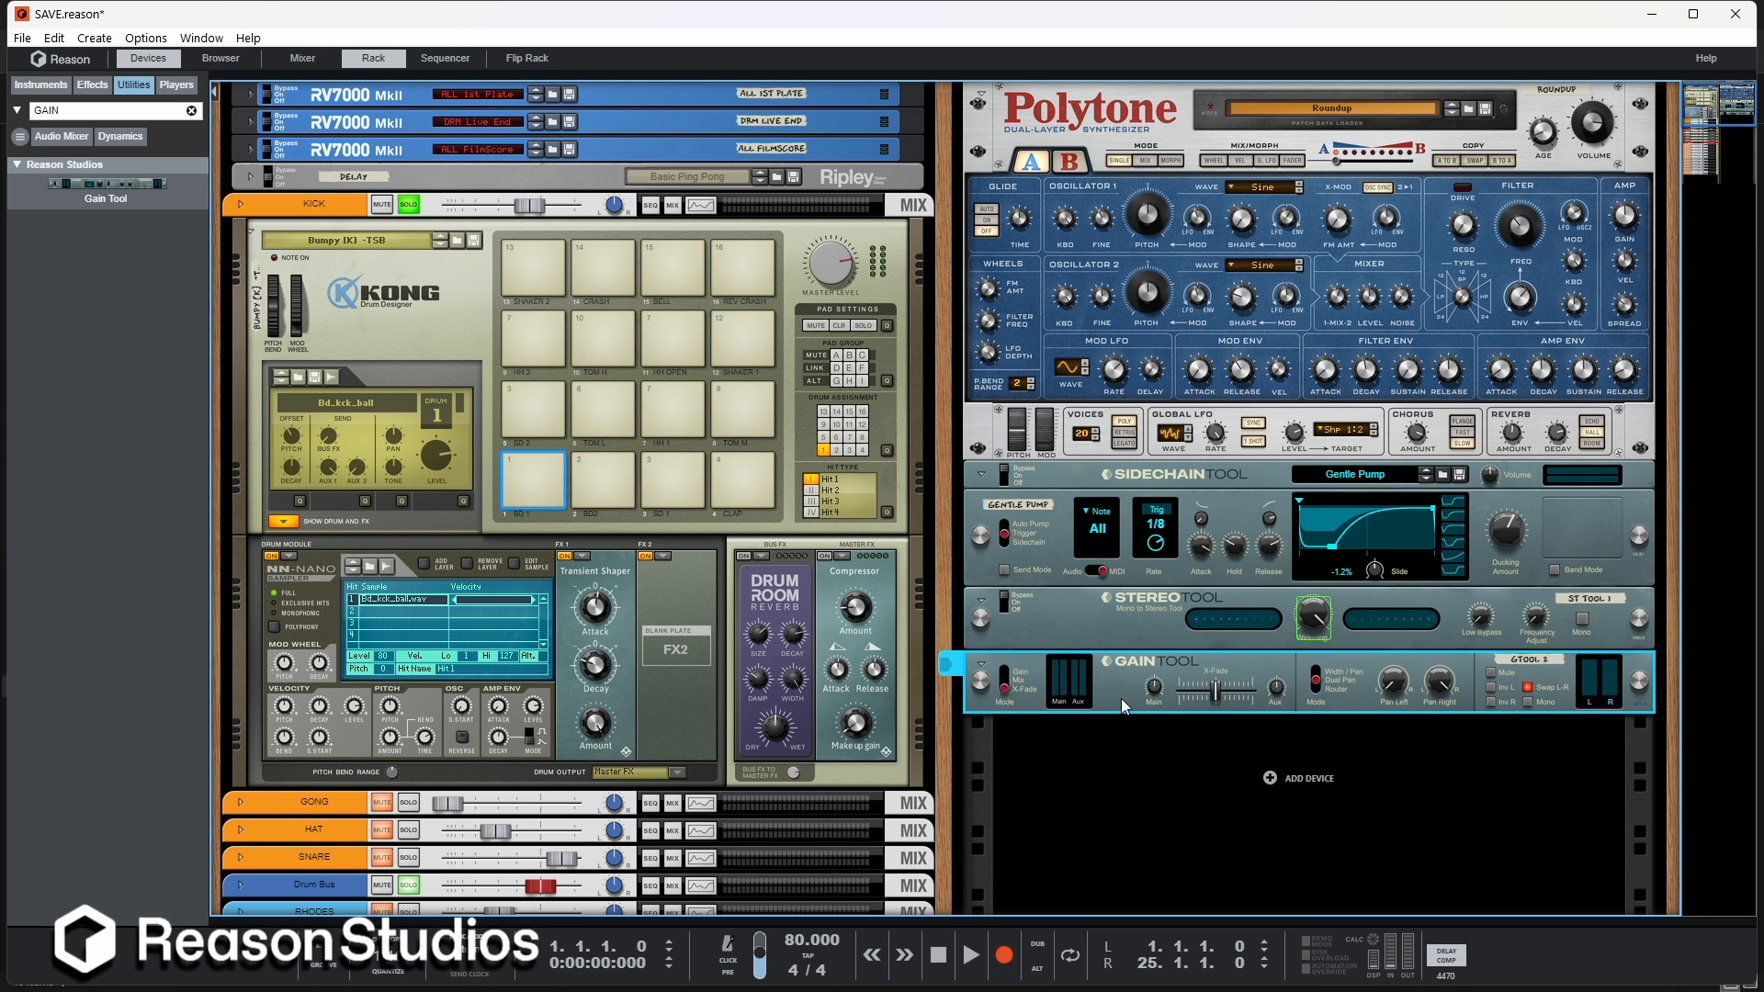
key("Tab")
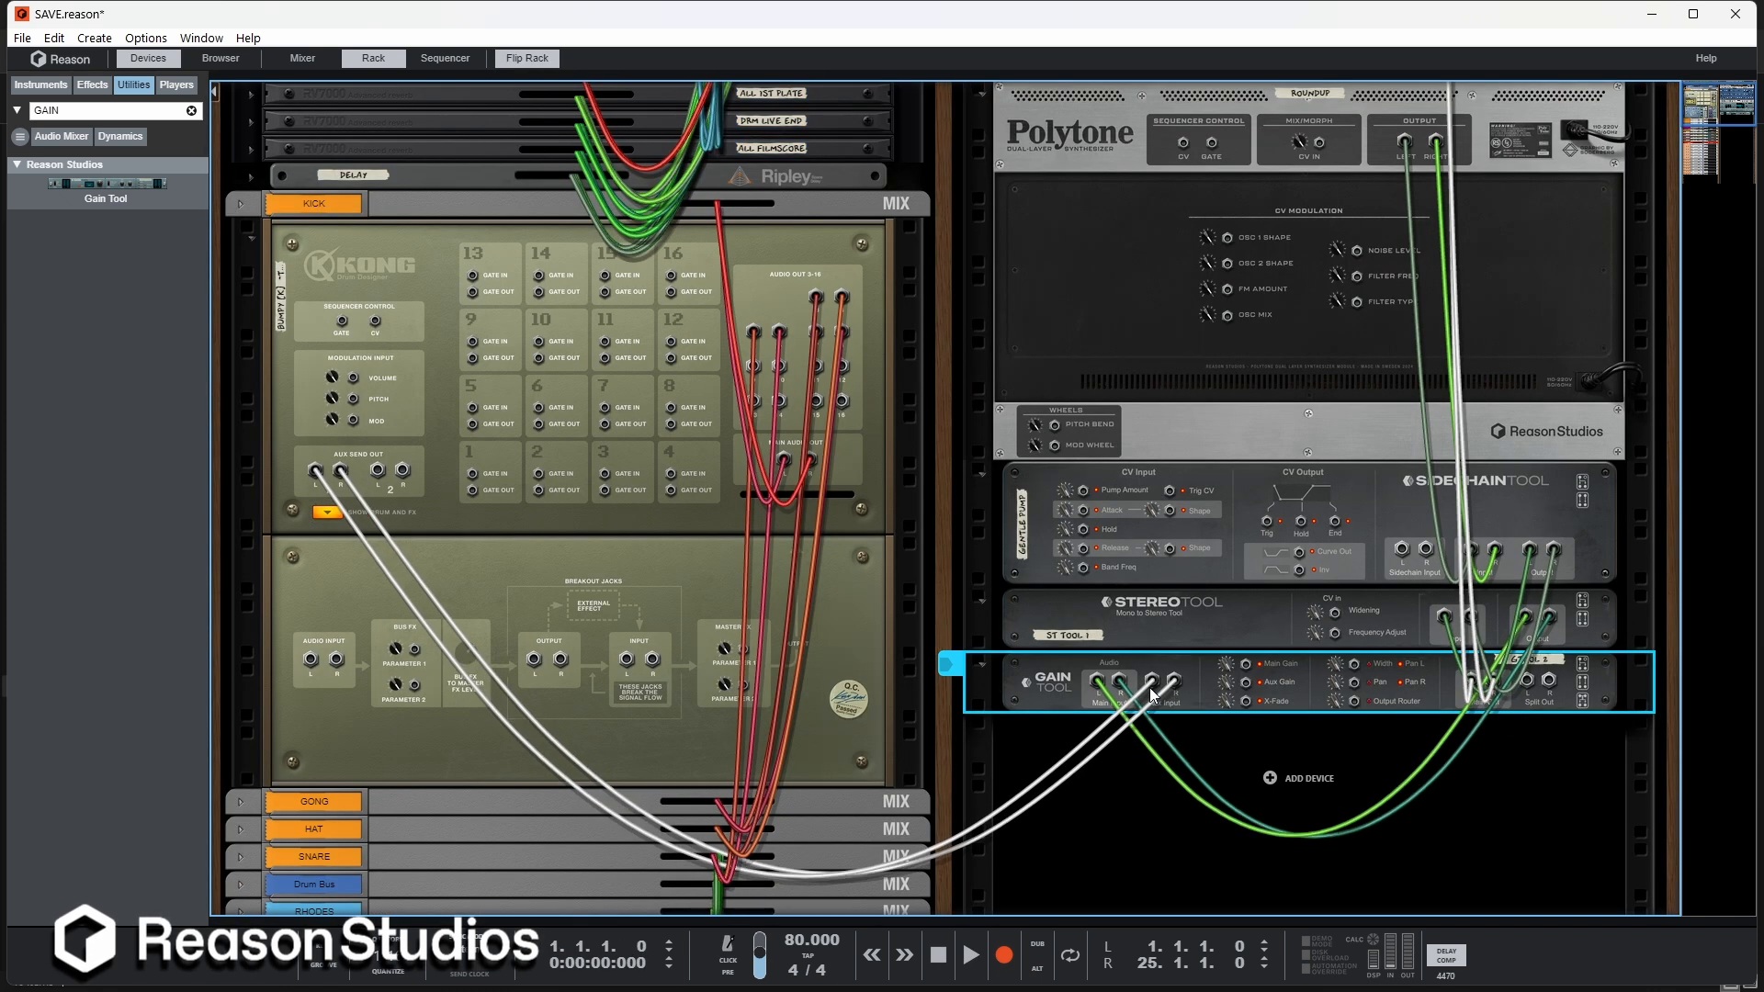
key("Tab")
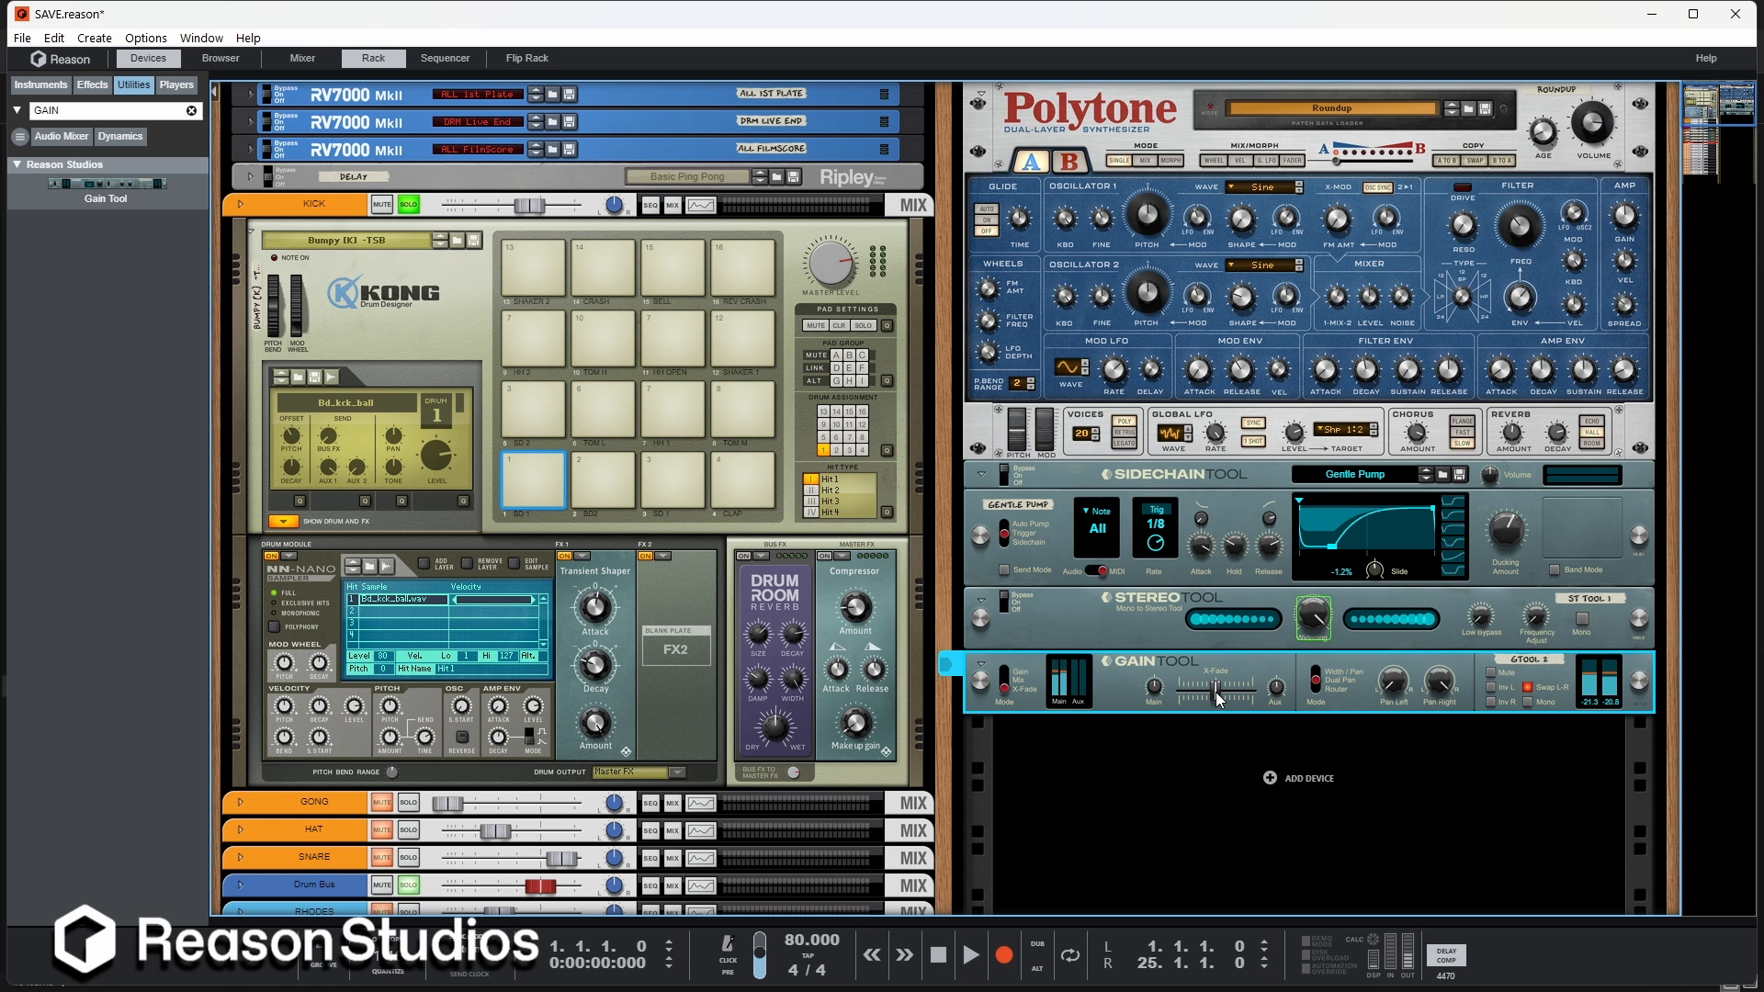
left_click_drag(1225, 699, 1180, 698)
key("space")
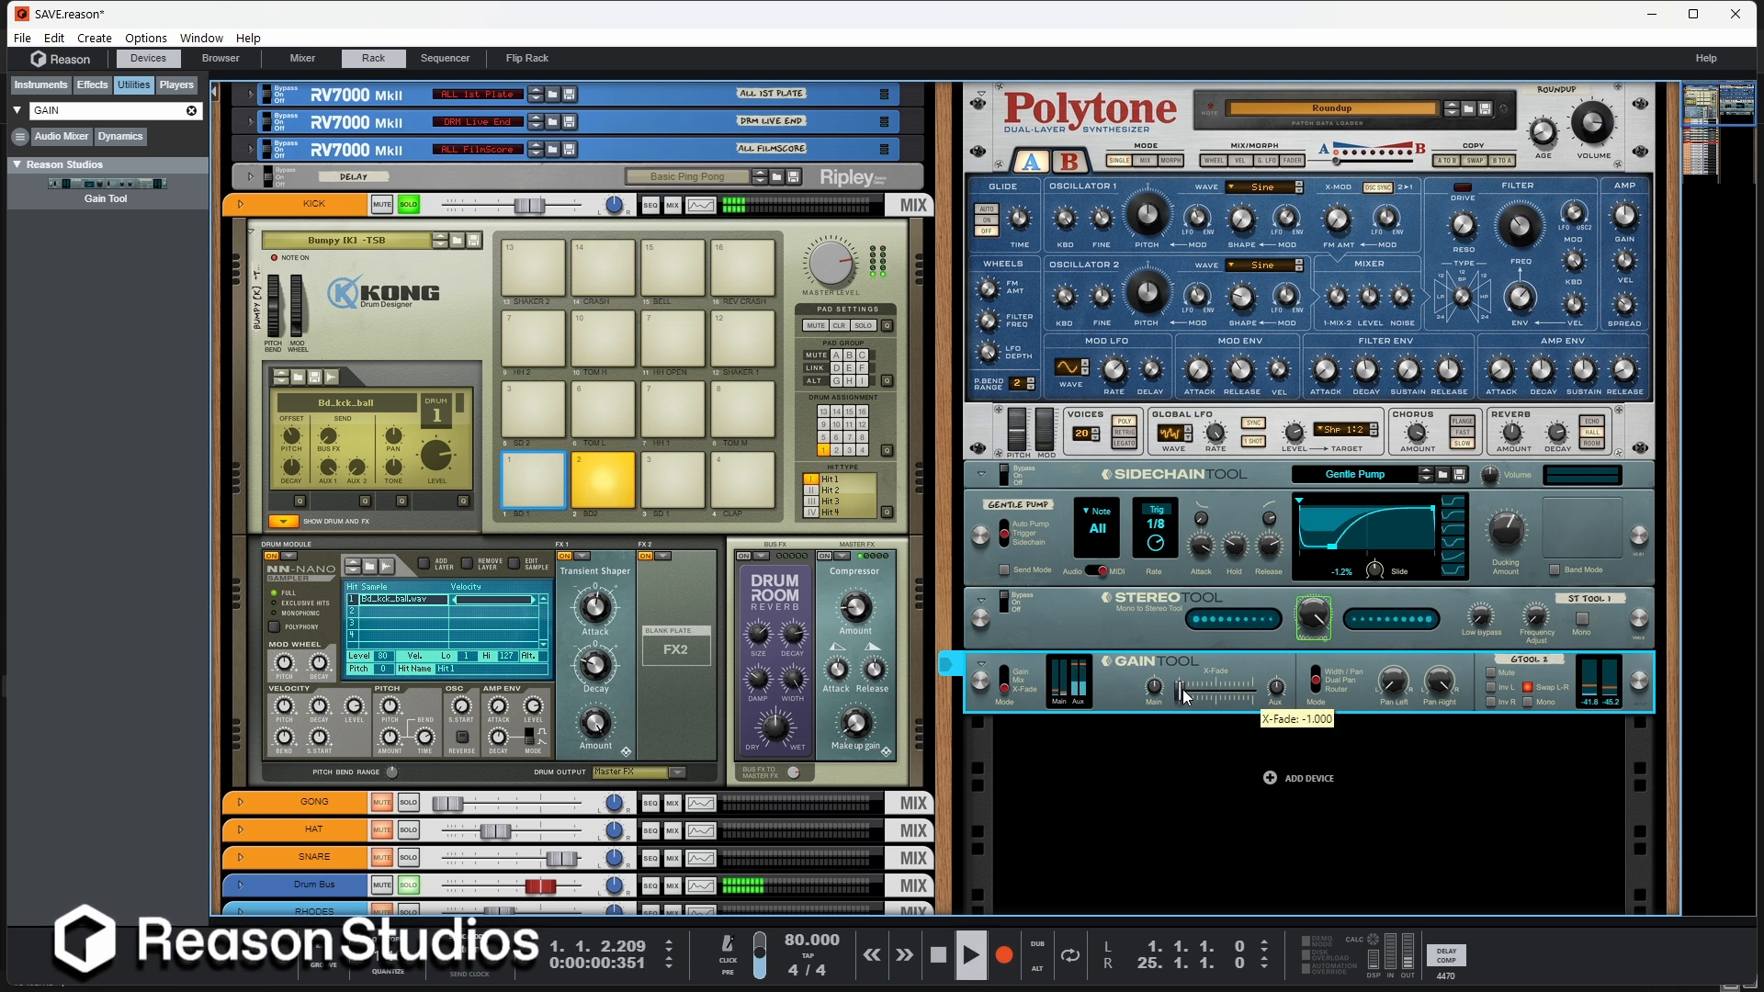
mouse_move(1185, 700)
left_mouse_down()
mouse_move(1254, 698)
mouse_move(1180, 698)
left_mouse_up()
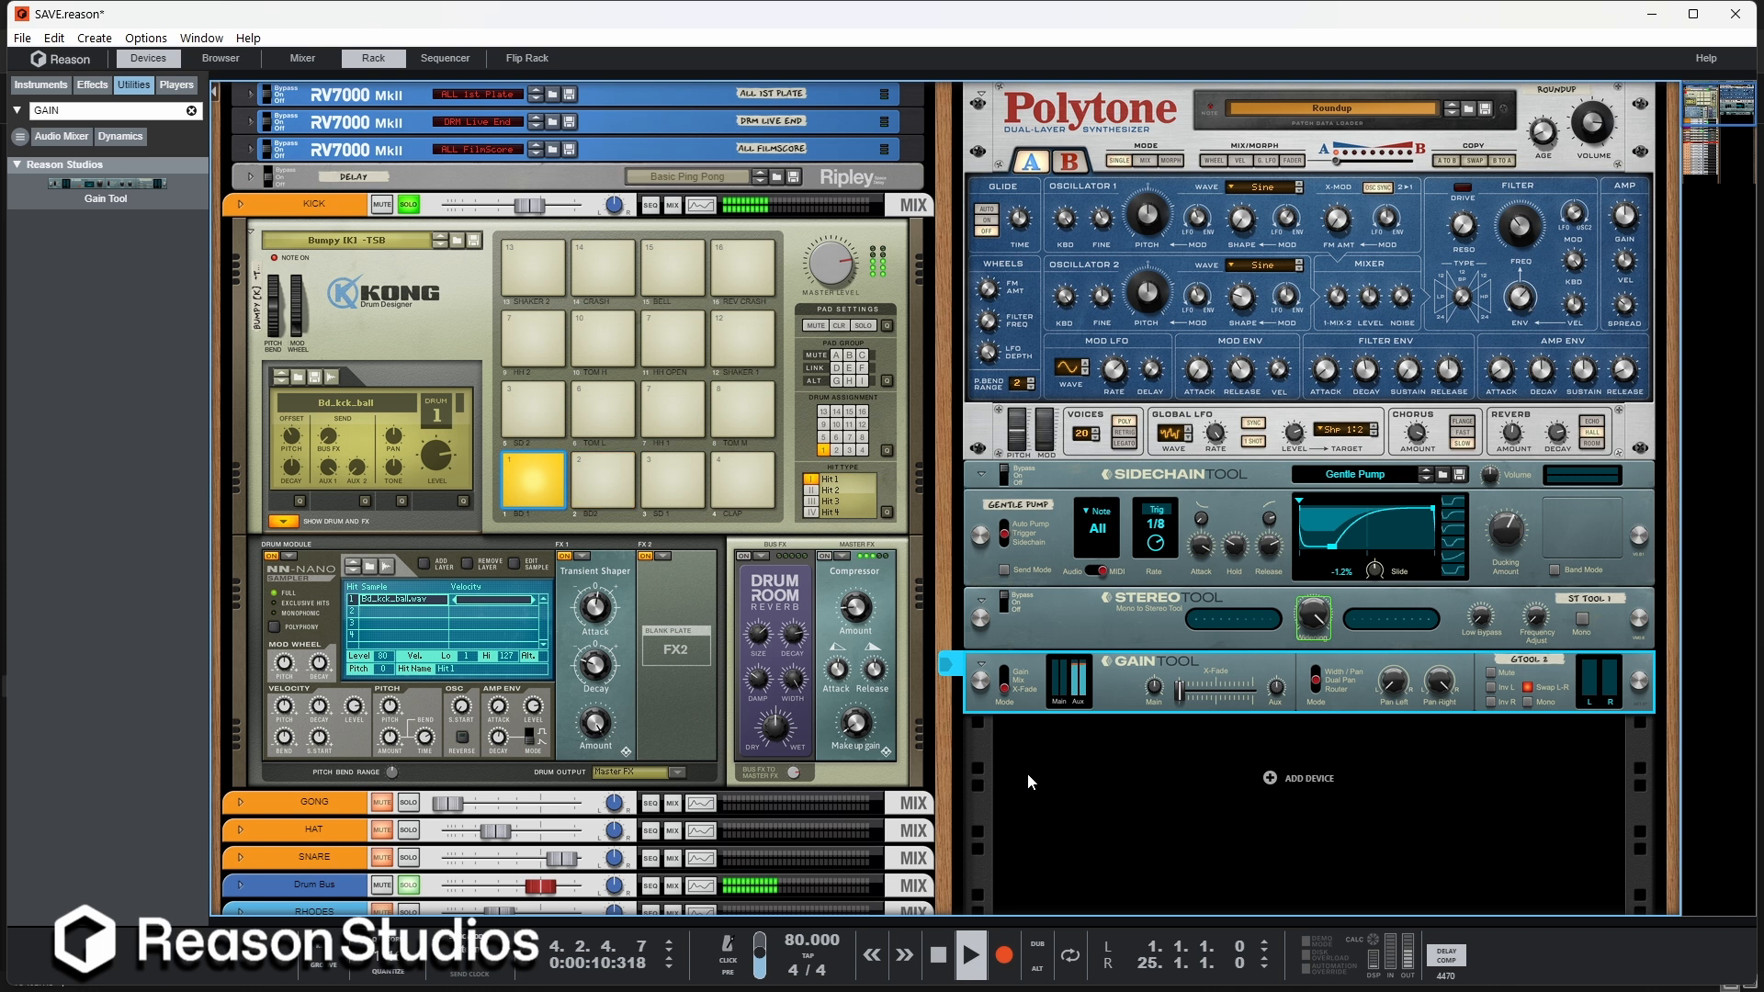
Step: Turn off the KICK channel's solo in the mixer and return the Gain Tool's X-Fade to the centre
scroll(1053, 579, "up", 2)
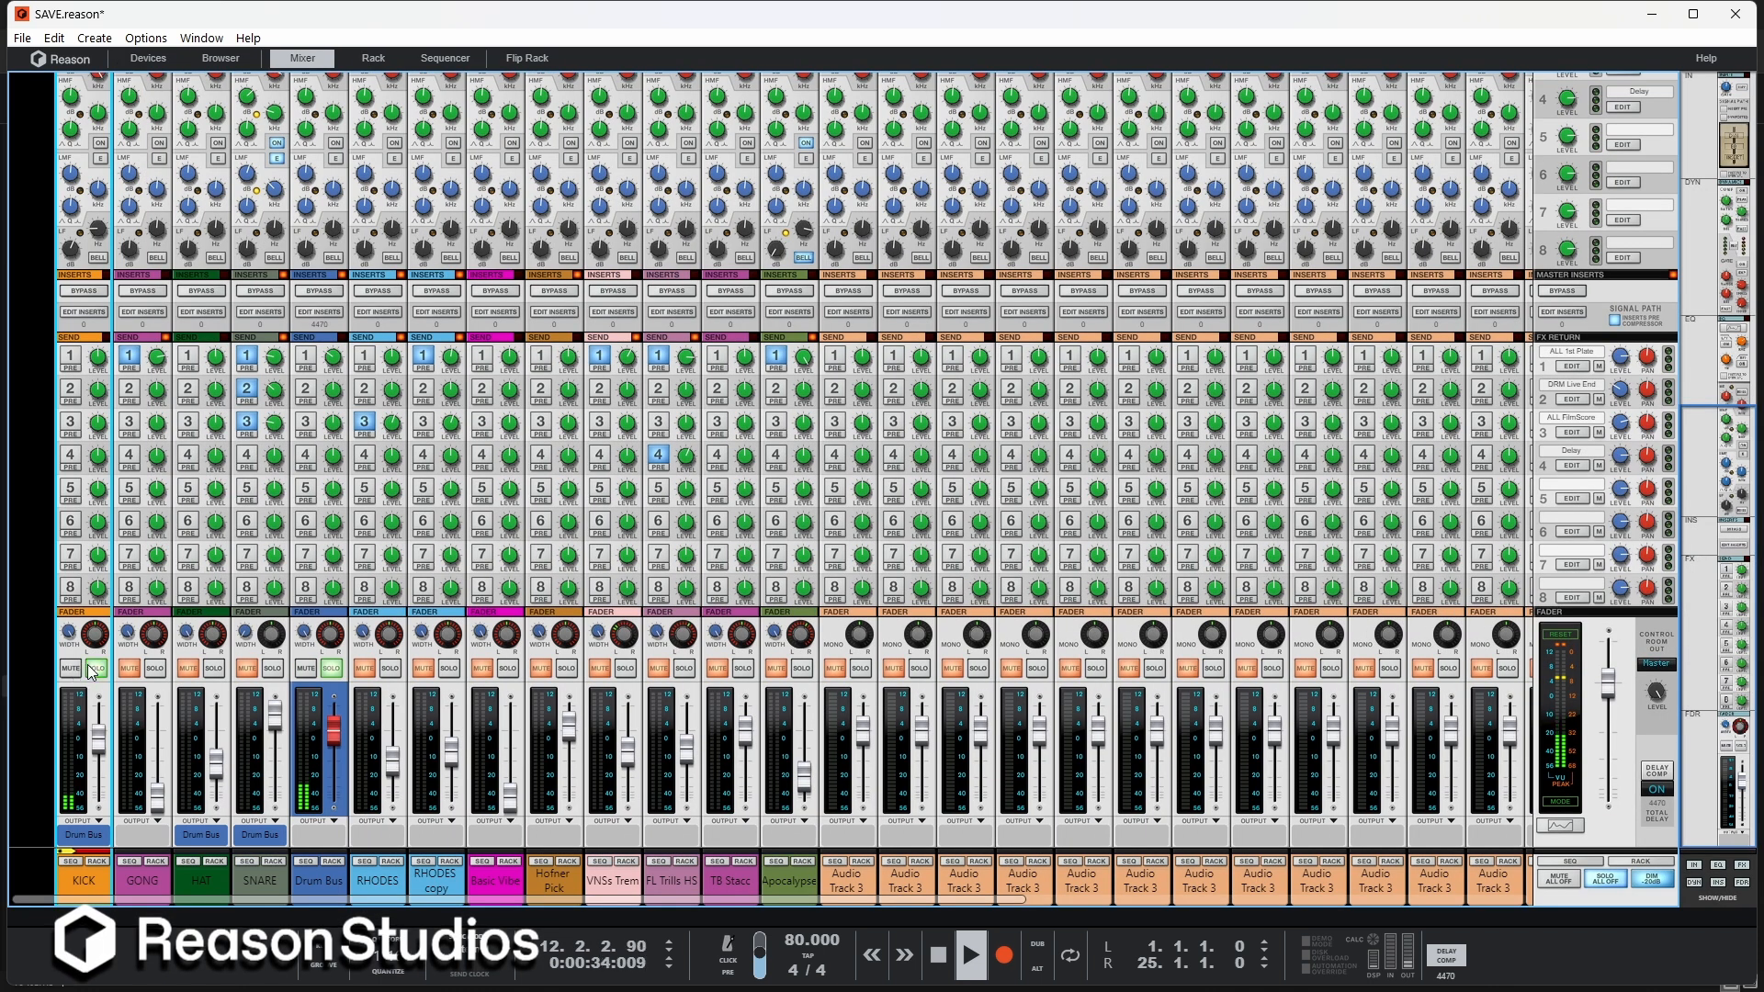
left_click(92, 671)
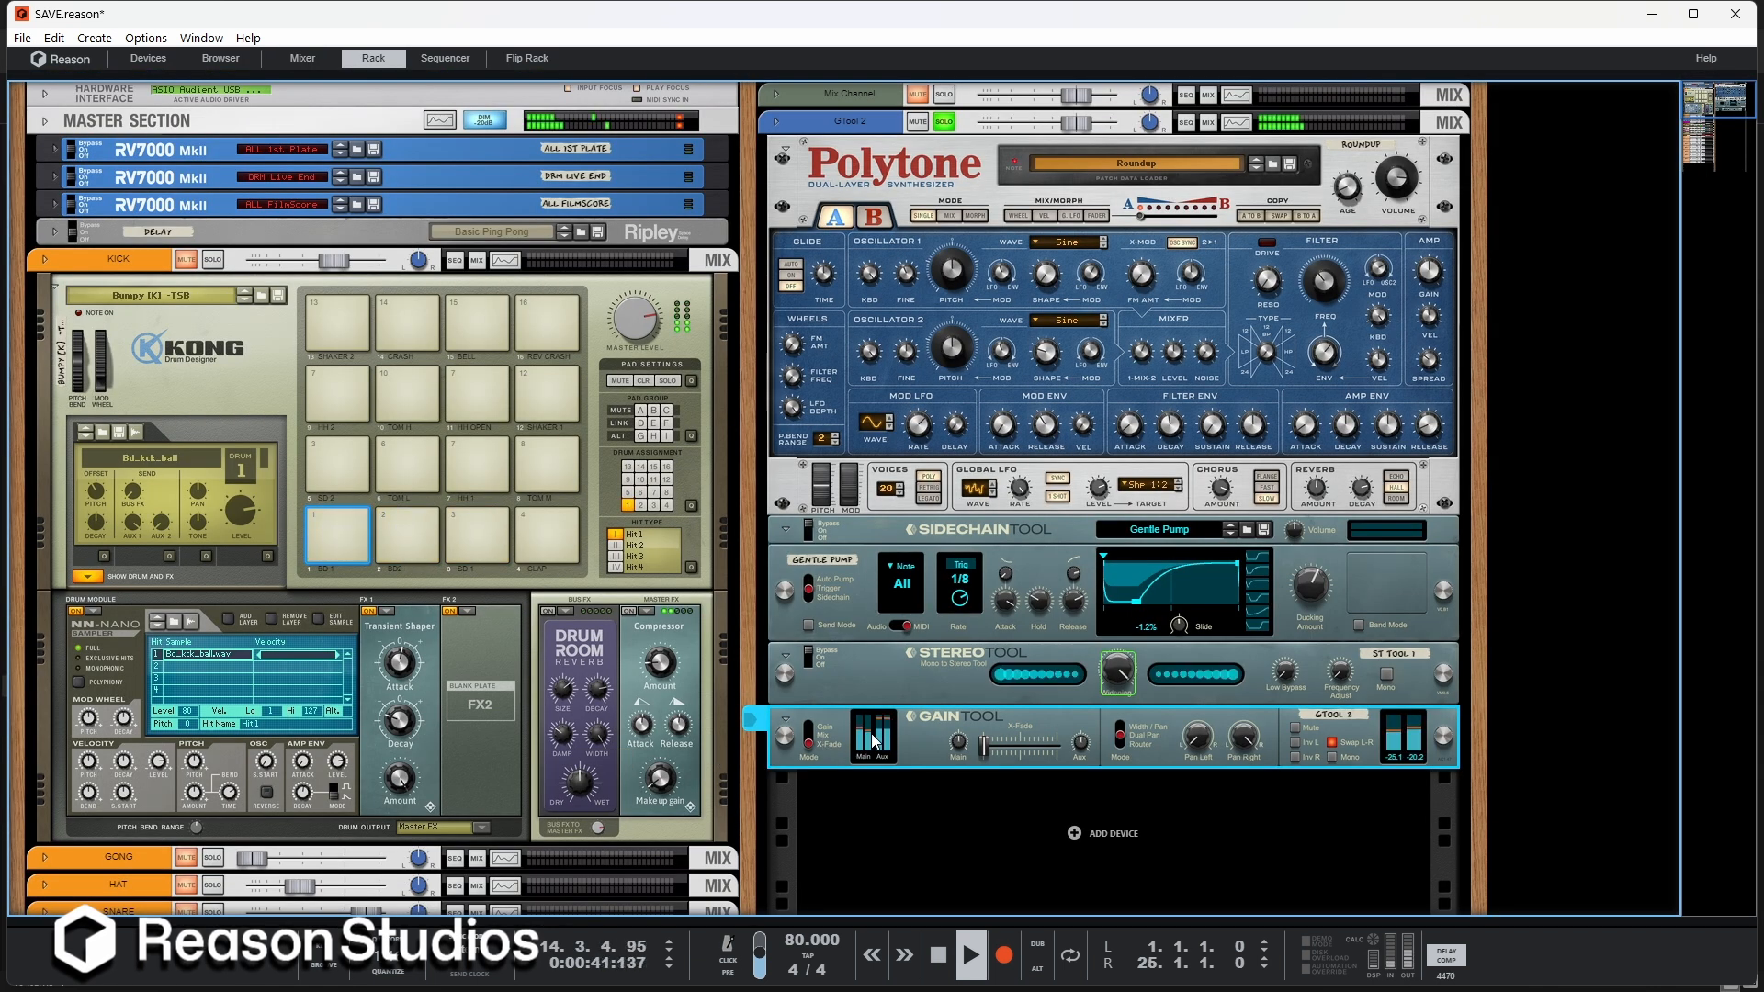
mouse_move(983, 746)
left_mouse_down()
mouse_move(1055, 751)
mouse_move(1017, 737)
left_mouse_up()
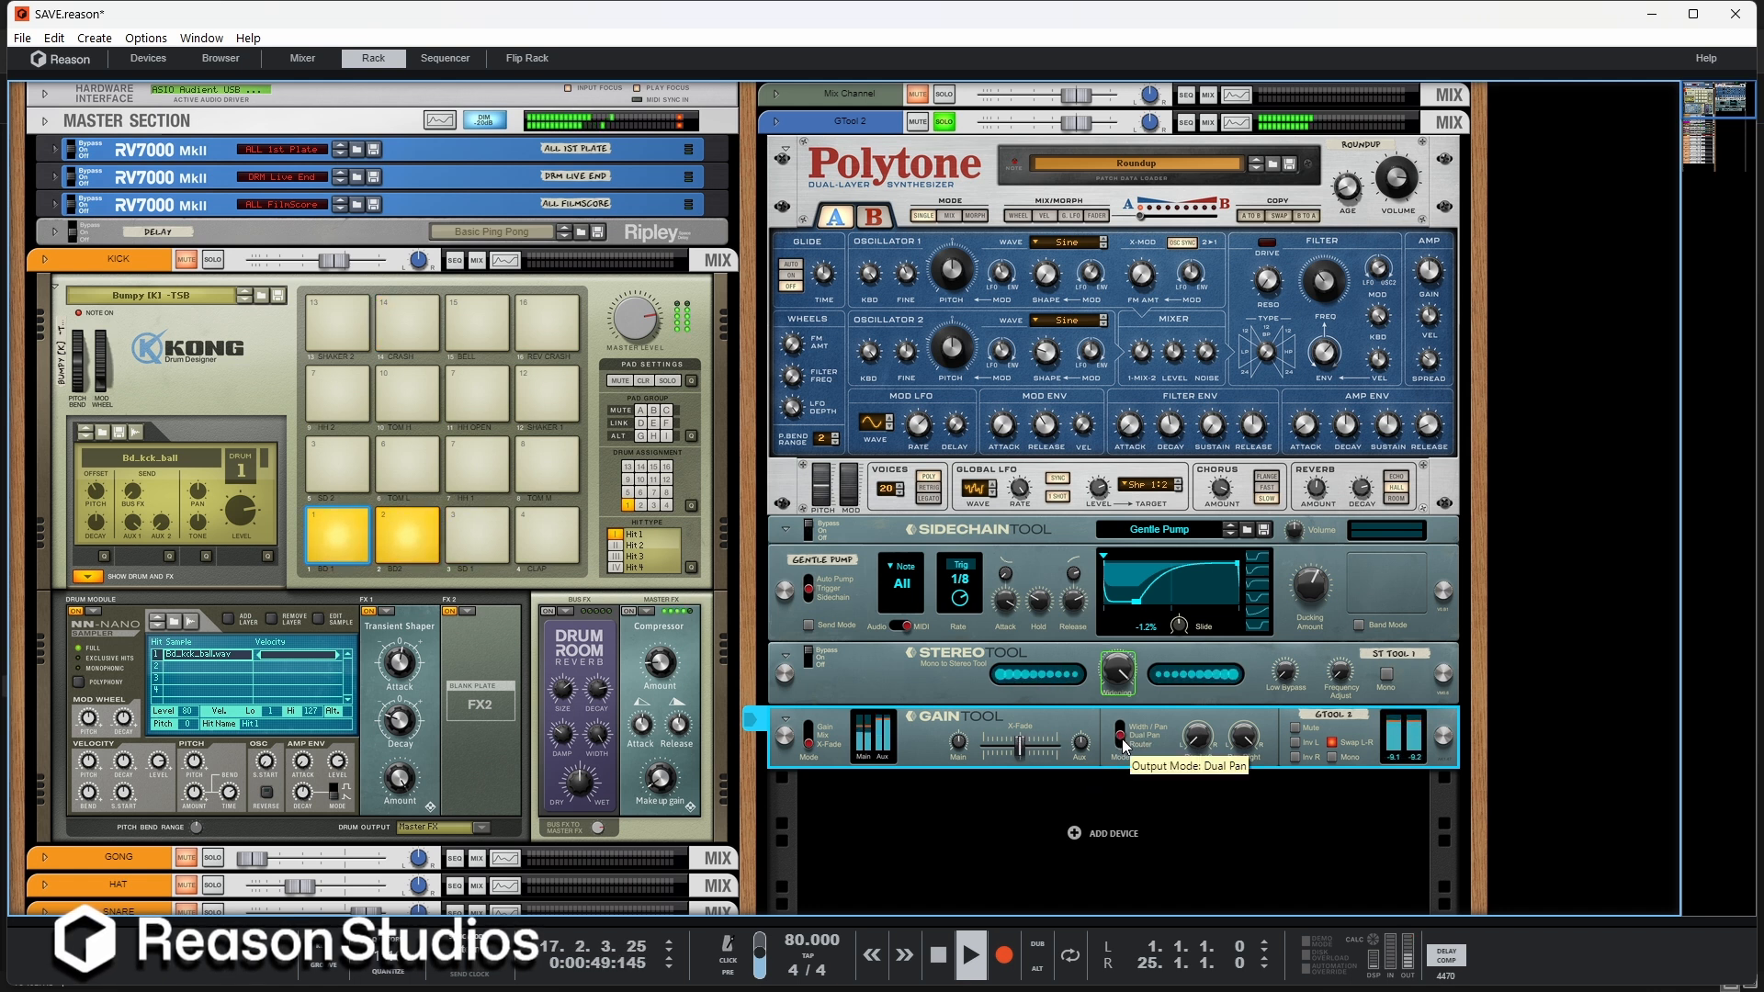
key("Tab")
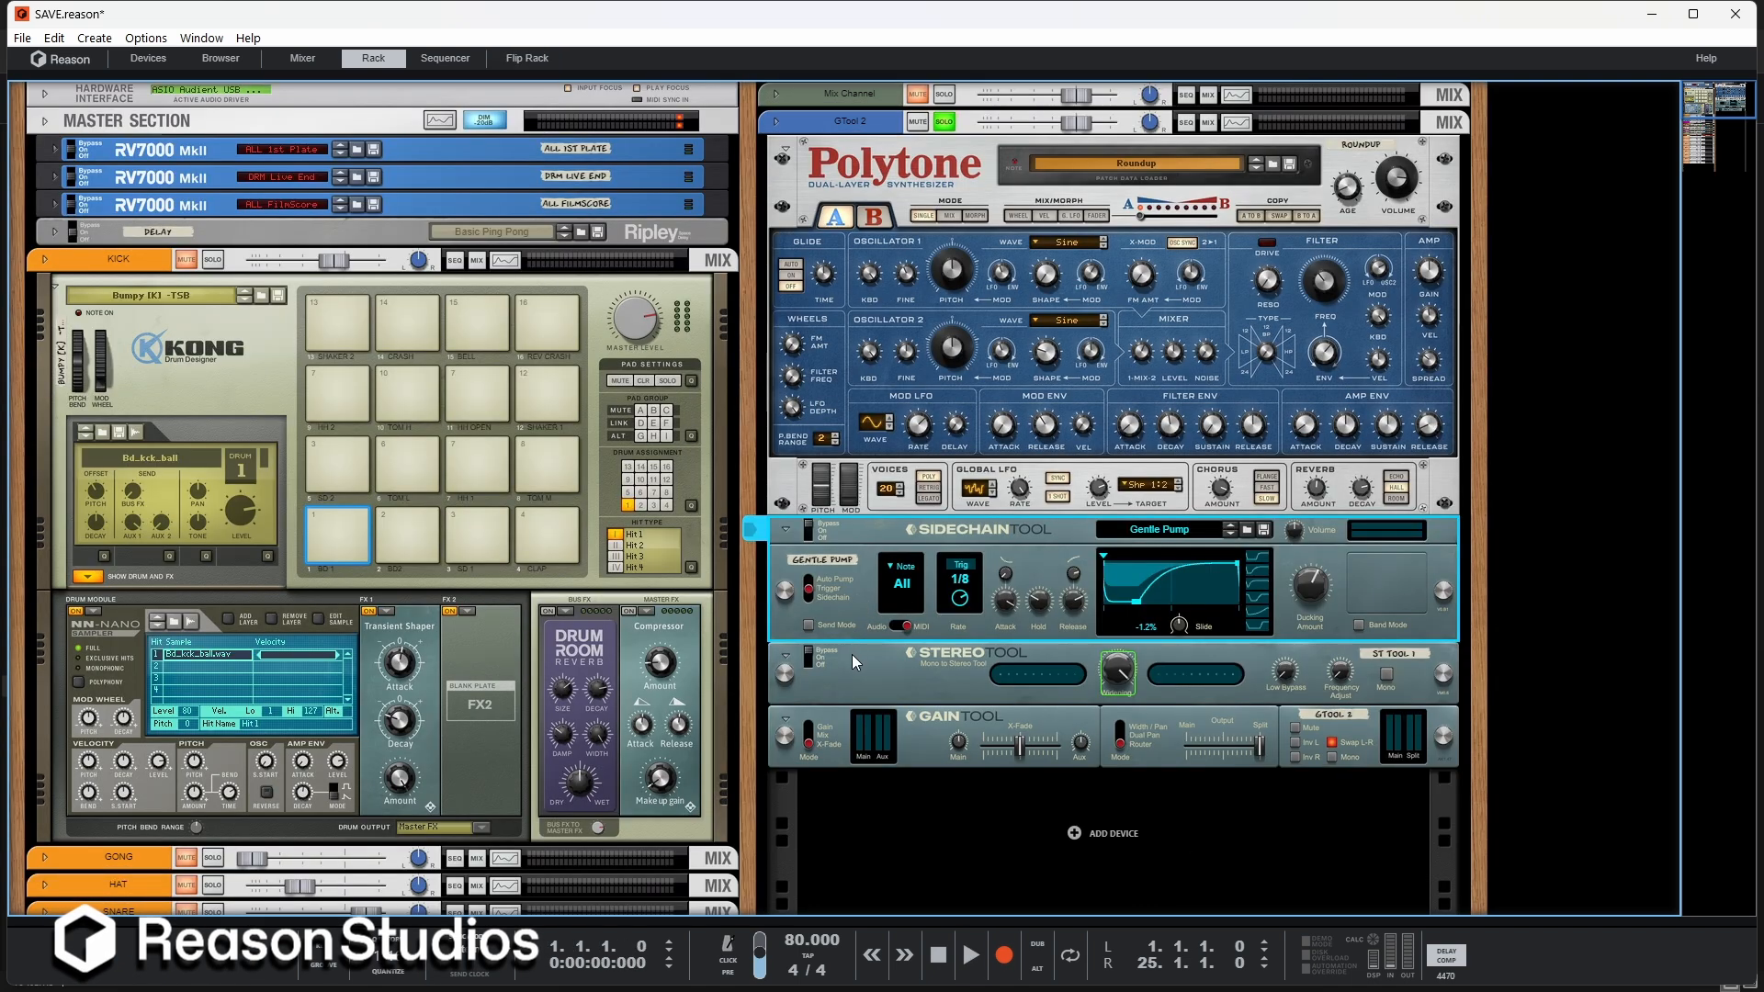
Step: Search the effect devices for RIPLEY and add the Ripley Space Delay below the Gain Tool in the Polytone's chain
left_click(148, 58)
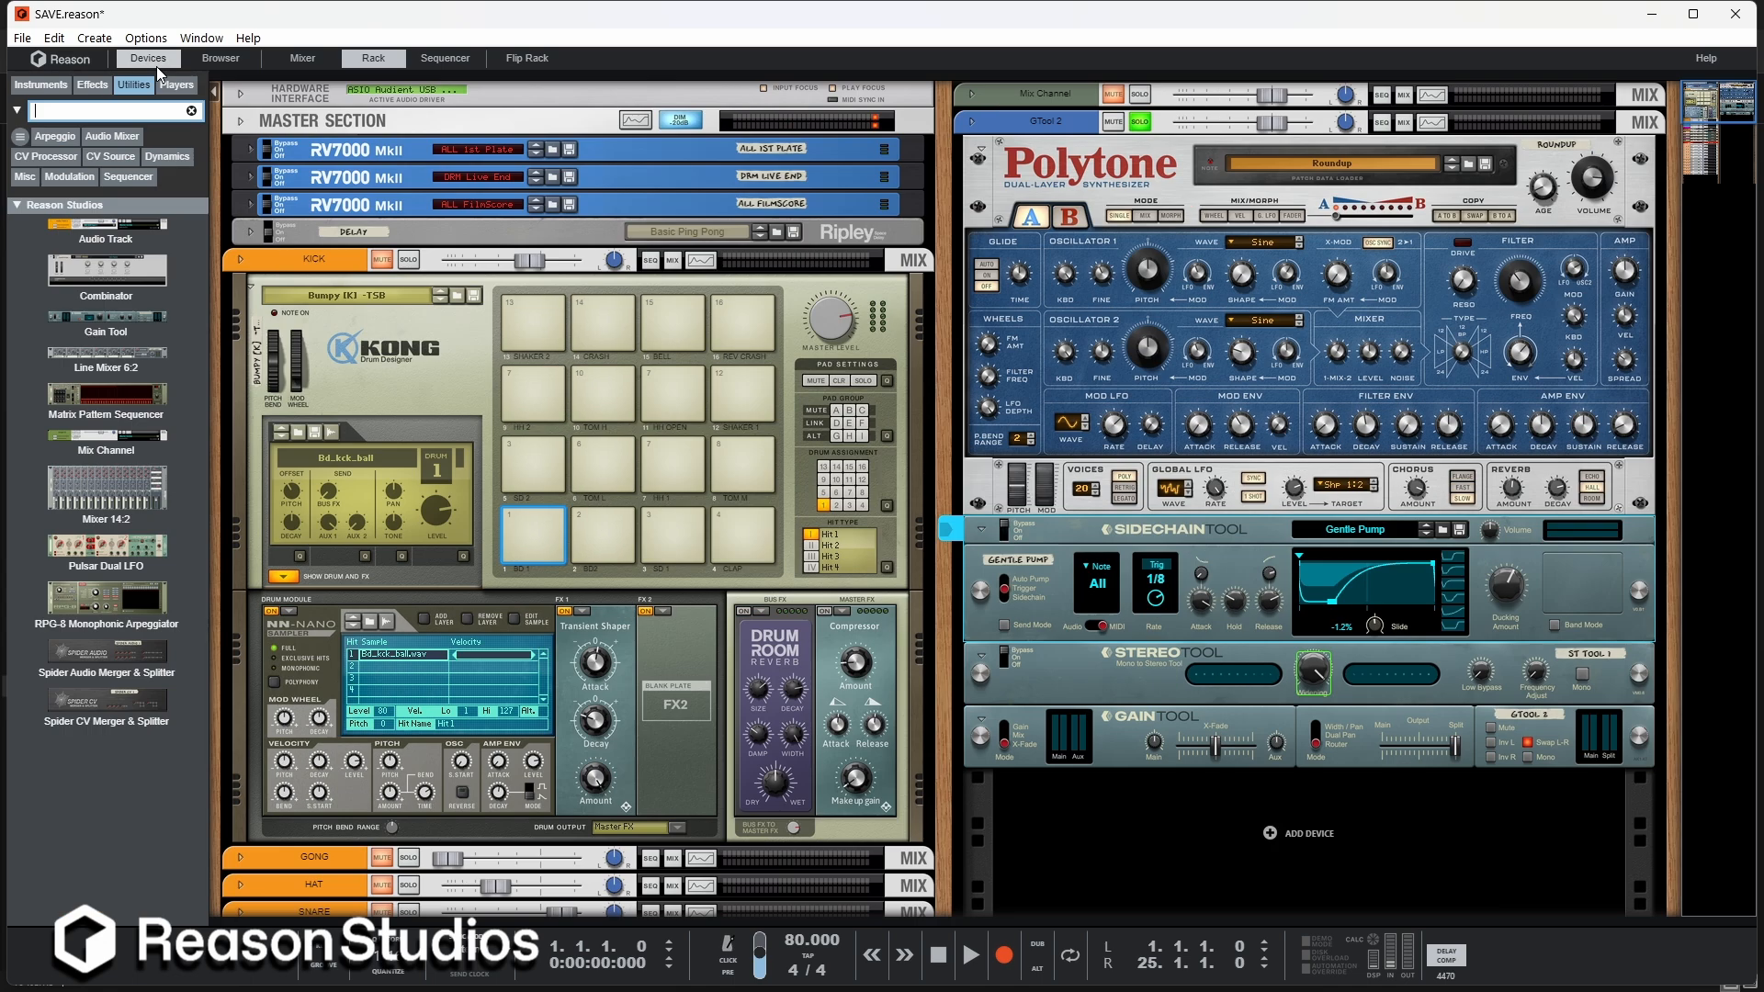
left_click(191, 111)
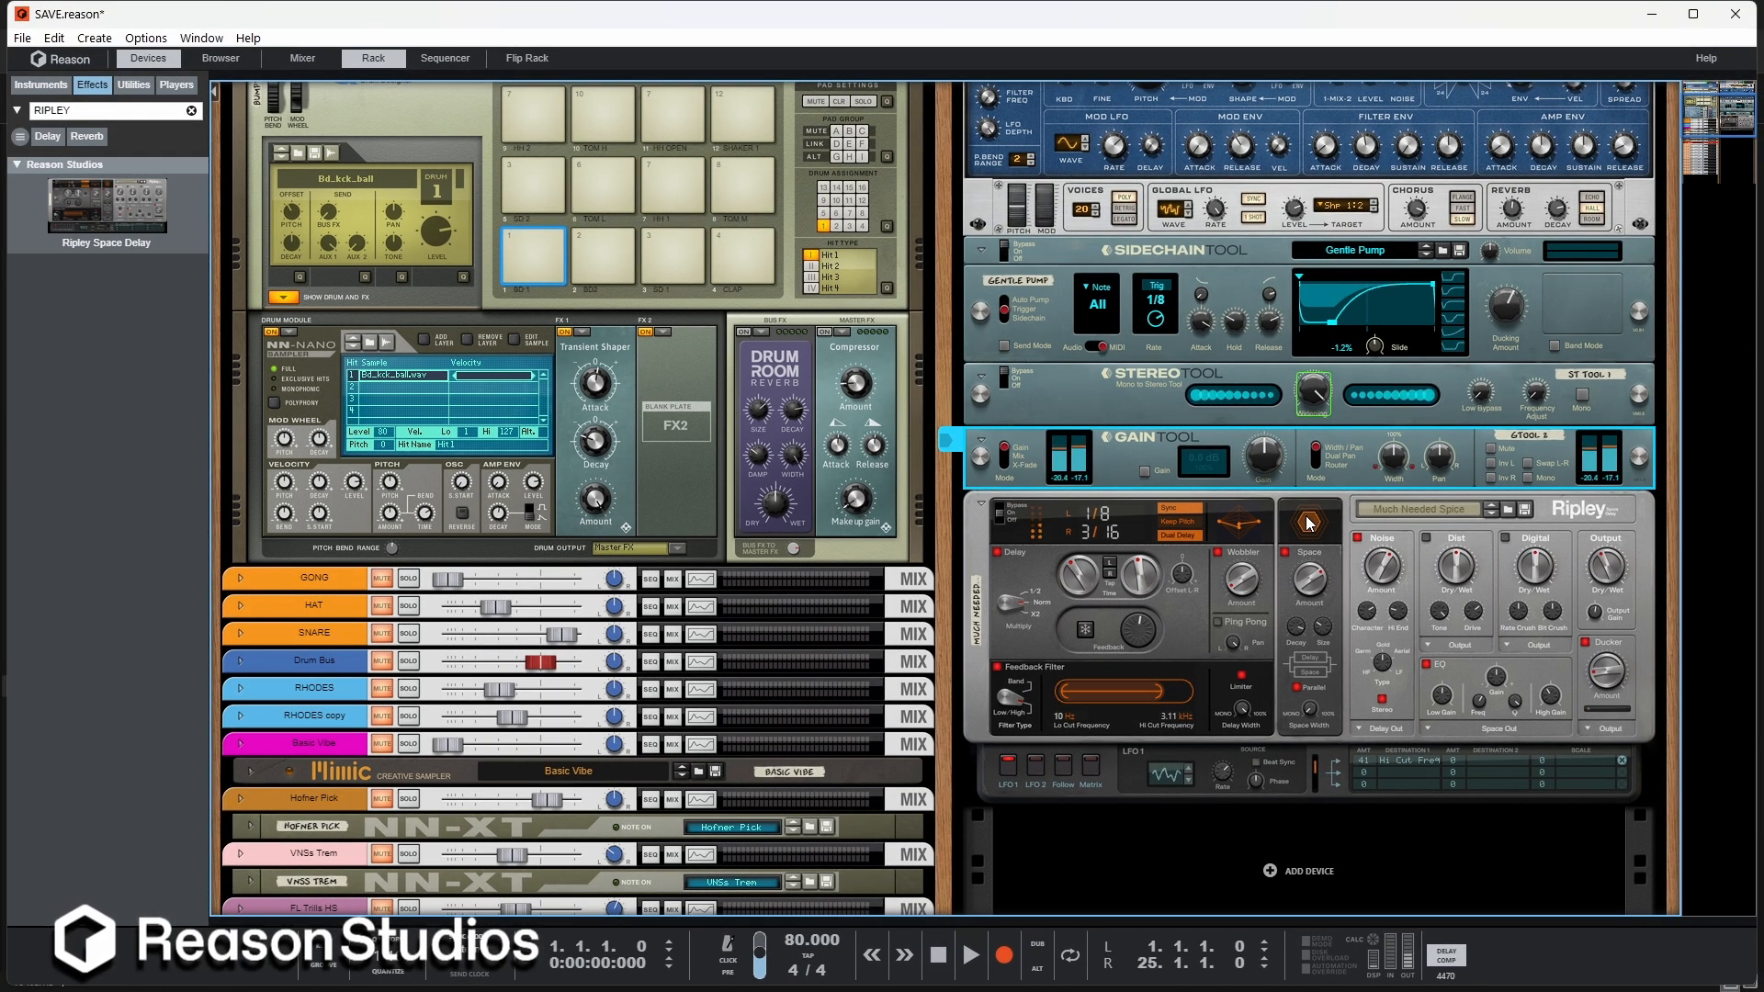
left_click(1000, 520)
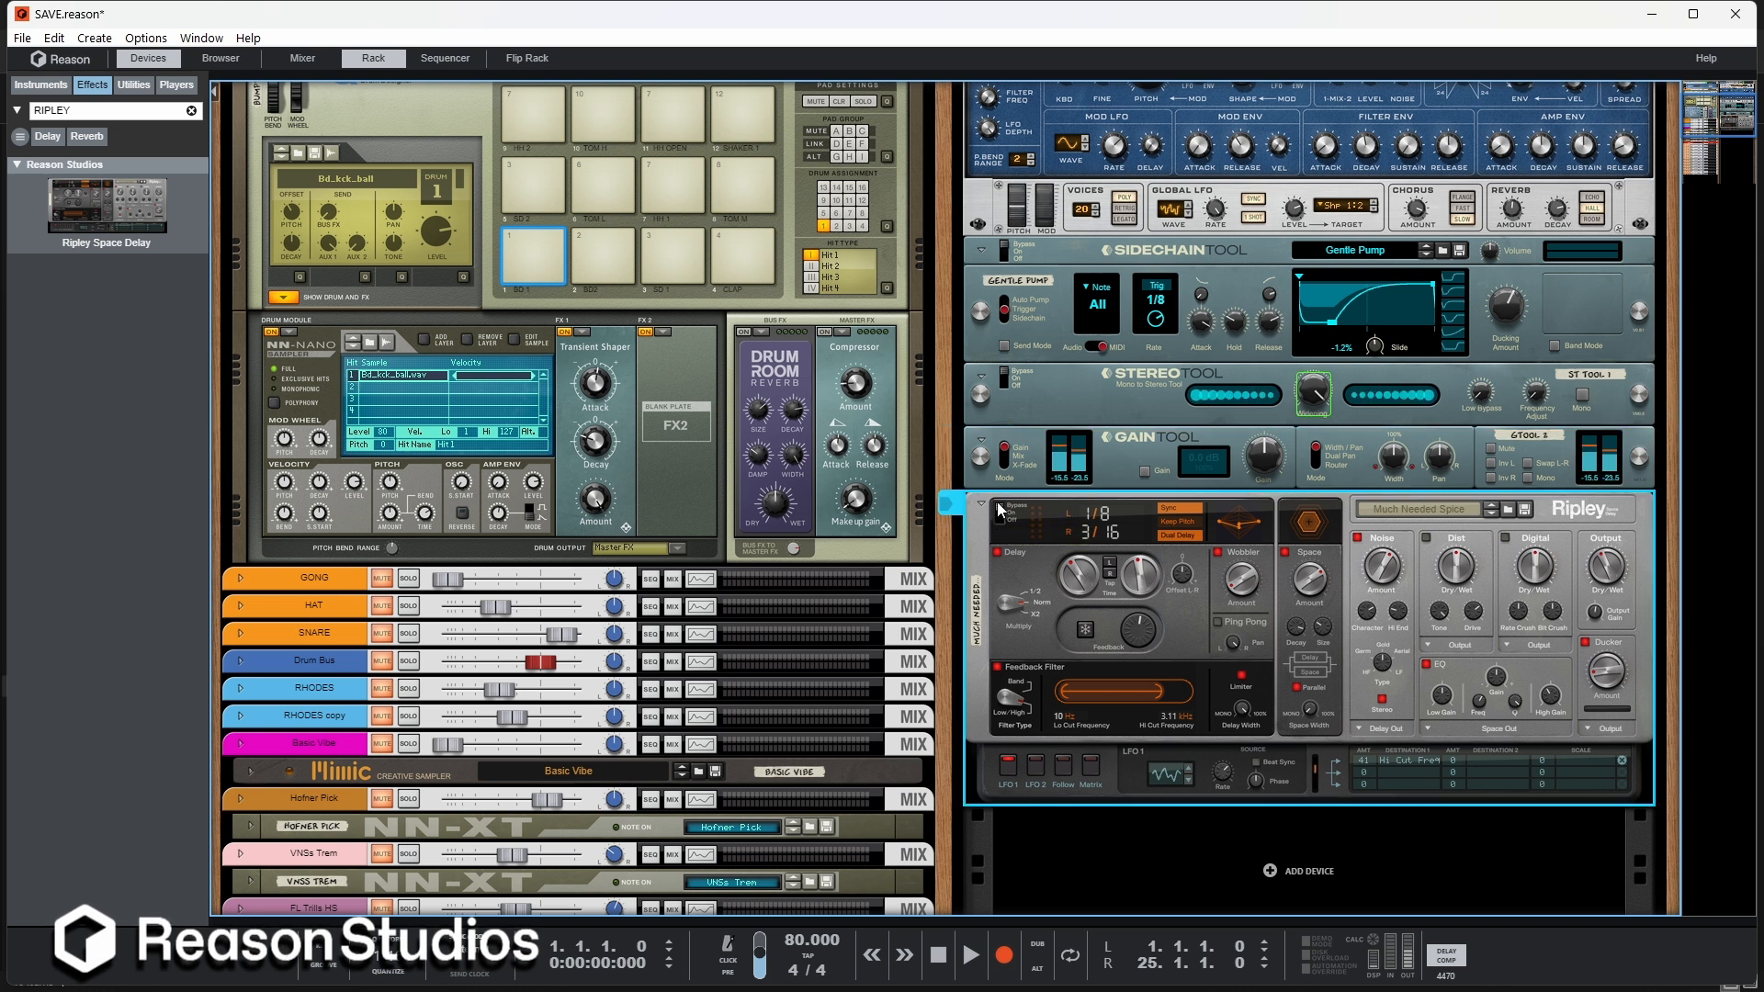
left_click(1509, 213)
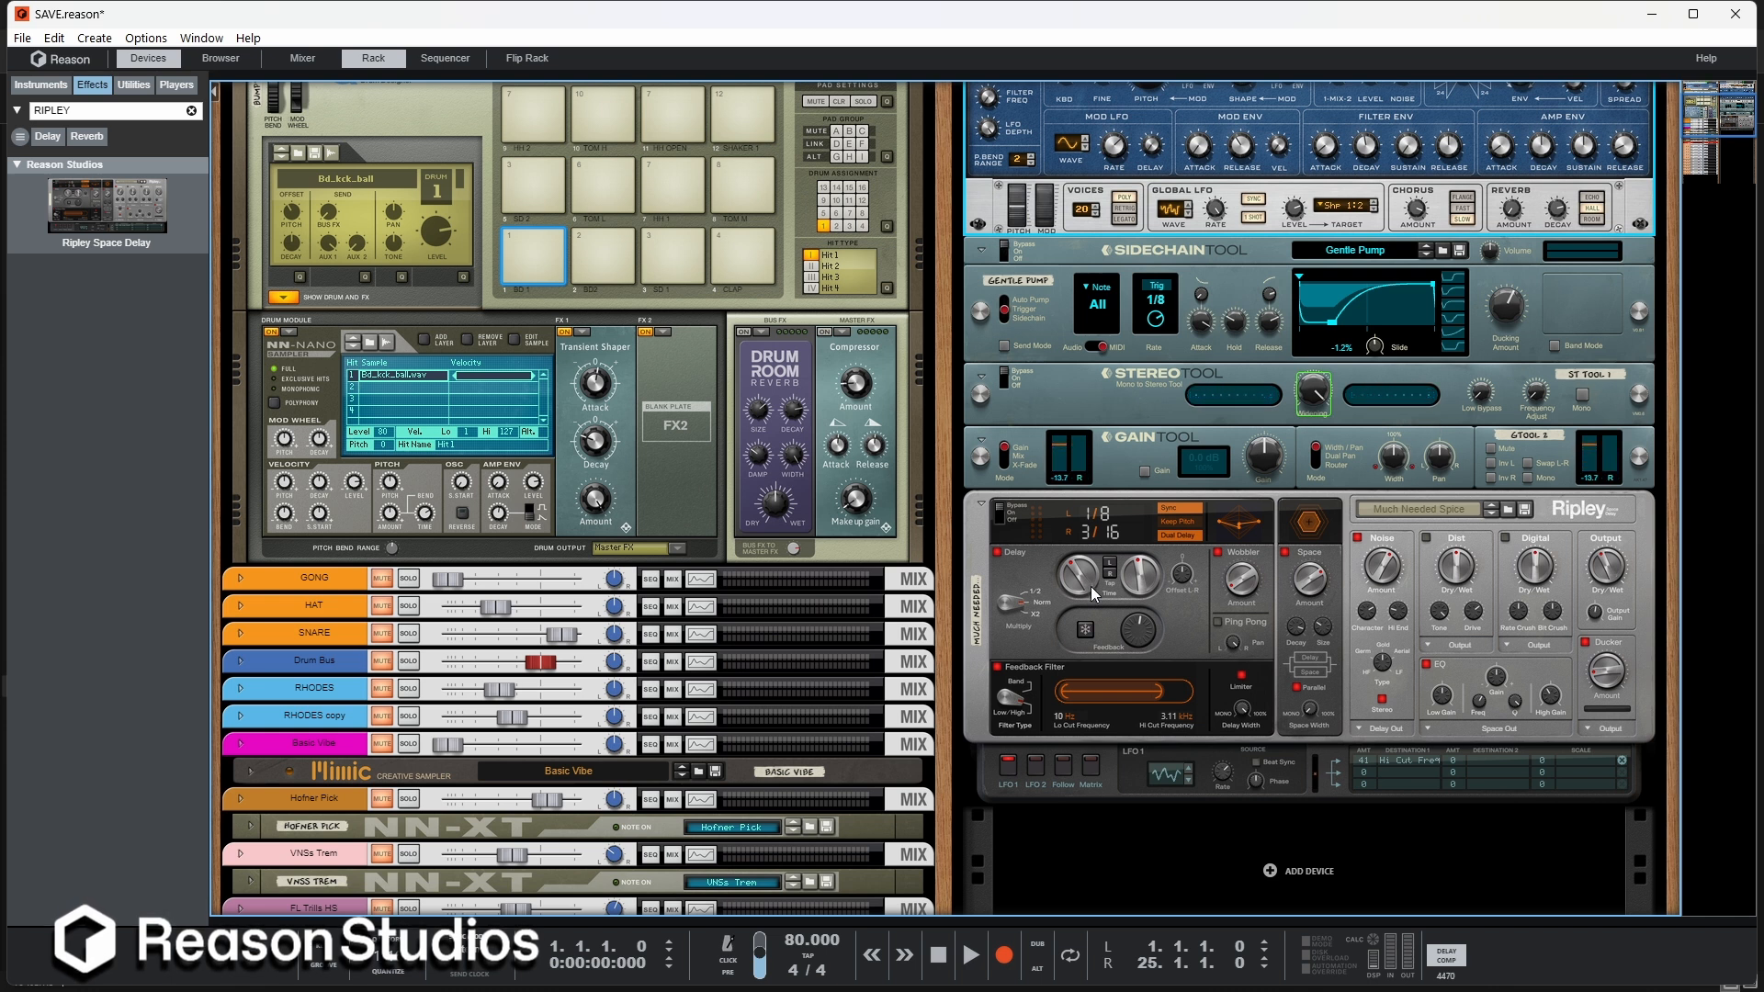
left_click(1029, 521)
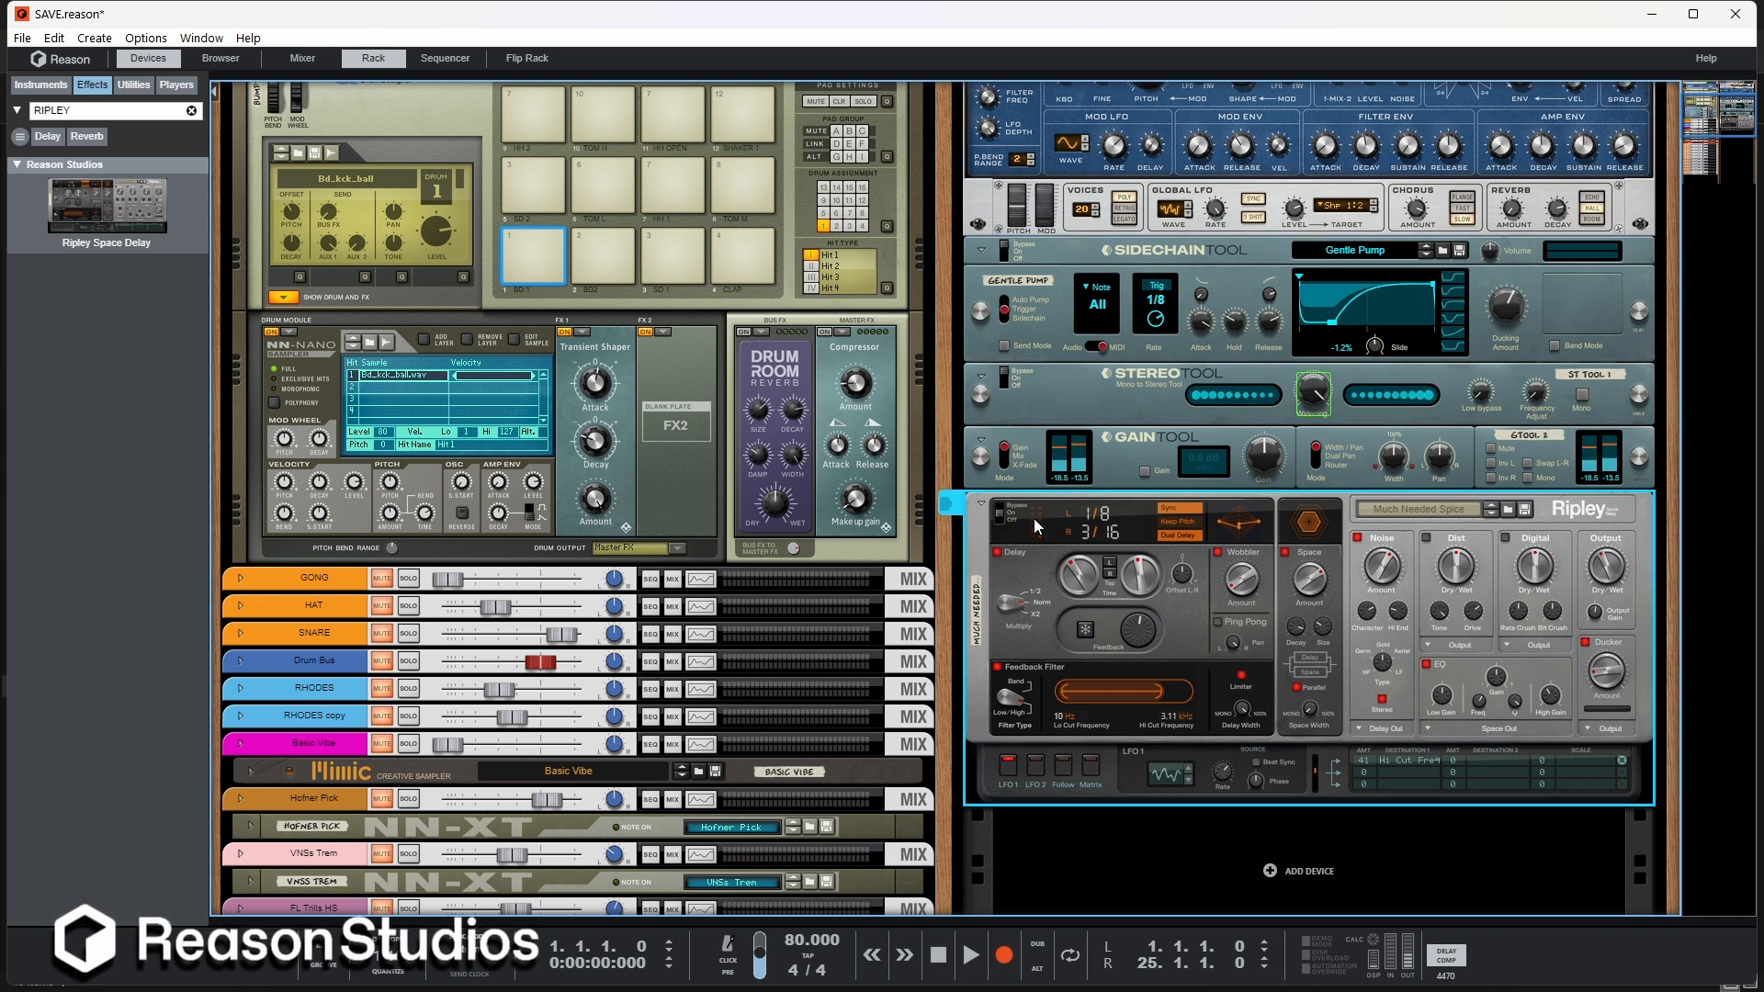
Step: Open the patch browser for the Ripley Space Delay and look through the complete list of Ripley patches
left_click(1509, 510)
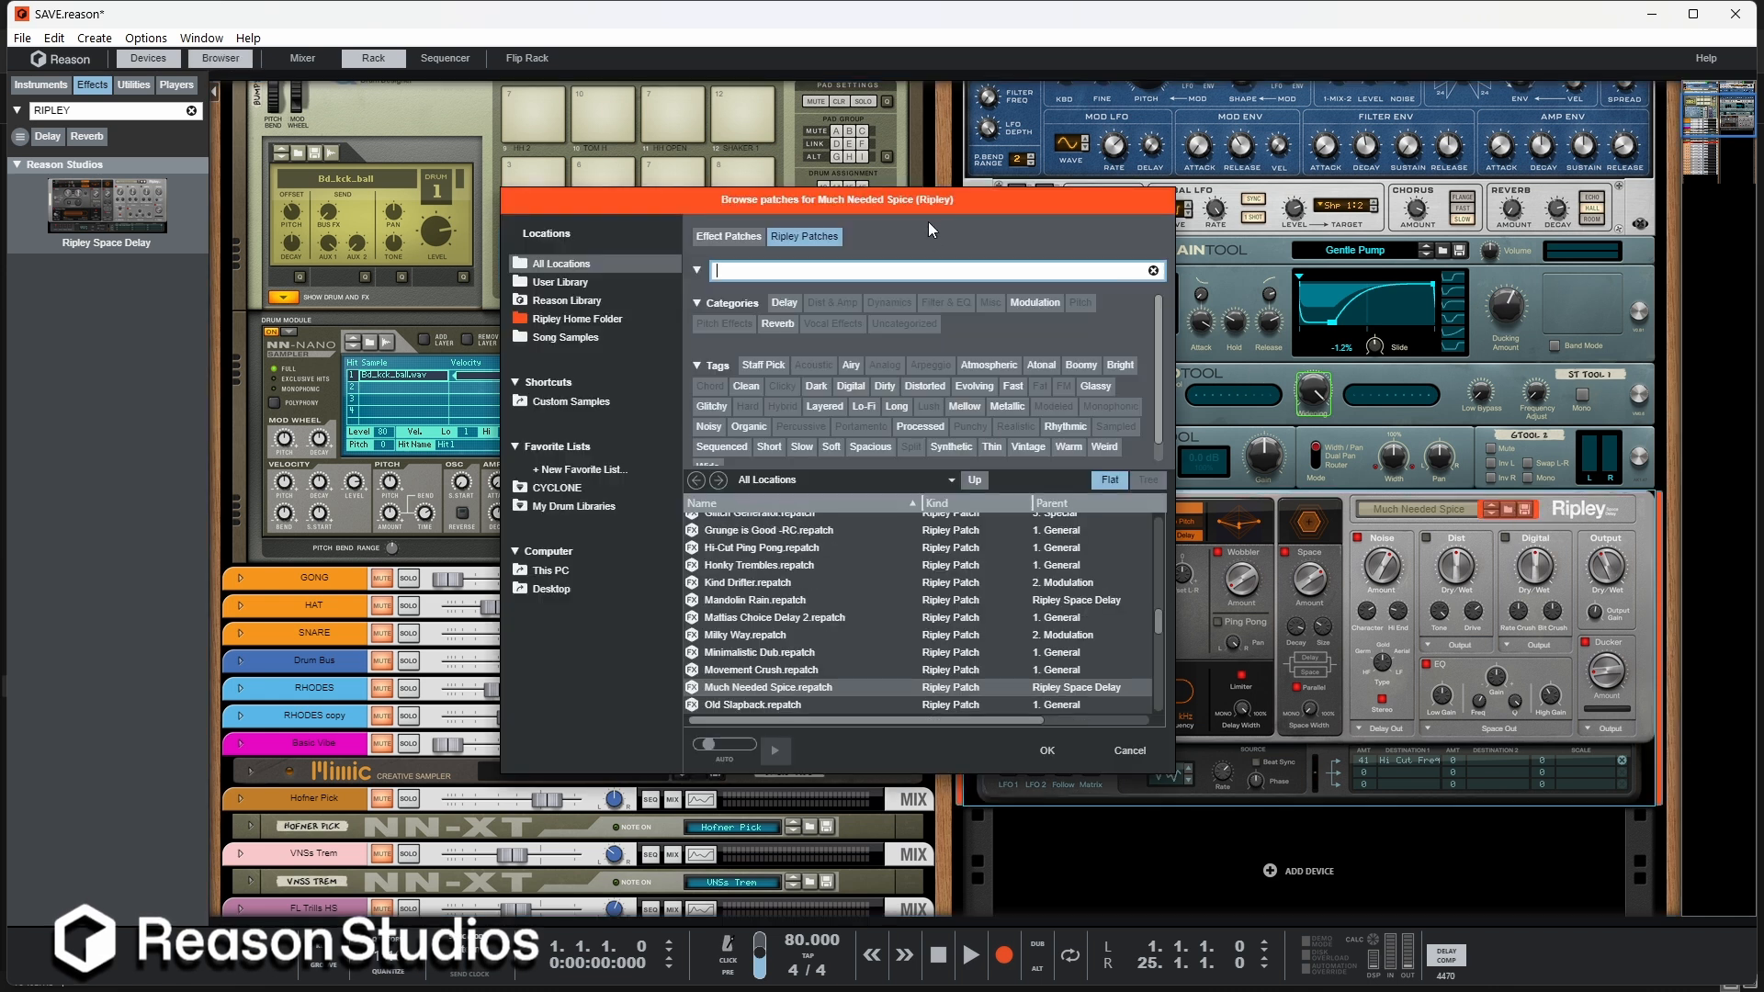
left_click_drag(917, 204, 829, 193)
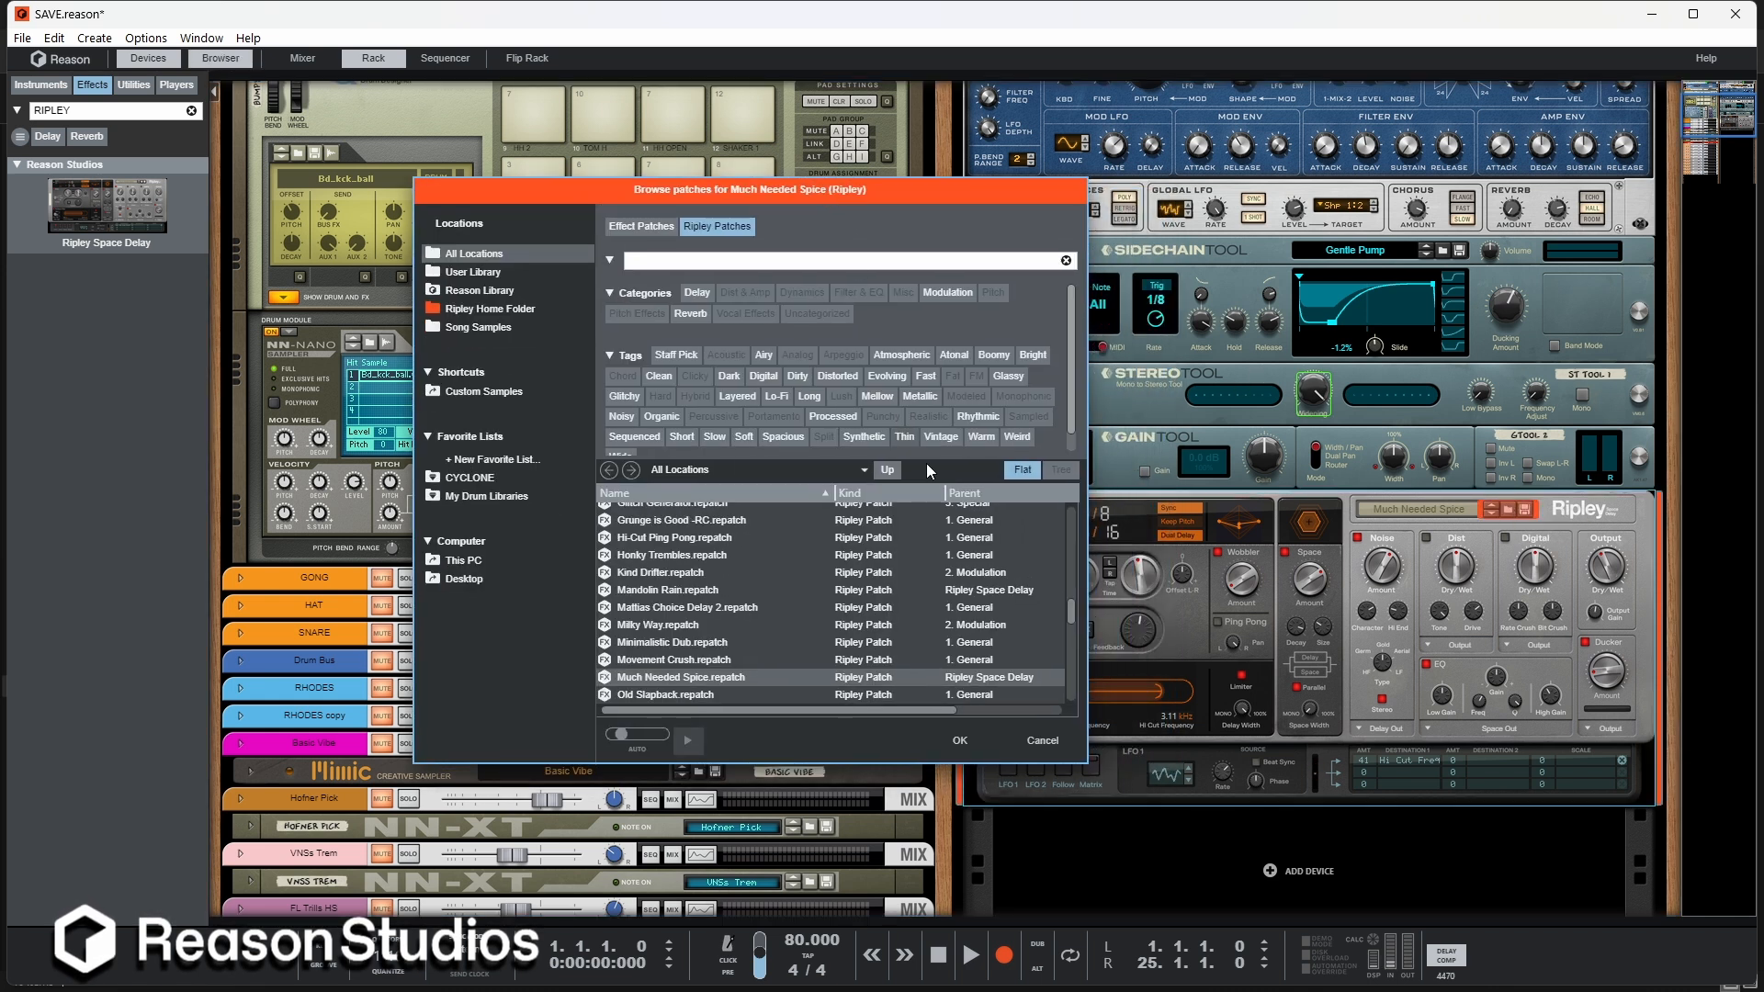
left_click(972, 499)
scroll(977, 608, "up", 5)
scroll(977, 601, "down", 8)
scroll(976, 584, "down", 10)
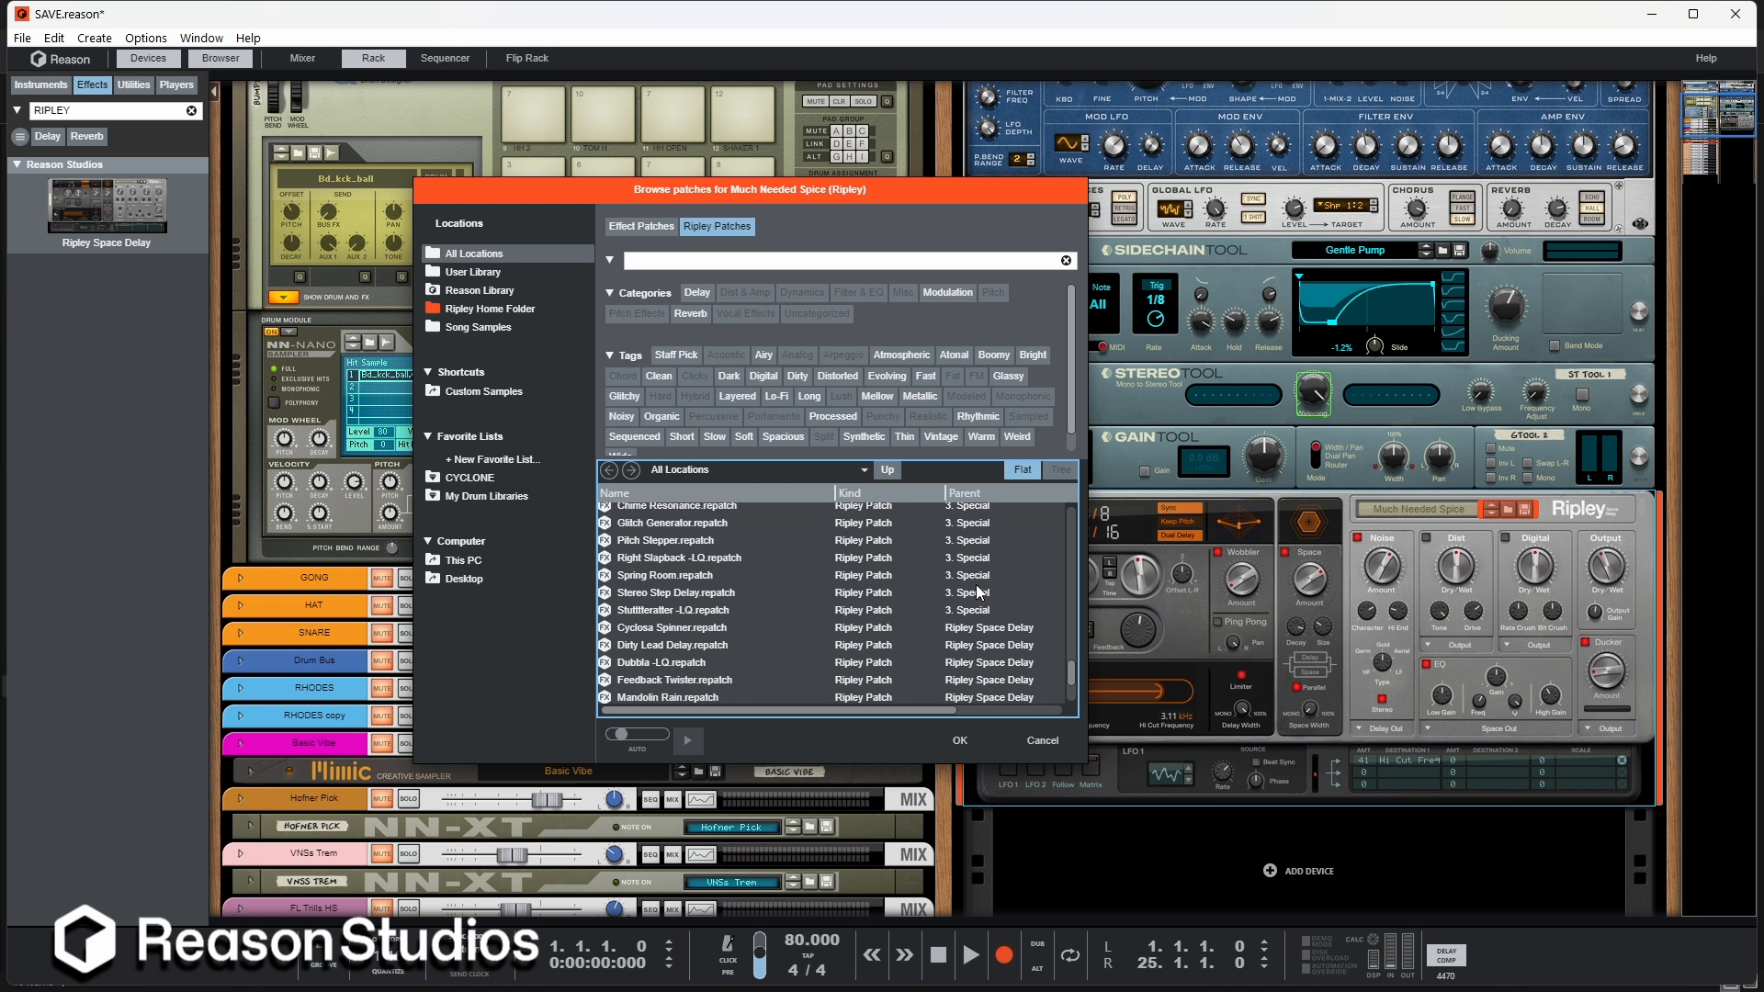
scroll(976, 585, "down", 3)
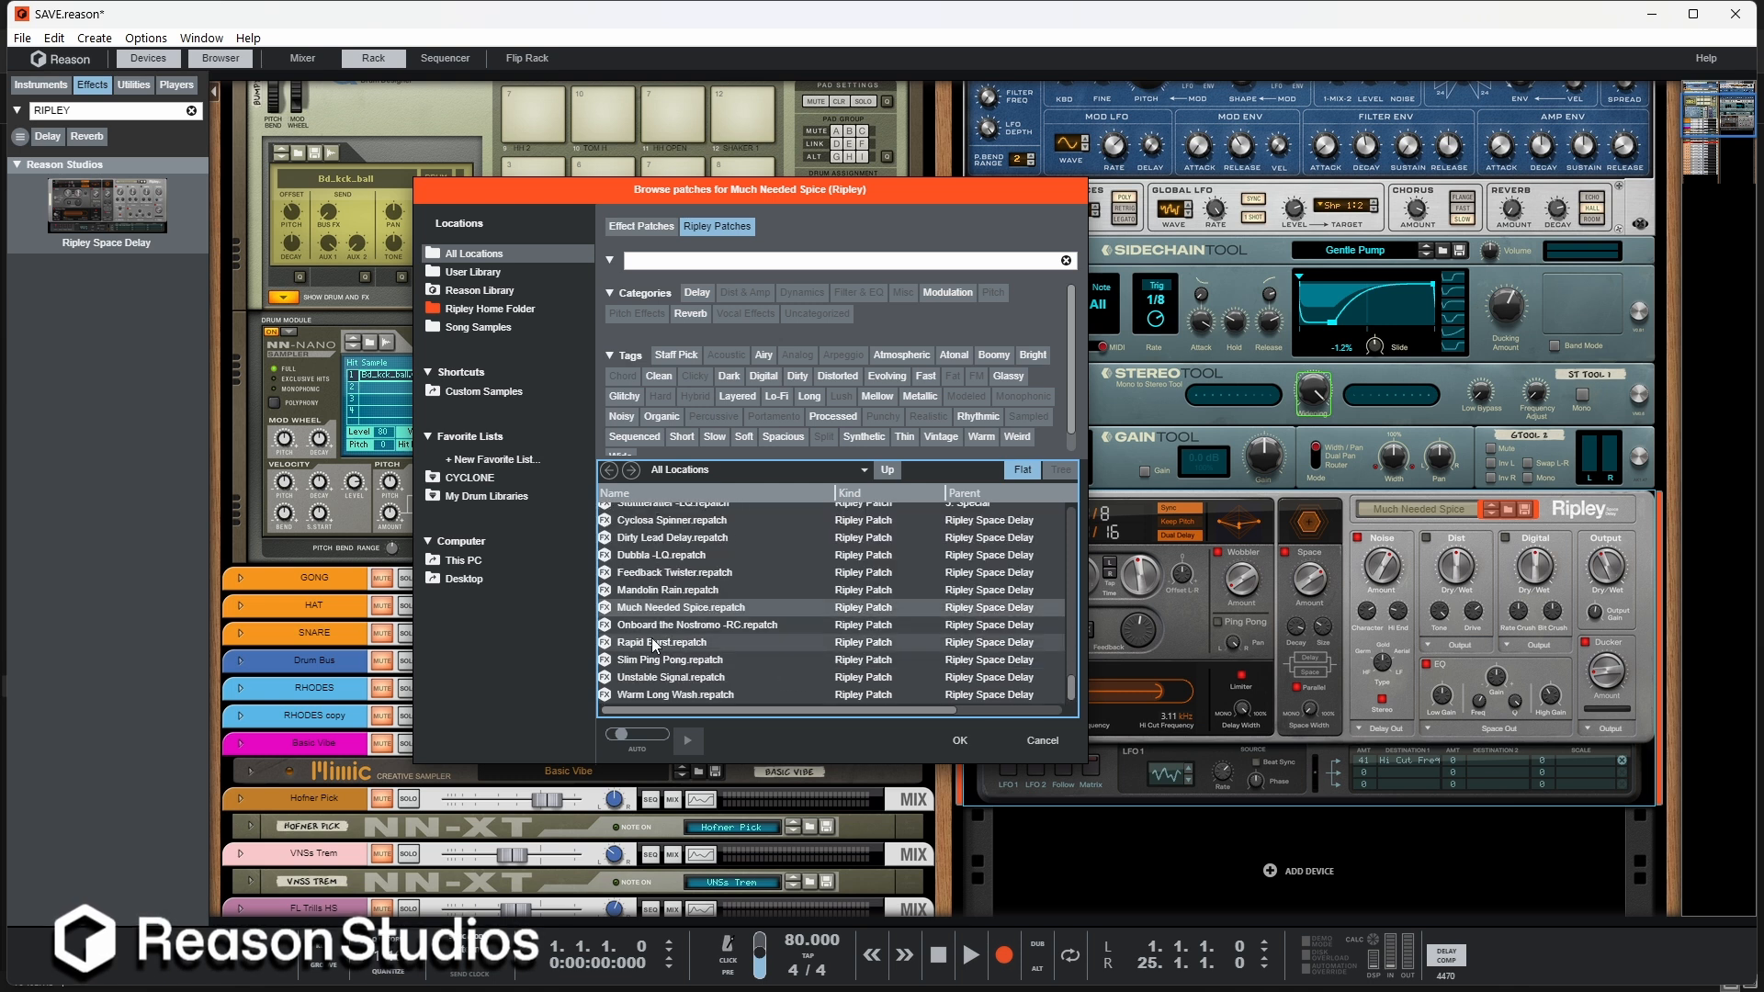
scroll(654, 635, "up", 20)
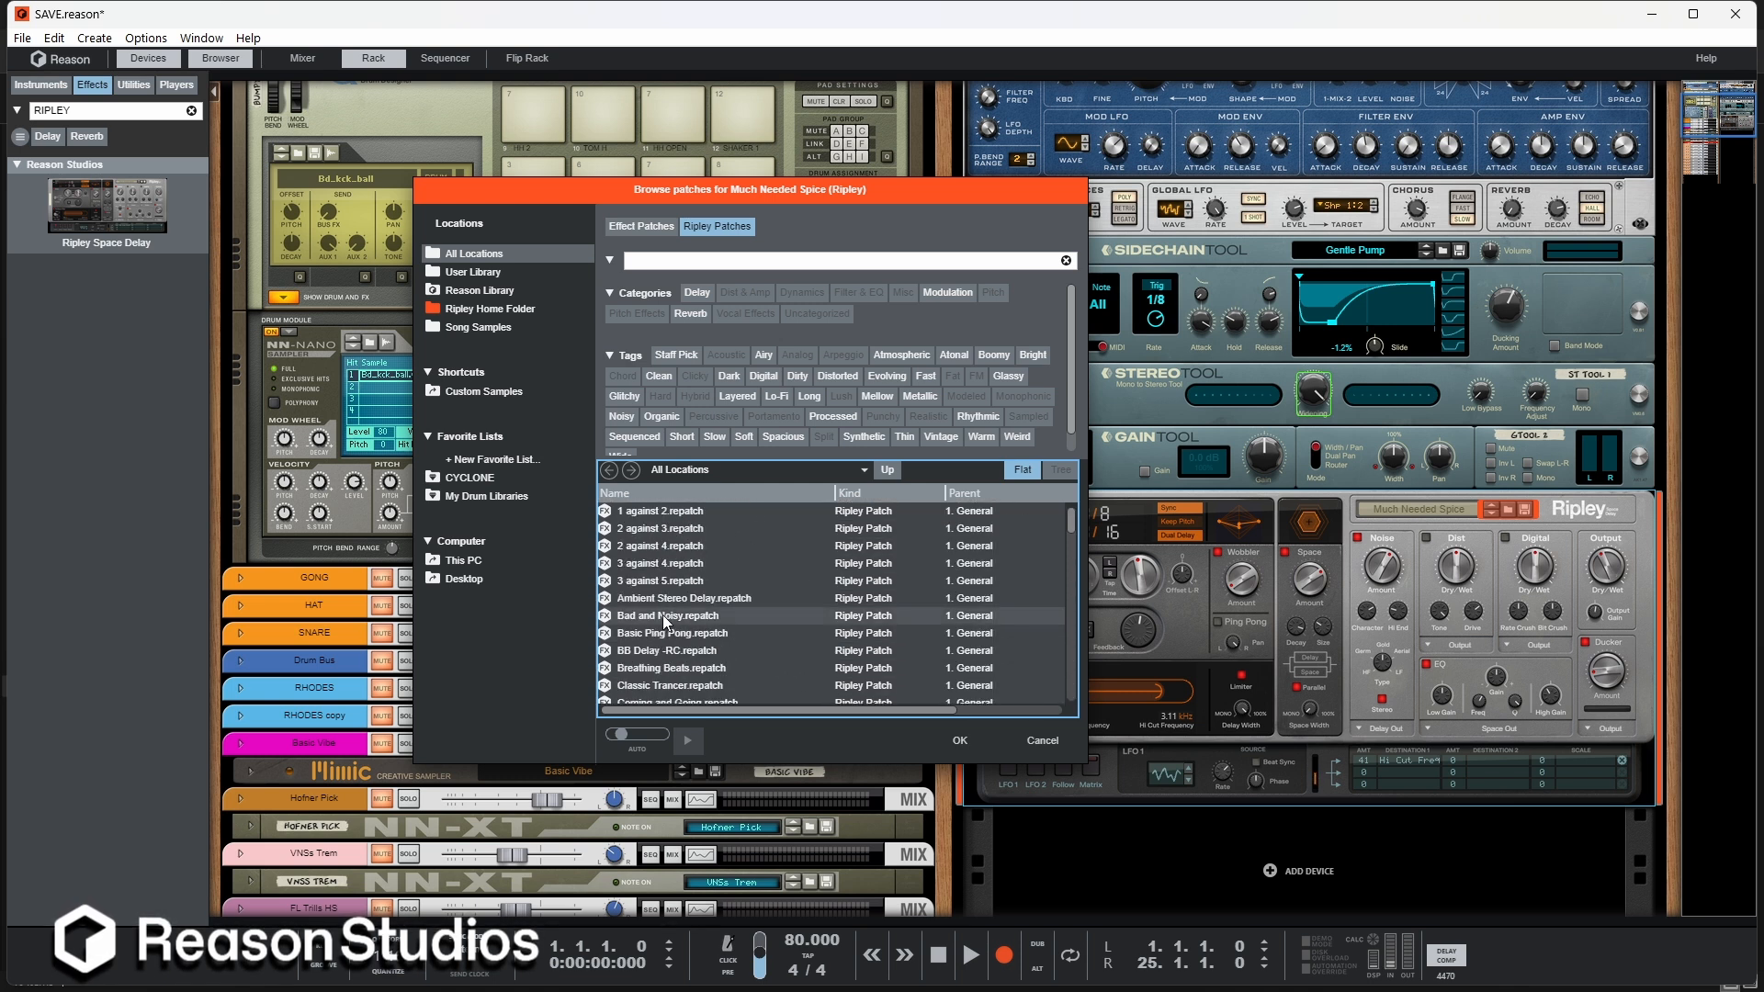
Step: Audition the General Ripley patches 1 against 2, 2 against 4, 3 against 5, Bad and Noisy, and BB Delay -RC
left_click(642, 513)
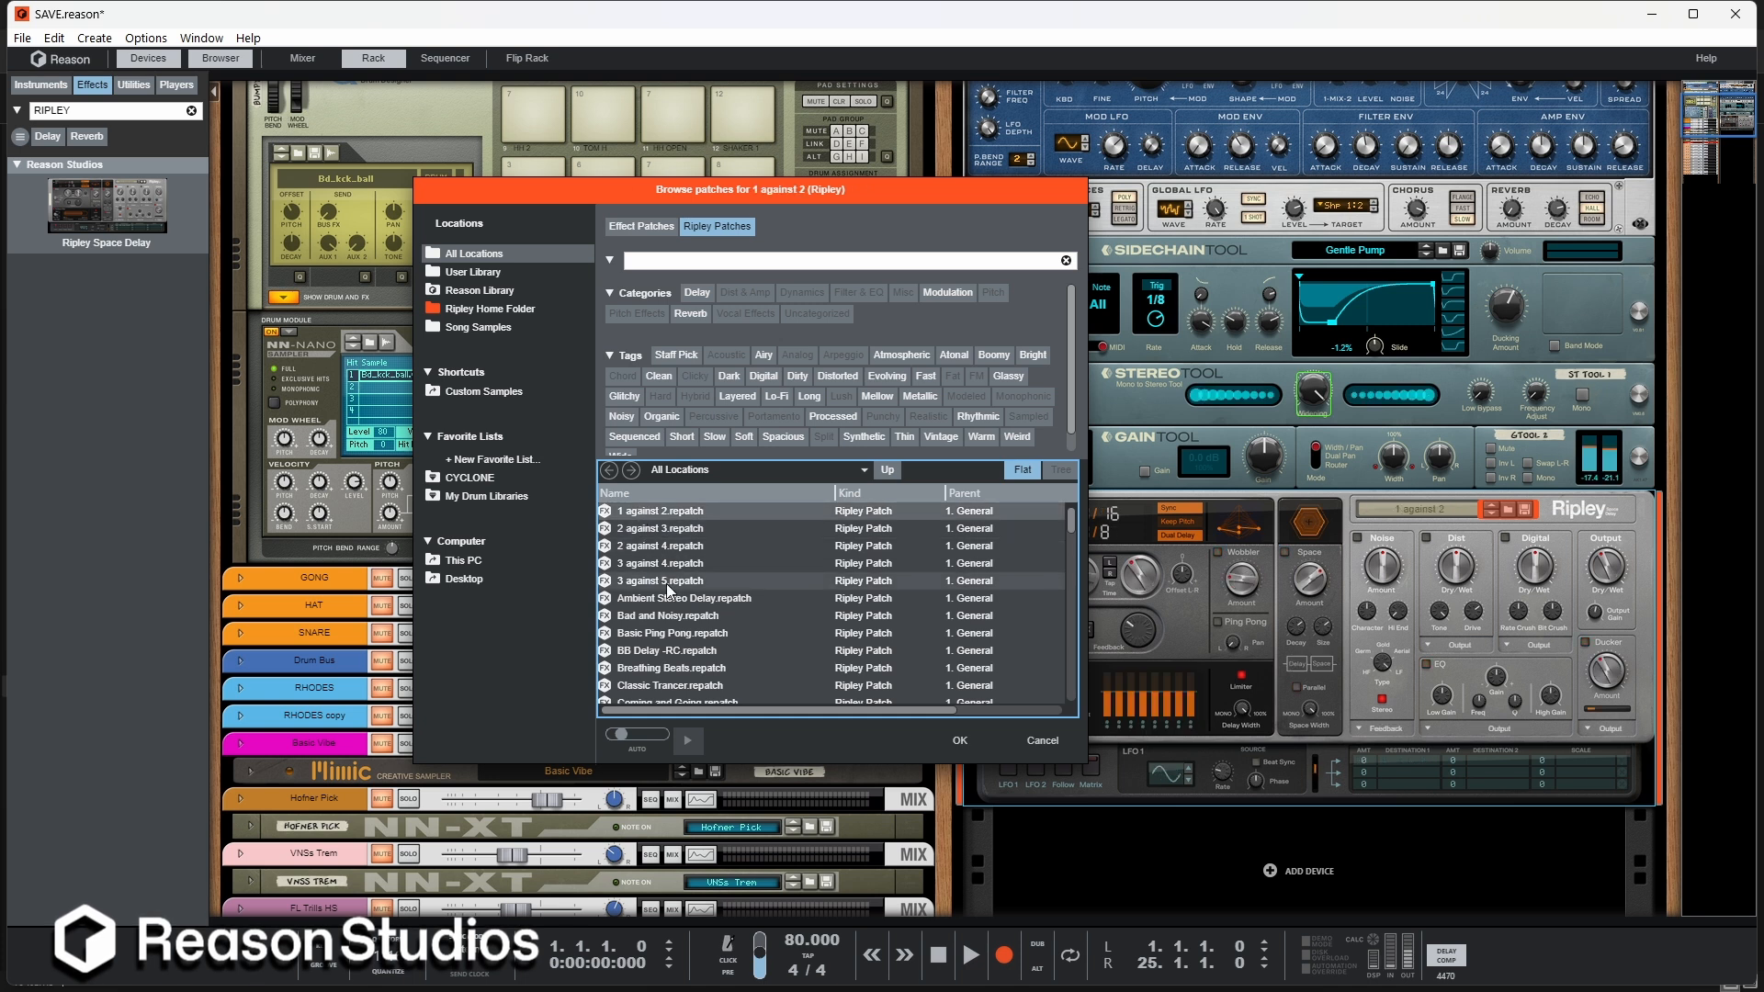
left_click(663, 548)
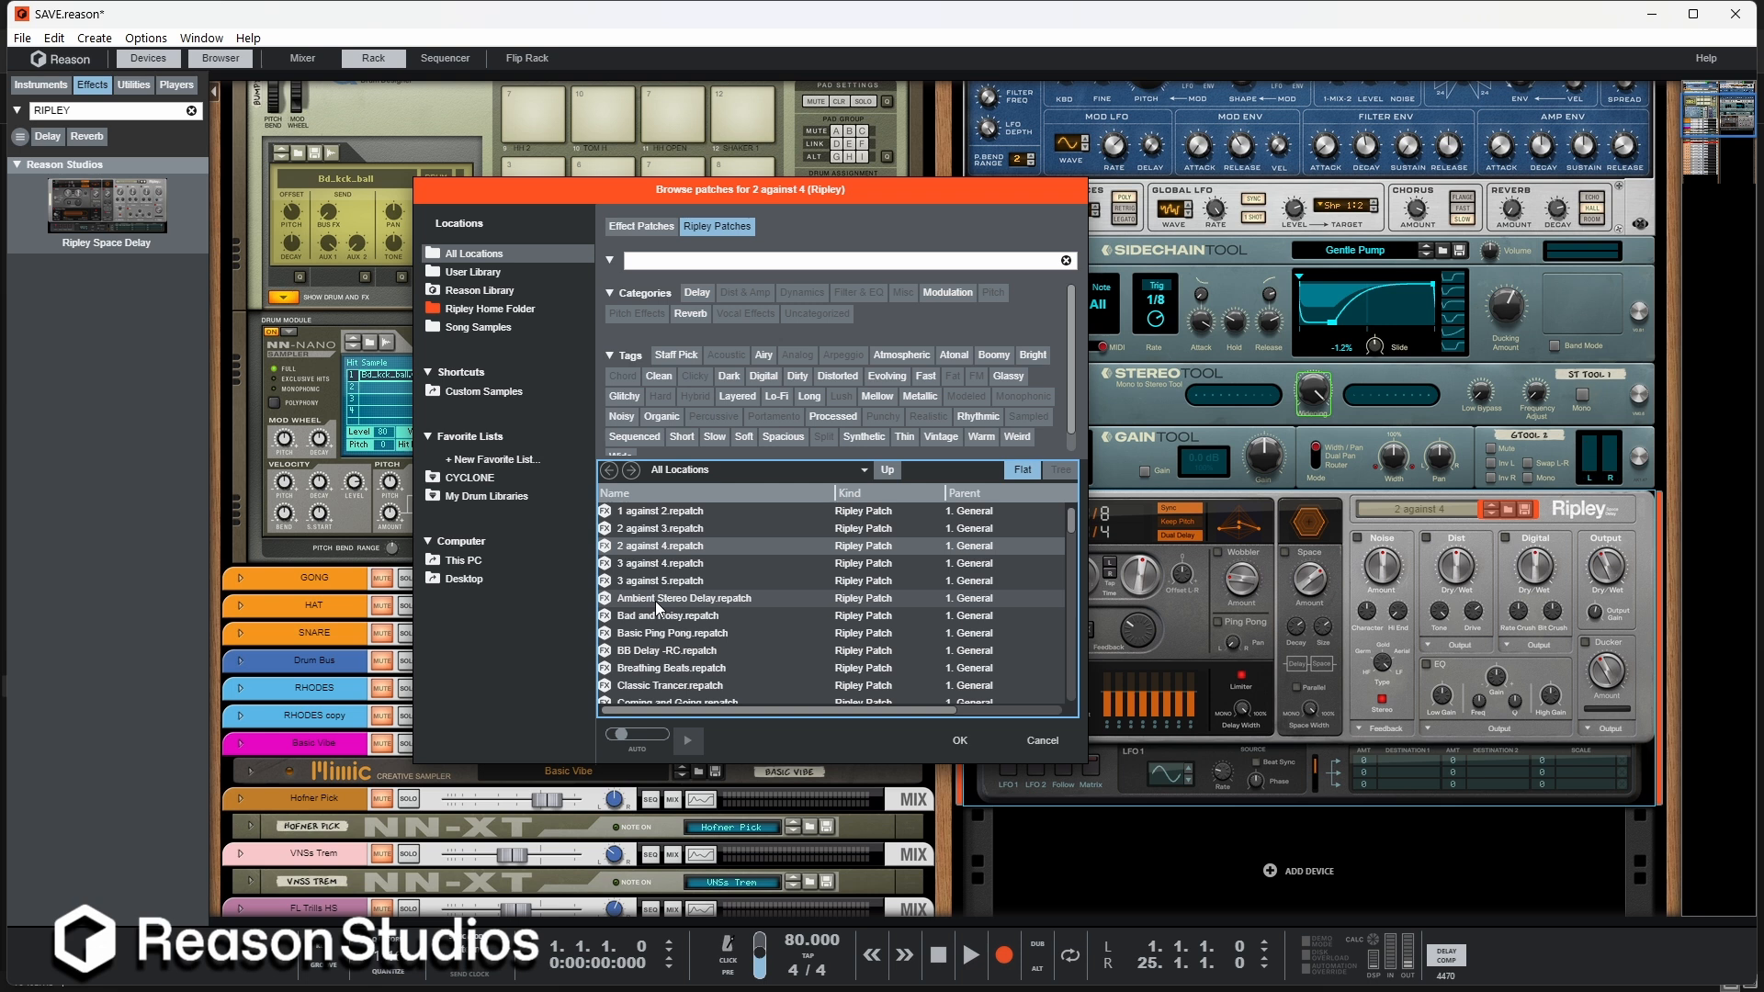
left_click(658, 582)
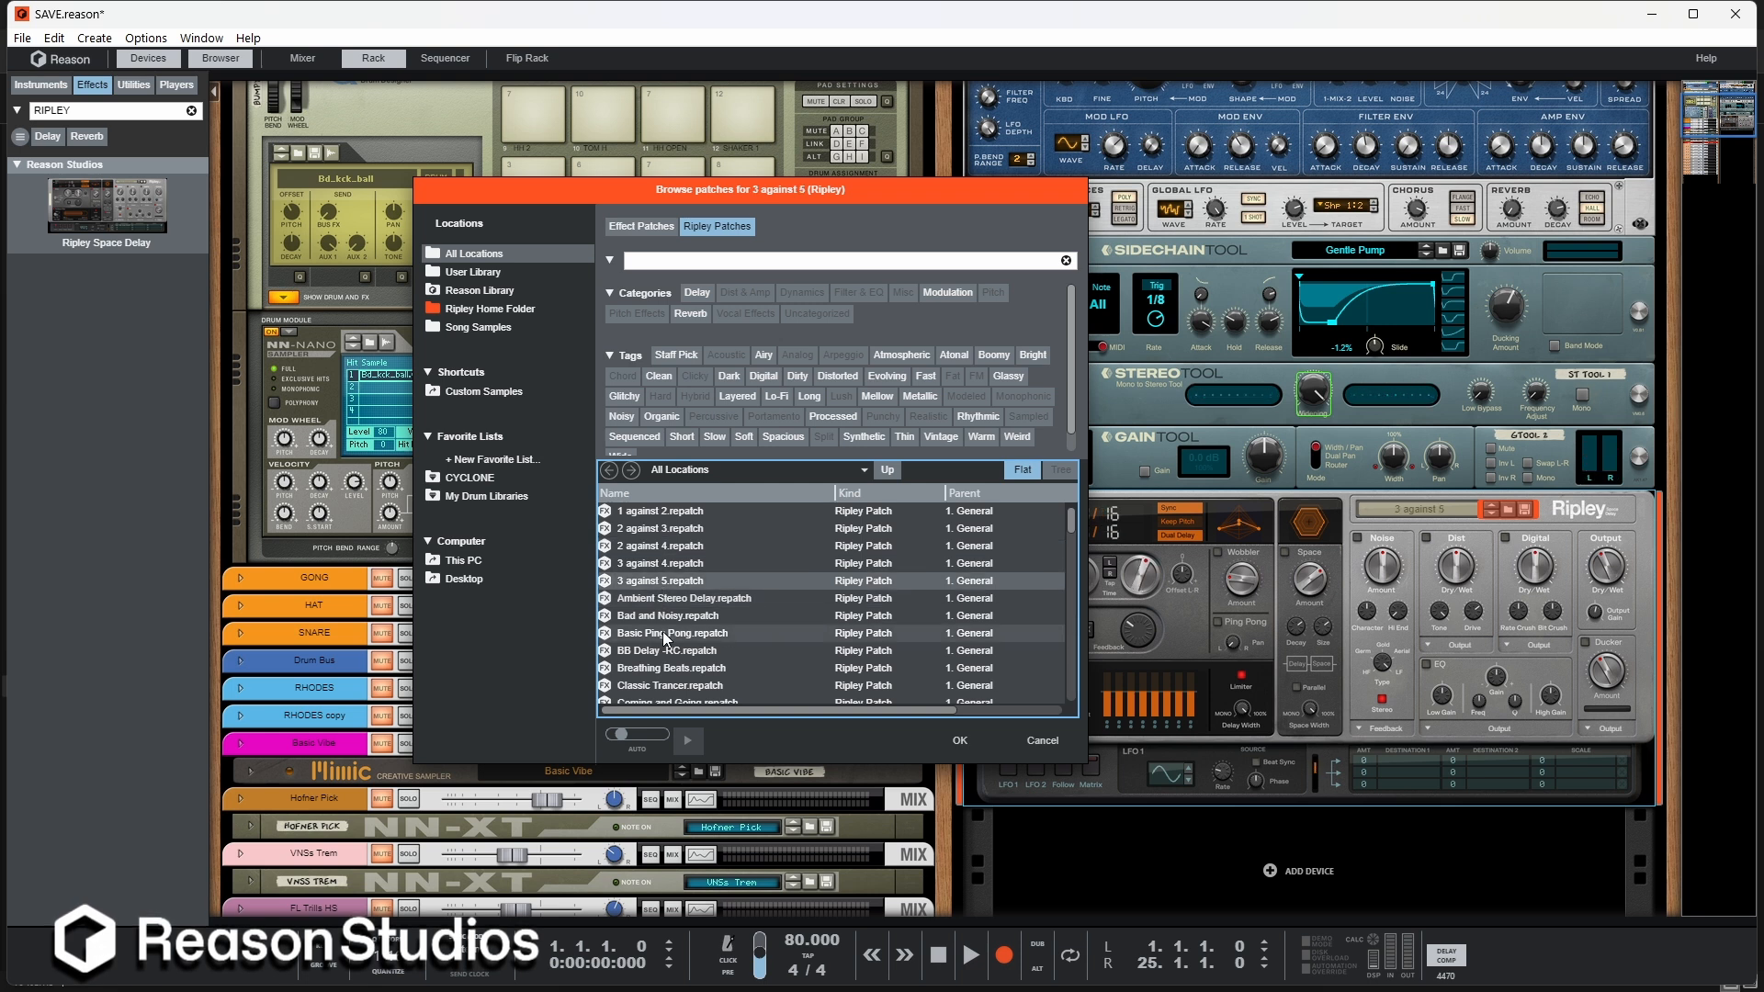
left_click(663, 617)
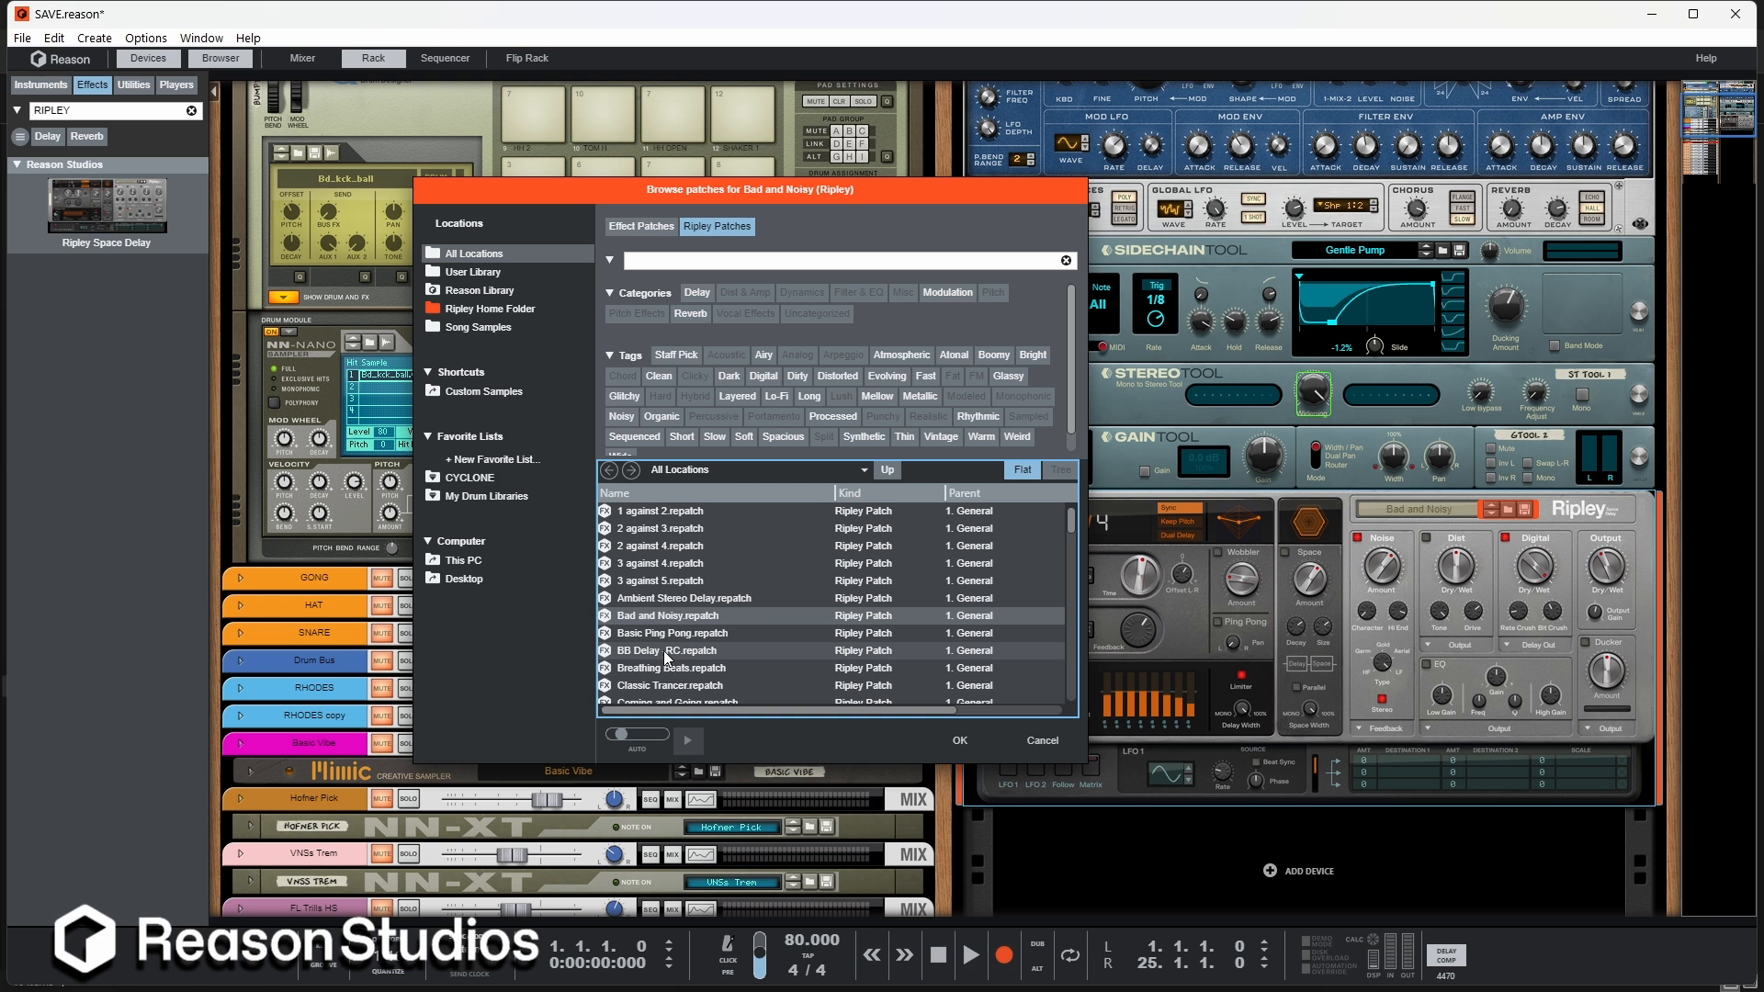
left_click(665, 651)
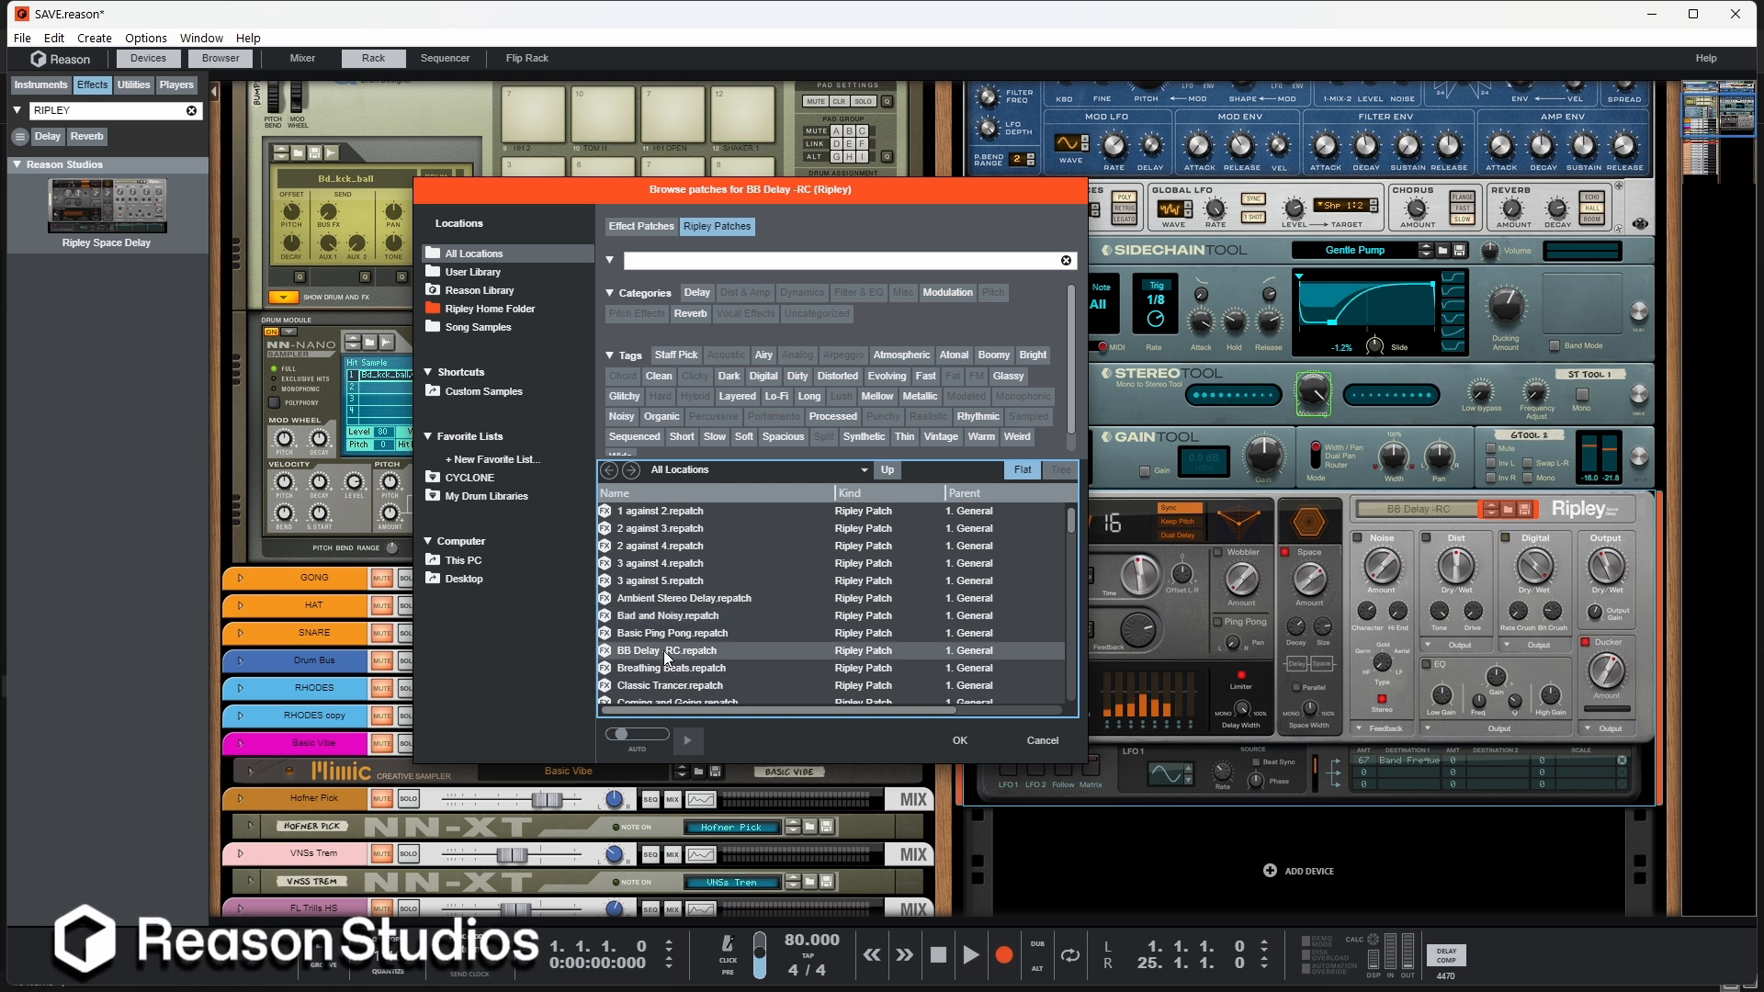
Step: Audition the Ripley patches Classic Trancer, Coming and Going, Dual Tronics and Floating Memories
scroll(665, 656, "down", 1)
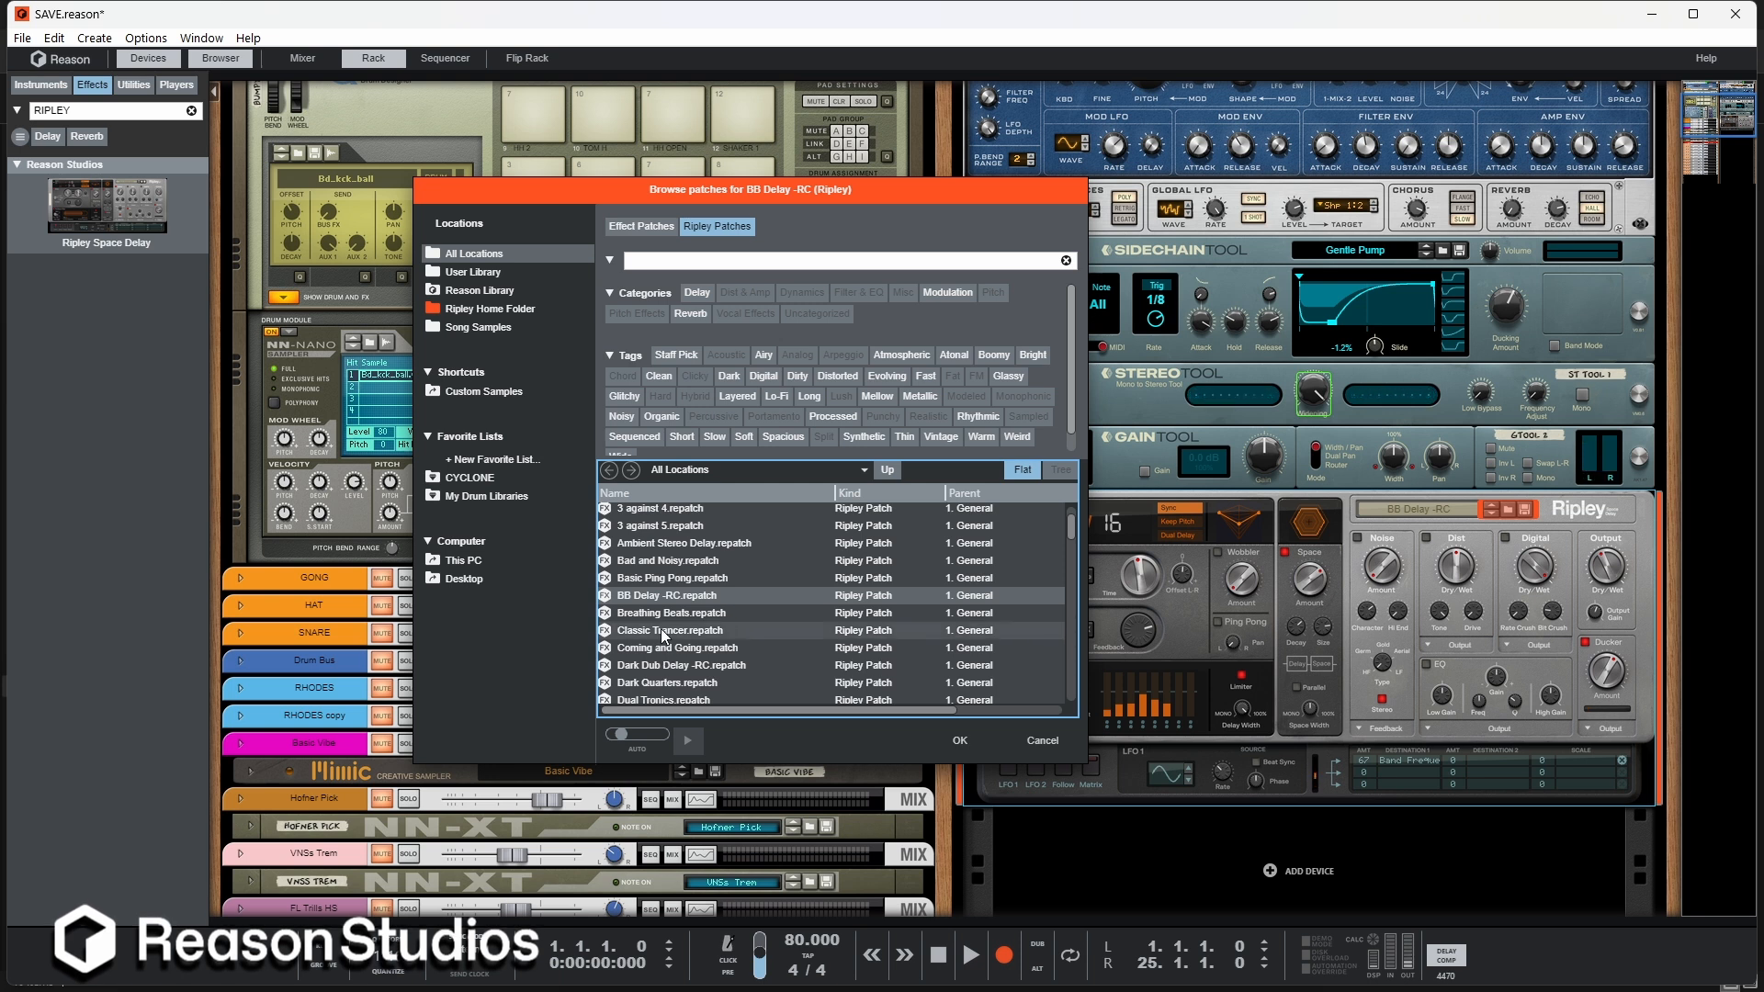
left_click(666, 634)
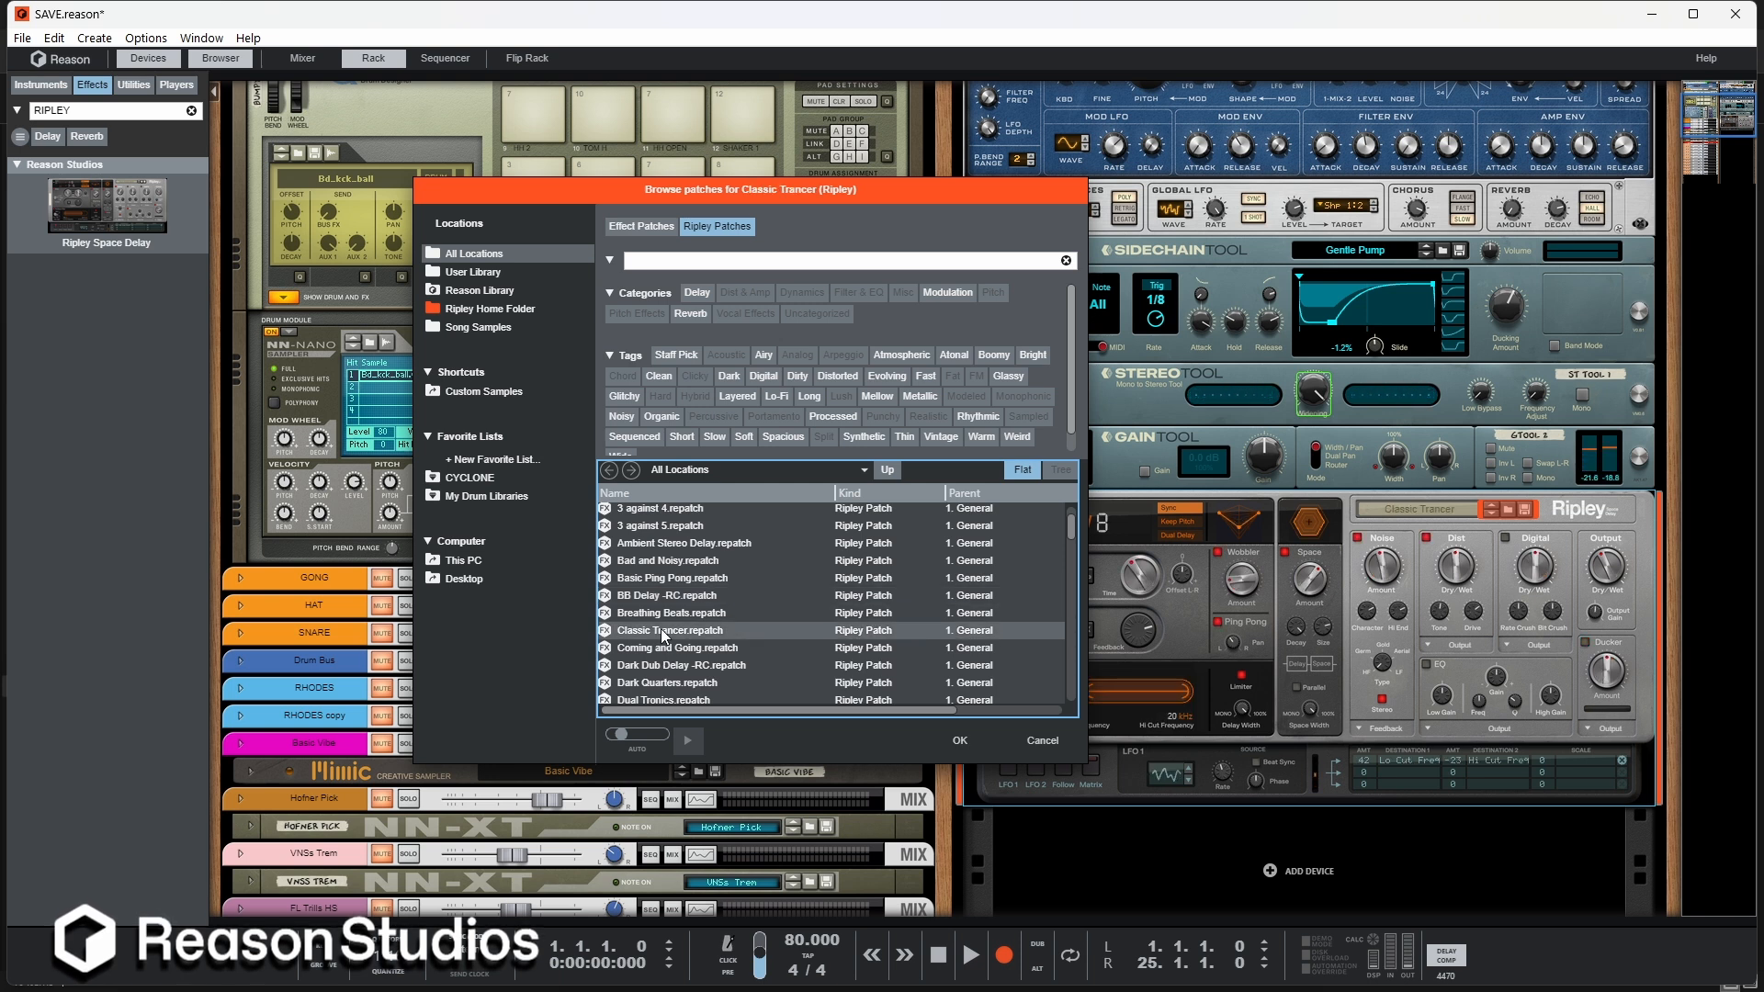
left_click(657, 650)
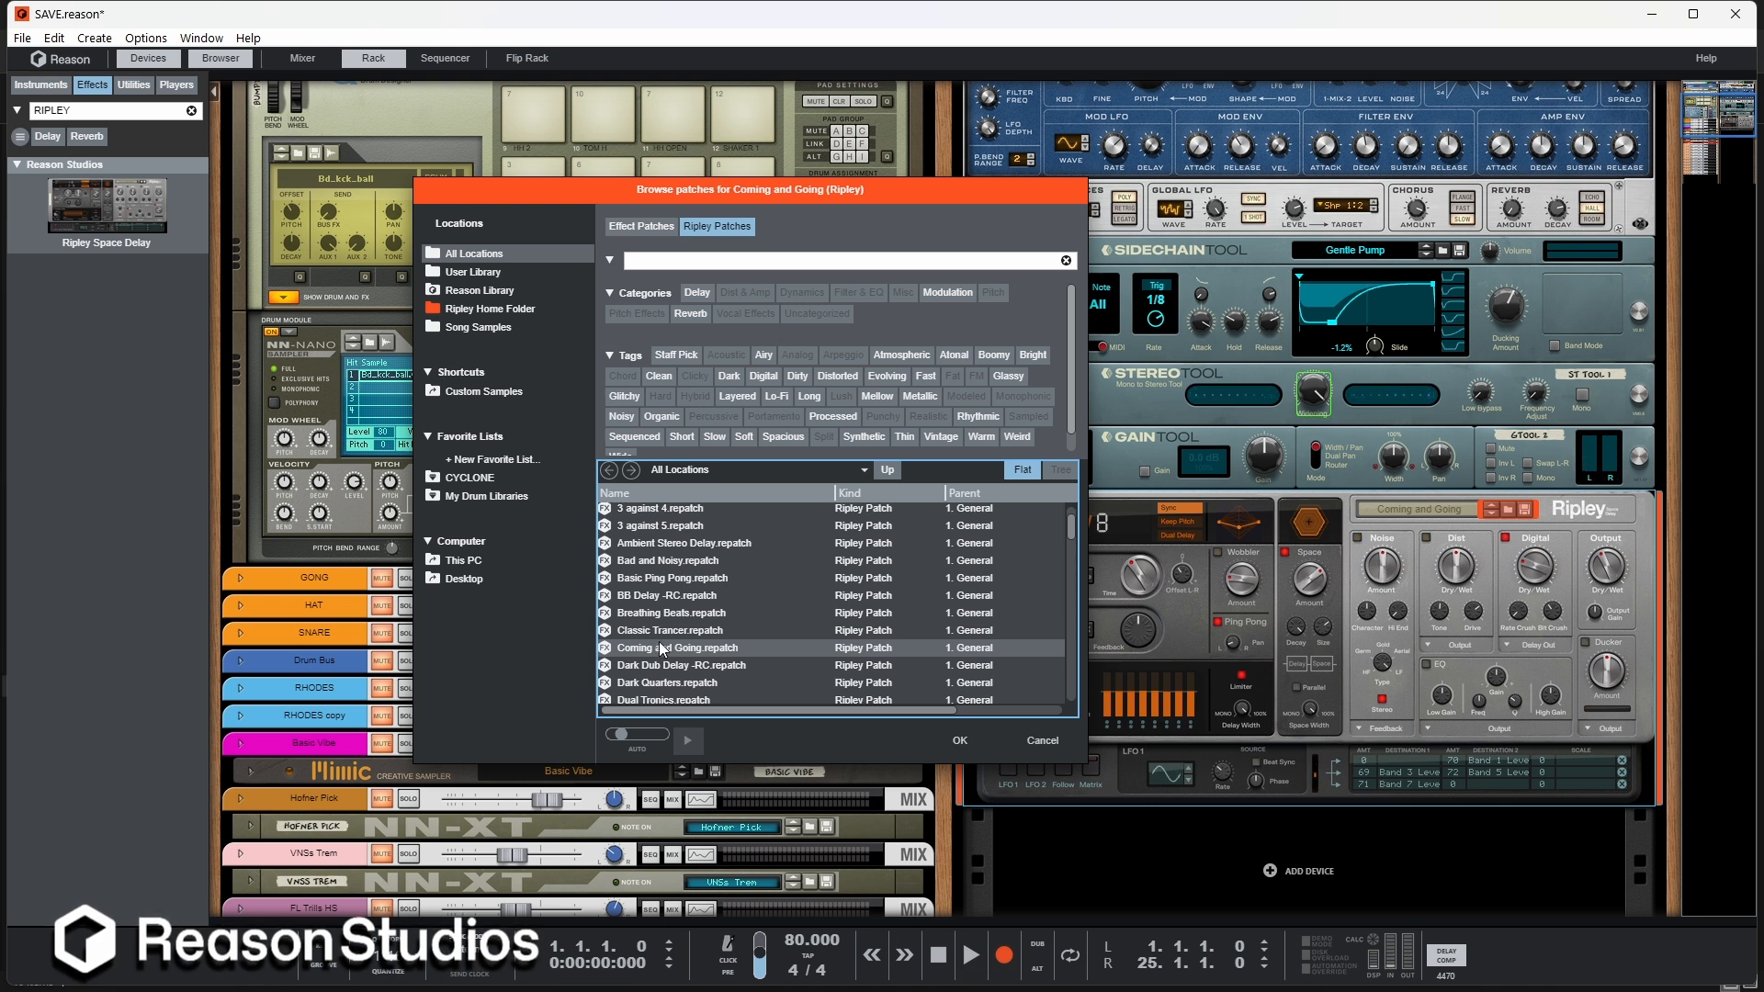
scroll(660, 609, "down", 1)
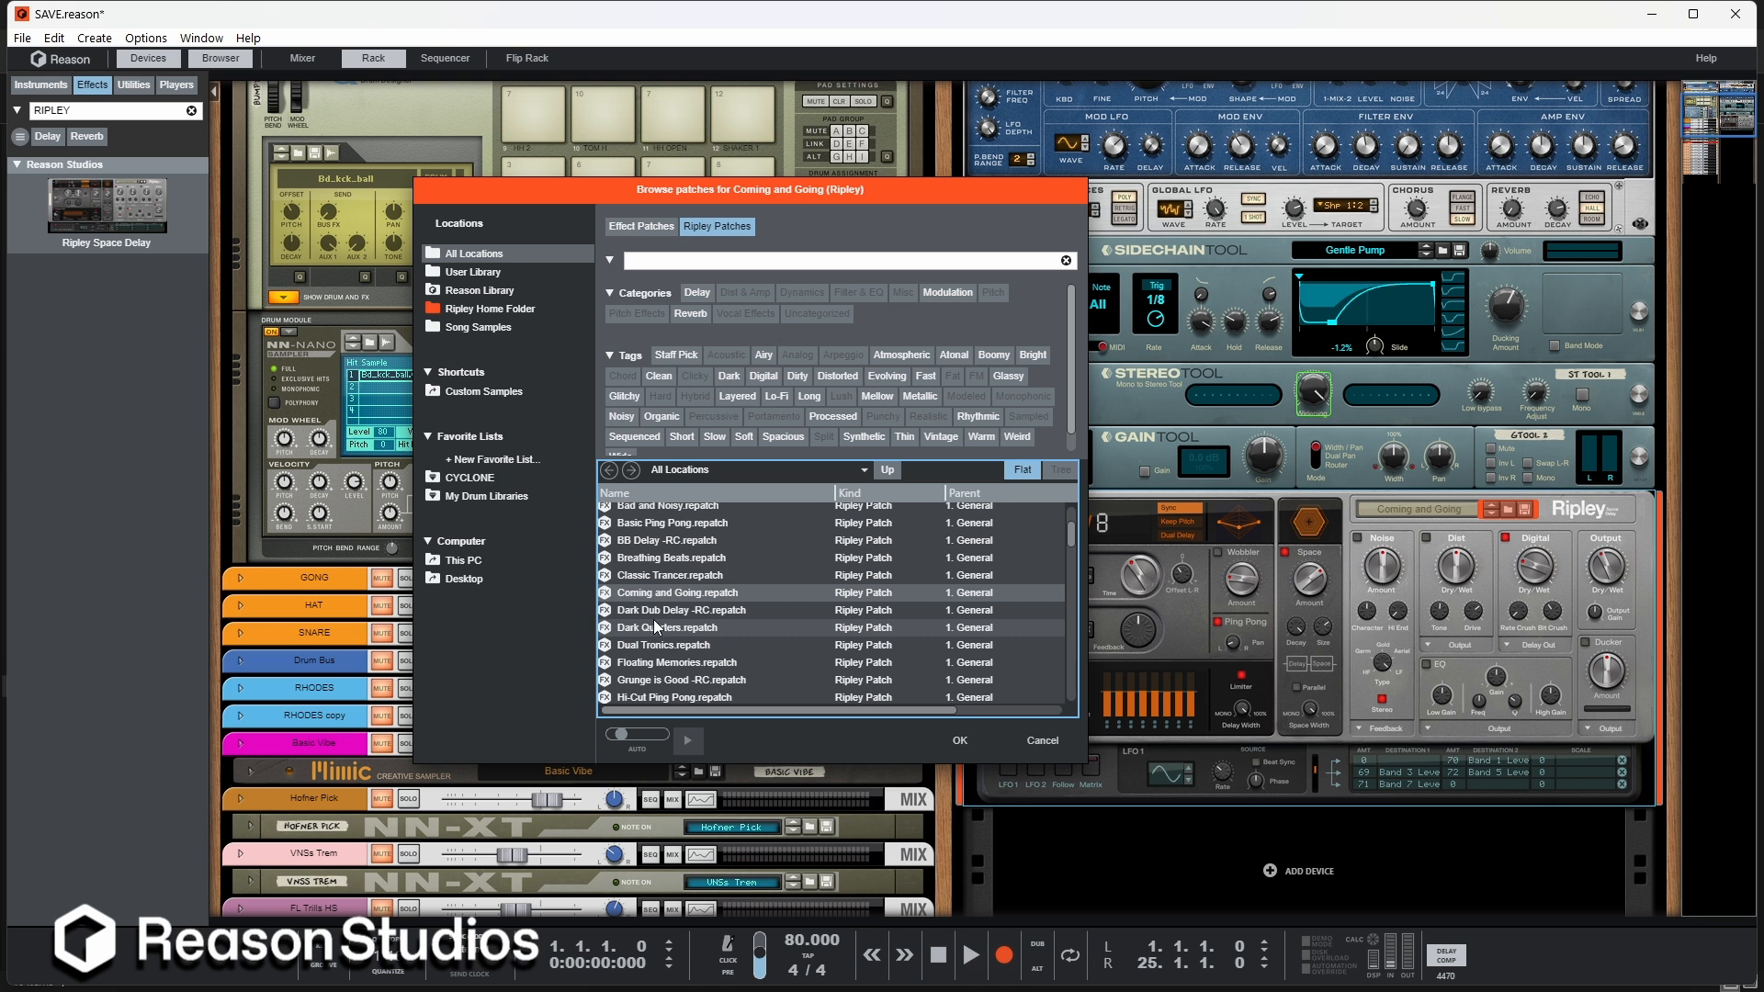
left_click(652, 648)
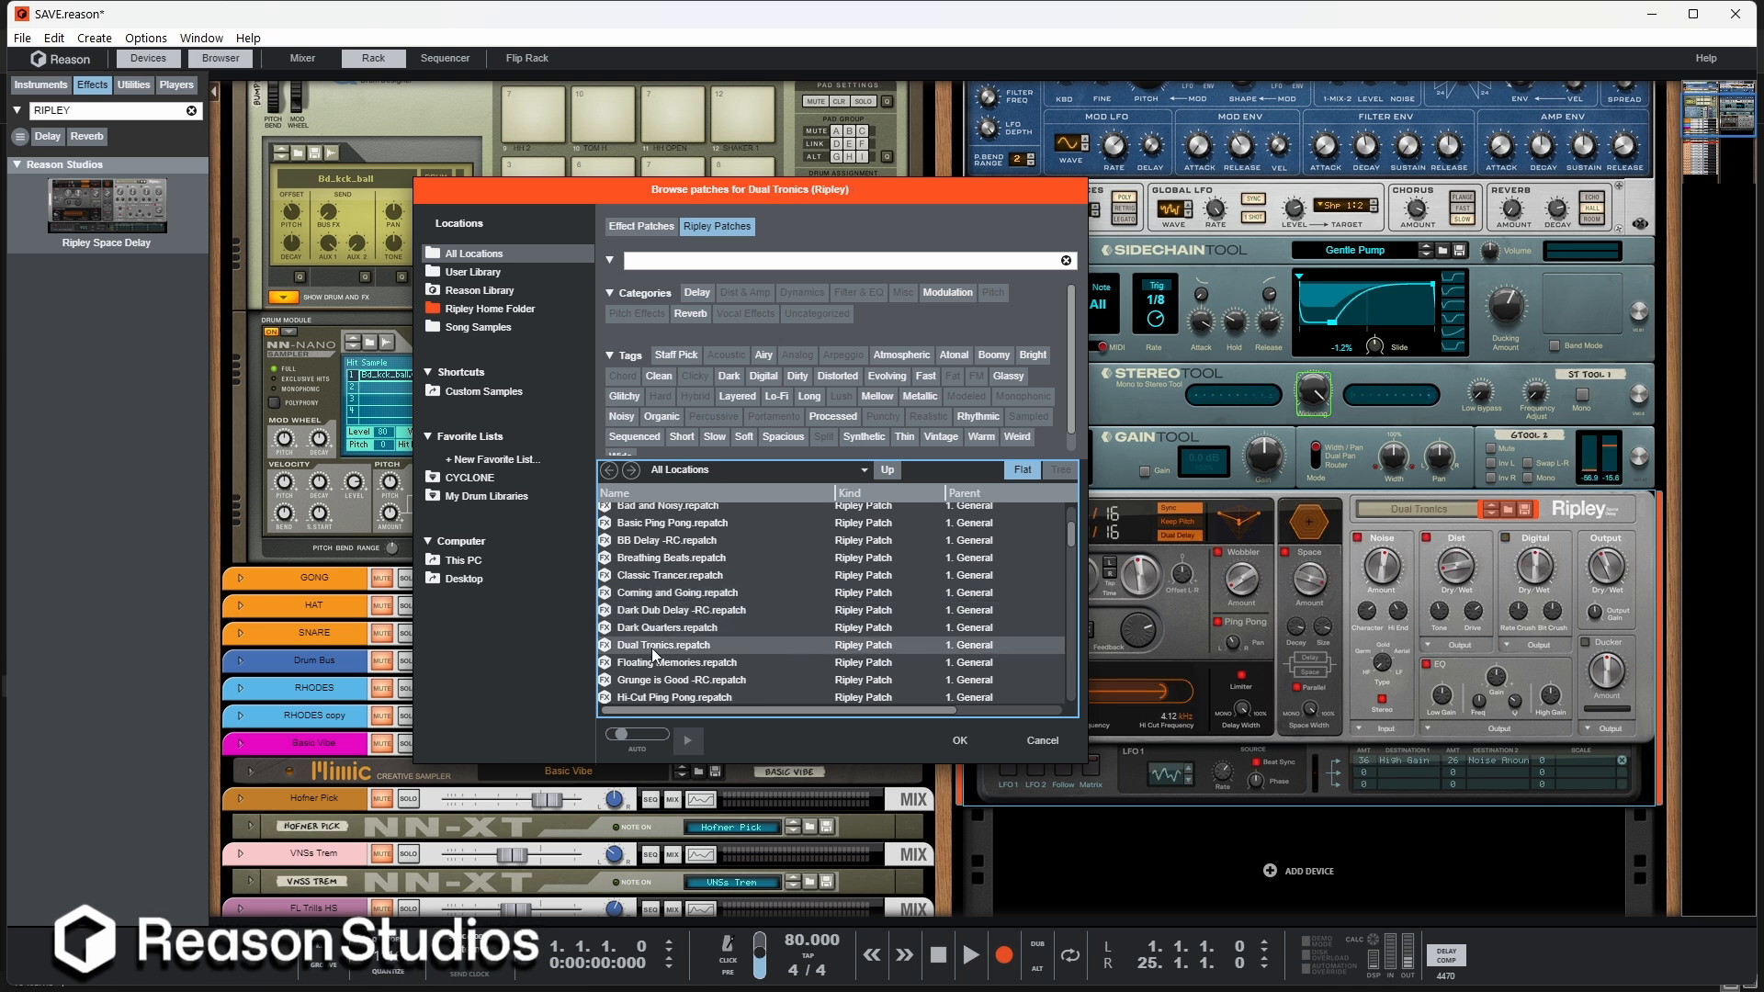
left_click(669, 664)
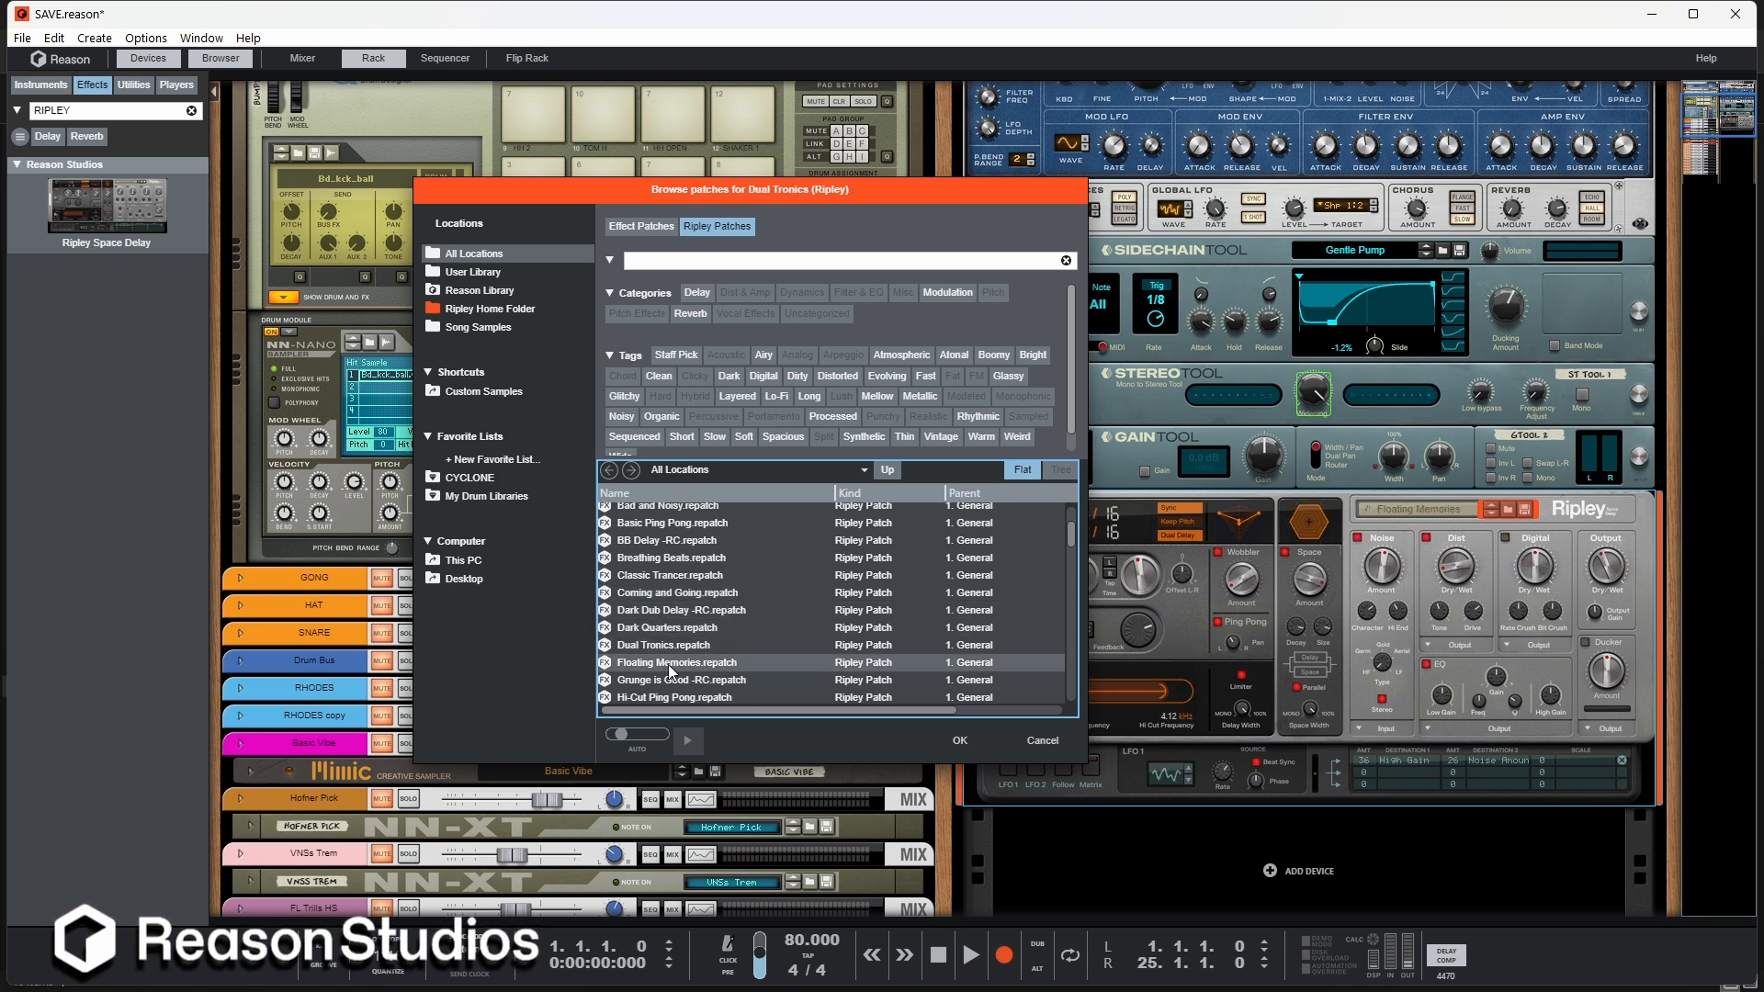
Step: Audition the Ripley patches Grunge is Good -RC, Old Slapback and Ambient Vibe Injector
scroll(669, 665, "down", 1)
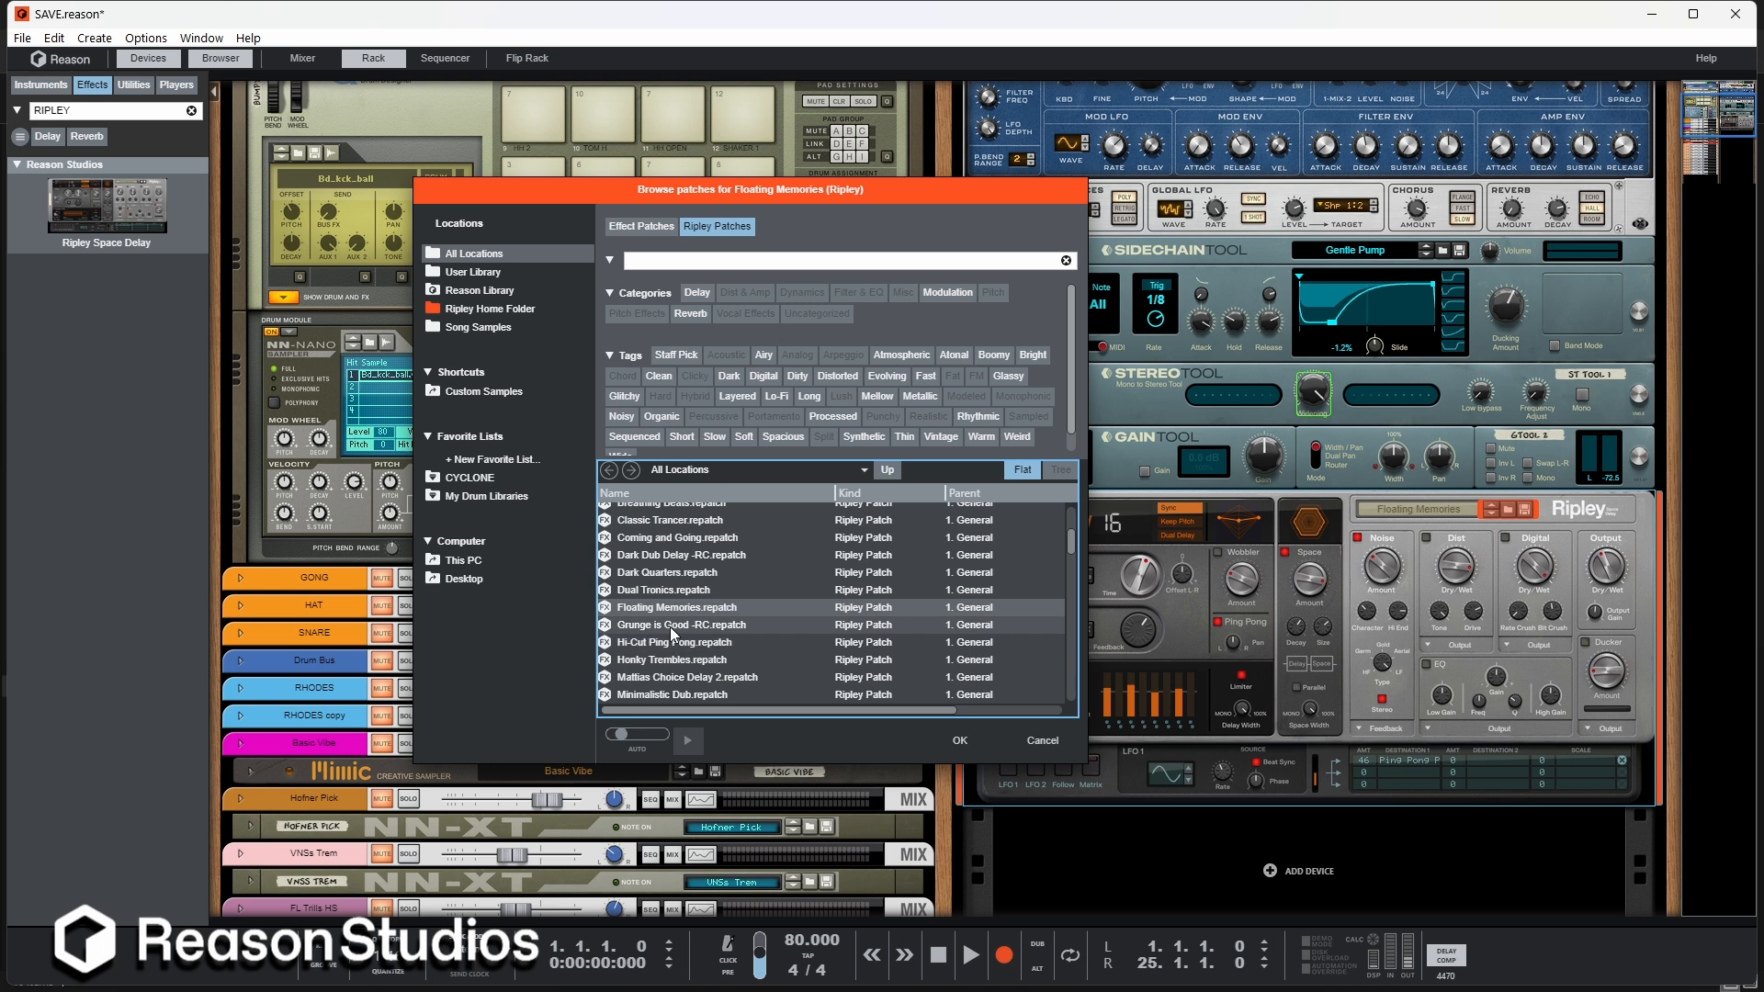
left_click(671, 626)
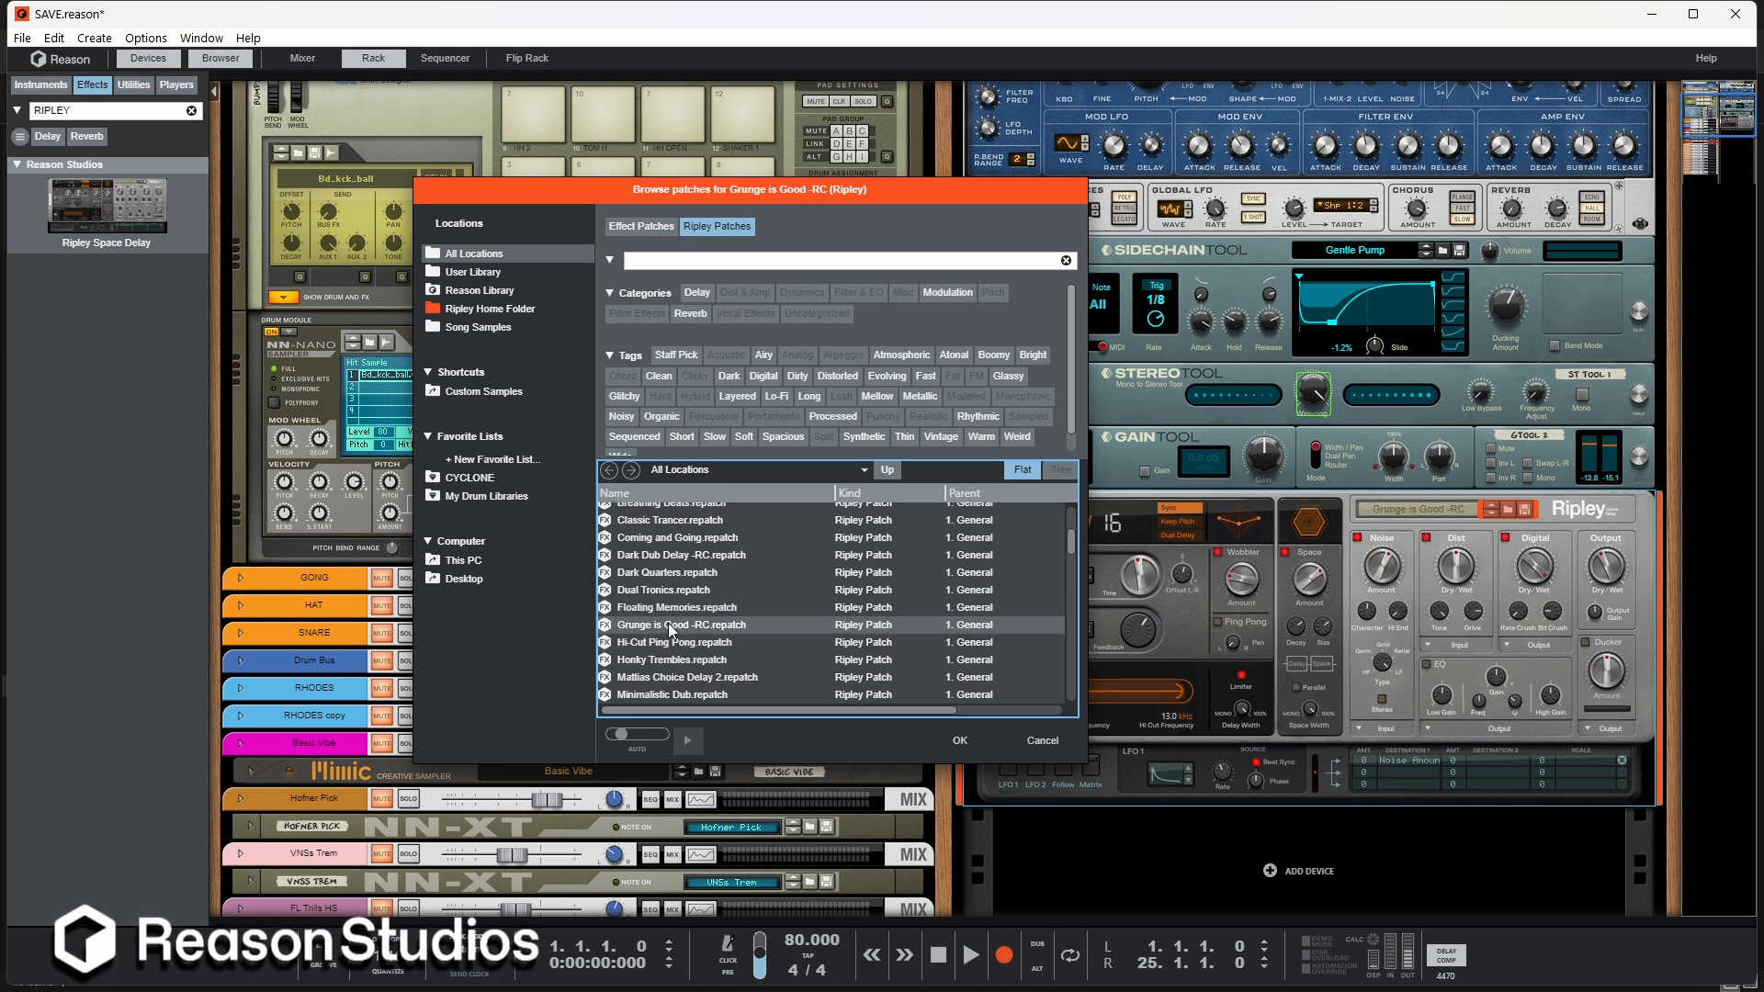
scroll(669, 633, "down", 1)
left_click(661, 624)
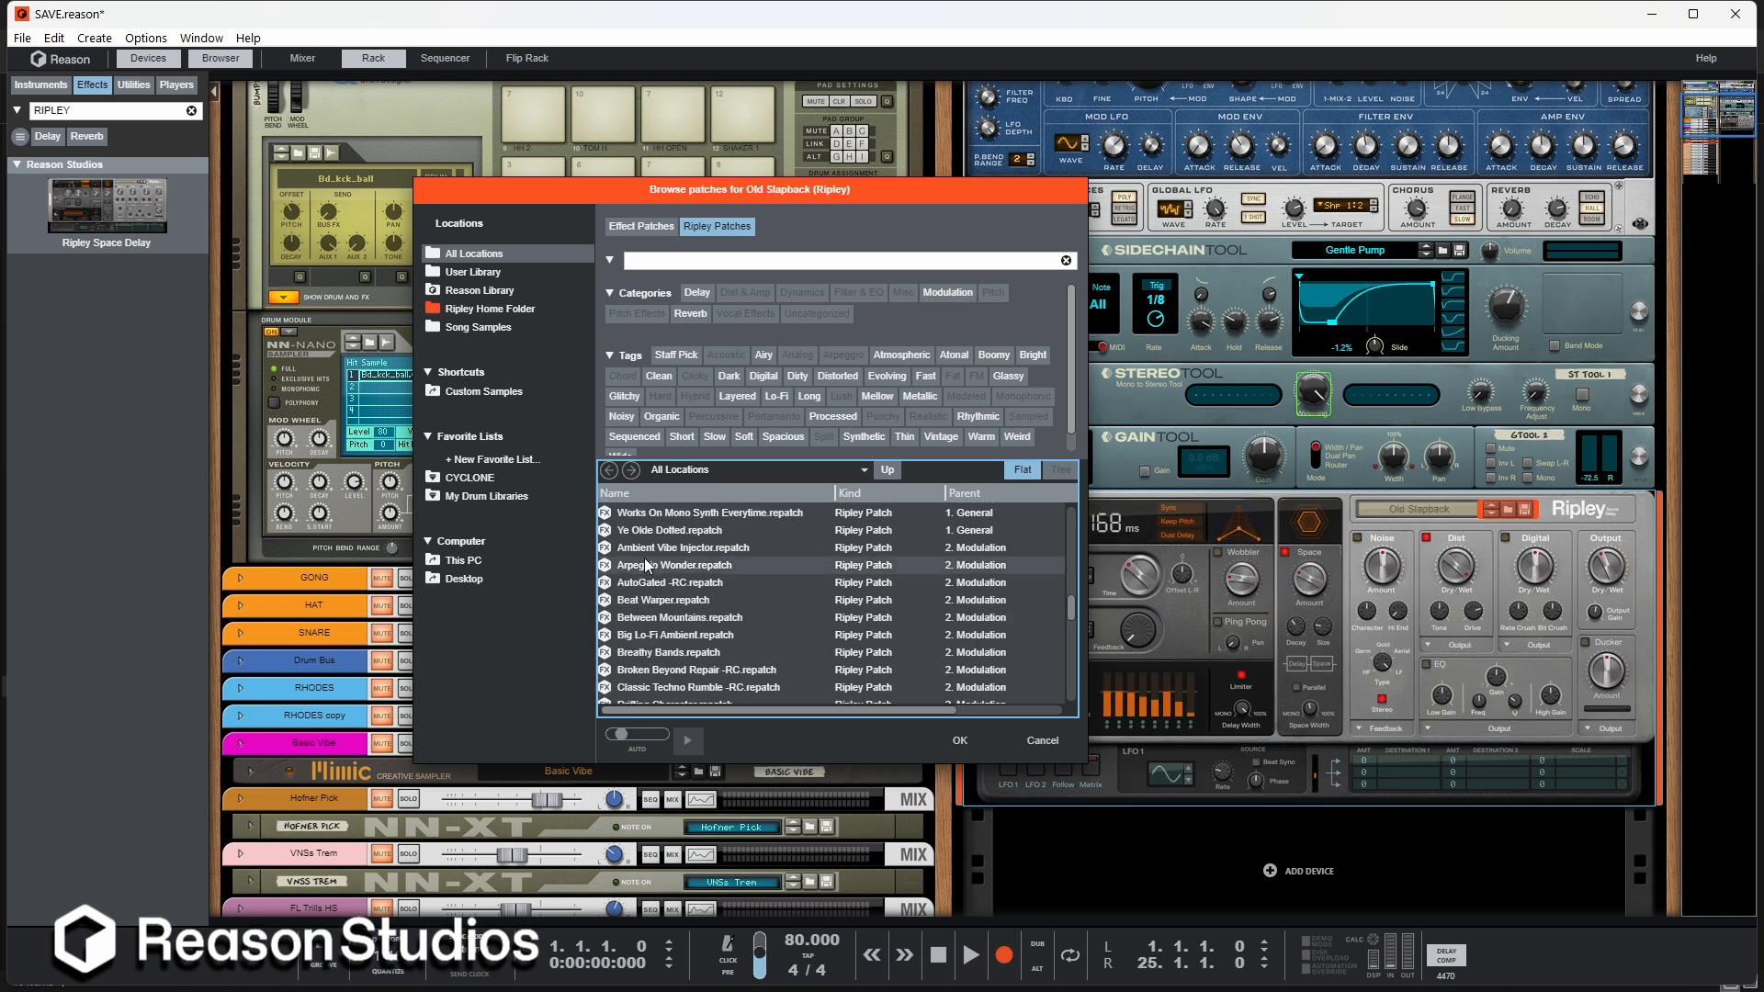
left_click(645, 553)
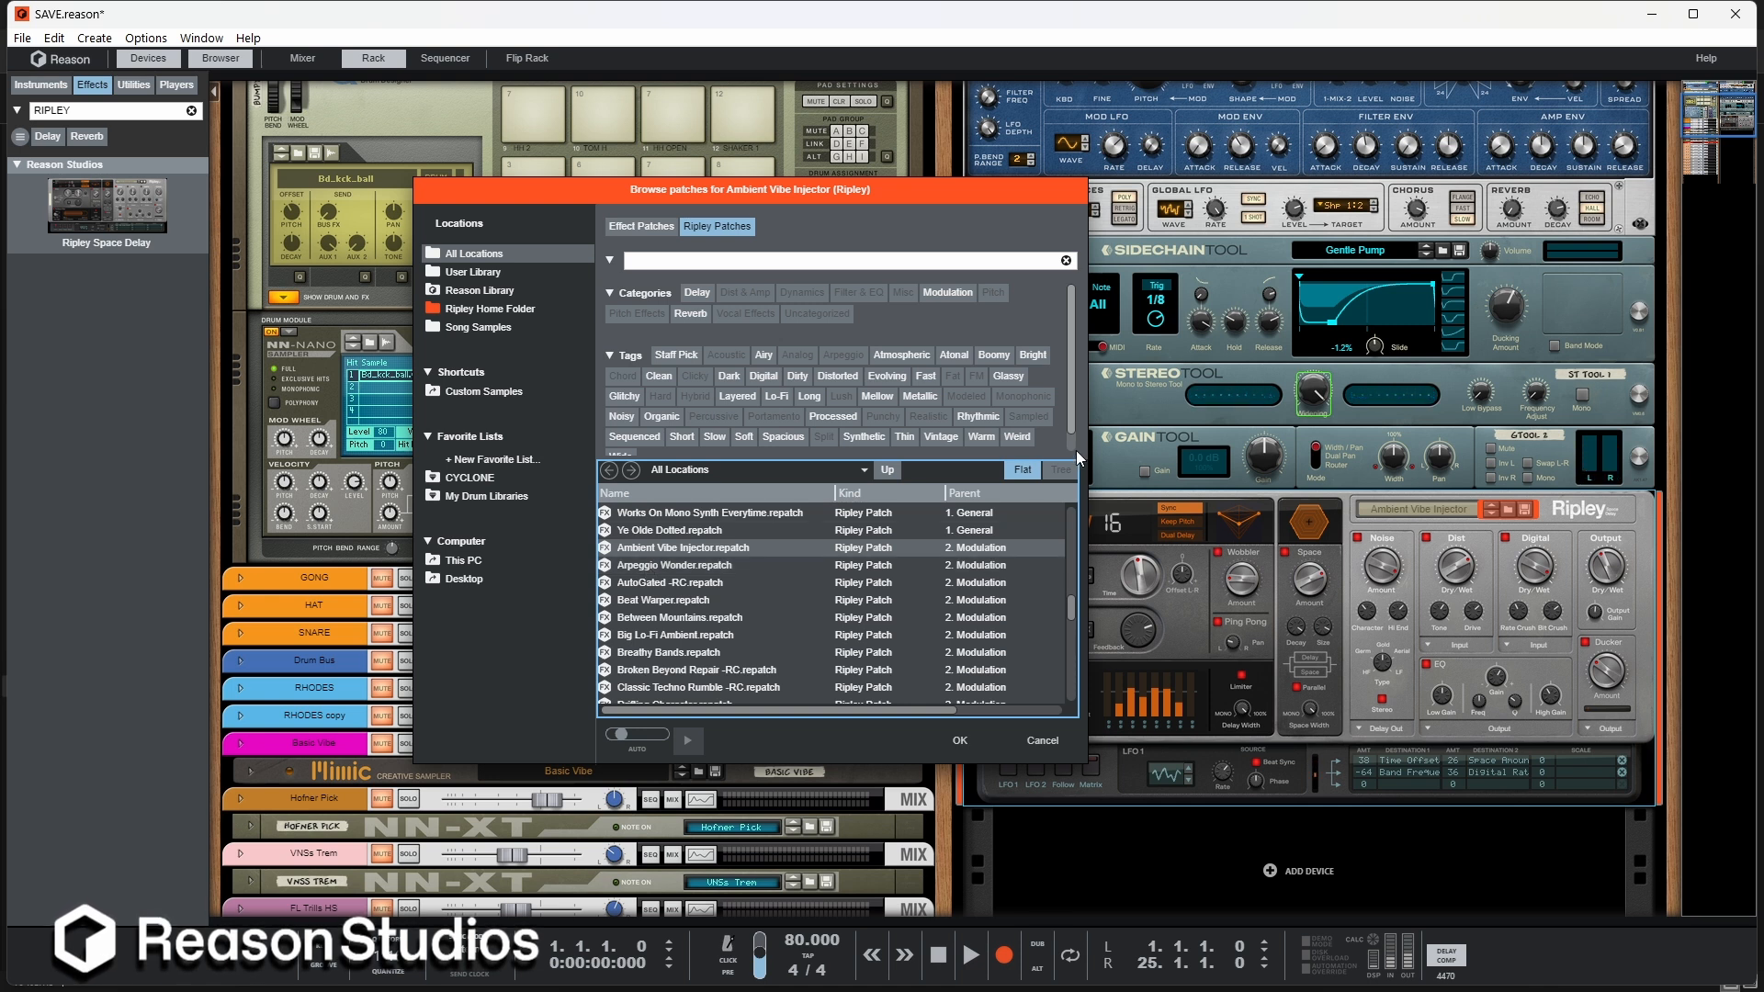
Step: Move the patch browser clear of the Ripley and compare its Ambient Vibe Injector sound bypassed and switched on
left_click_drag(984, 202, 822, 207)
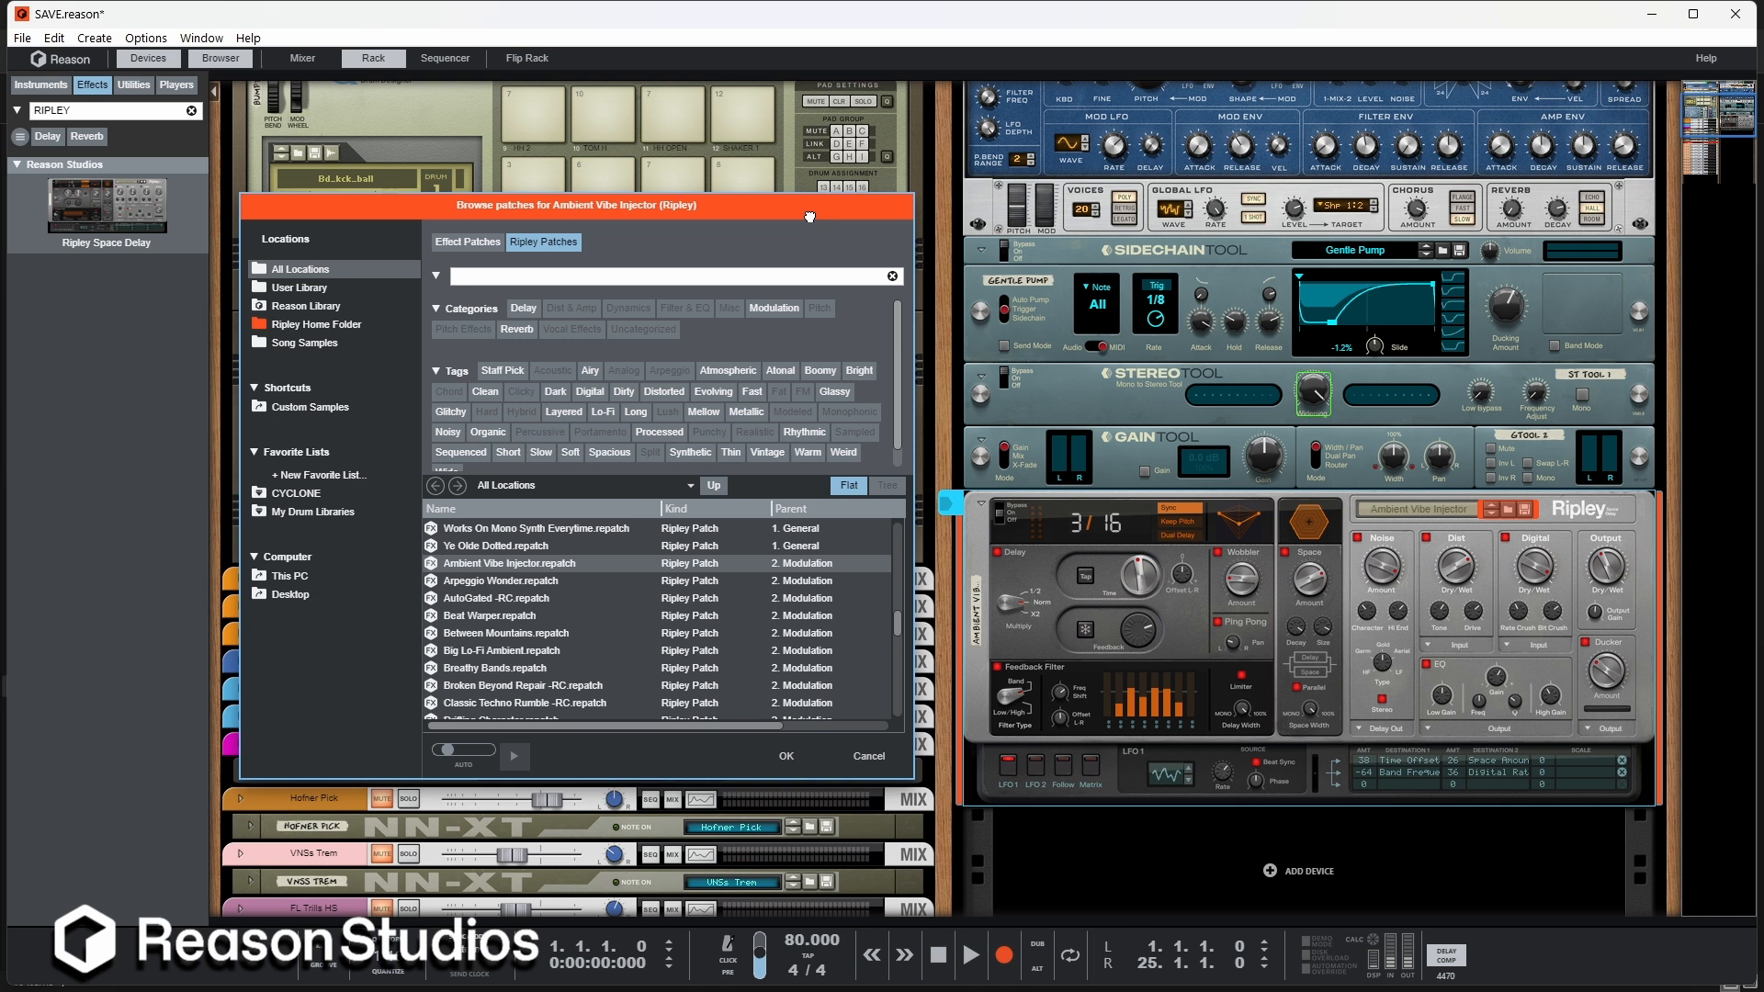
left_click(1000, 503)
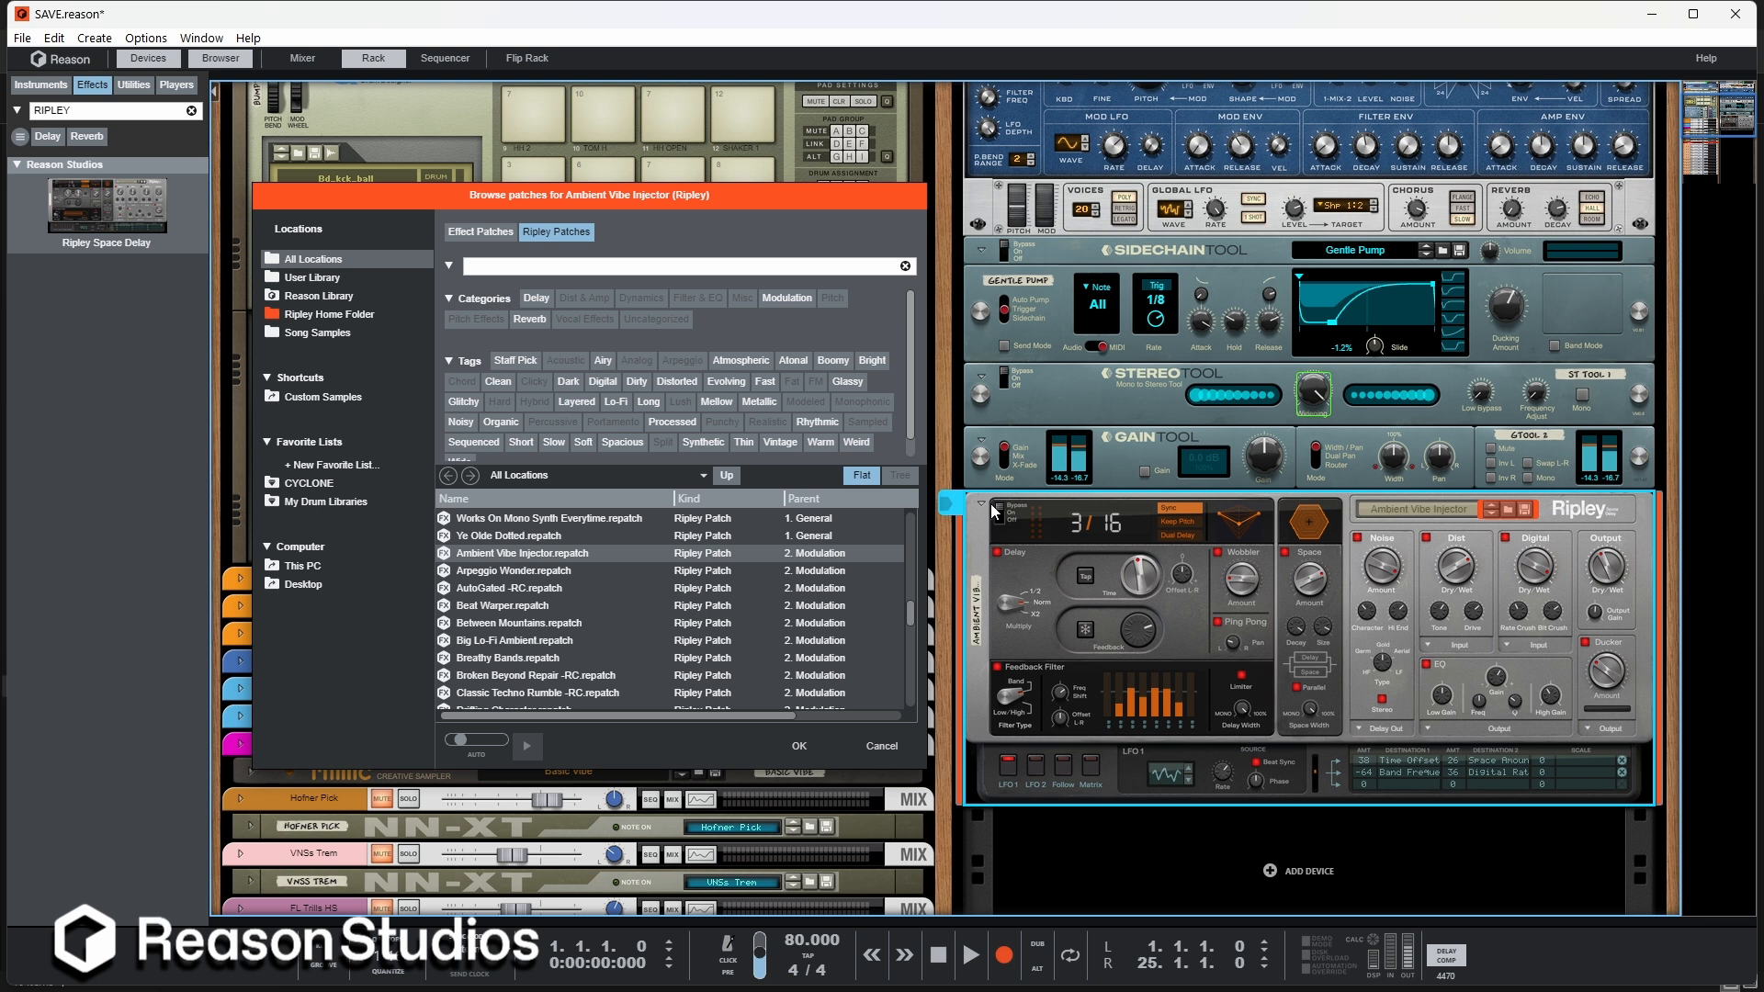
left_click(999, 512)
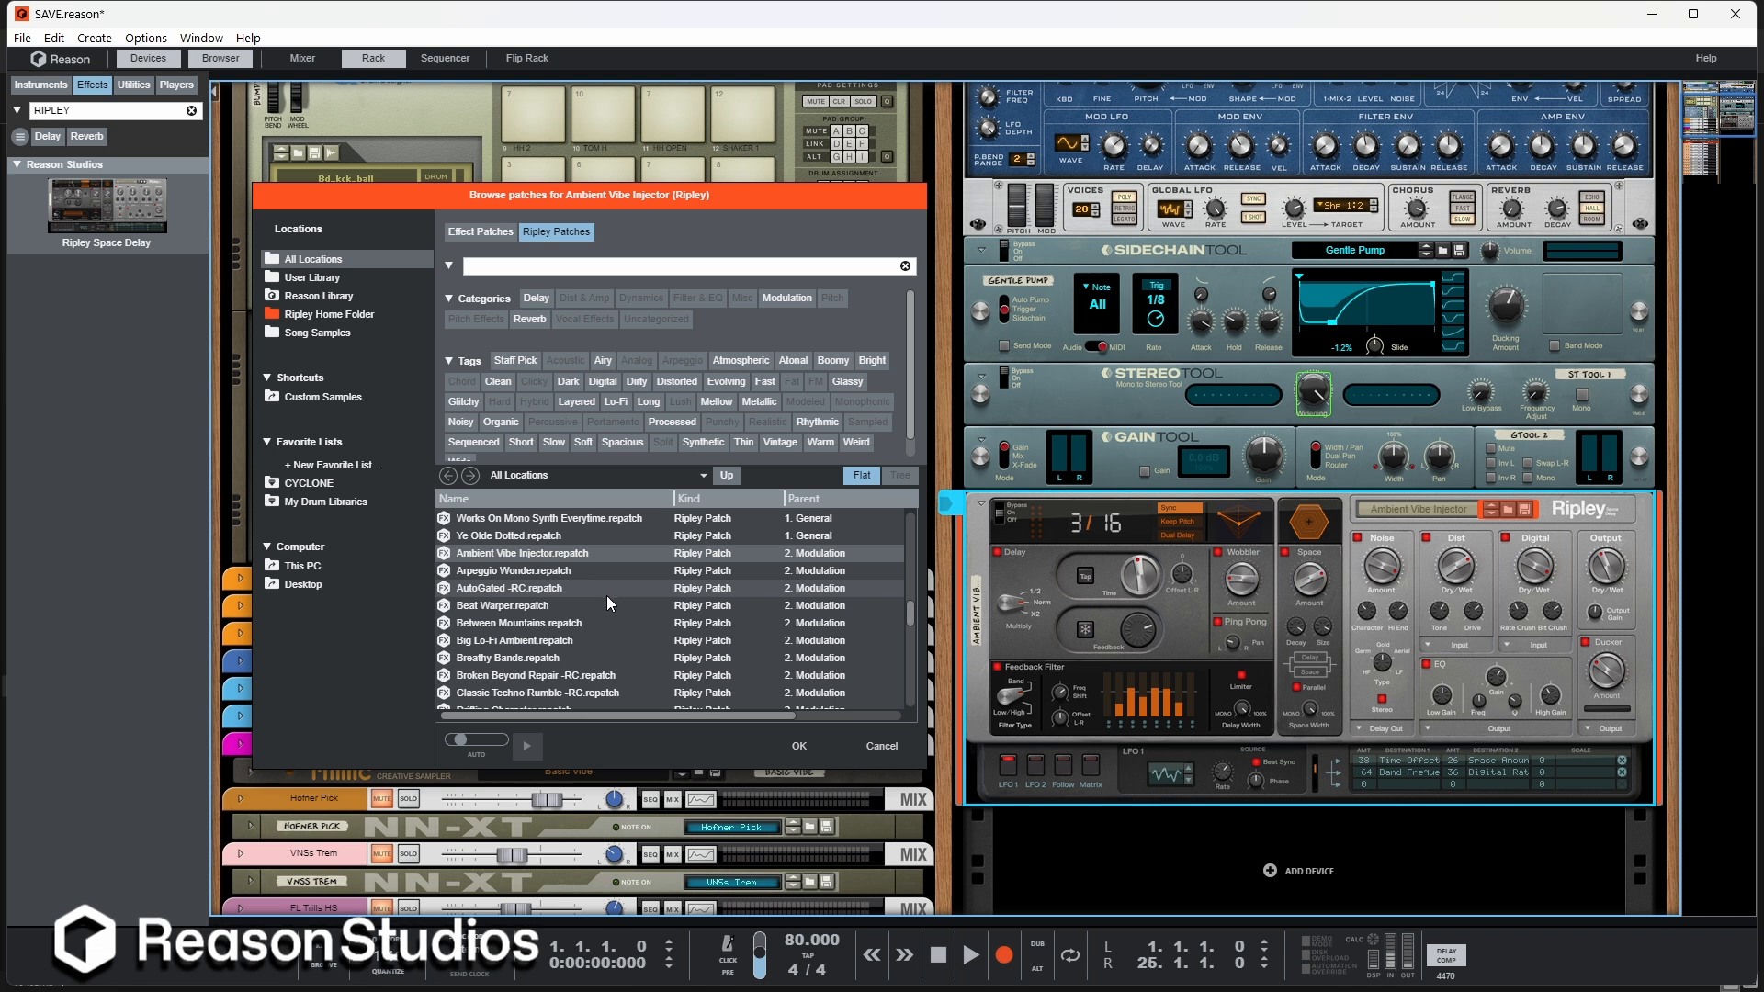
Step: Audition the Modulation patches Breathy Bands, Piano Flange, Flock of Monkeys, First Responder and Drifting Character on the Ripley
left_click(570, 656)
scroll(570, 653, "down", 3)
left_click(576, 644)
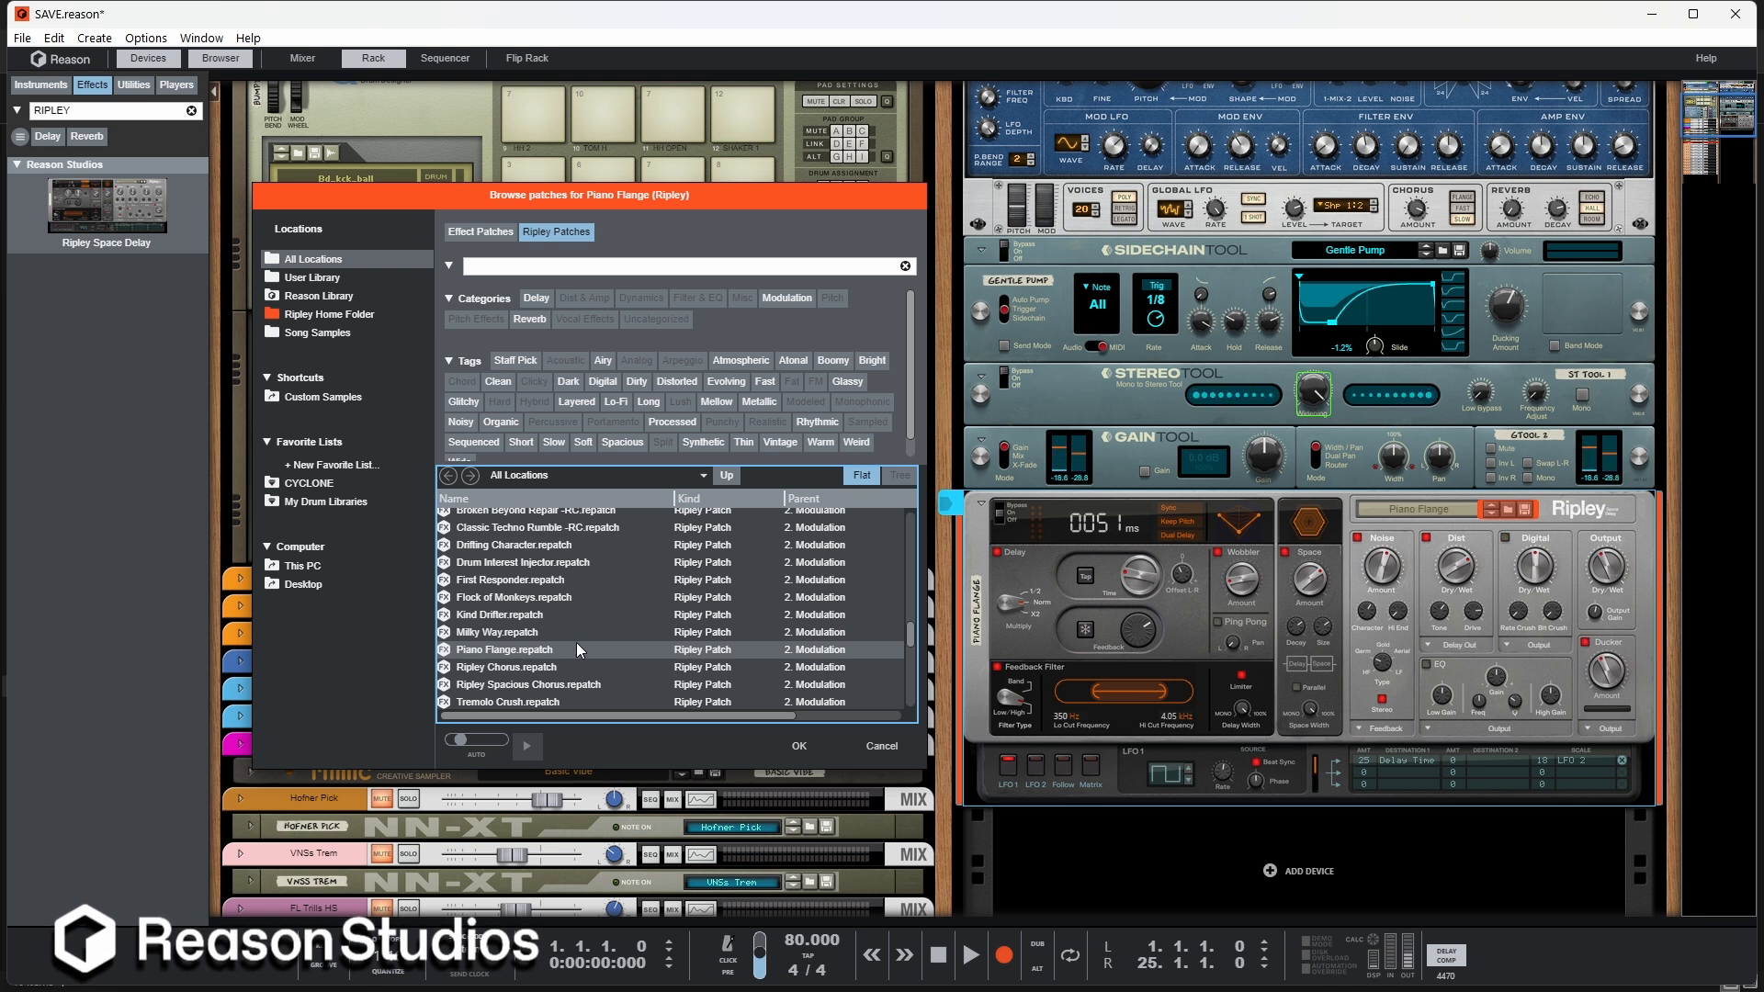
left_click(544, 602)
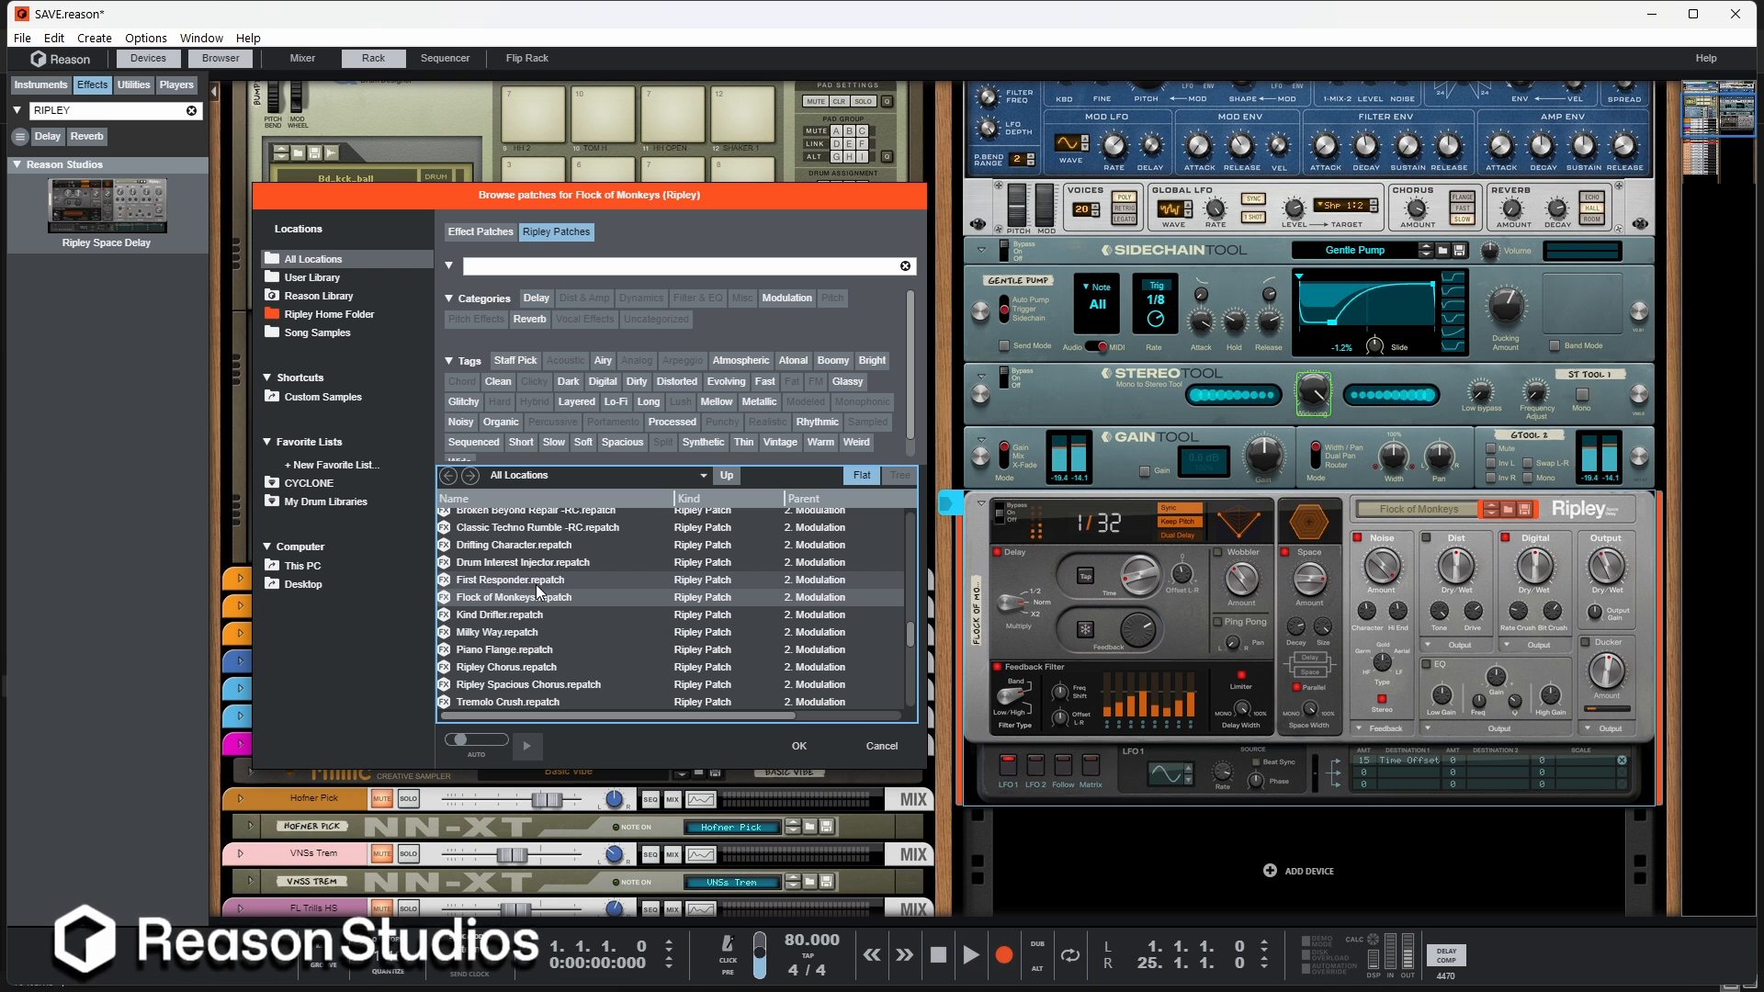
left_click(536, 577)
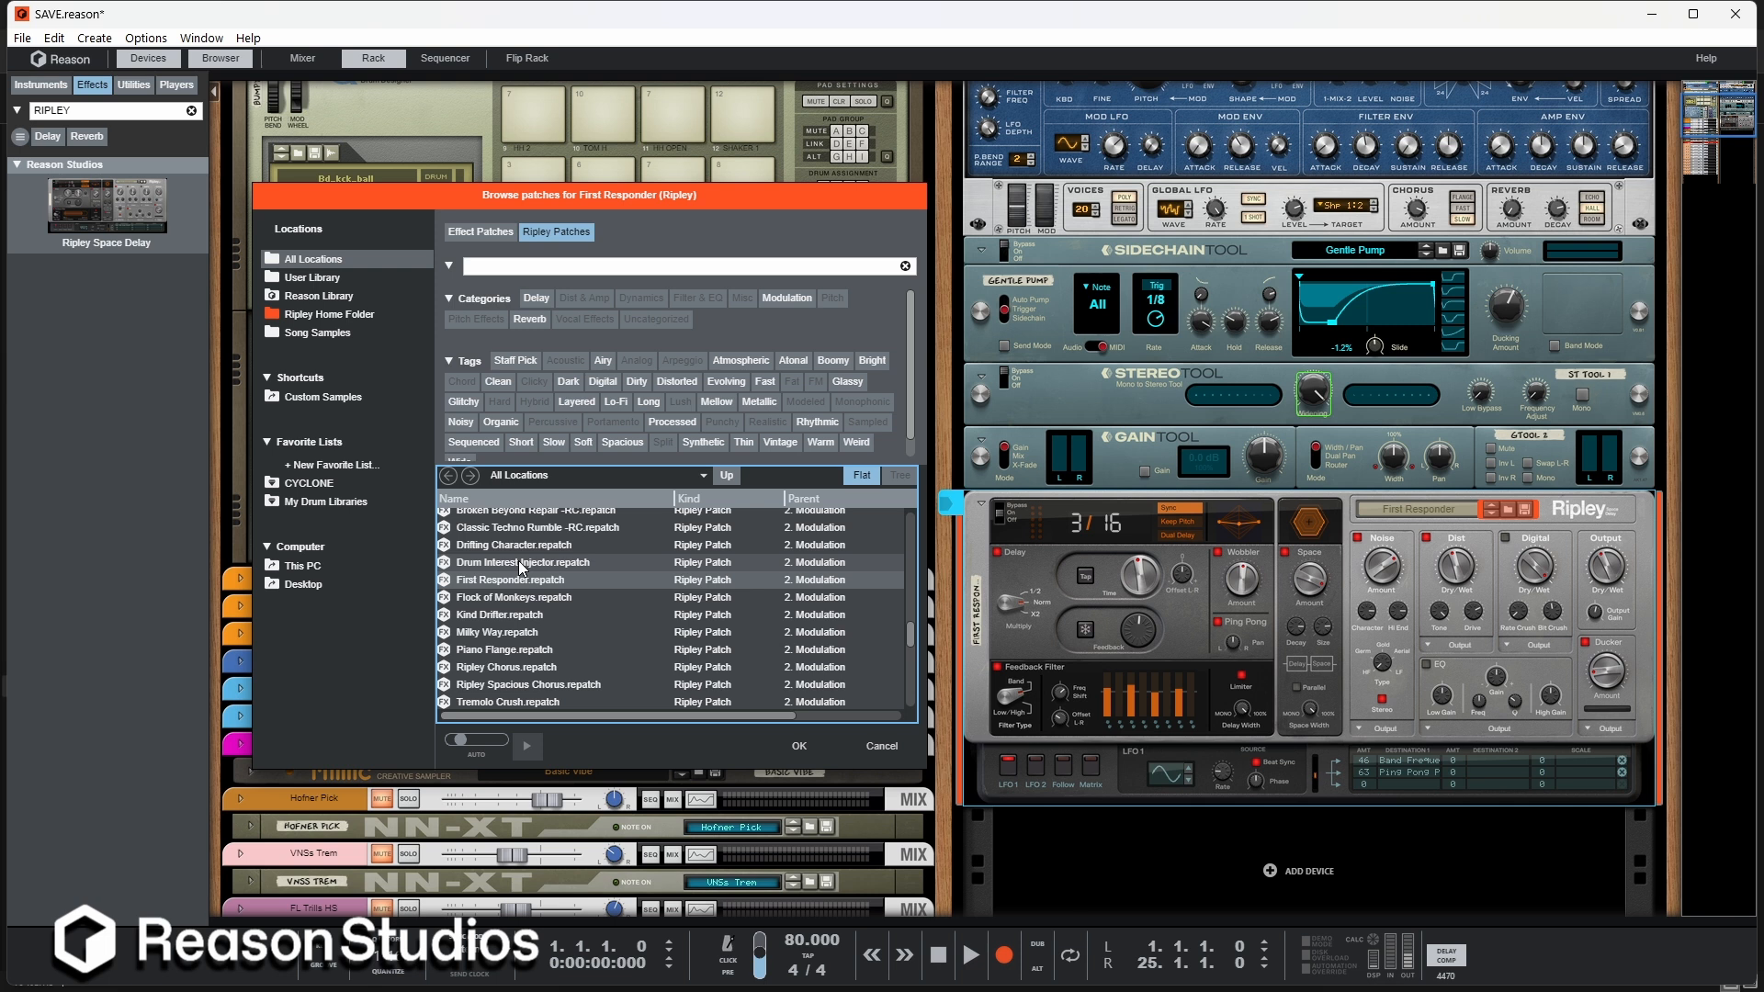
left_click(520, 544)
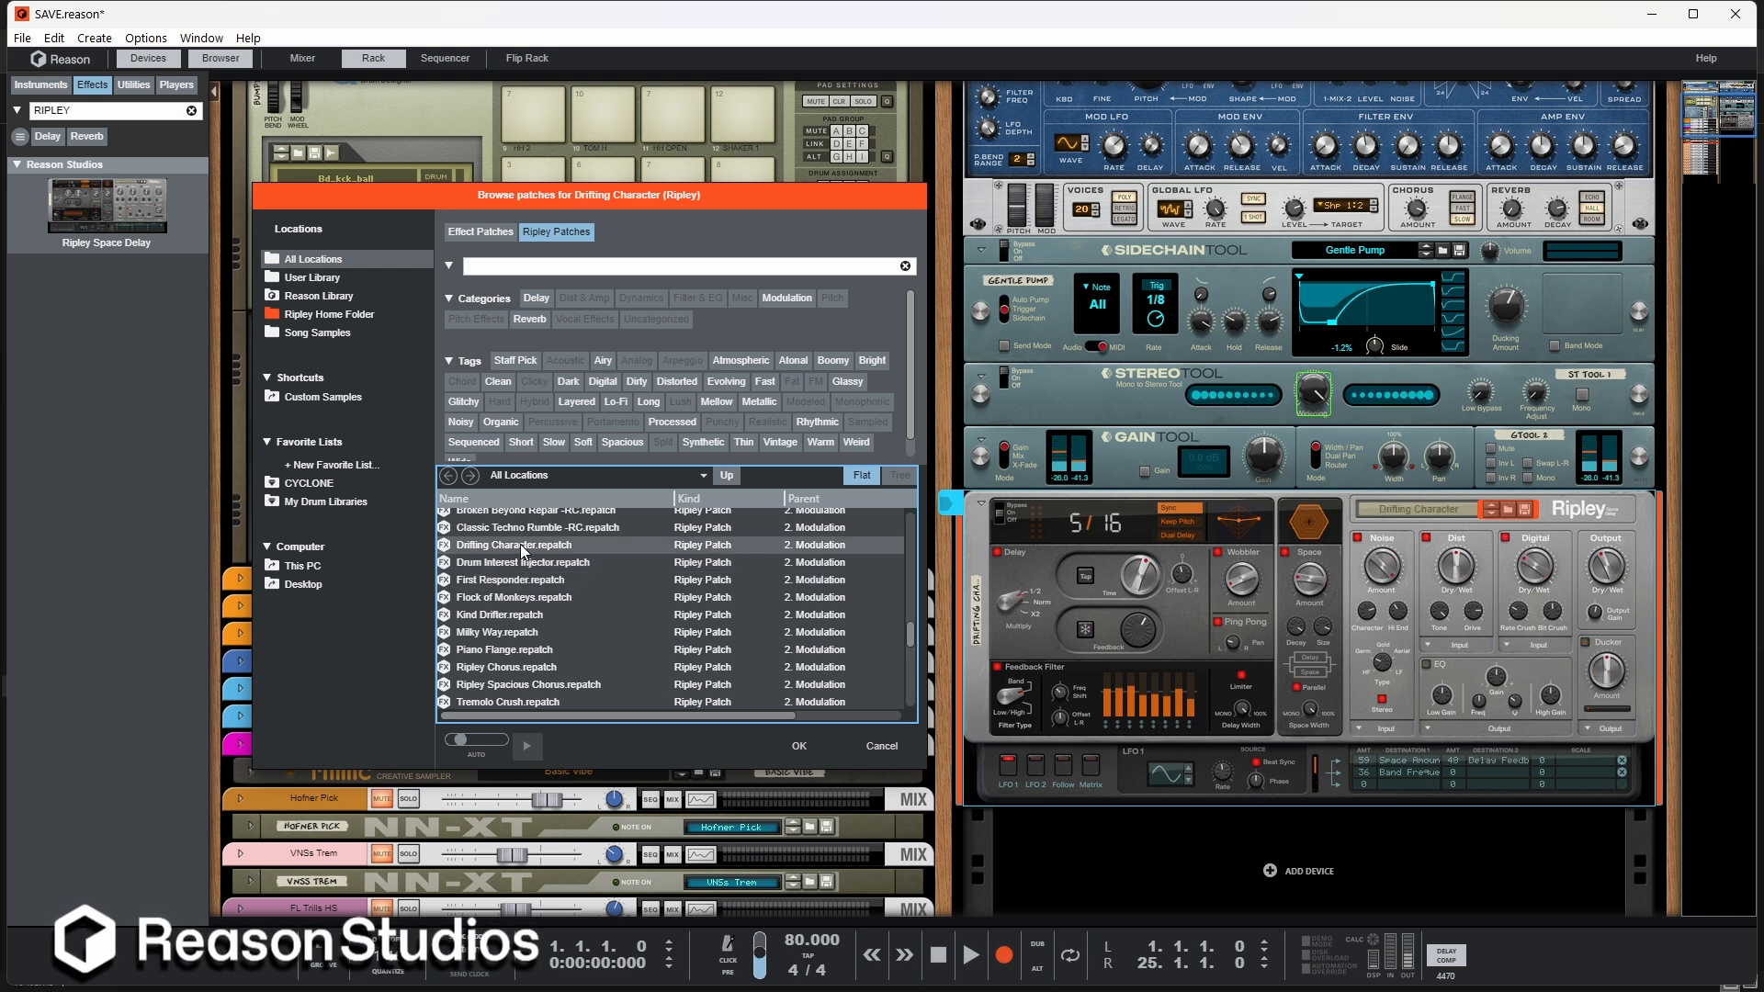
Step: Audition the Ripley Spacious Chorus and Tremolo Crush modulation patches, plus the Bath Room patch from the Special folder
scroll(537, 636, "down", 1)
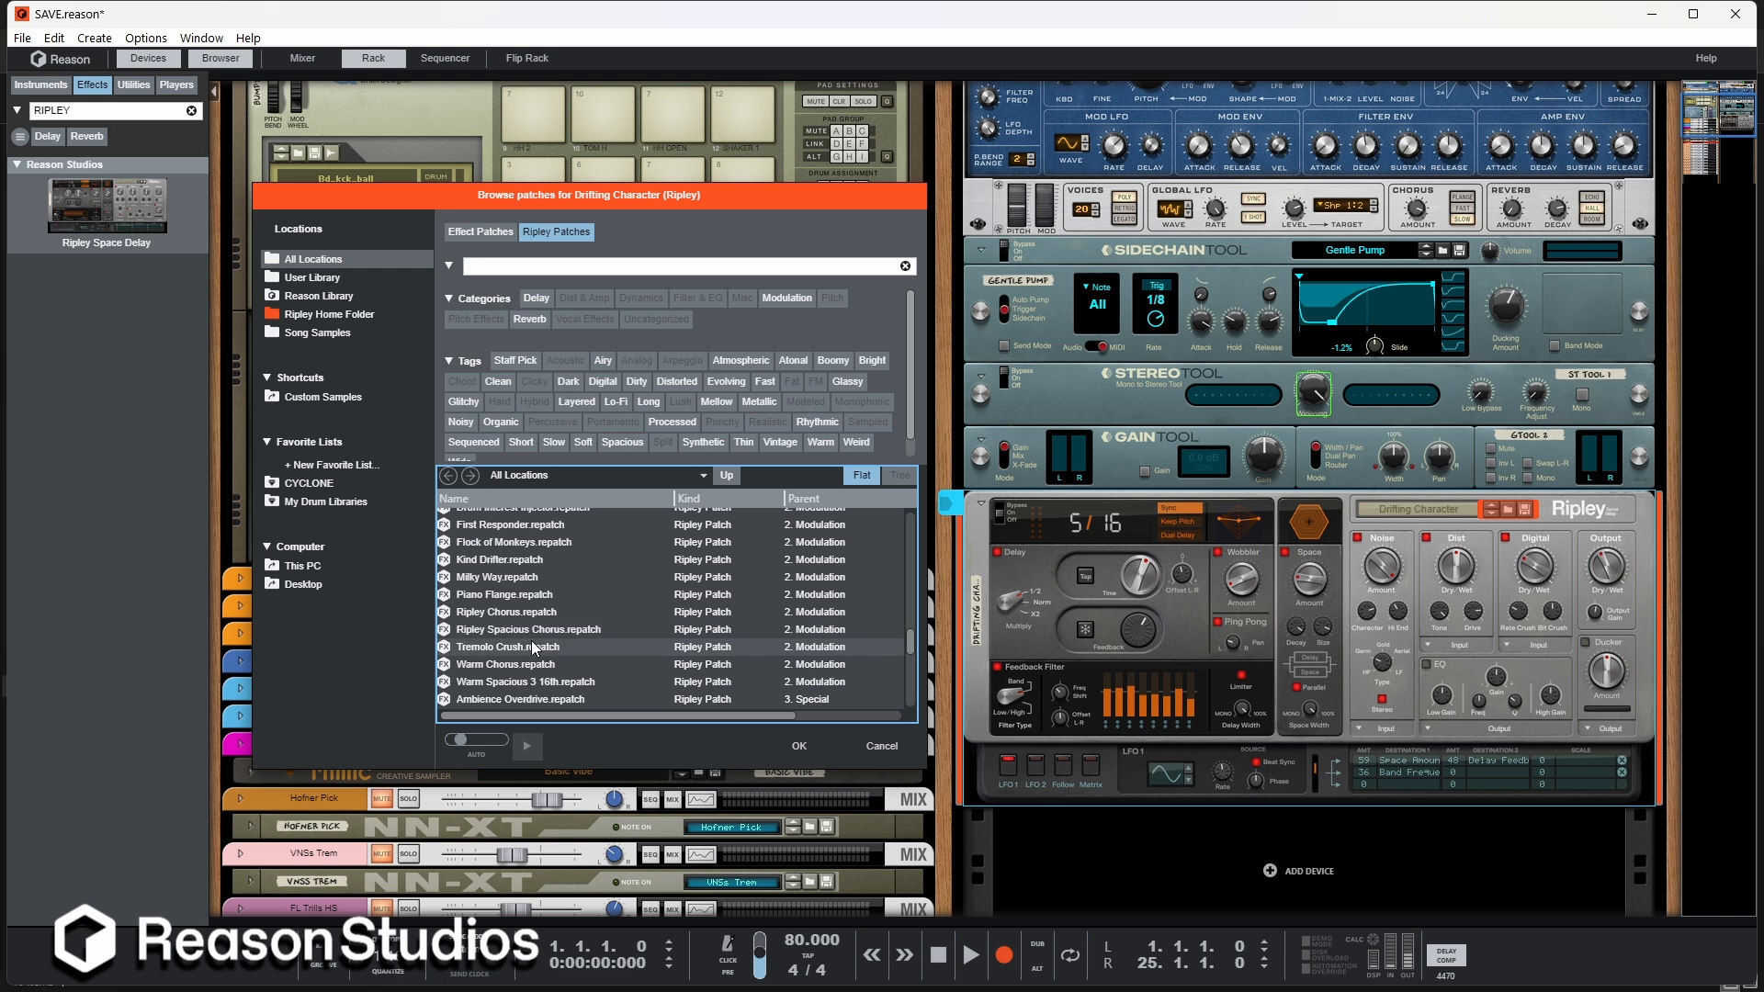
left_click(495, 632)
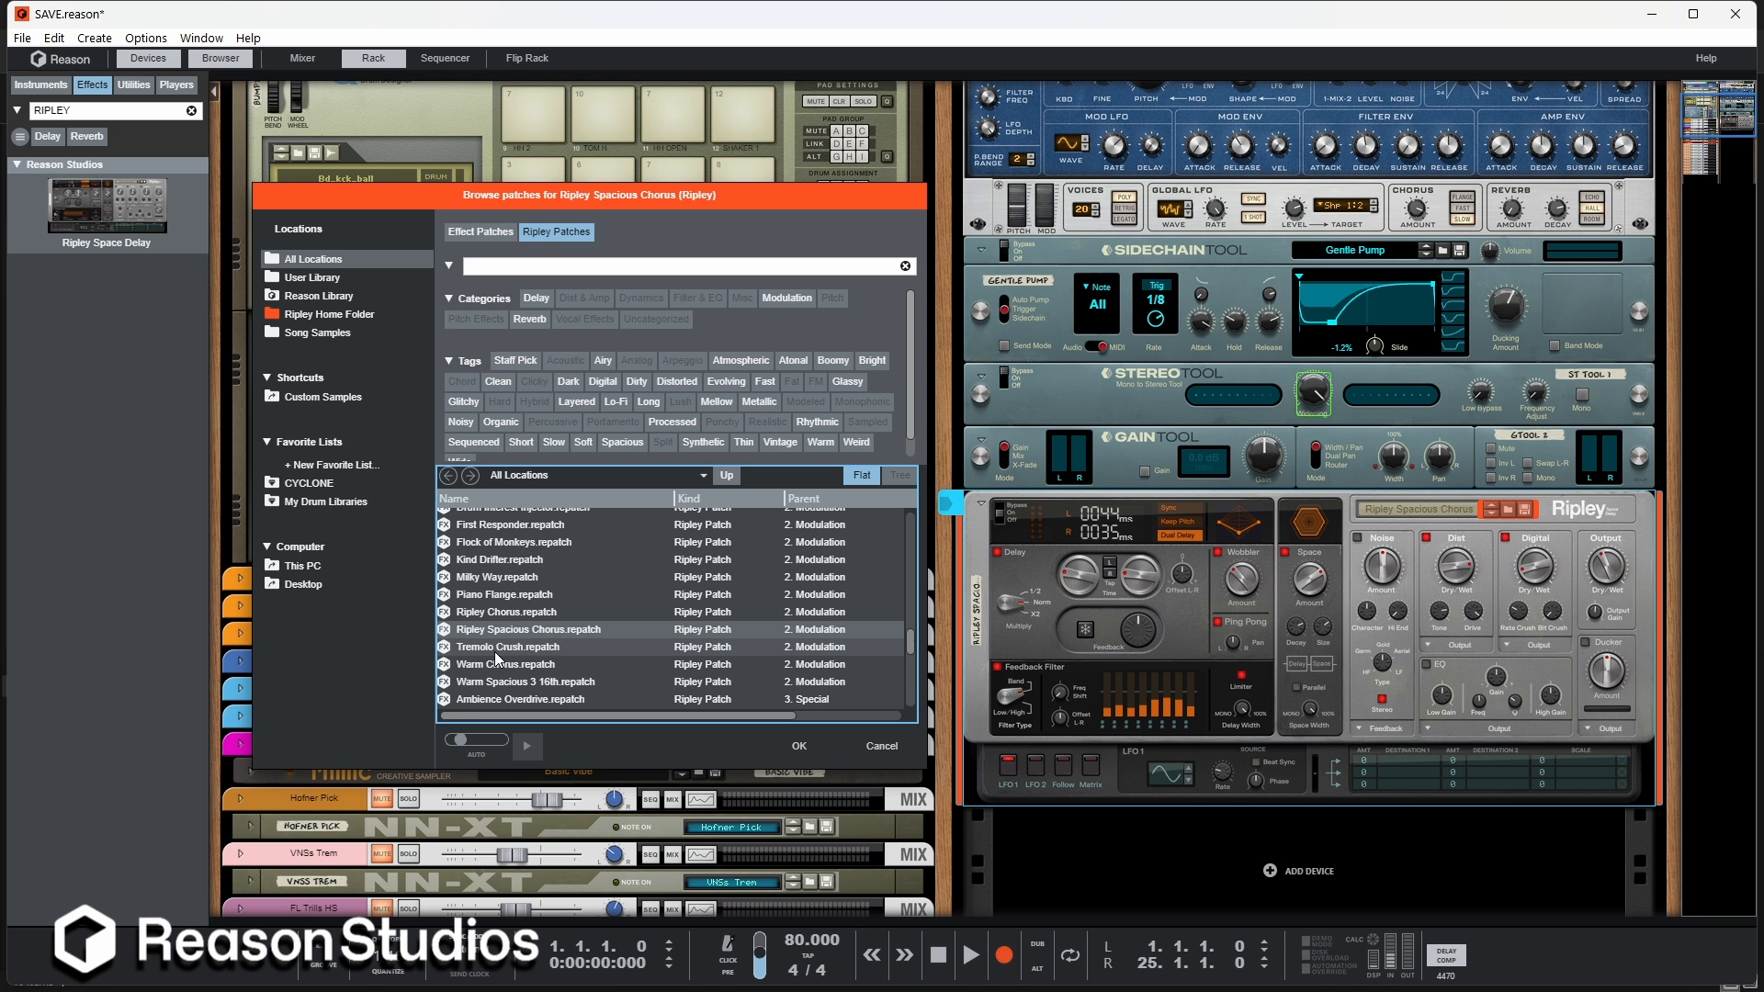
left_click(495, 653)
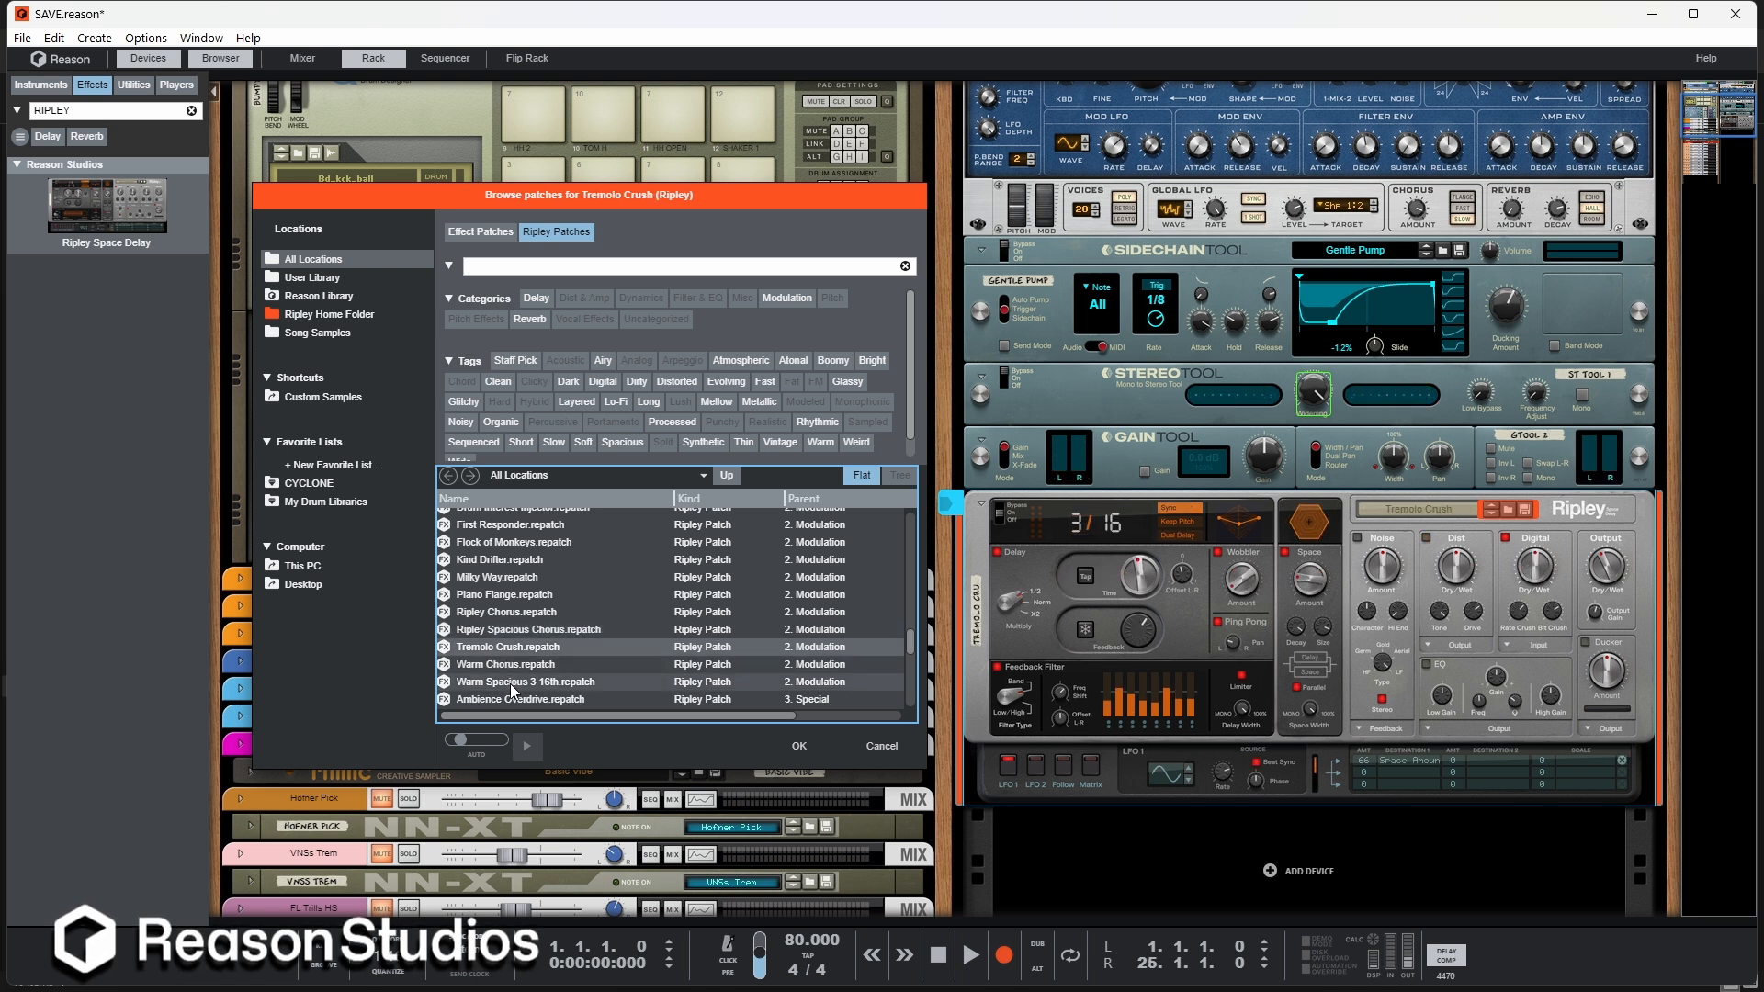
scroll(510, 684, "down", 2)
left_click(504, 622)
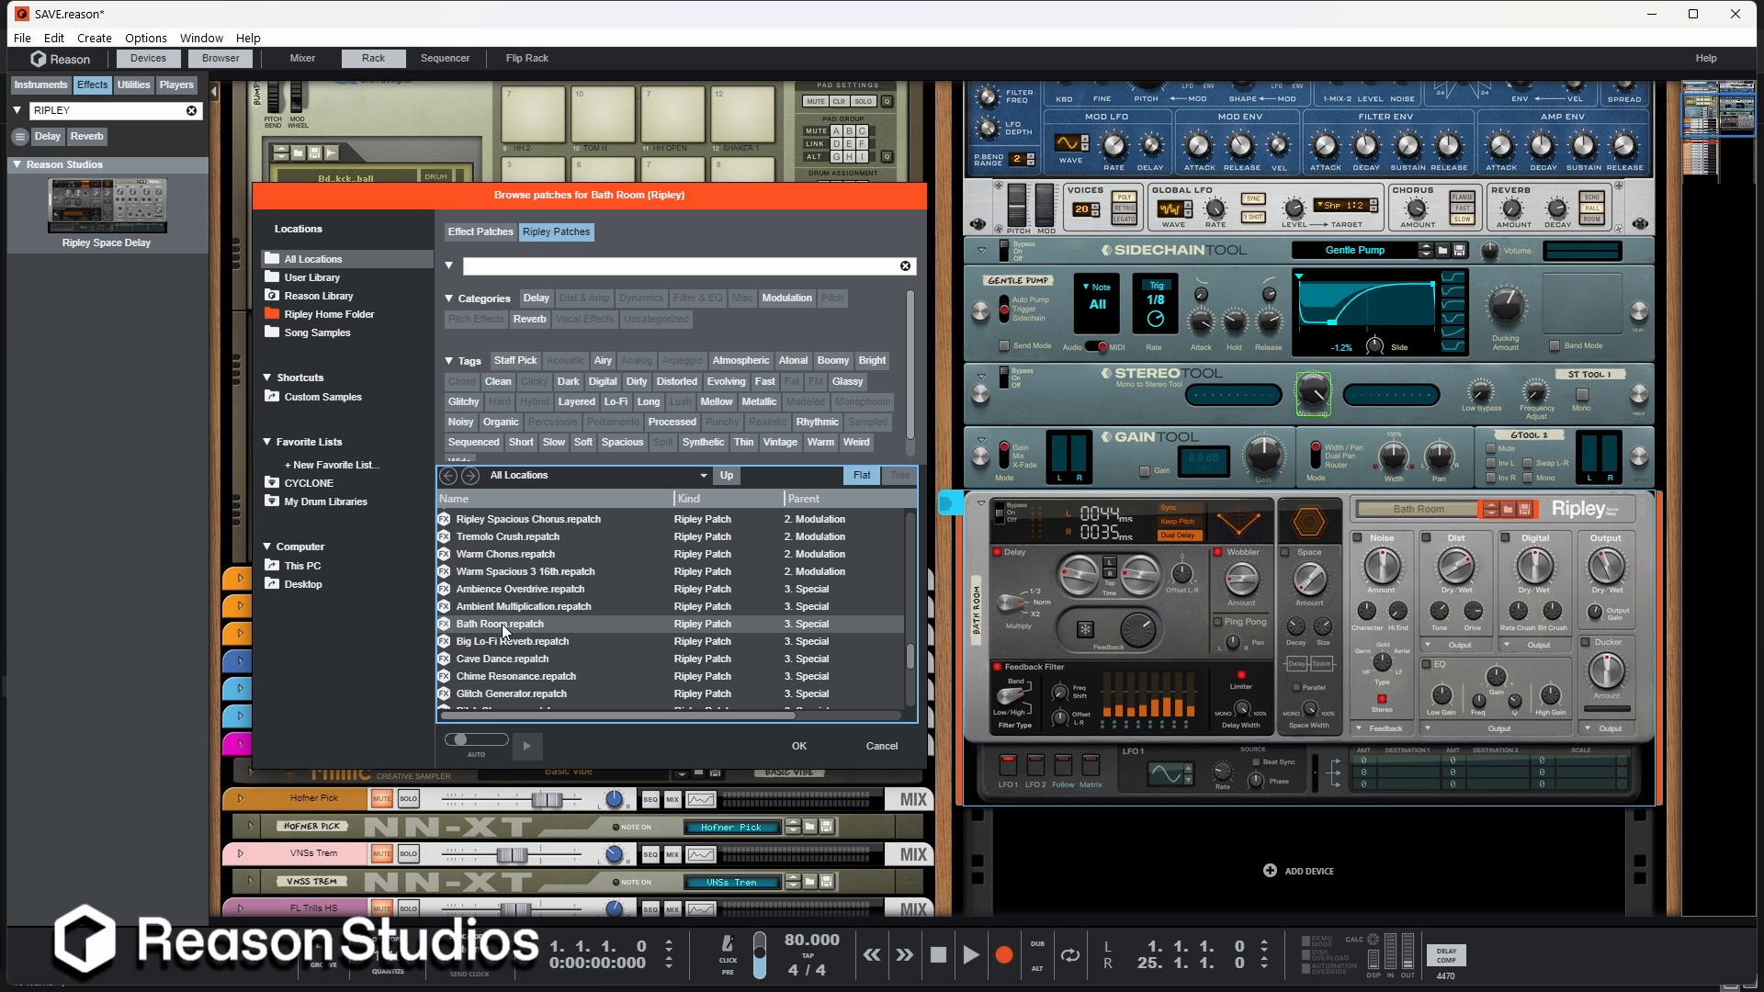
Step: Try the Special patches Cave Dance and Chime Resonance, and load StuttIteratter -LQ into the Ripley
left_click(502, 658)
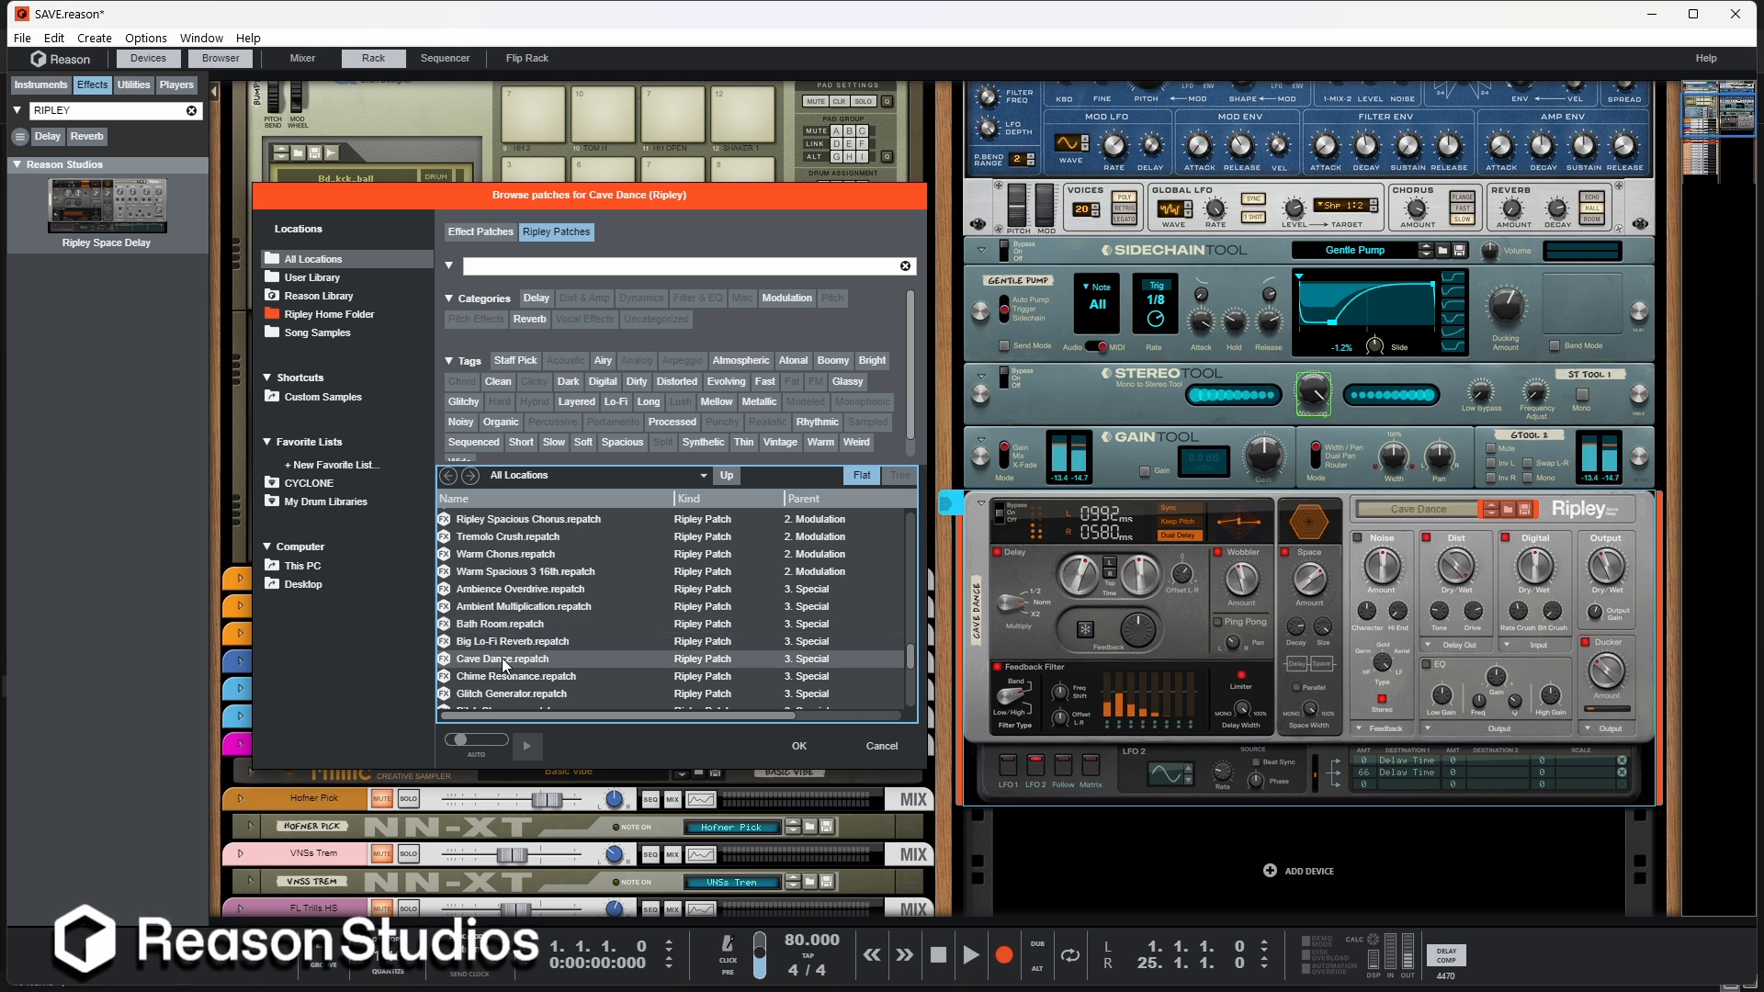
left_click(507, 678)
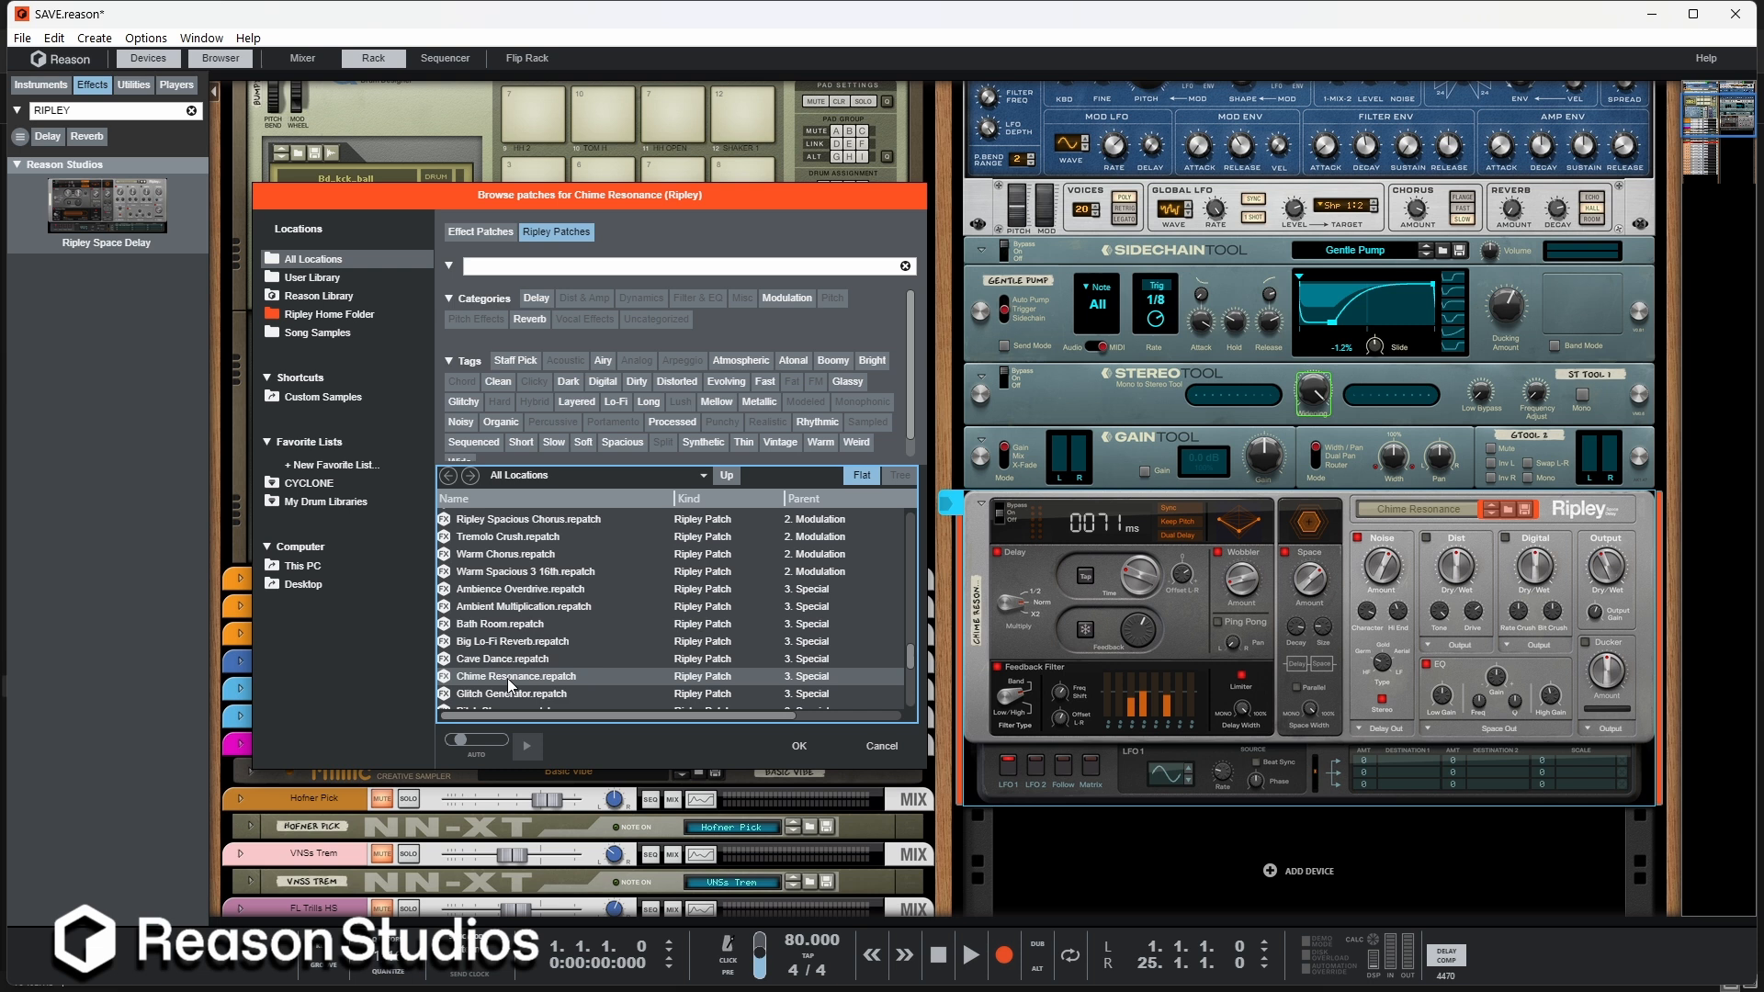
scroll(508, 679, "down", 2)
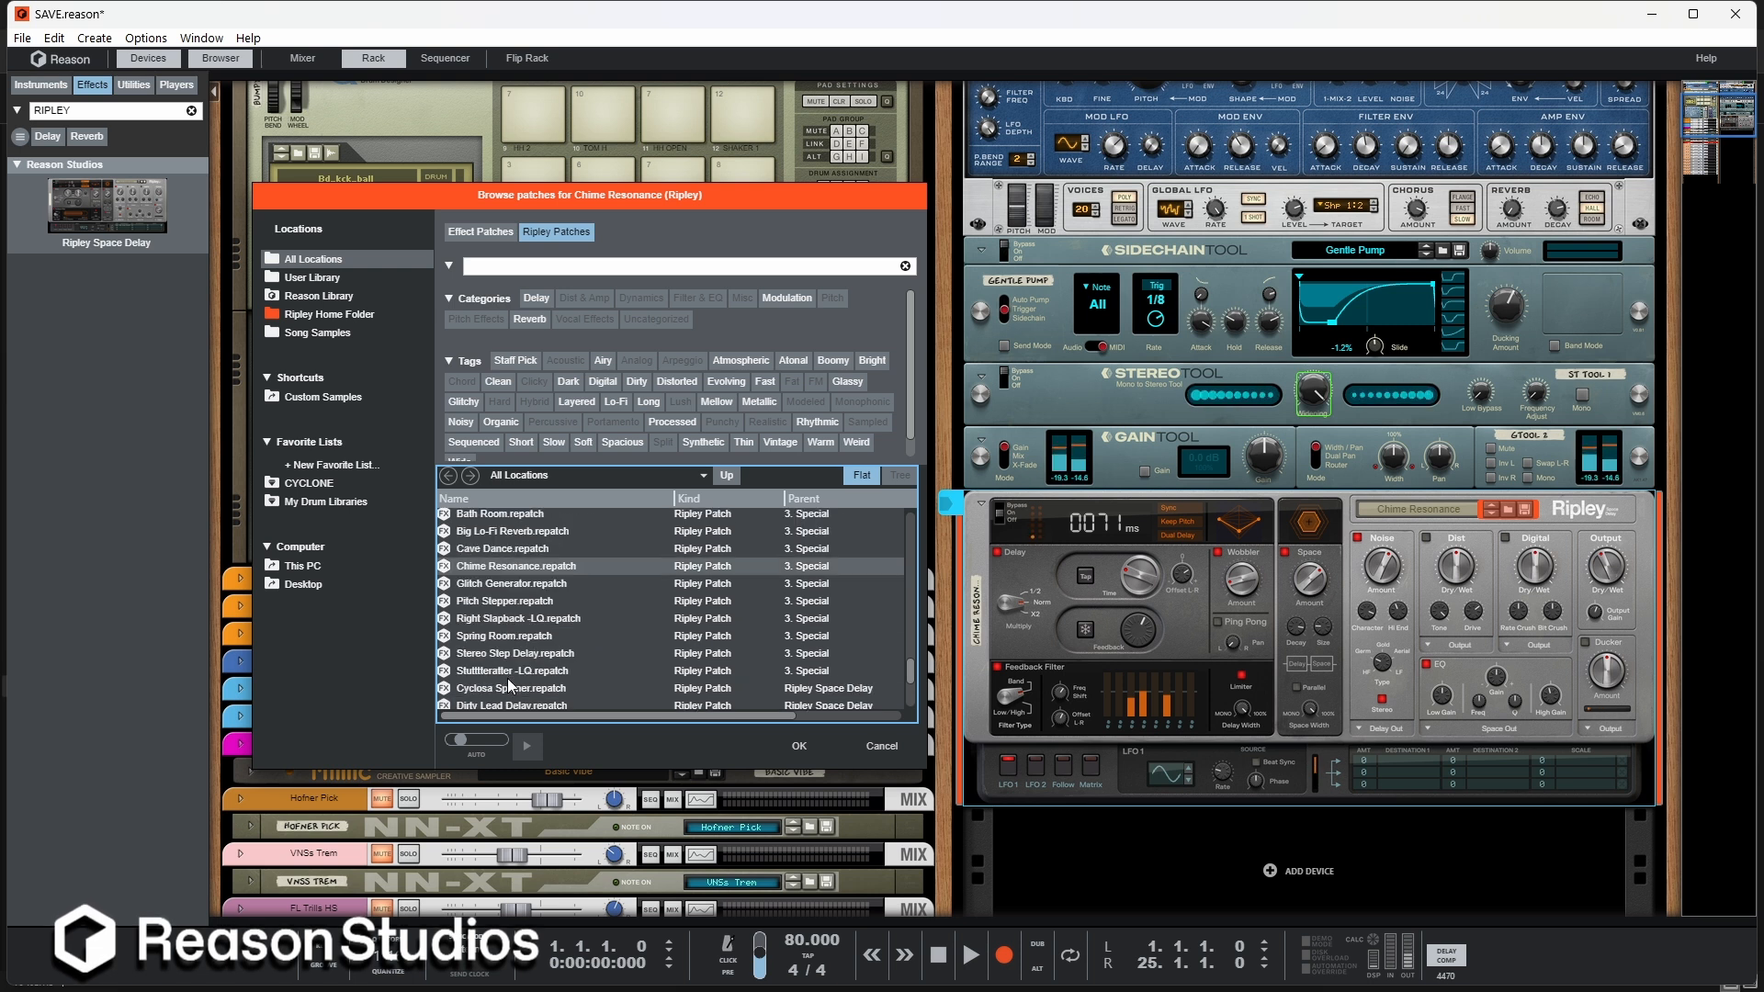
left_click(507, 677)
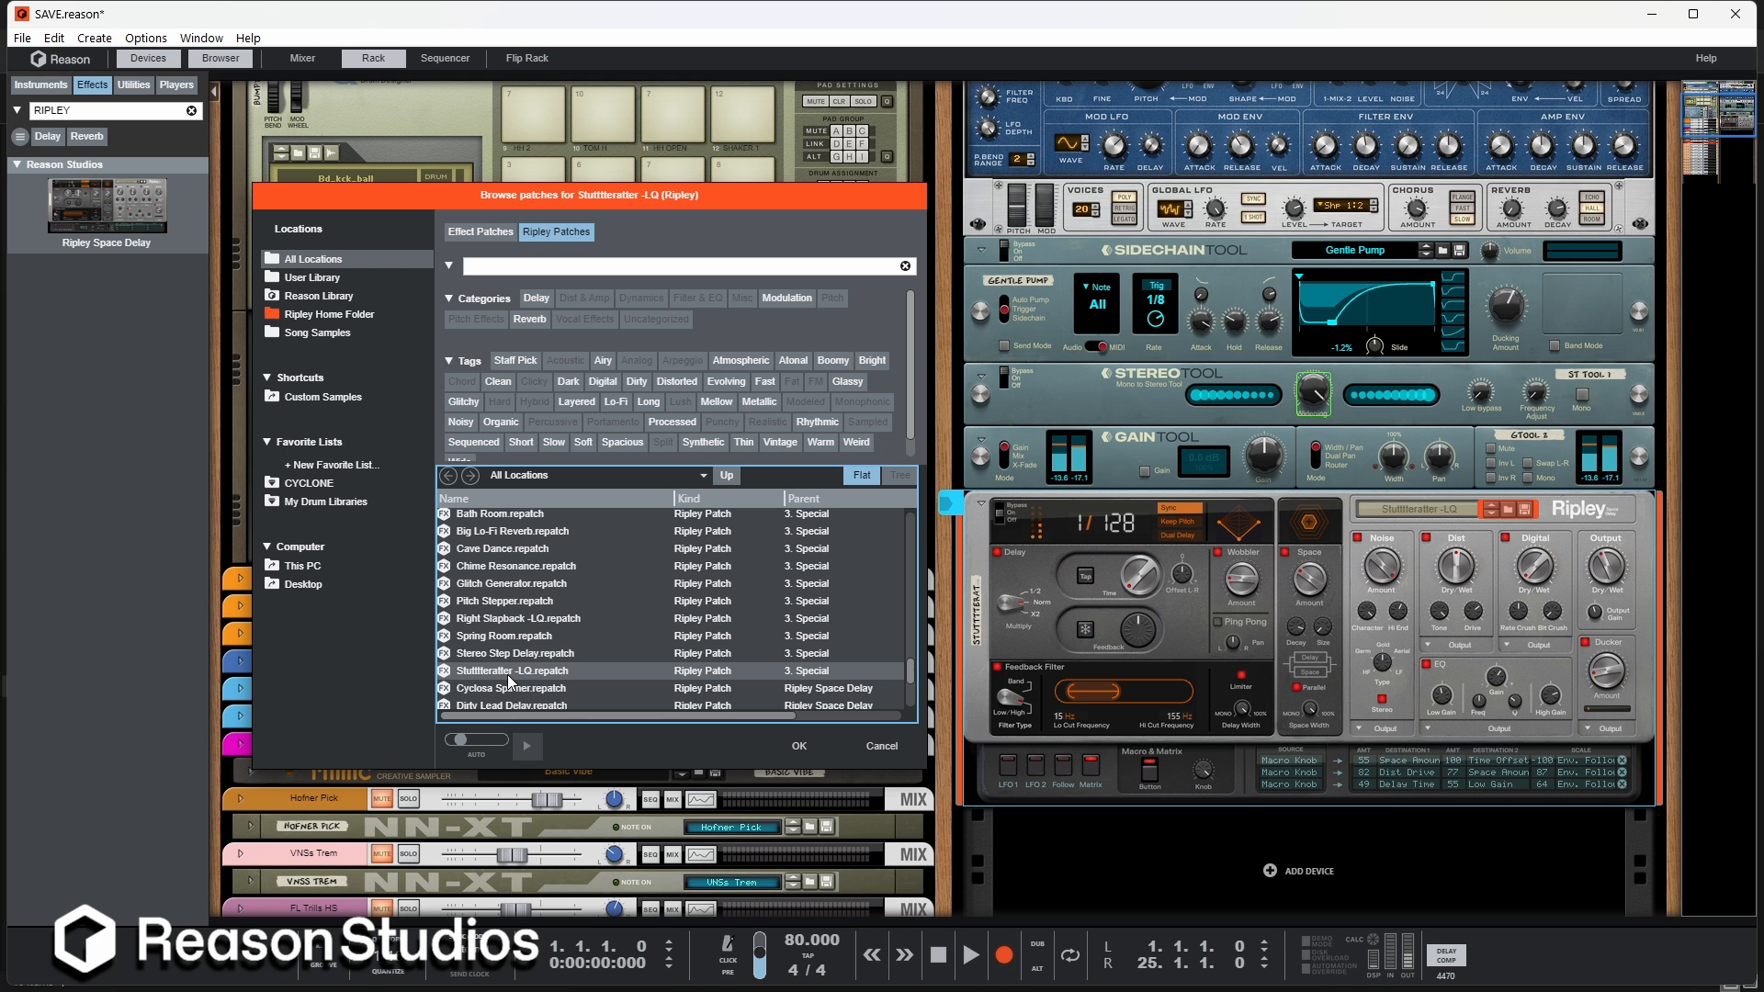
Step: Audition the Ripley patches Mandolin Rain, Much Needed Spice, Feedback Twister and Warm Long Wash, and load Unstable Signal
scroll(507, 675, "down", 2)
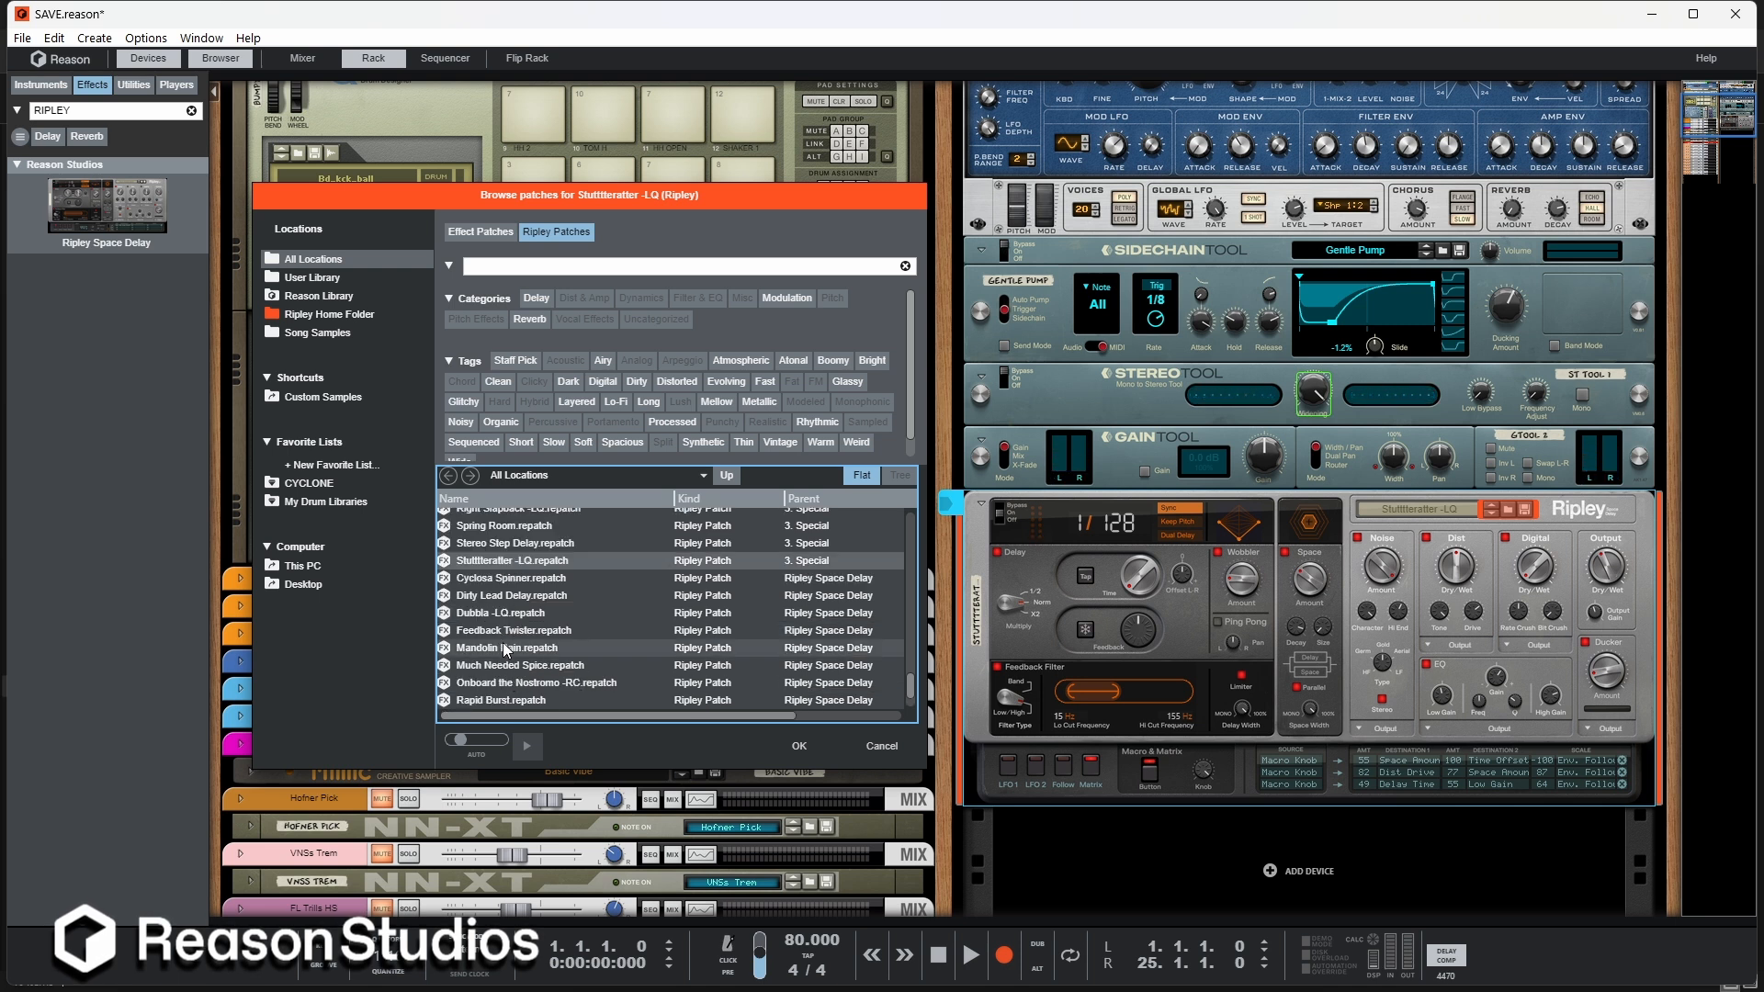
left_click(505, 648)
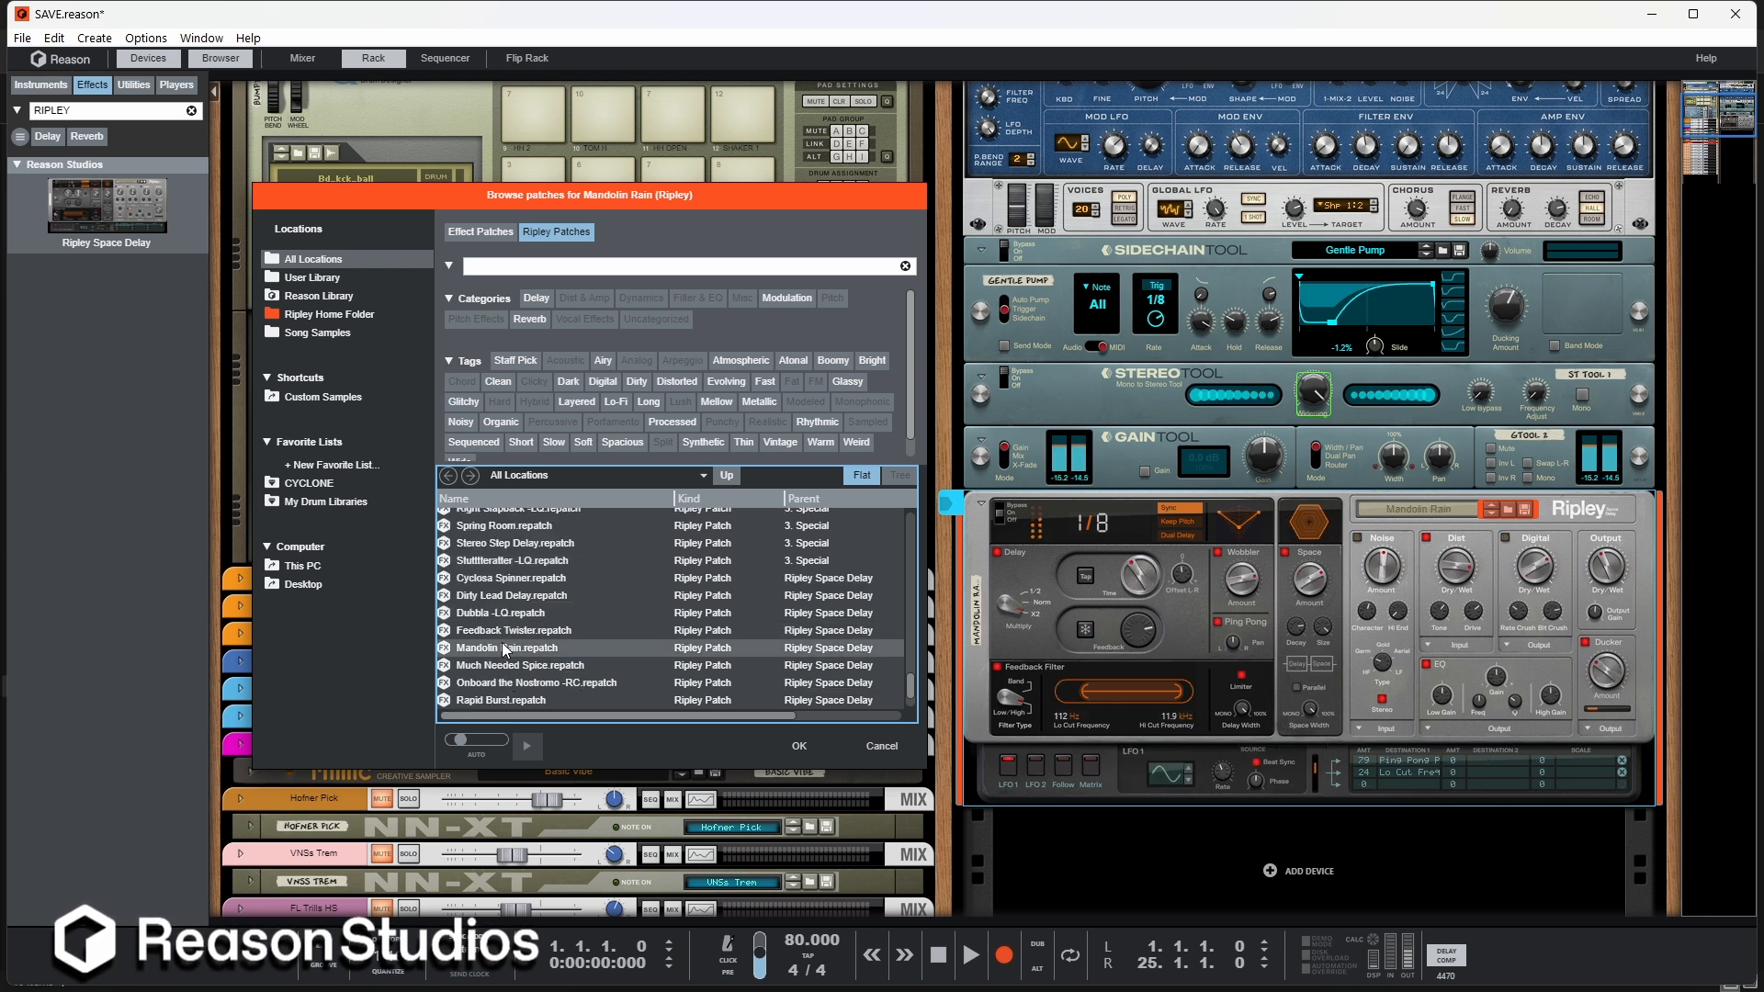
scroll(501, 653, "down", 1)
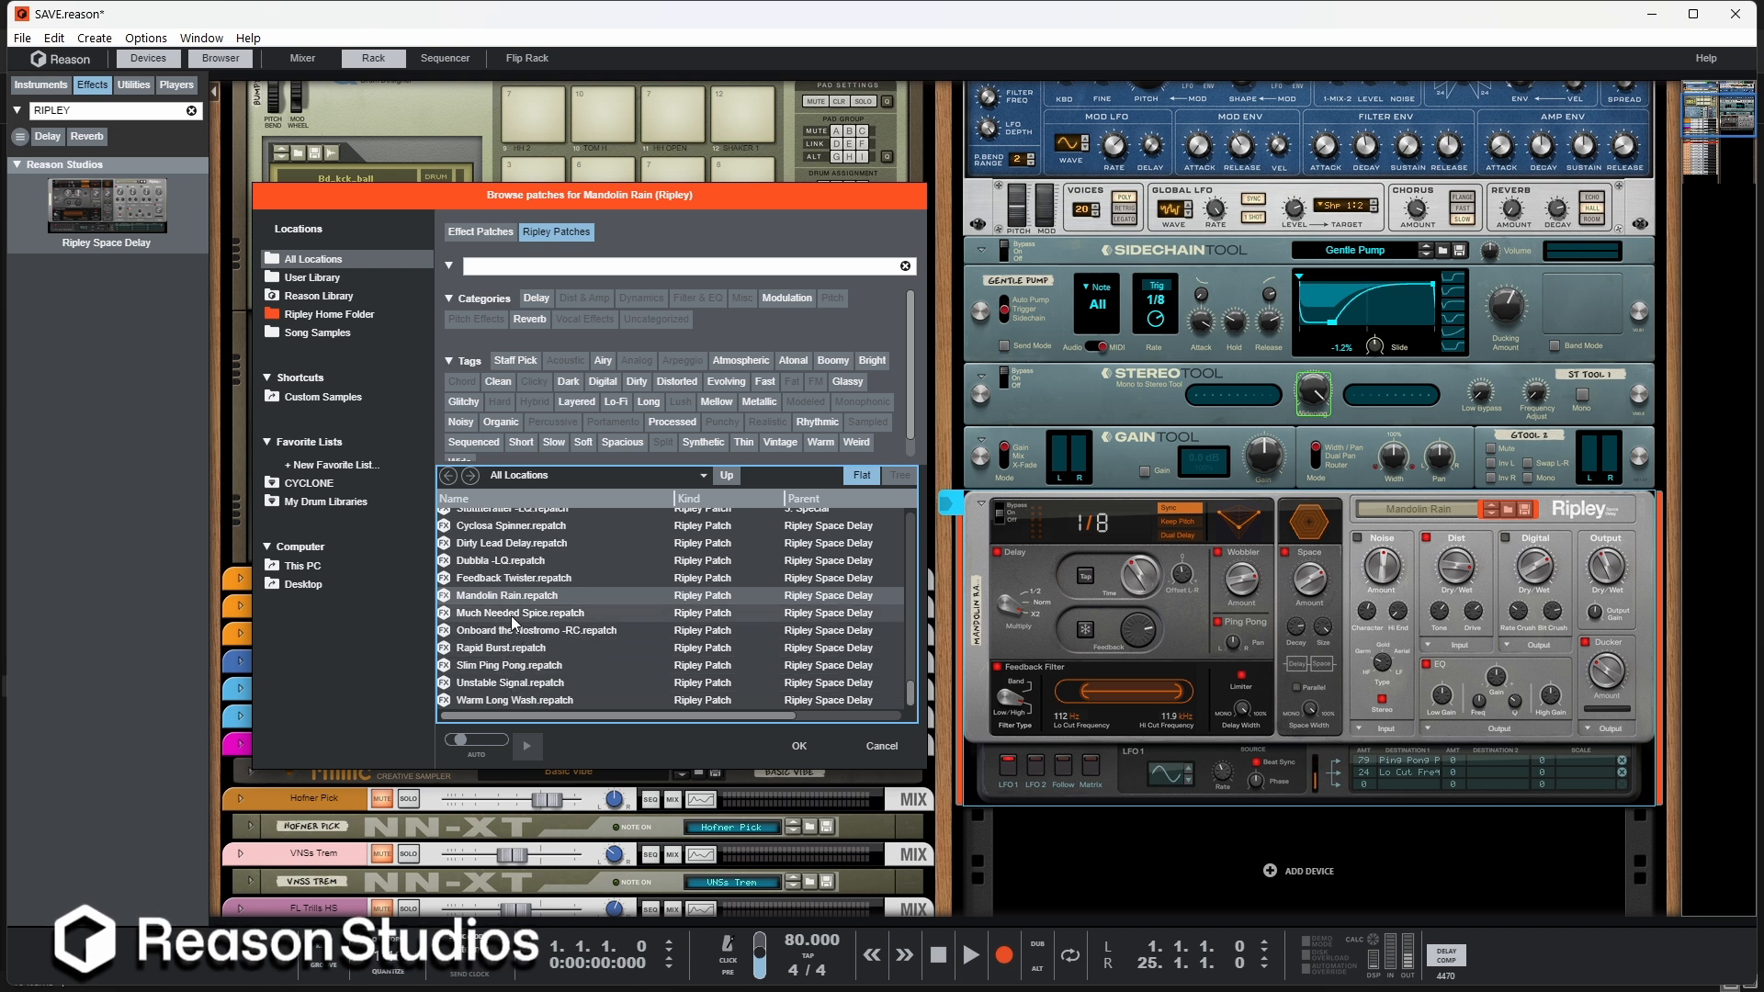
left_click(511, 614)
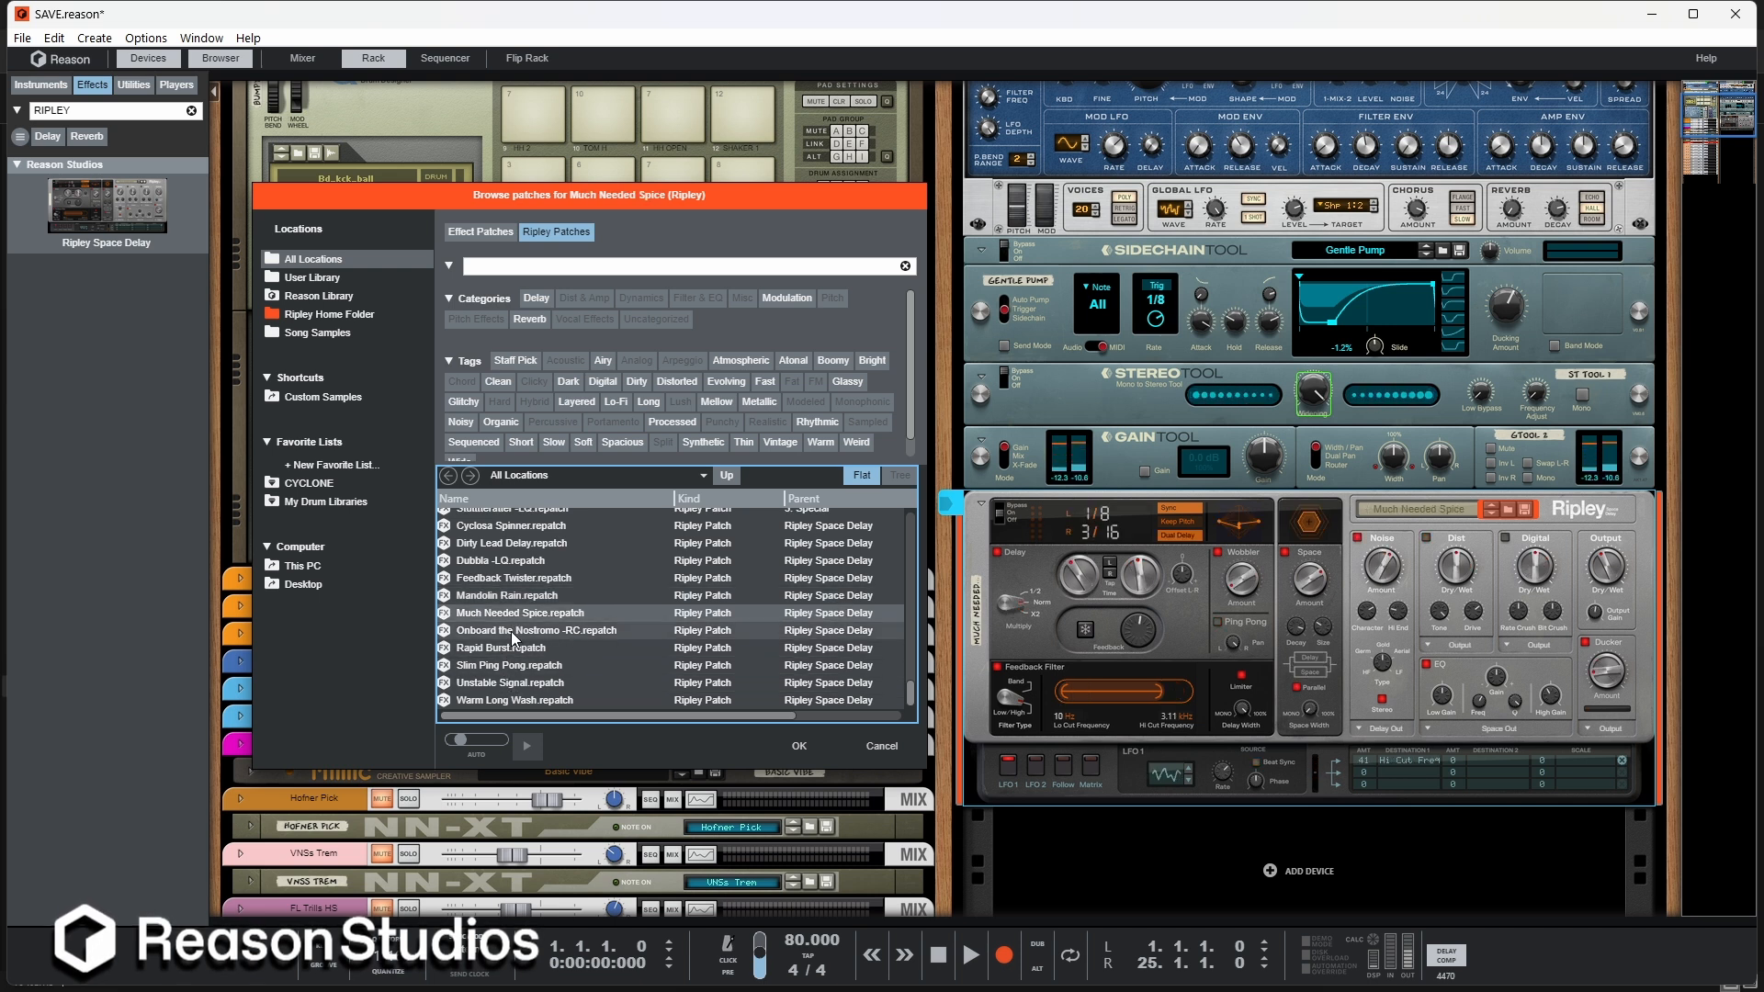
left_click(512, 578)
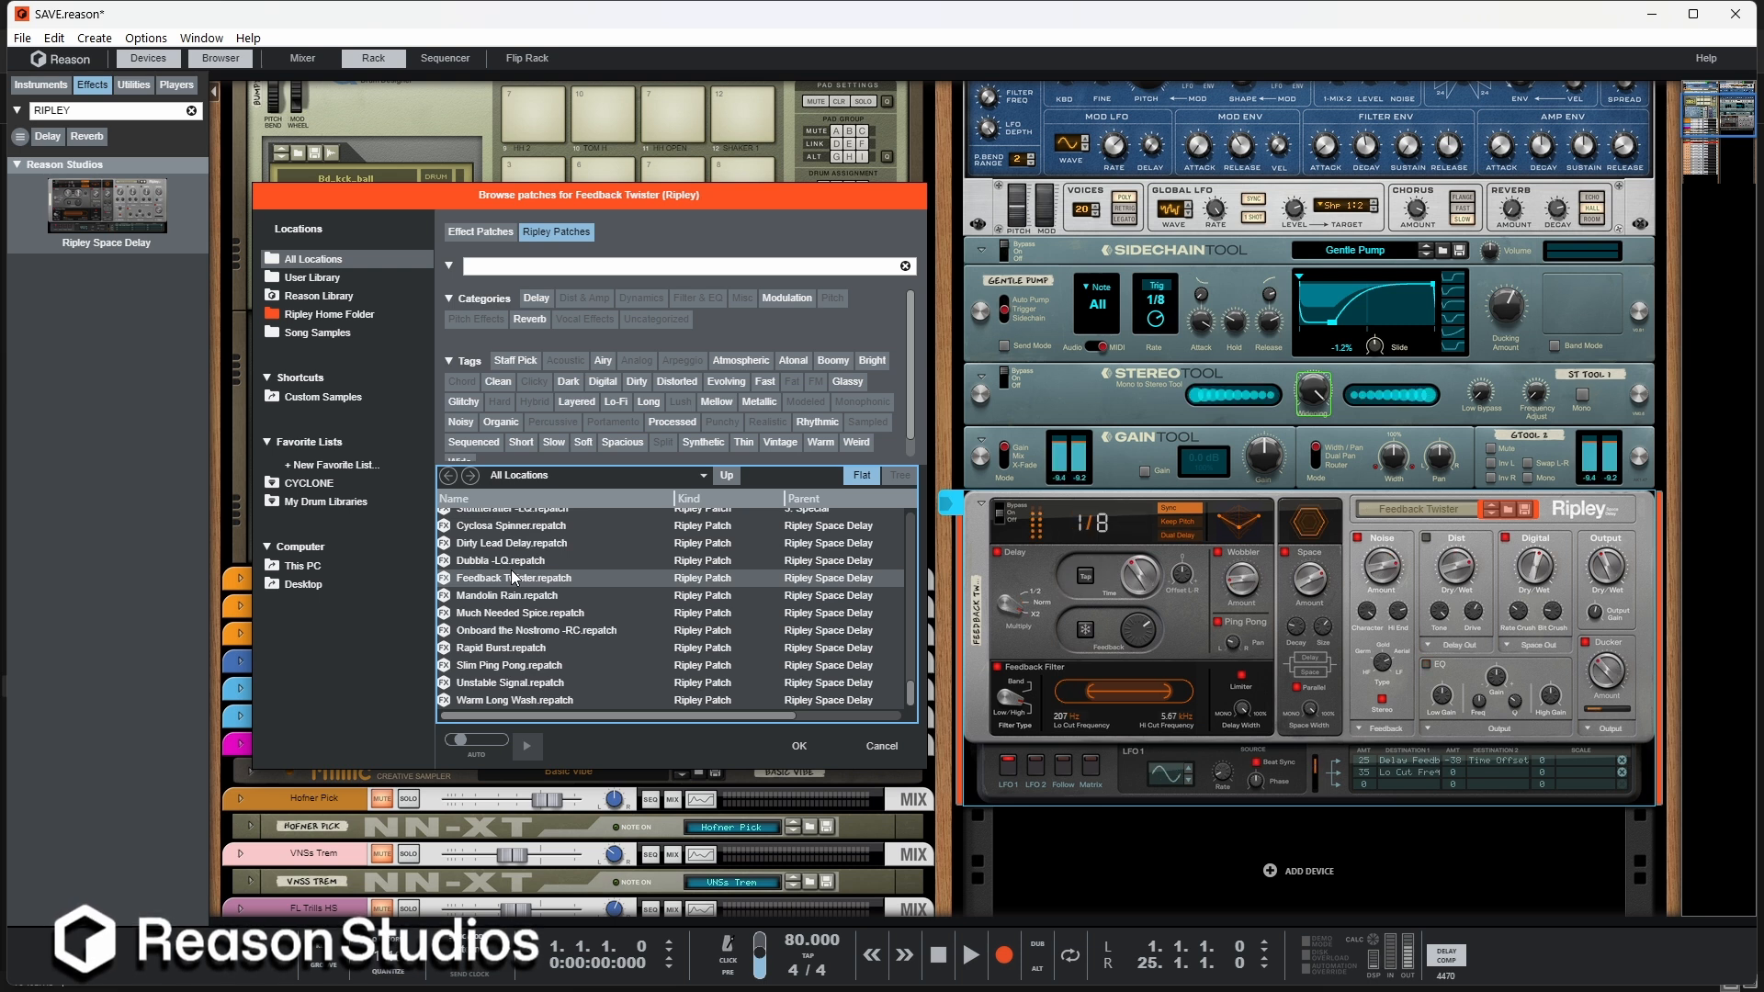
left_click(514, 701)
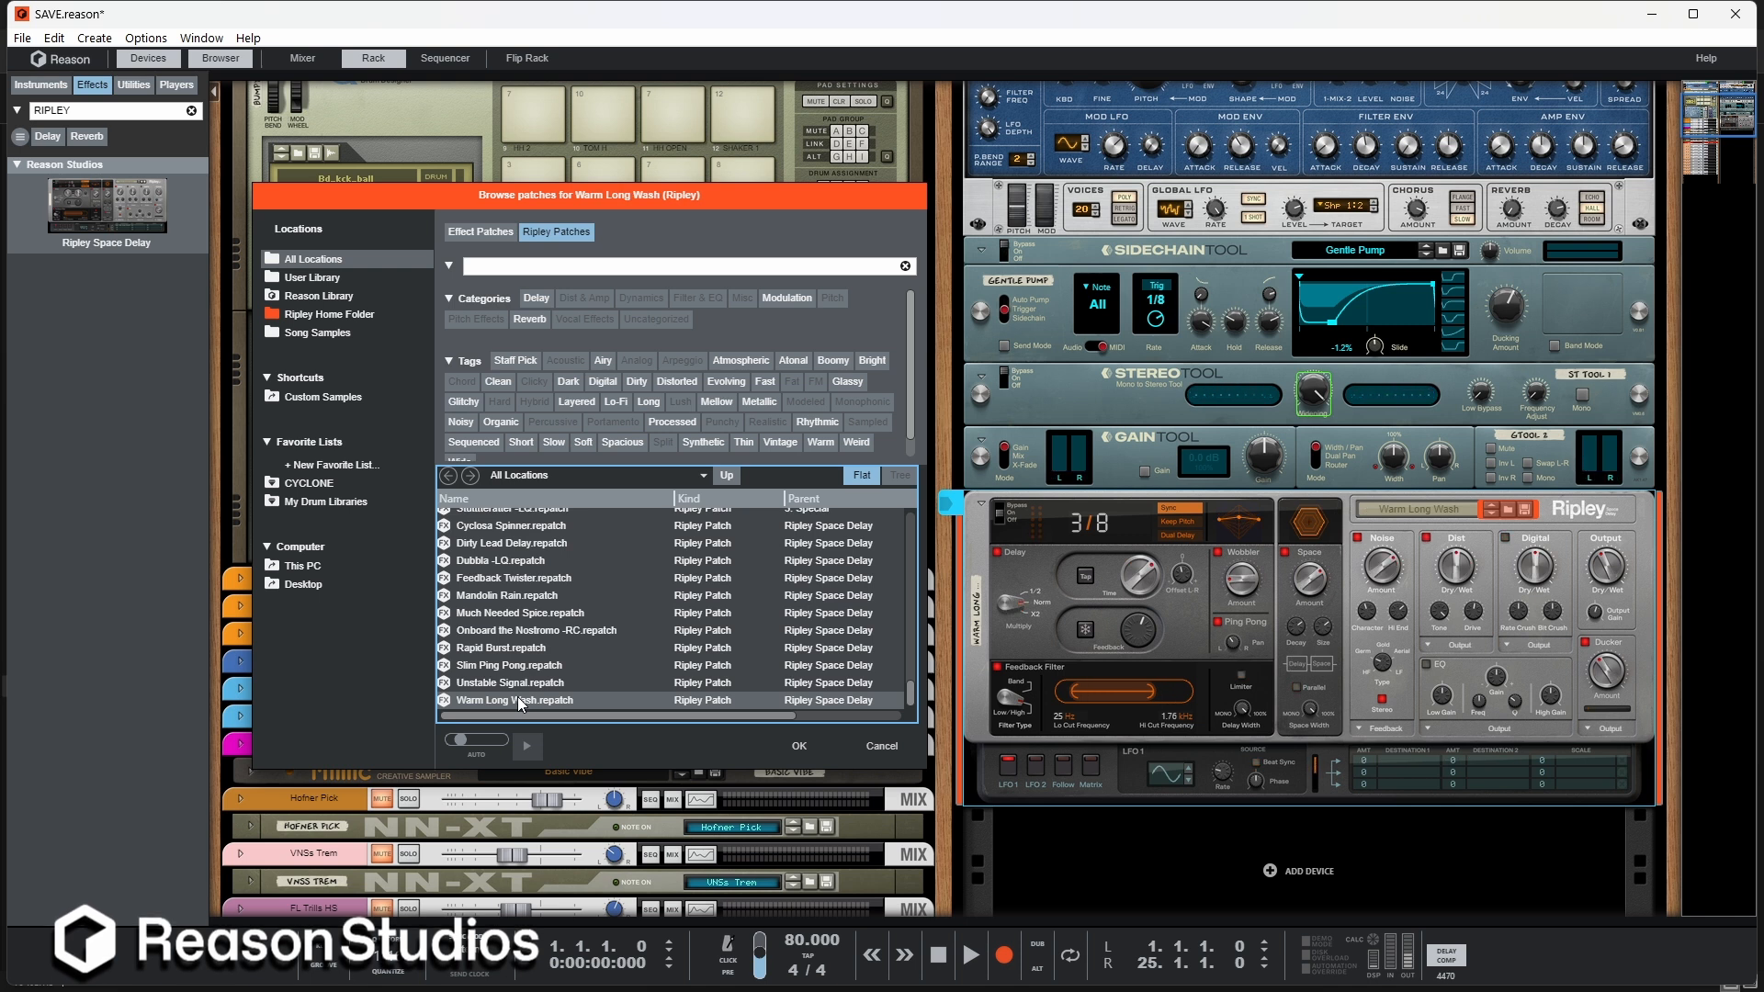
left_click(509, 682)
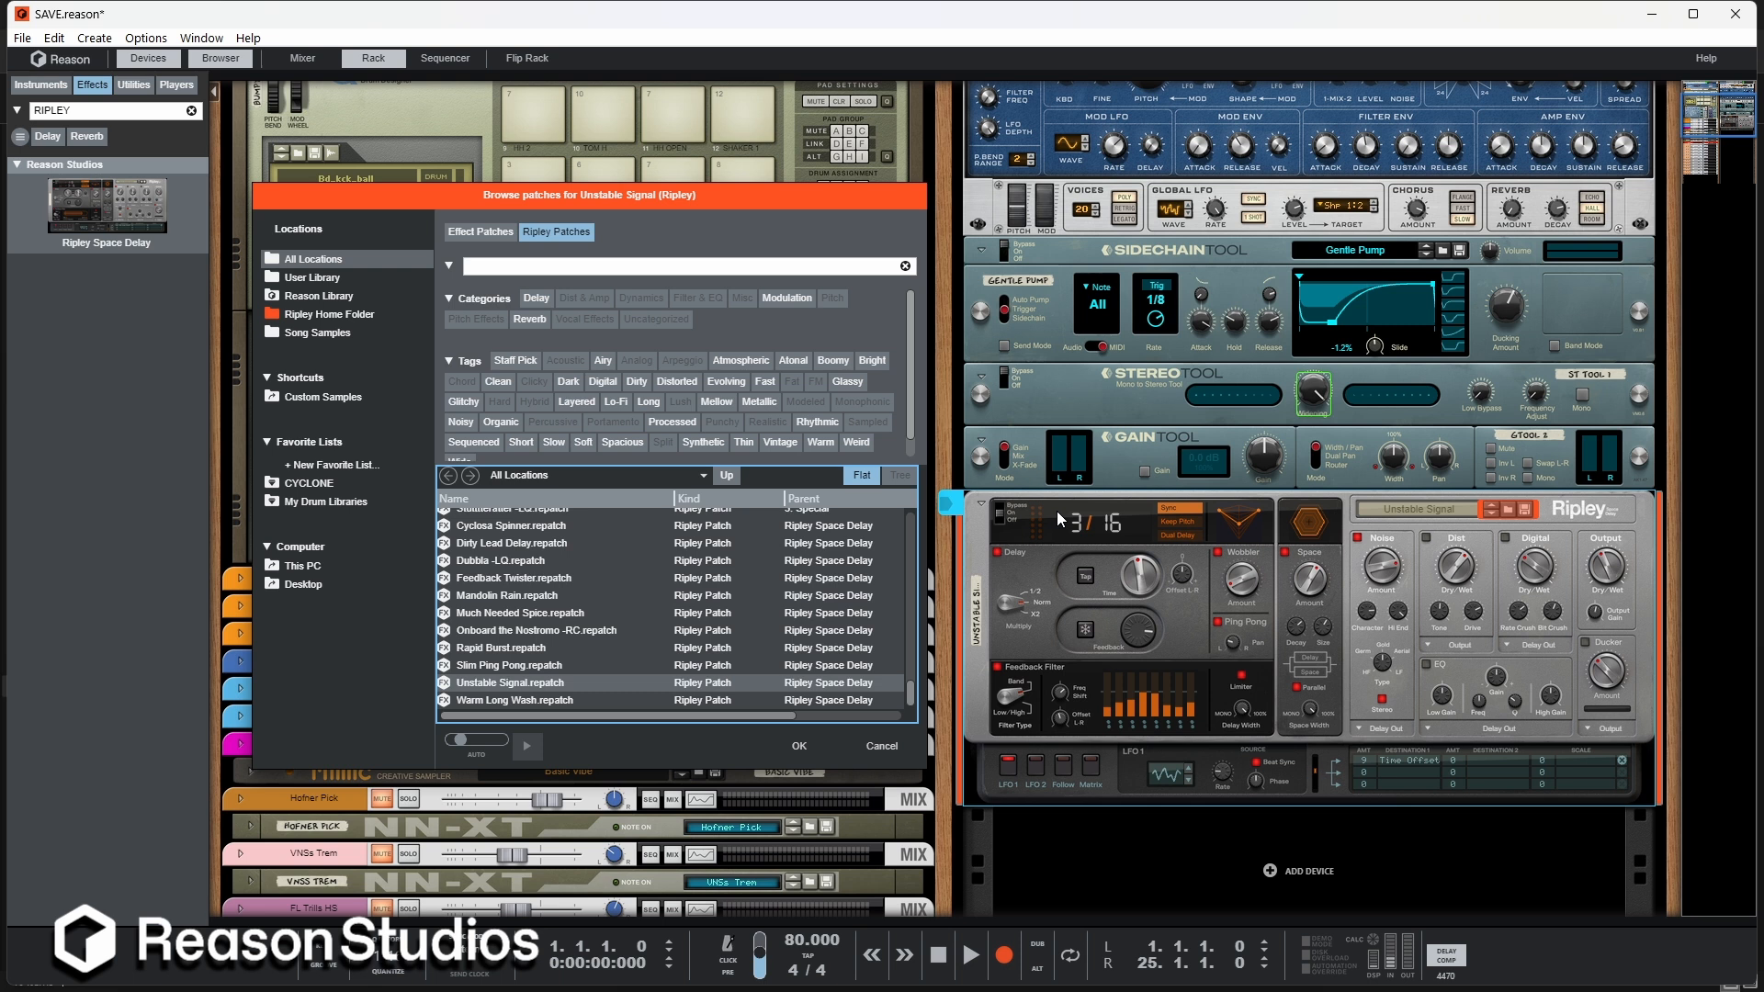
left_click(1246, 521)
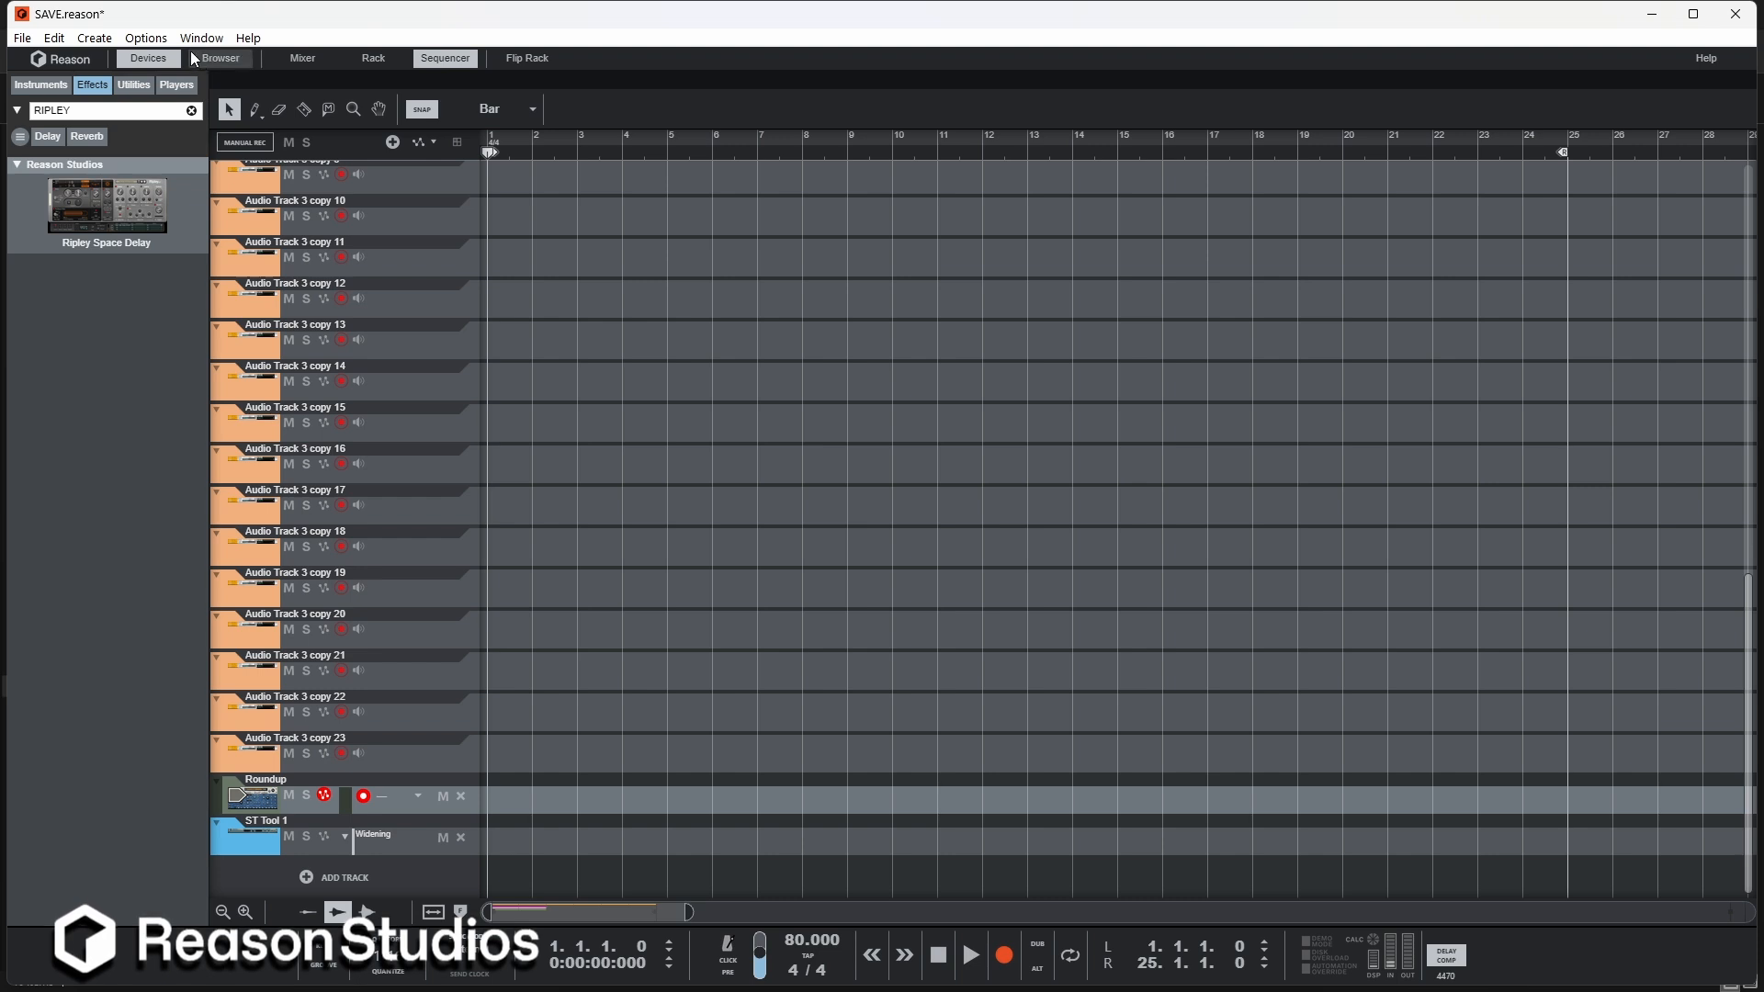
Step: Hide the device palette beside the sequencer and bring the song's first tracks into view
left_click(163, 61)
scroll(381, 368, "up", 15)
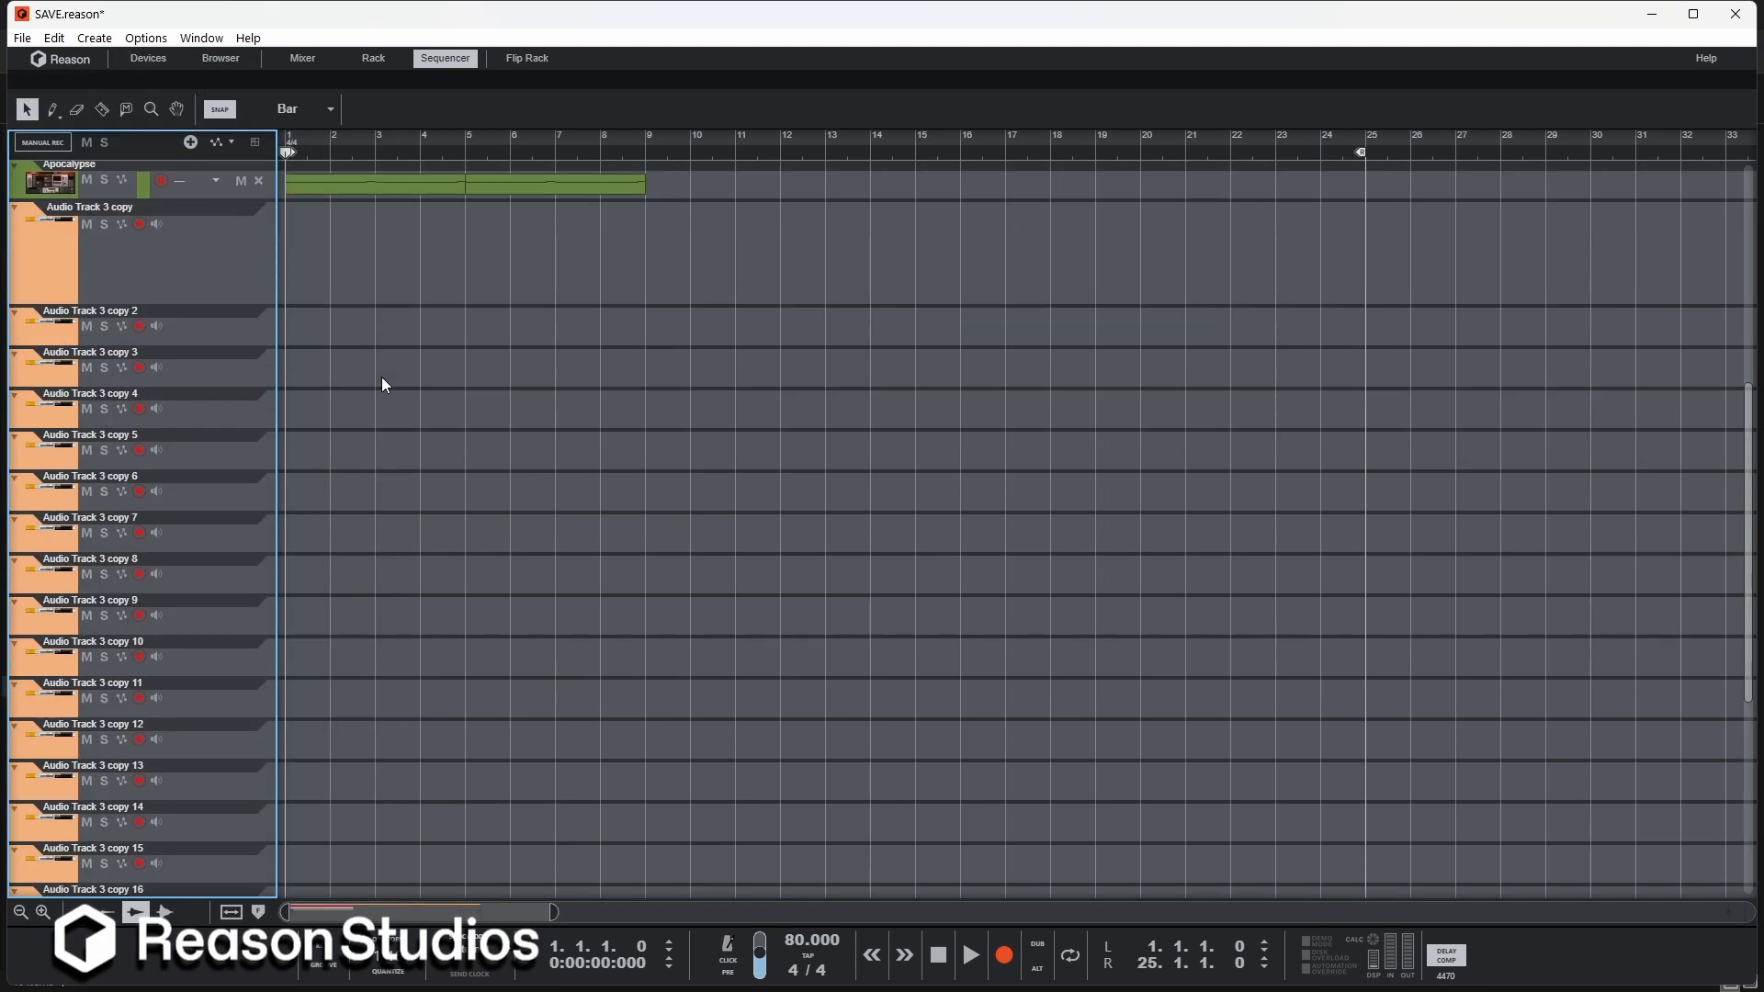
scroll(382, 377, "down", 10)
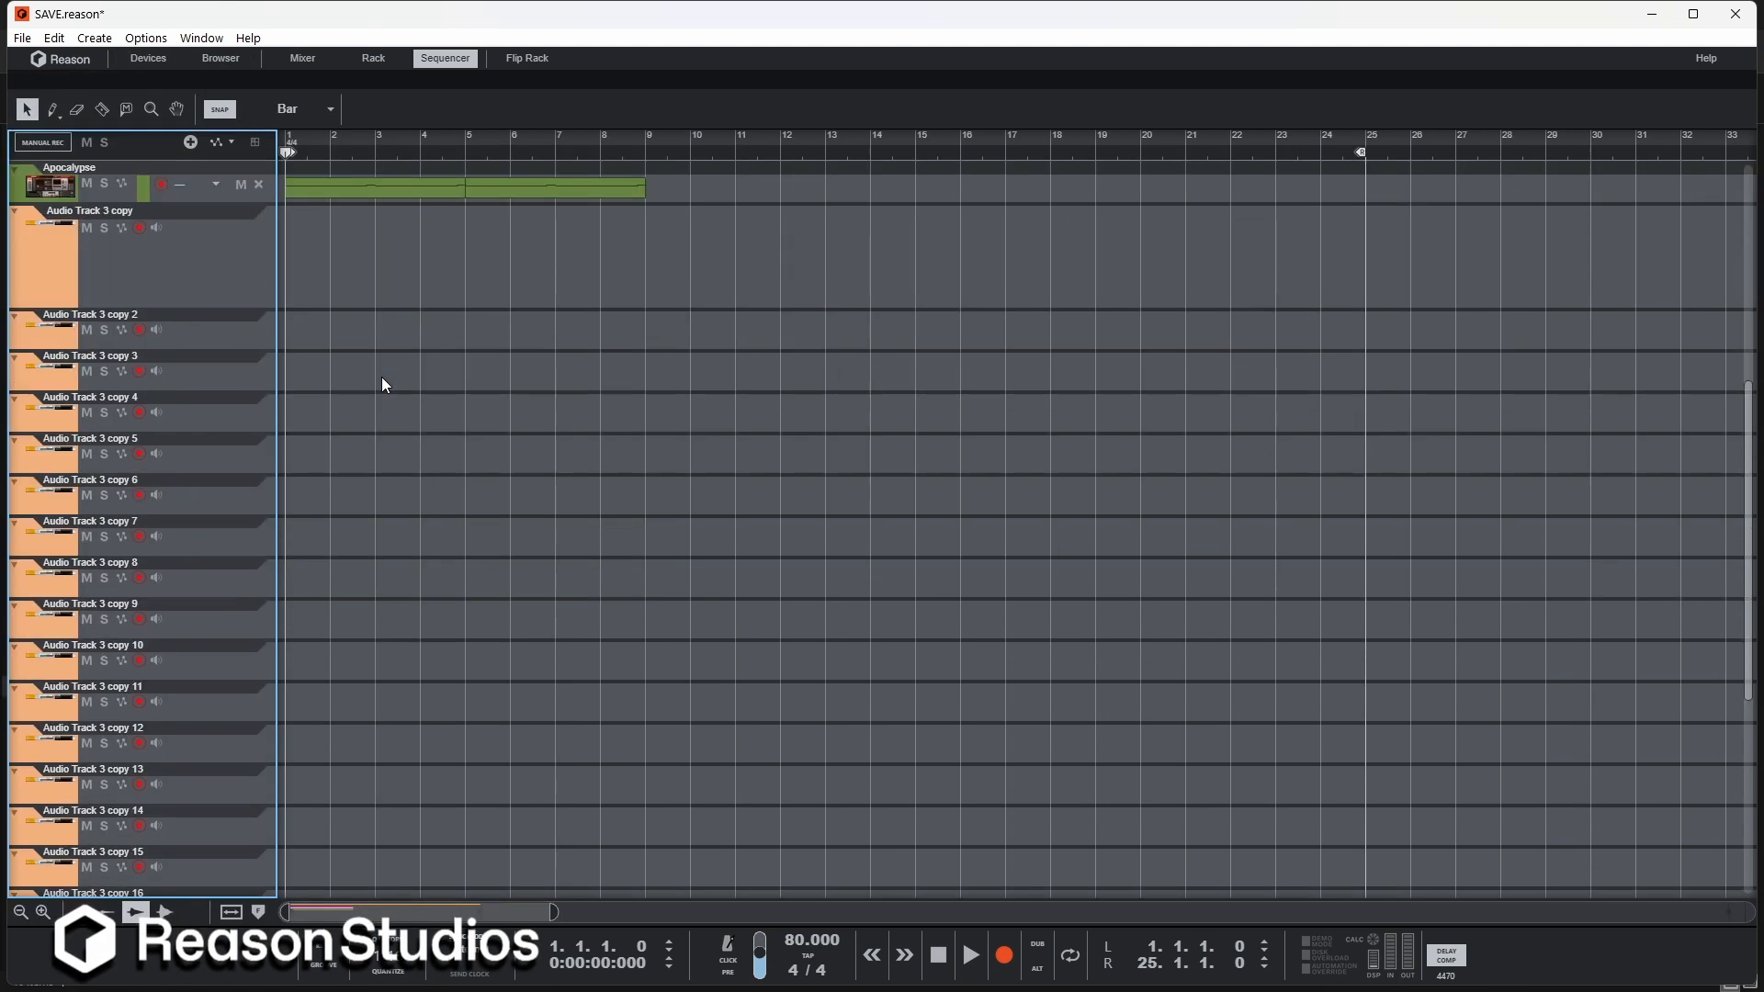
scroll(382, 377, "up", 10)
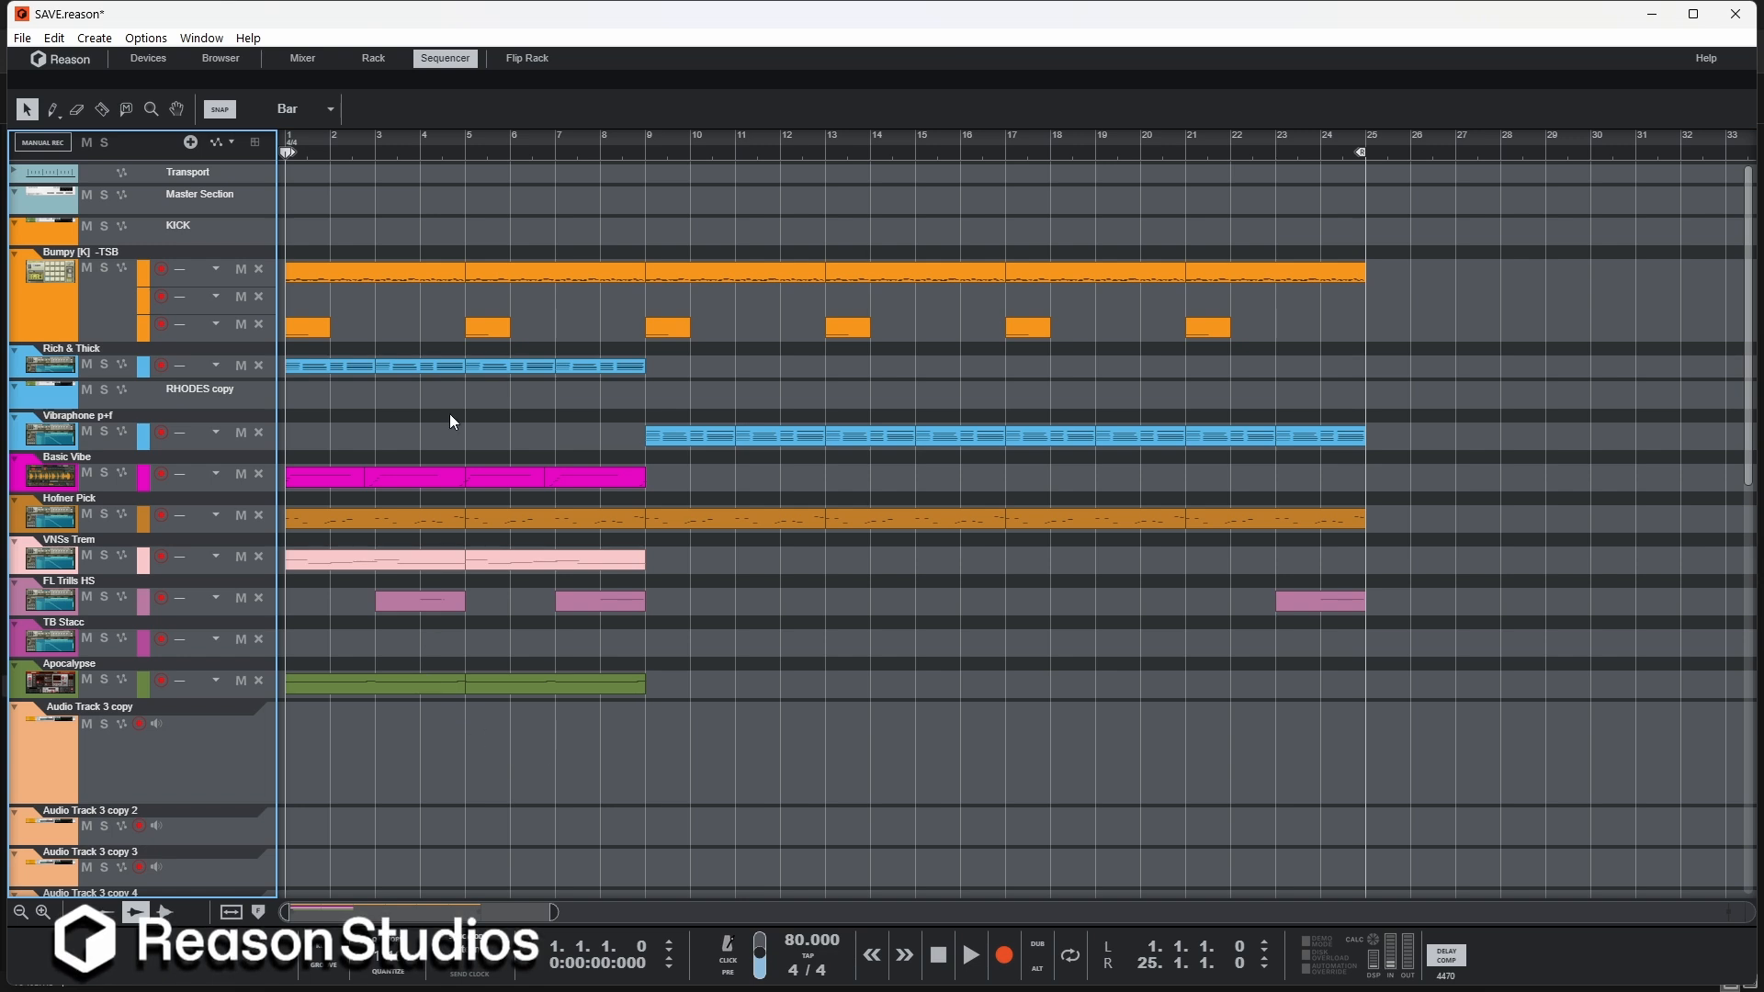
Step: Open the Rich & Thick clip at bar 3 for note editing, look over its notes, and close the editor
double_click(418, 369)
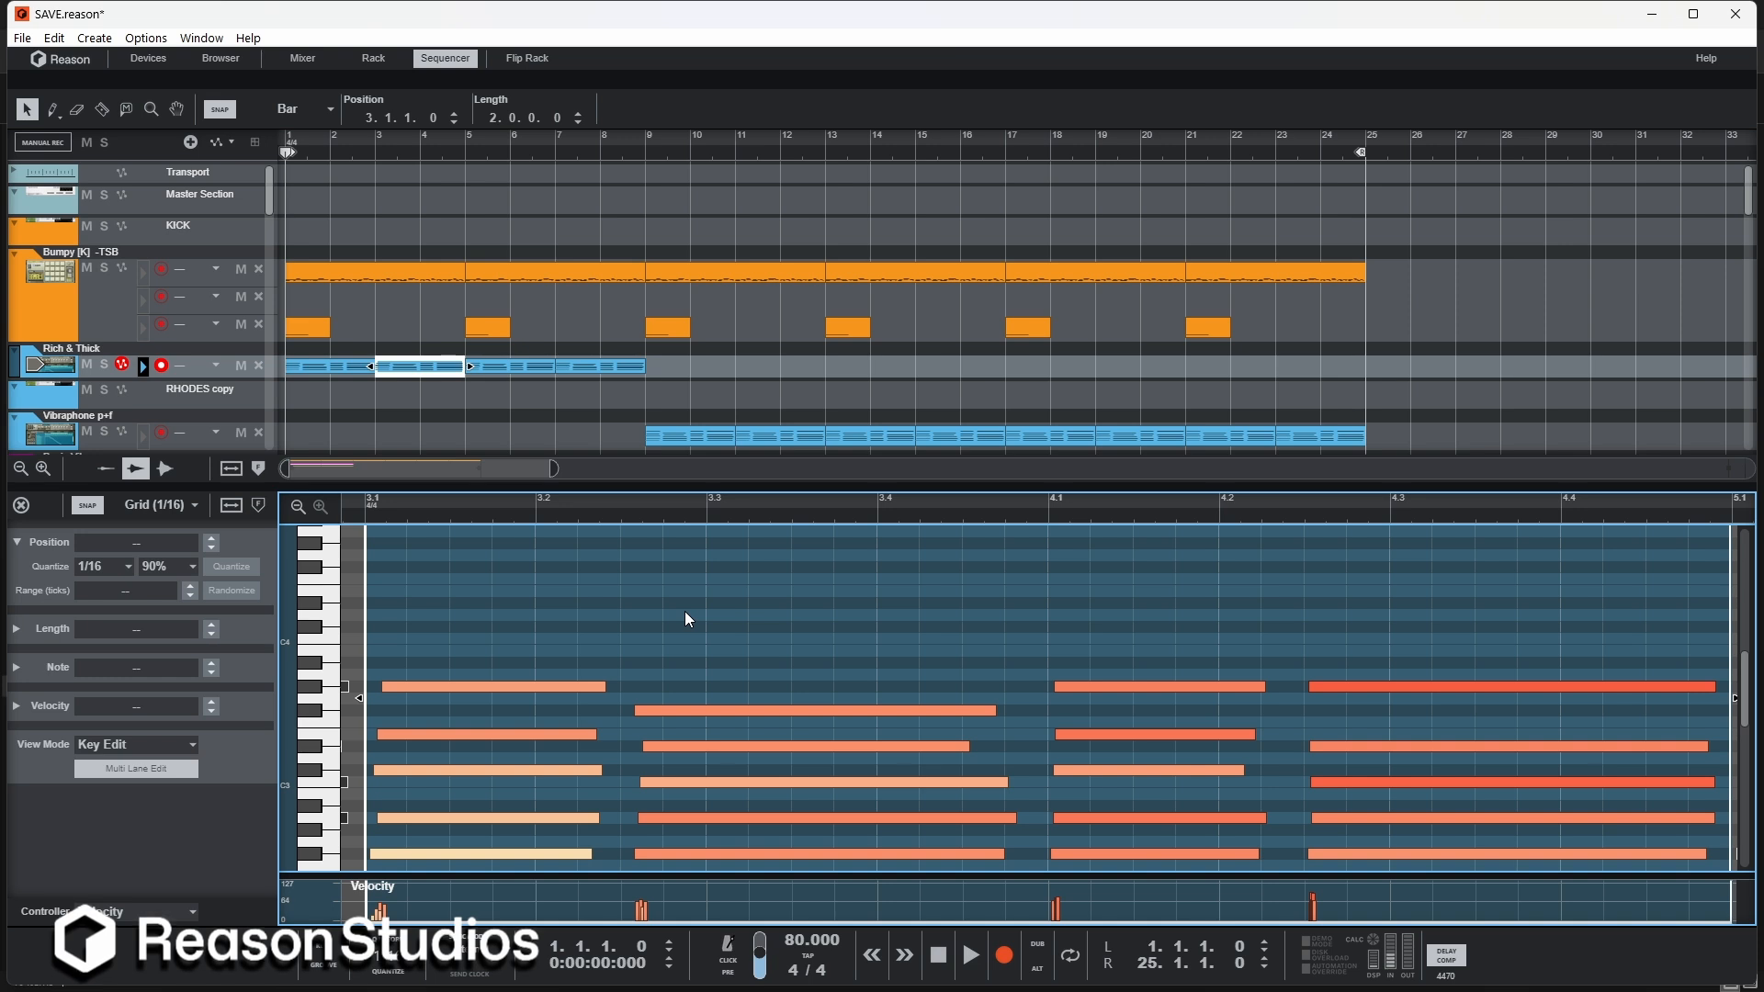
scroll(595, 353, "down", 3)
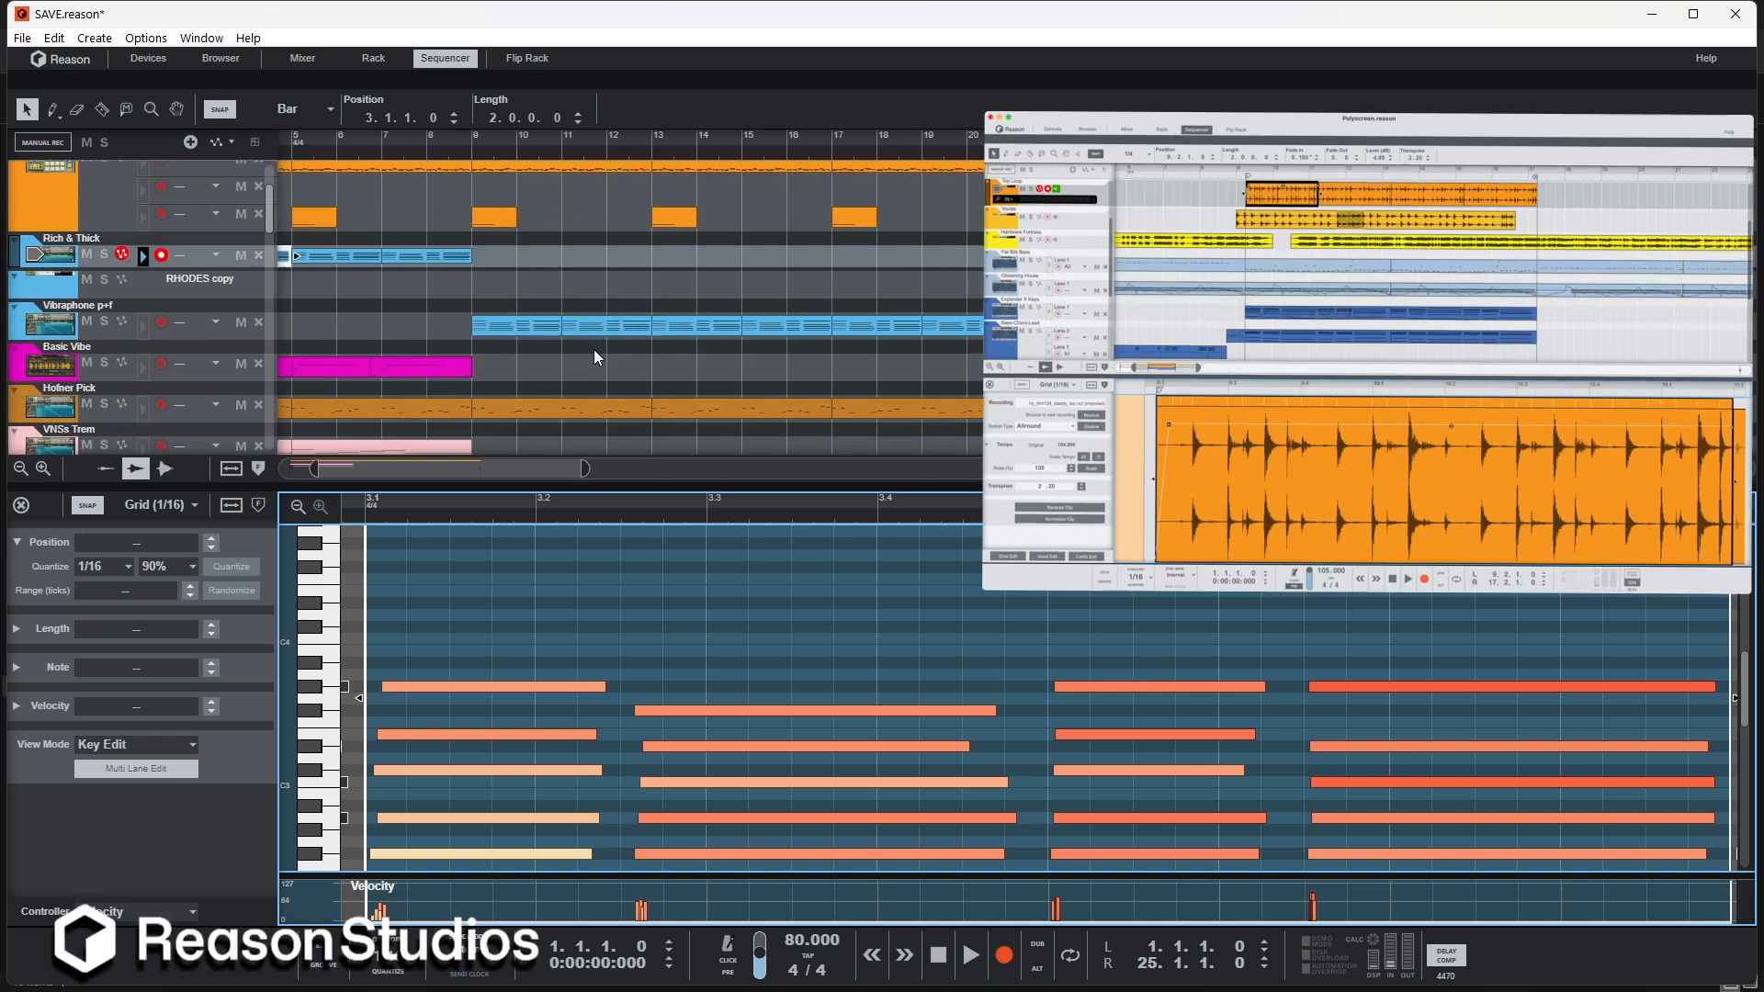
left_click_drag(606, 631, 1237, 808)
left_click(636, 632)
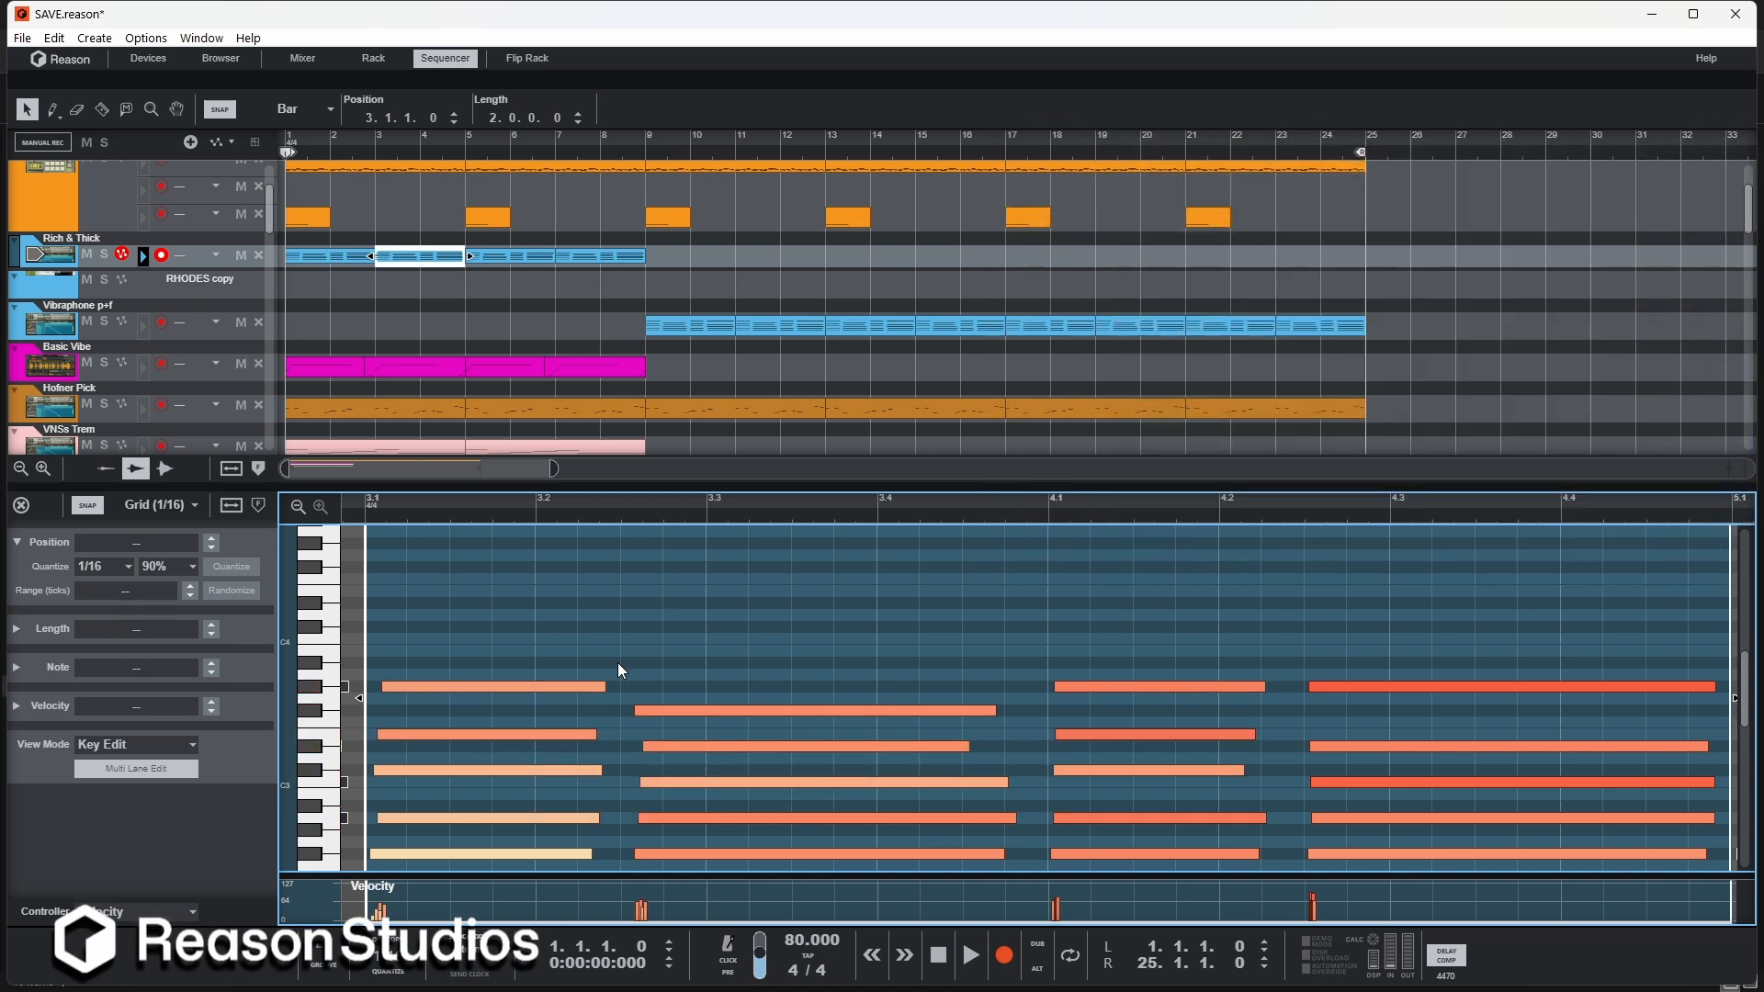
key("Escape")
scroll(540, 637, "up", 3)
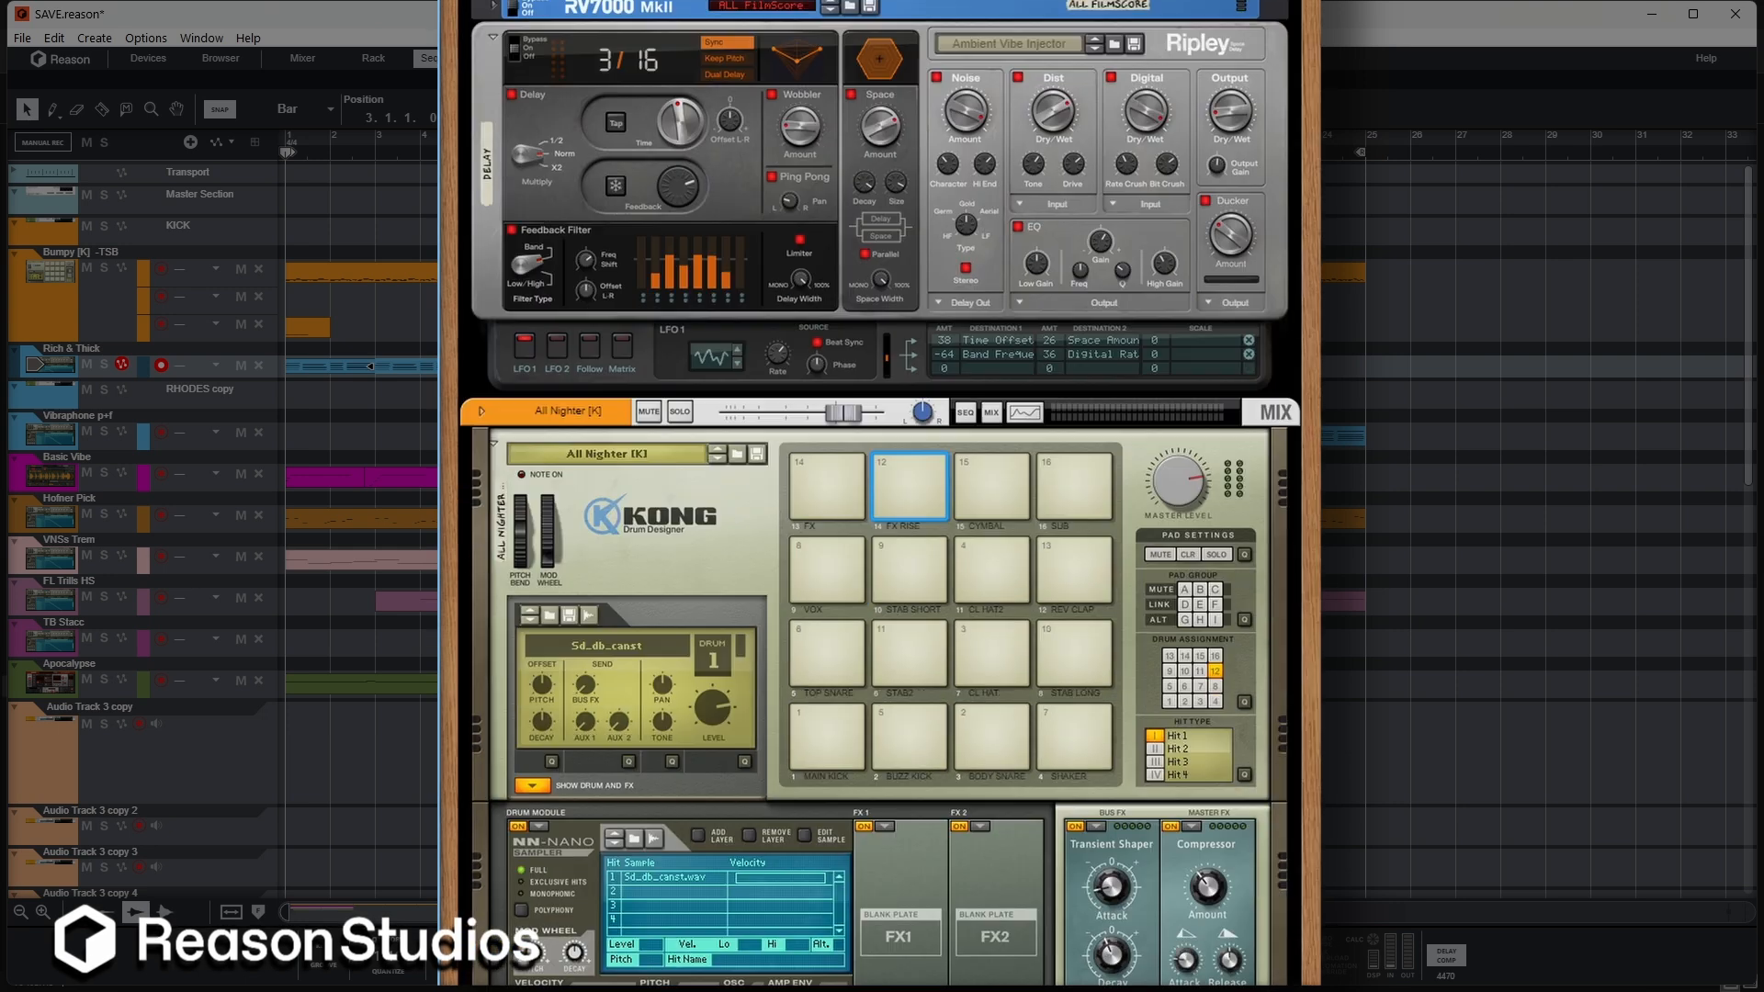
Step: Look through the rack devices from the Kong drum designer down to the Synchronous effect
scroll(879, 496, "down", 15)
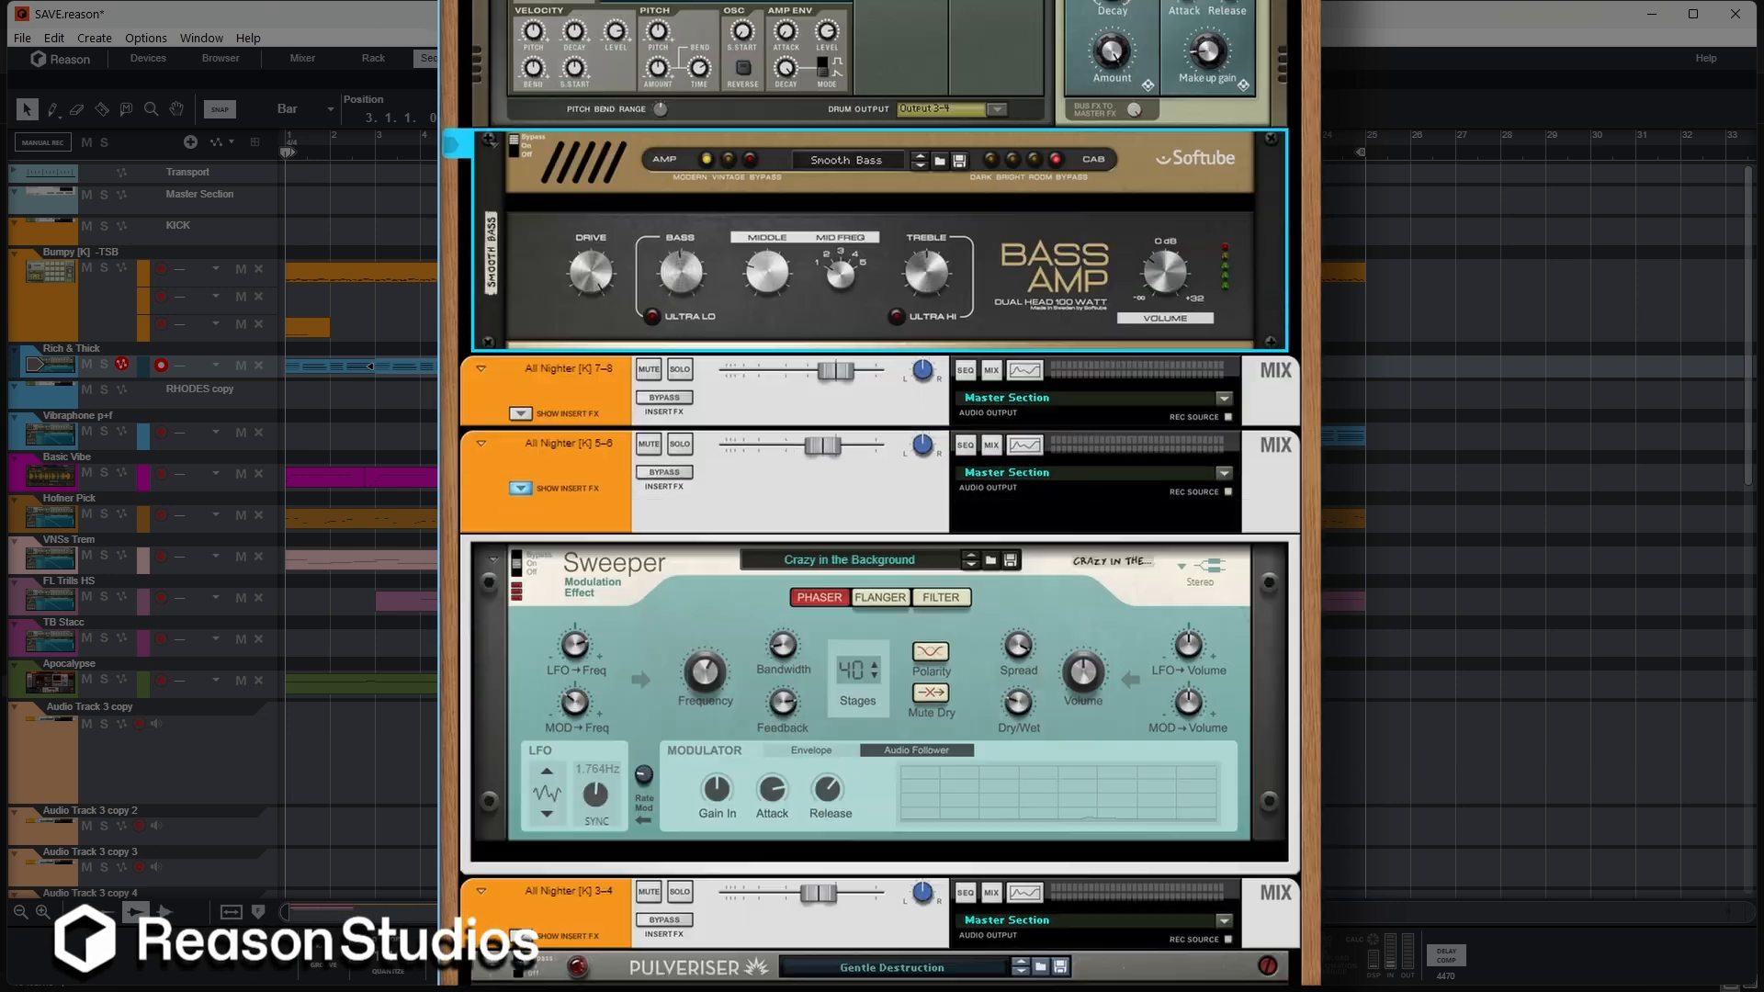
scroll(880, 496, "down", 15)
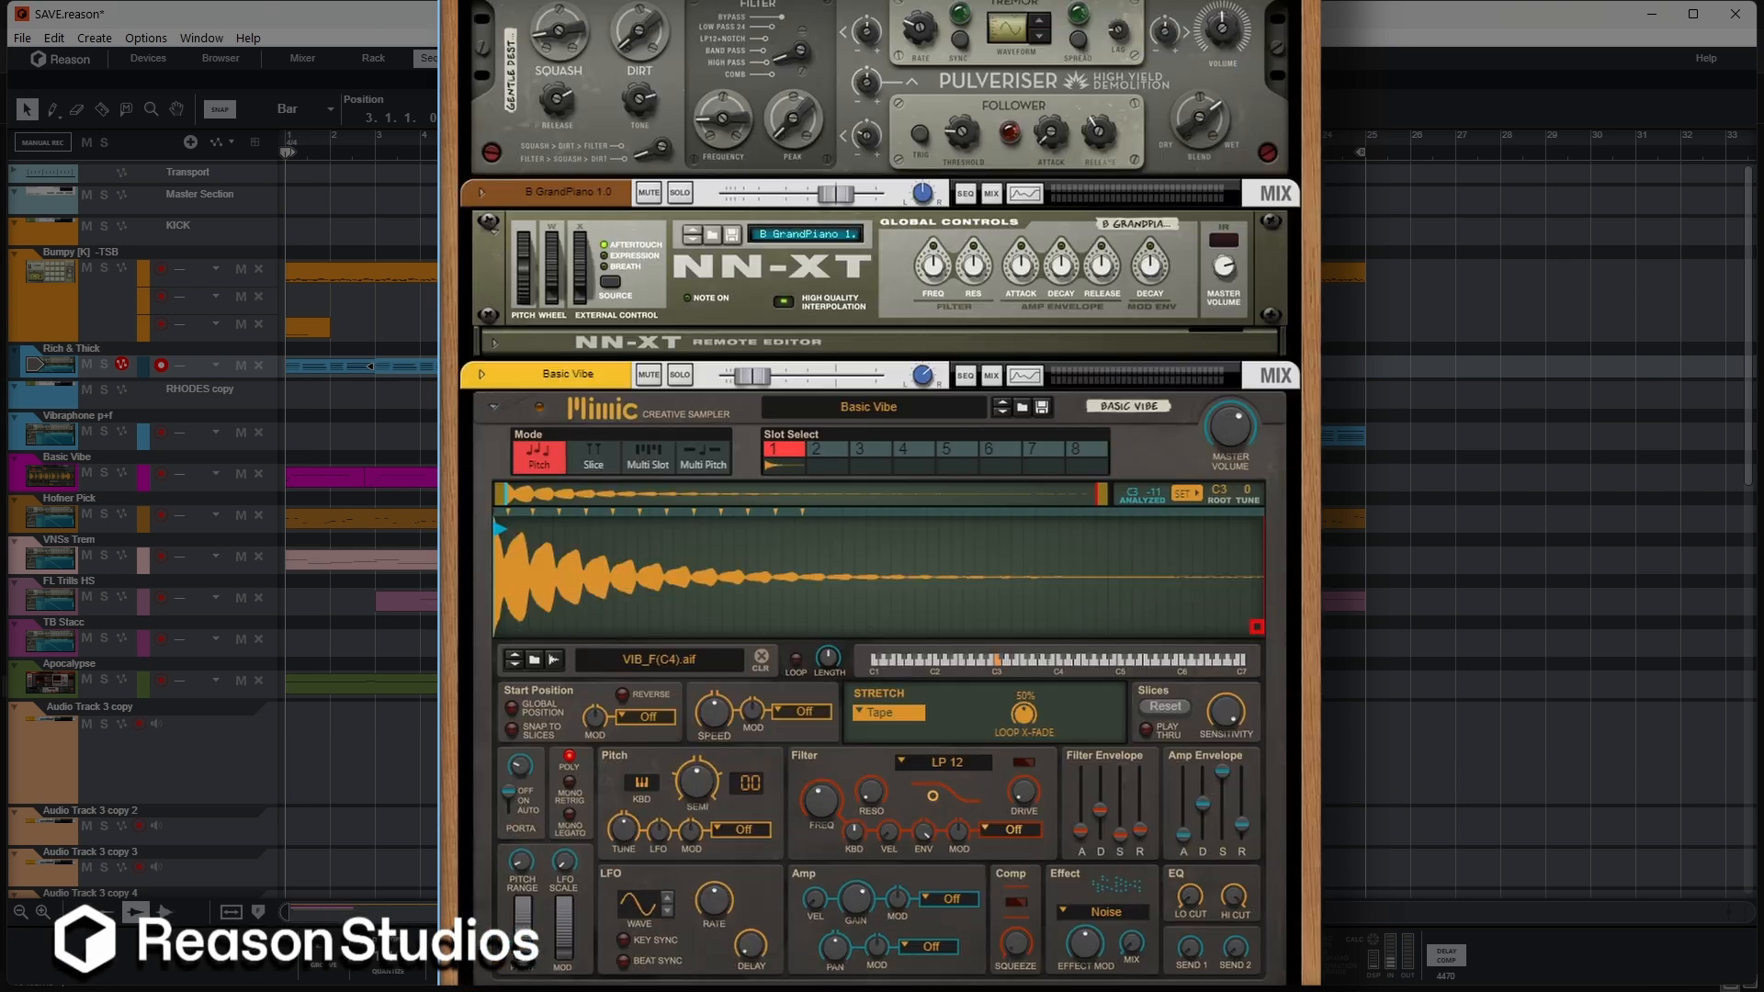
scroll(879, 496, "down", 15)
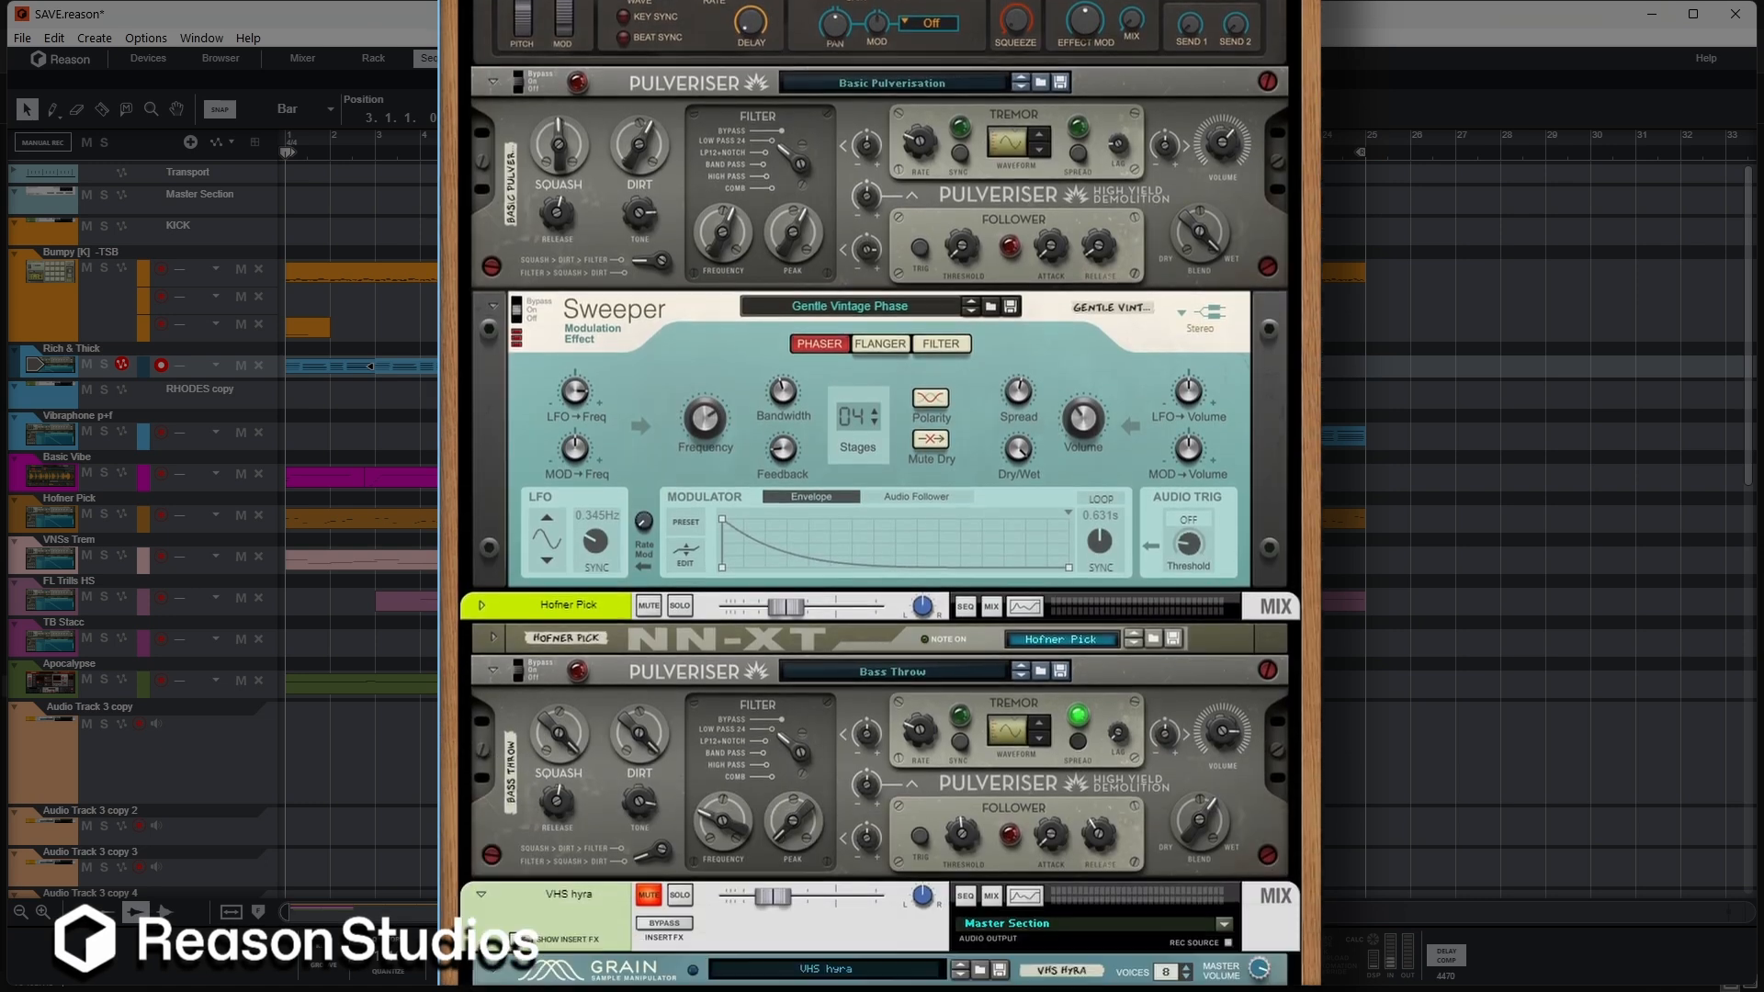
scroll(880, 496, "down", 15)
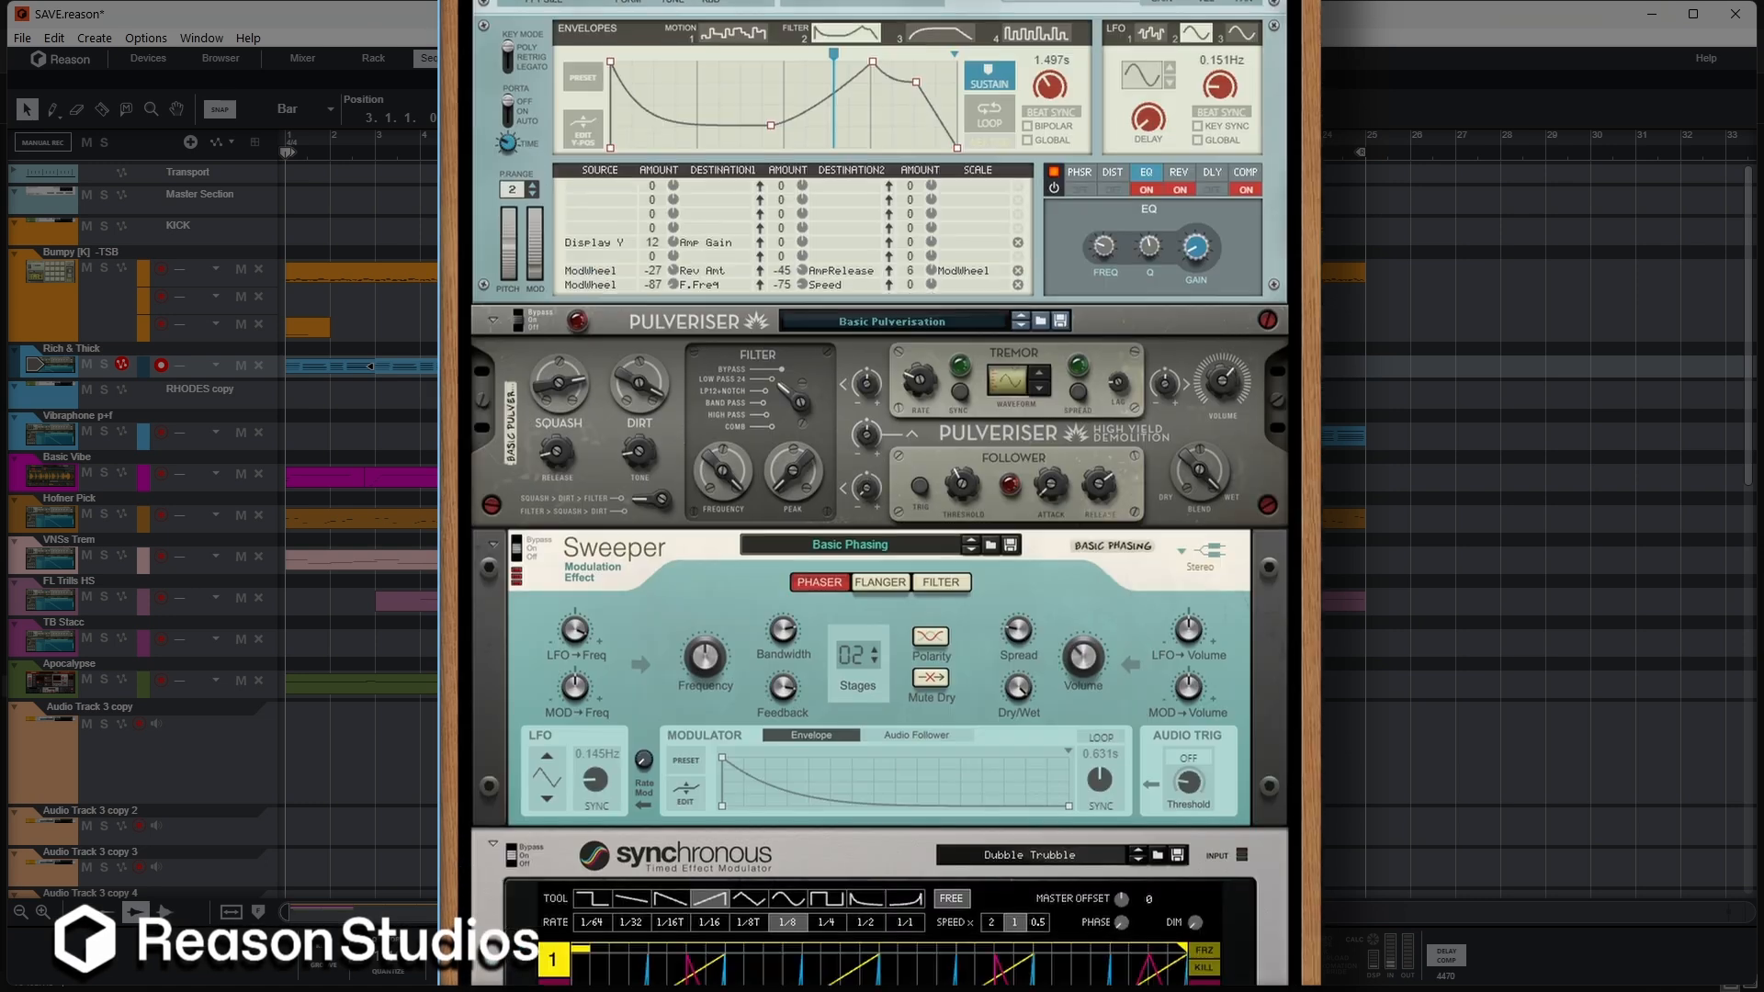
scroll(879, 496, "down", 8)
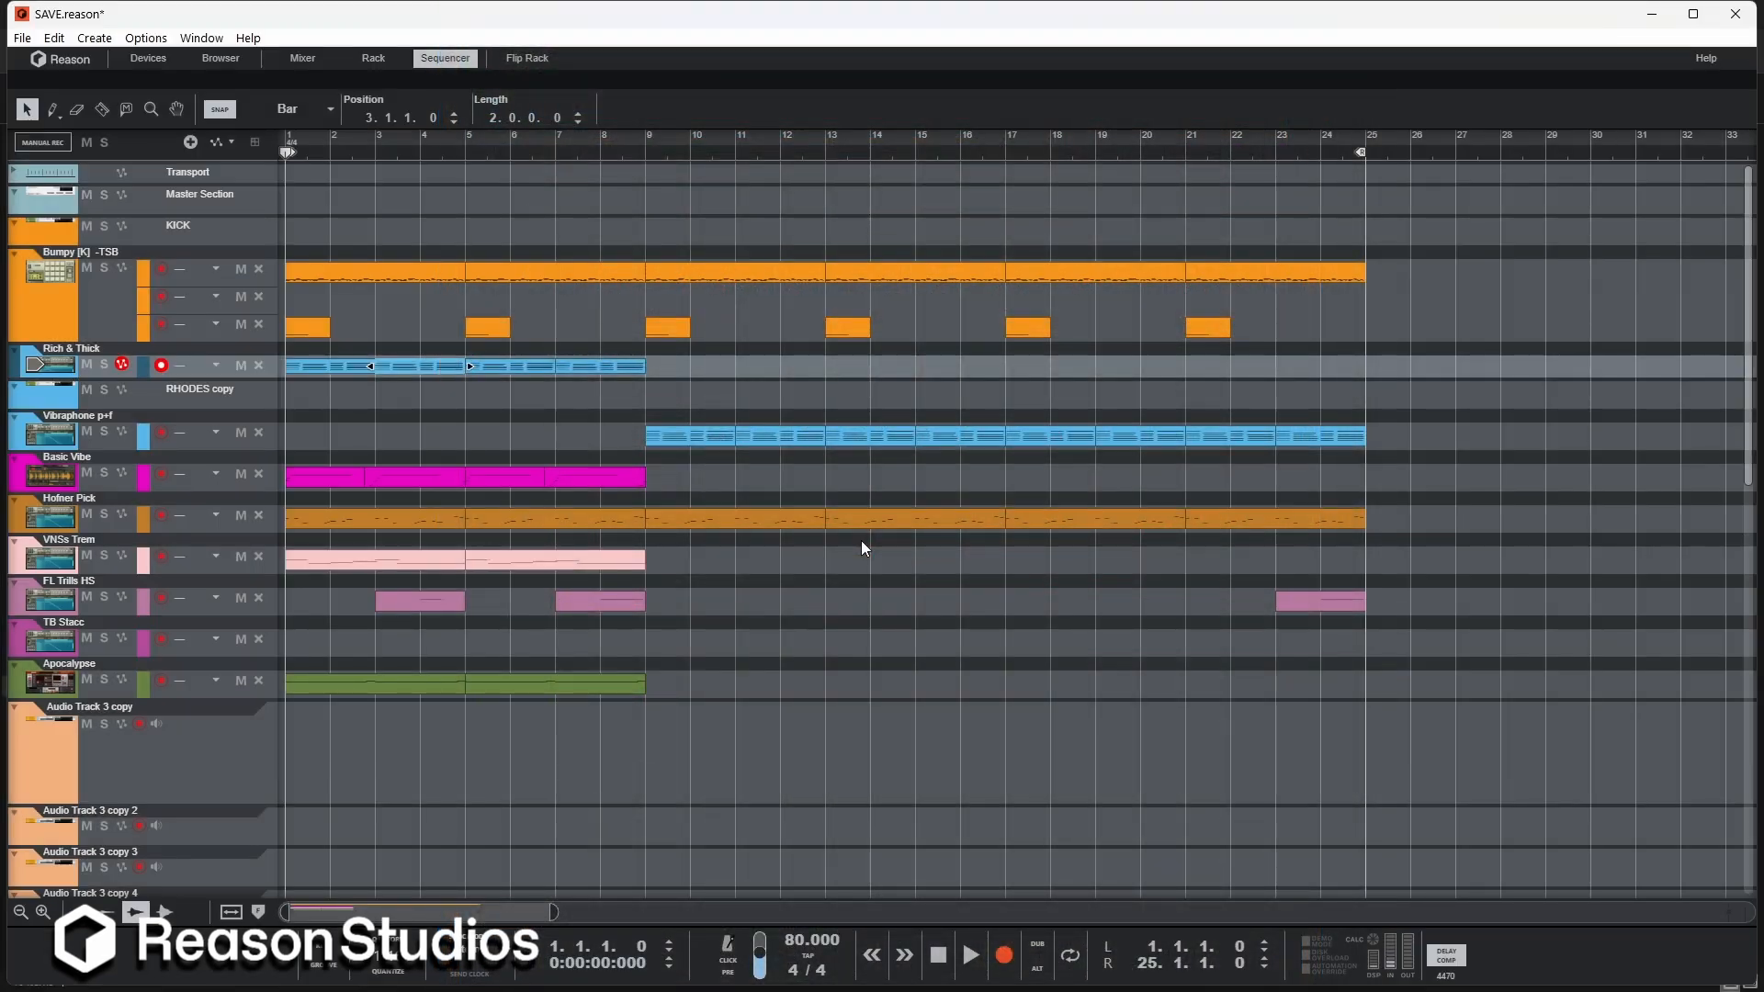
Step: Review the sequencer's full track list down to the Roundup and ST Tool 1 tracks
scroll(747, 551, "down", 10)
scroll(551, 625, "down", 3)
scroll(388, 717, "up", 15)
scroll(388, 716, "down", 12)
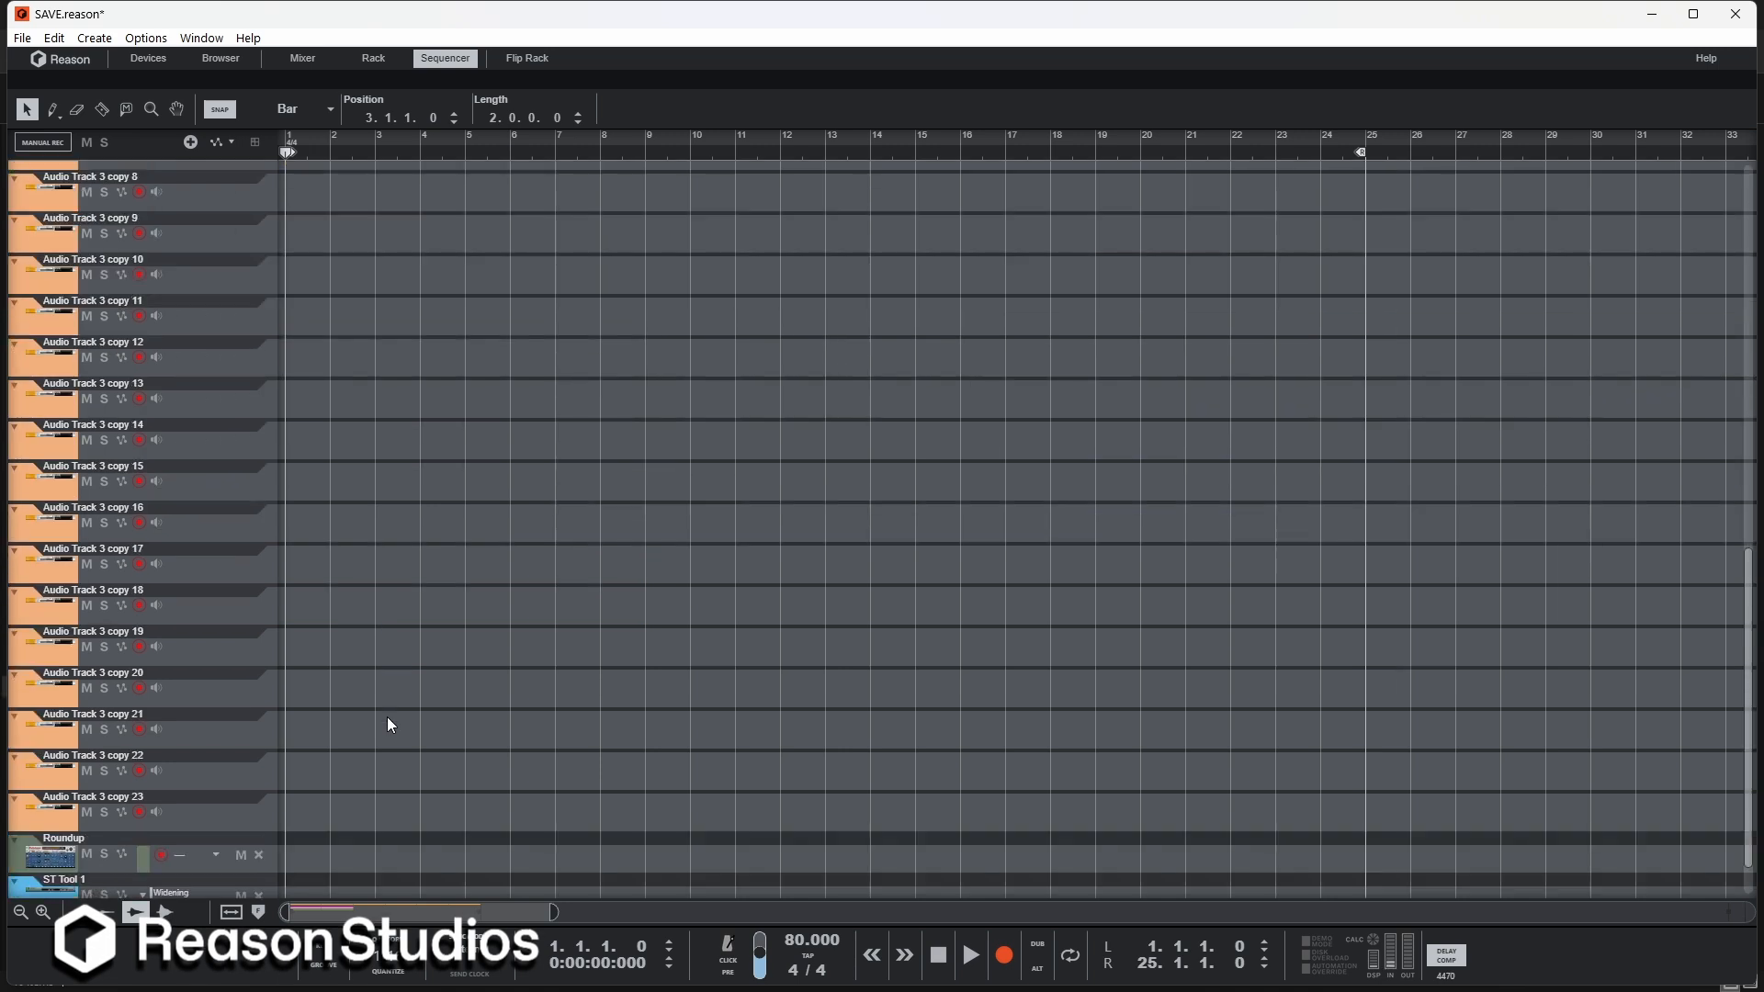
scroll(388, 717, "up", 12)
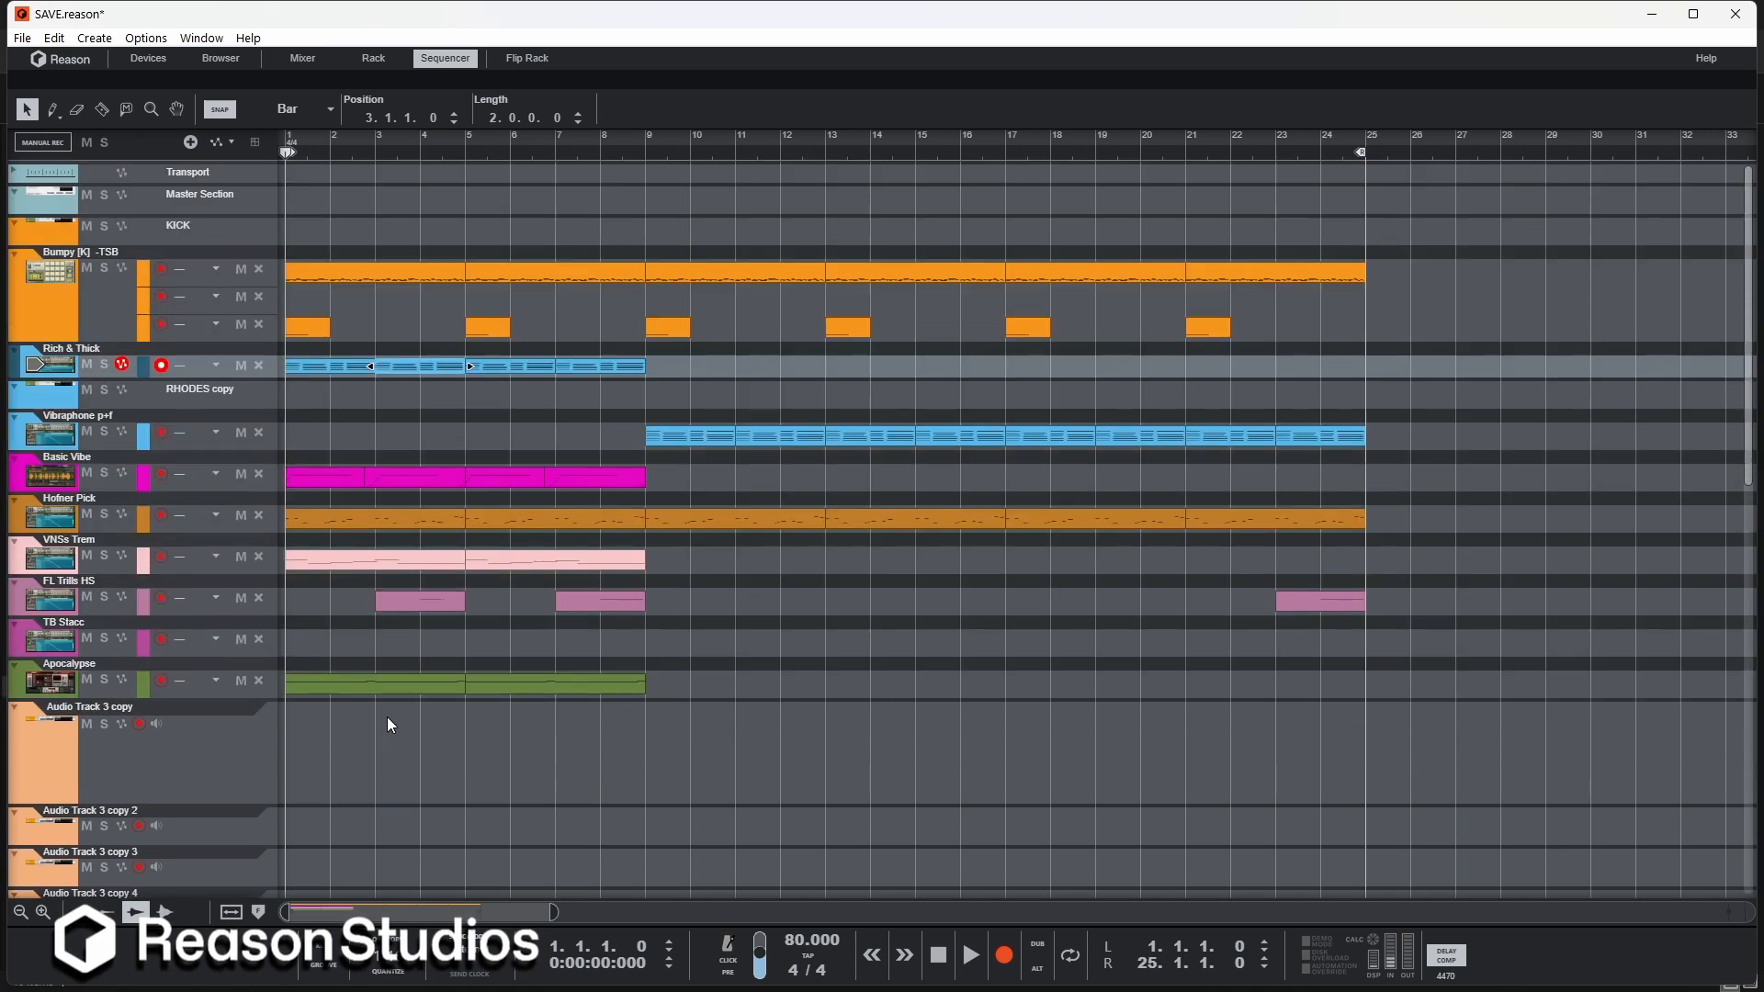
Step: Play the song and examine the mixer's channel dynamics, EQ, sends, faders and master compressor
key("space")
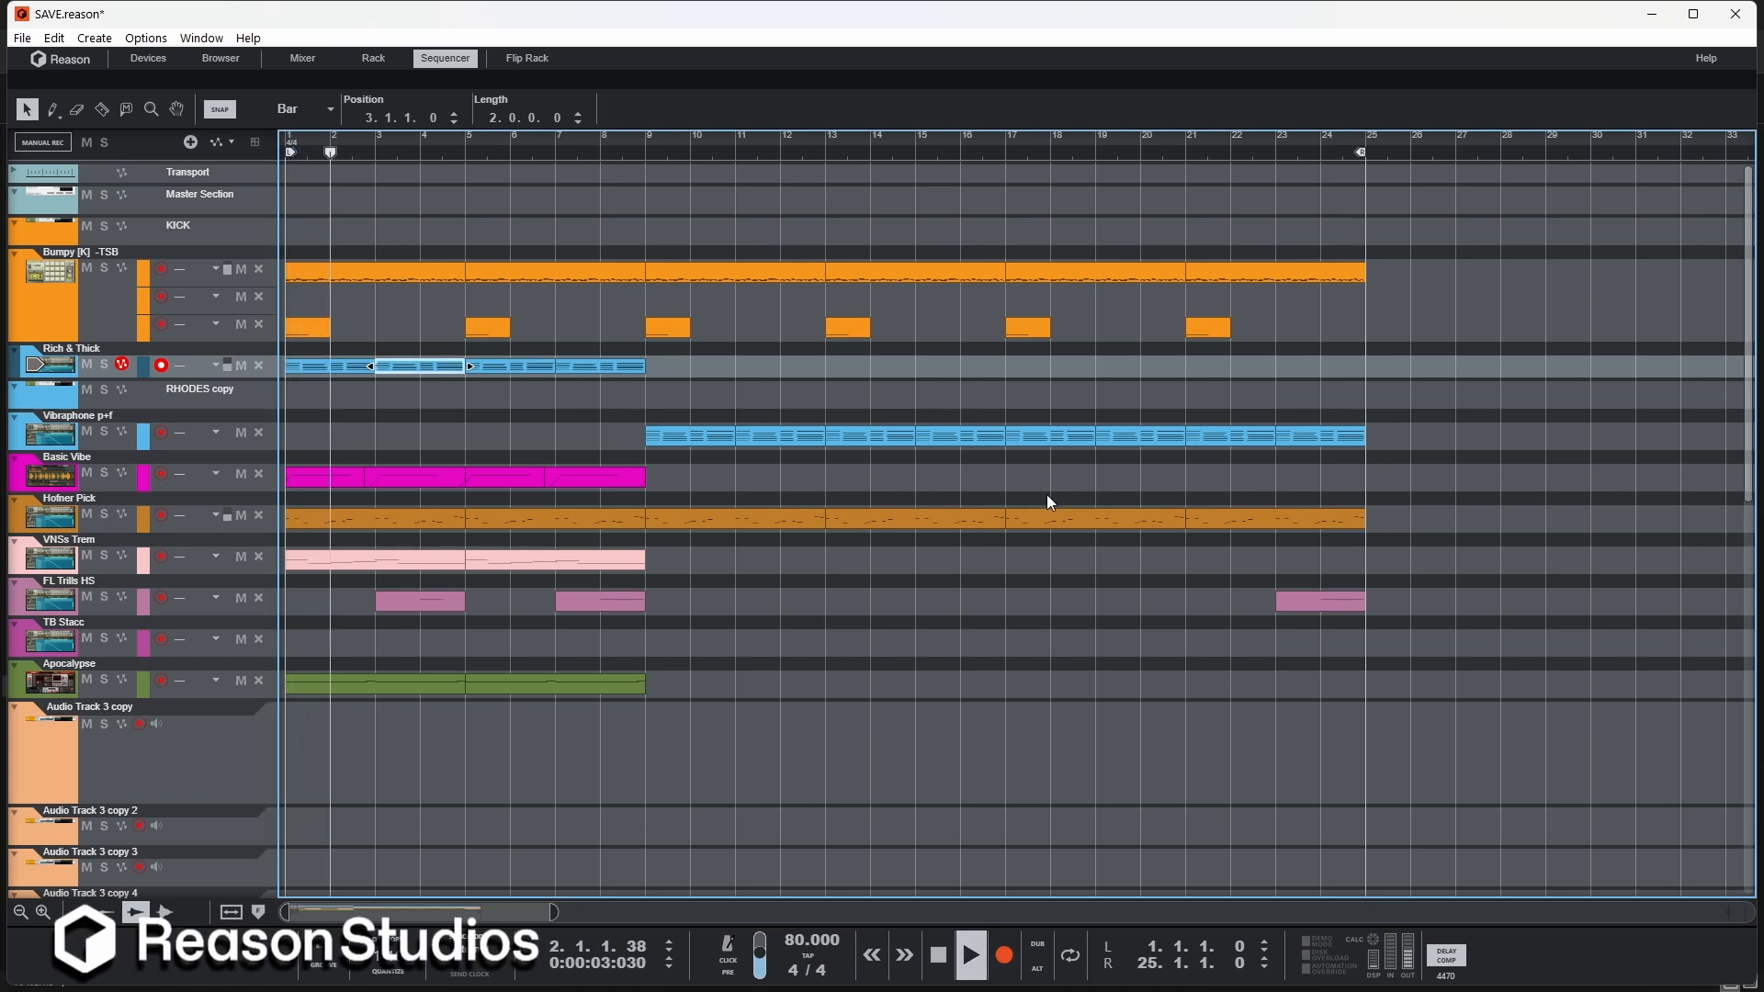
key("F5")
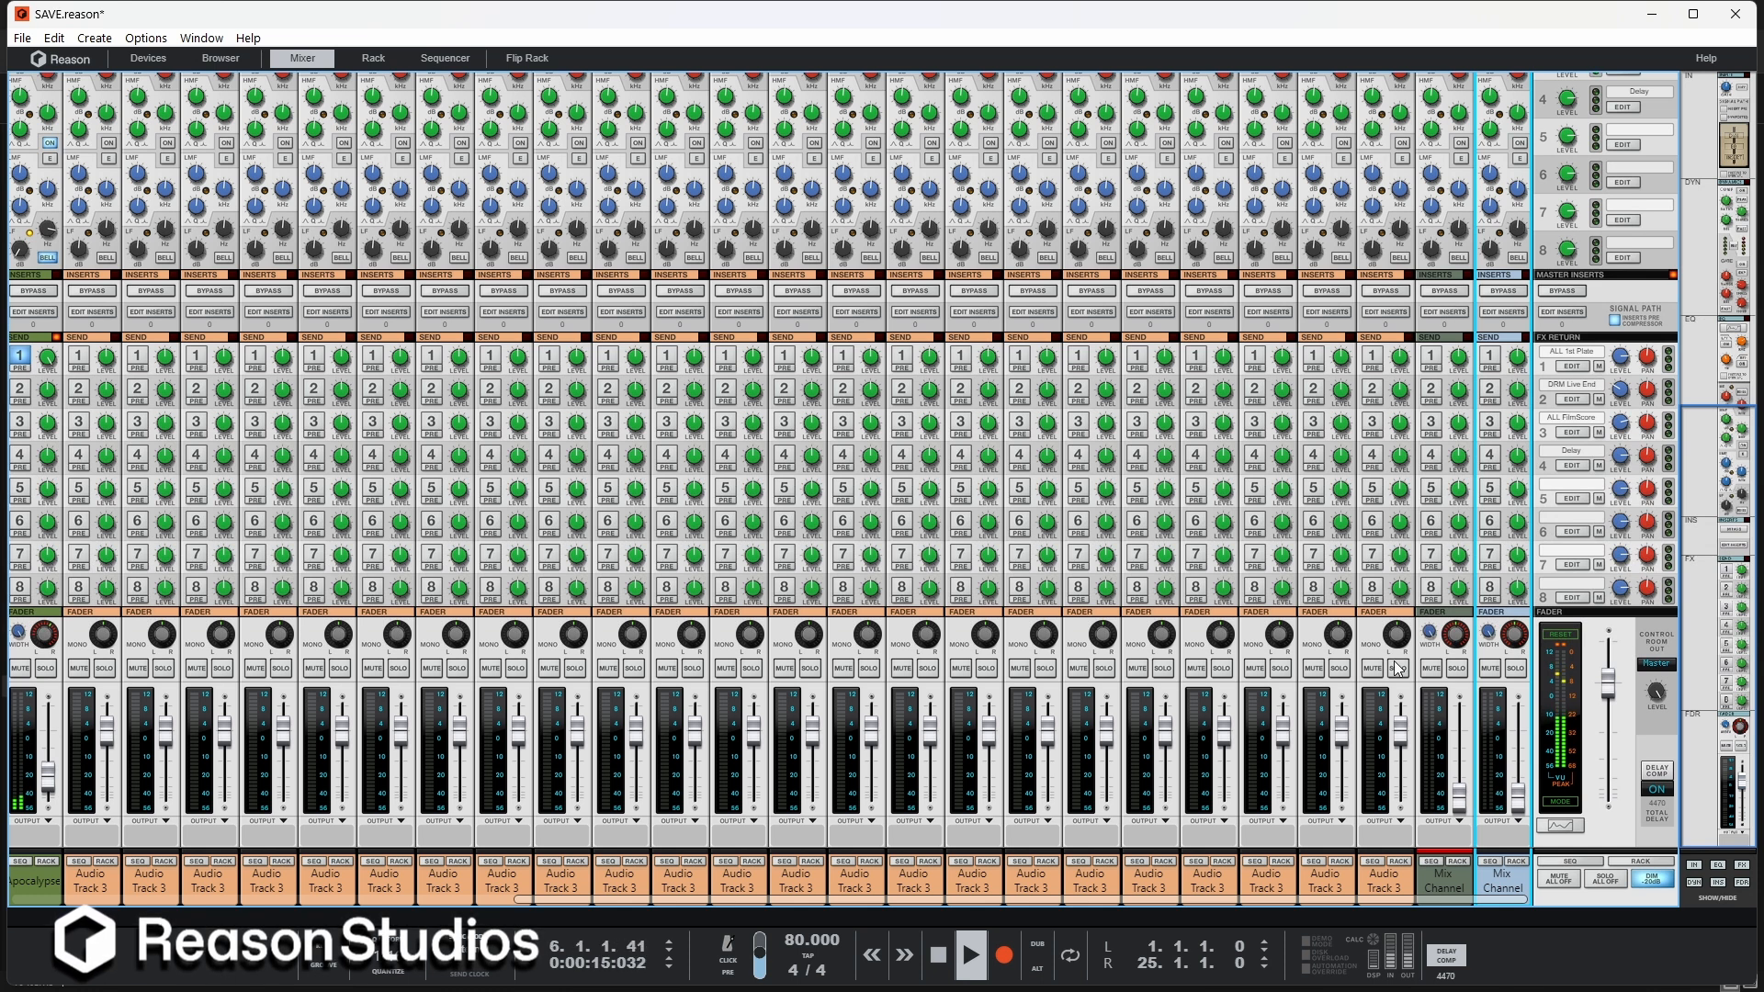
scroll(1383, 677, "up", 8)
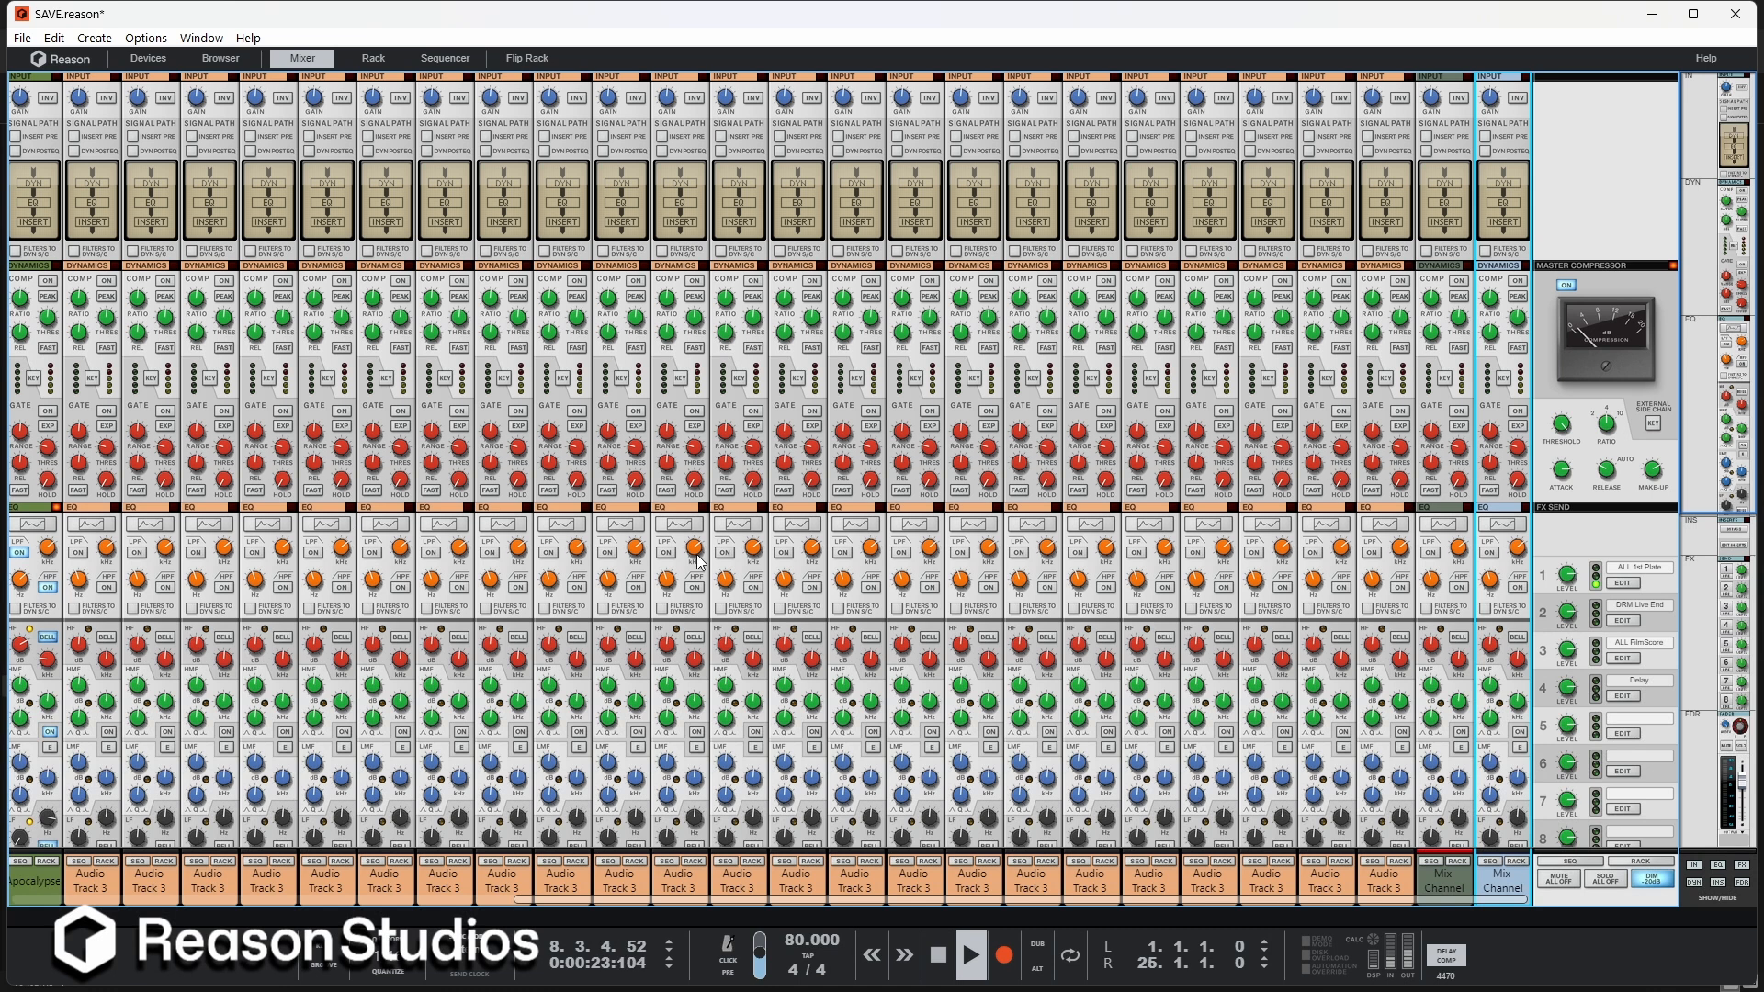
scroll(706, 562, "down", 3)
scroll(705, 562, "down", 3)
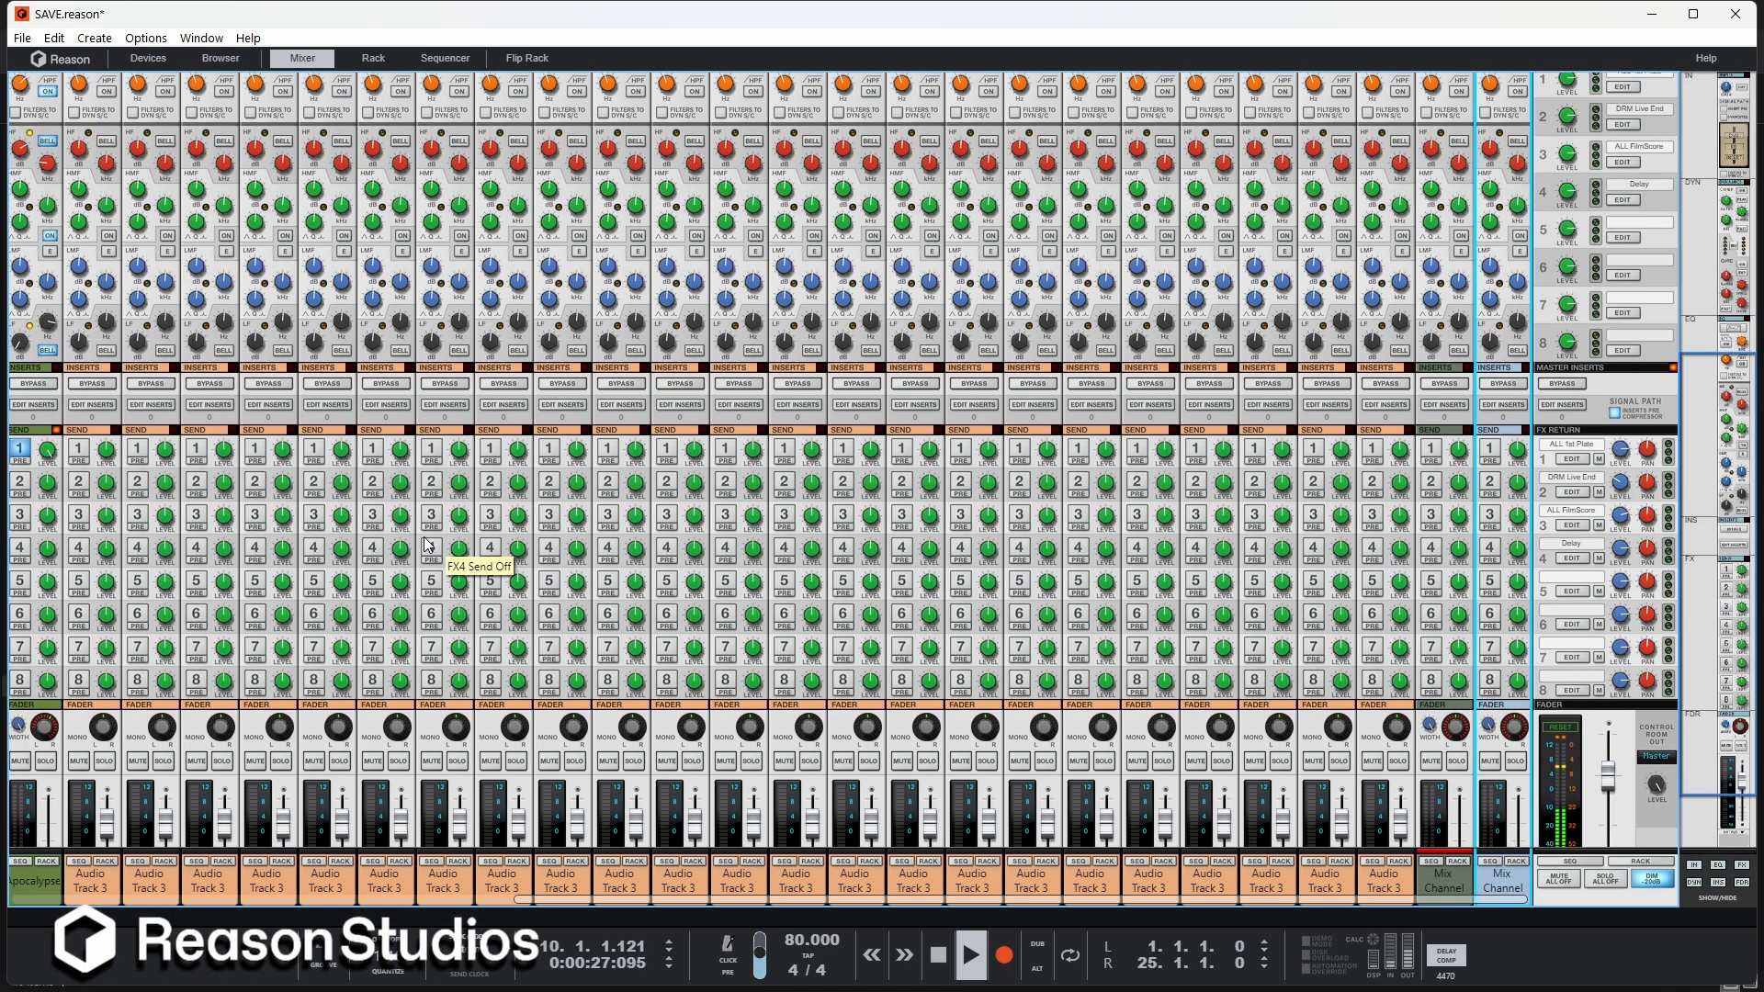
scroll(575, 547, "down", 1)
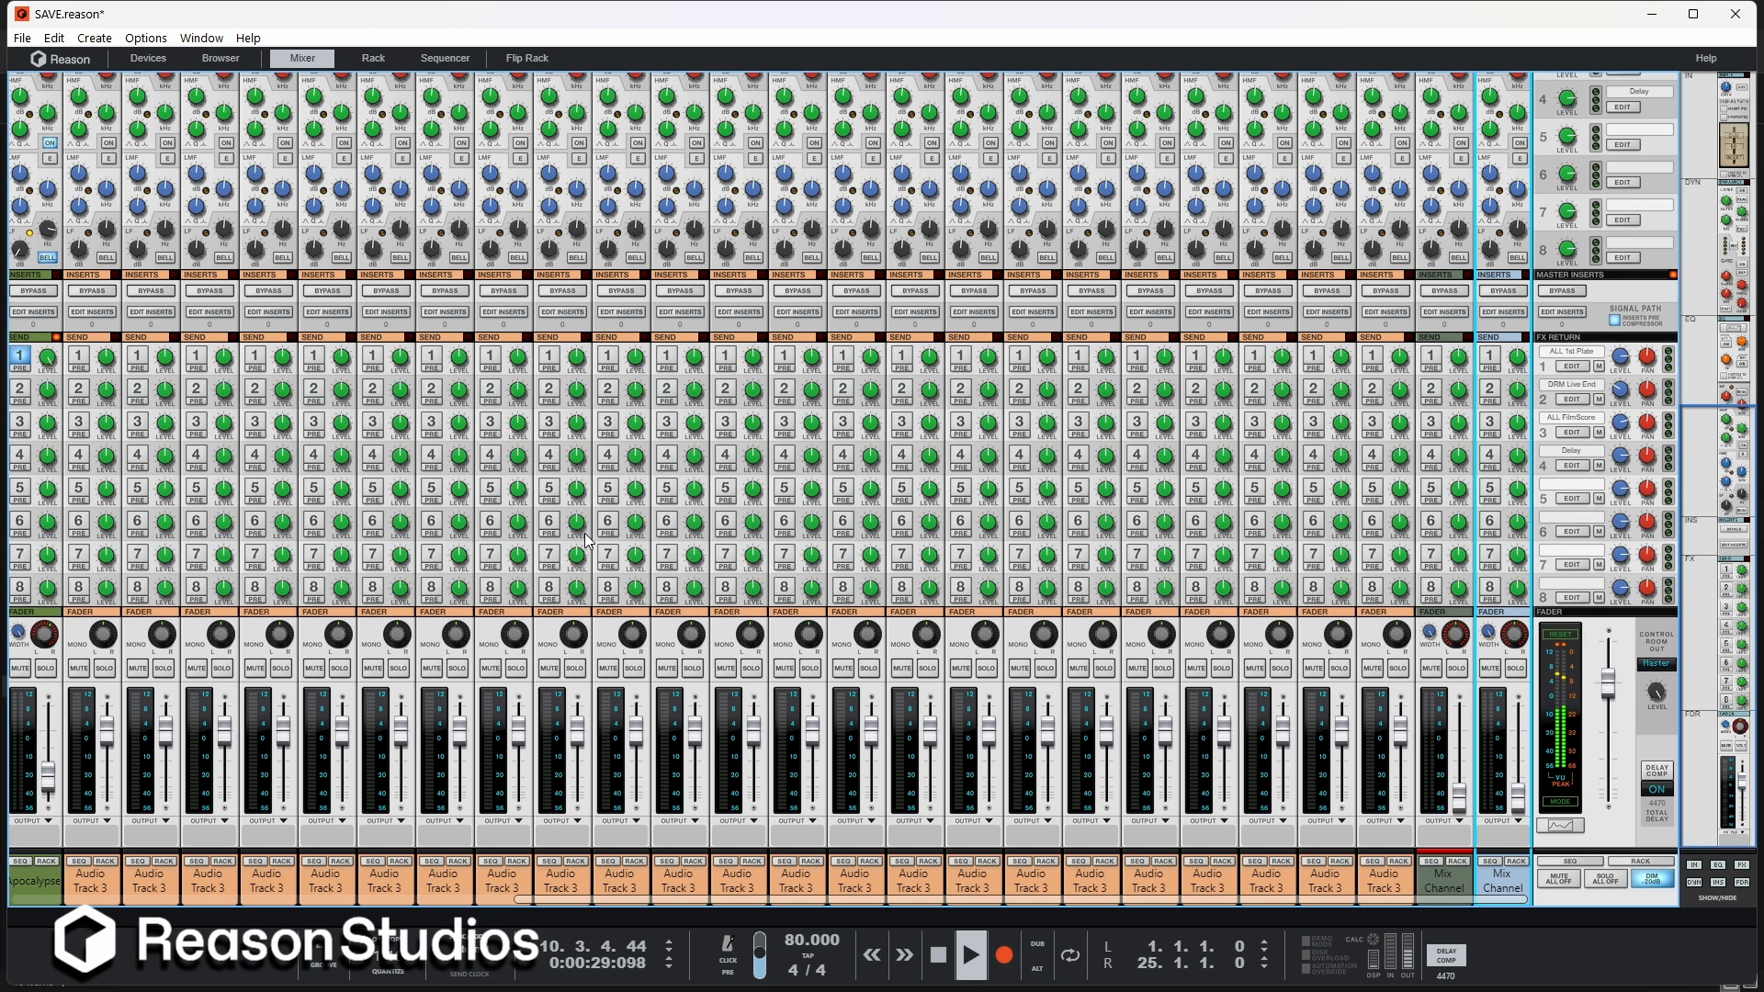
scroll(560, 542, "up", 4)
scroll(552, 542, "up", 2)
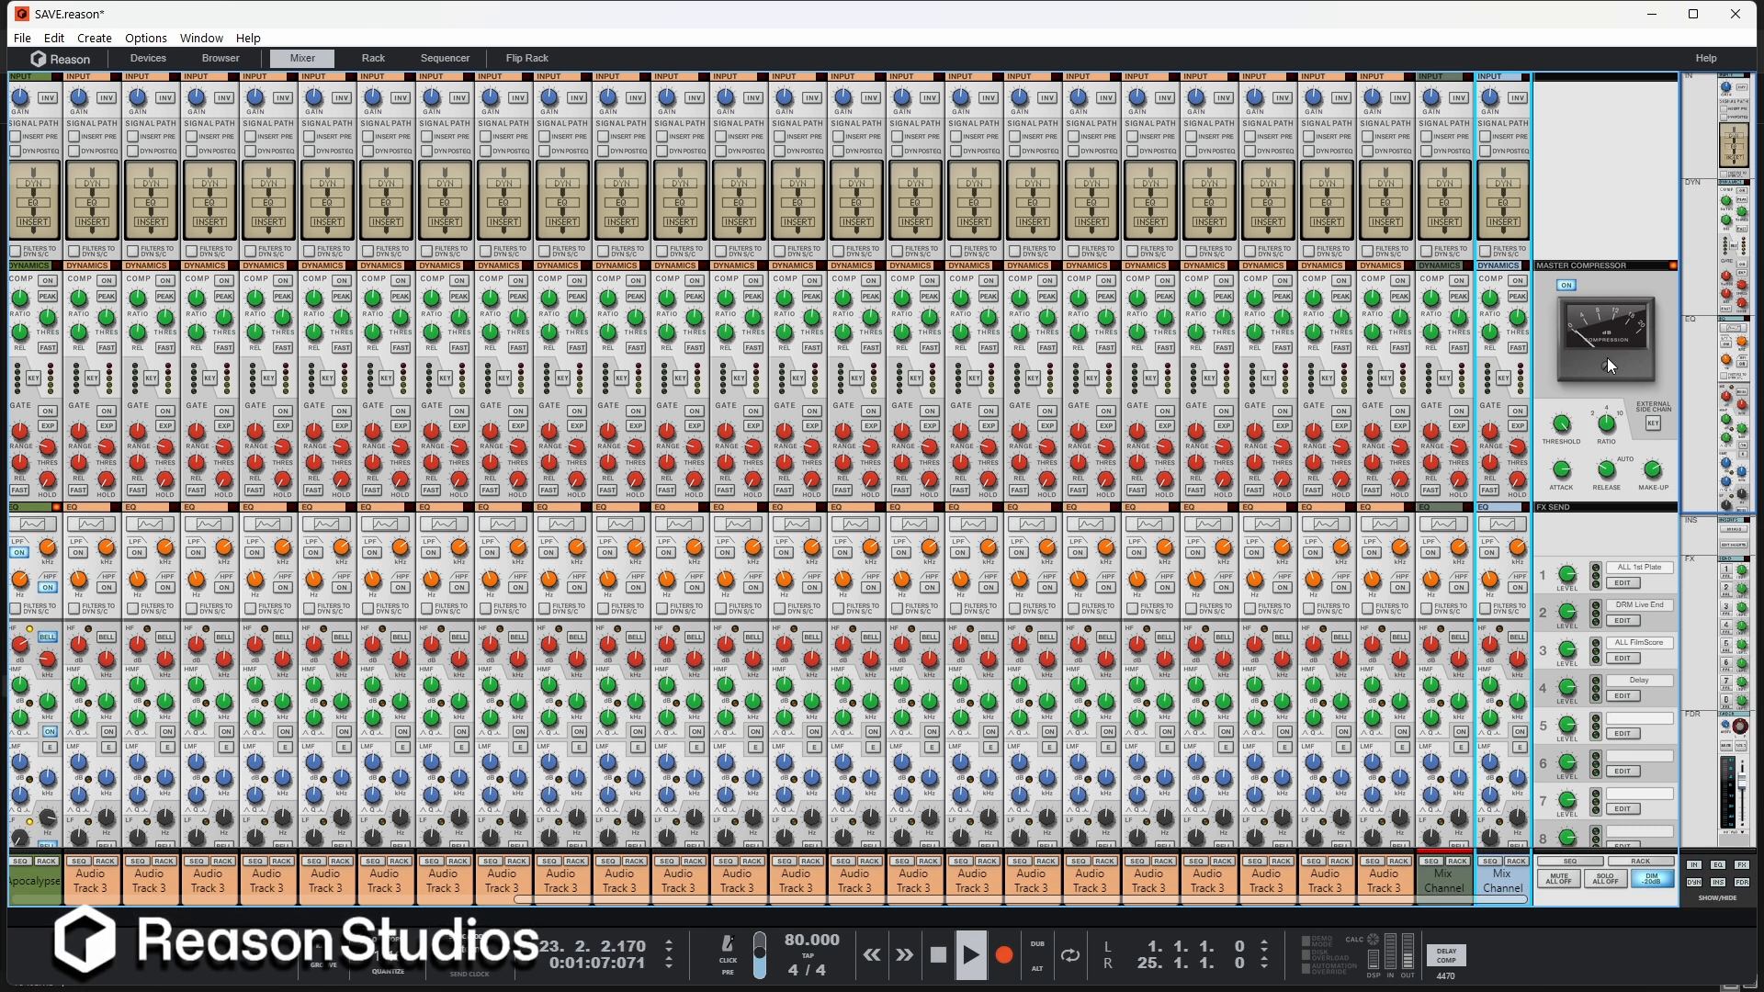
scroll(1607, 356, "down", 3)
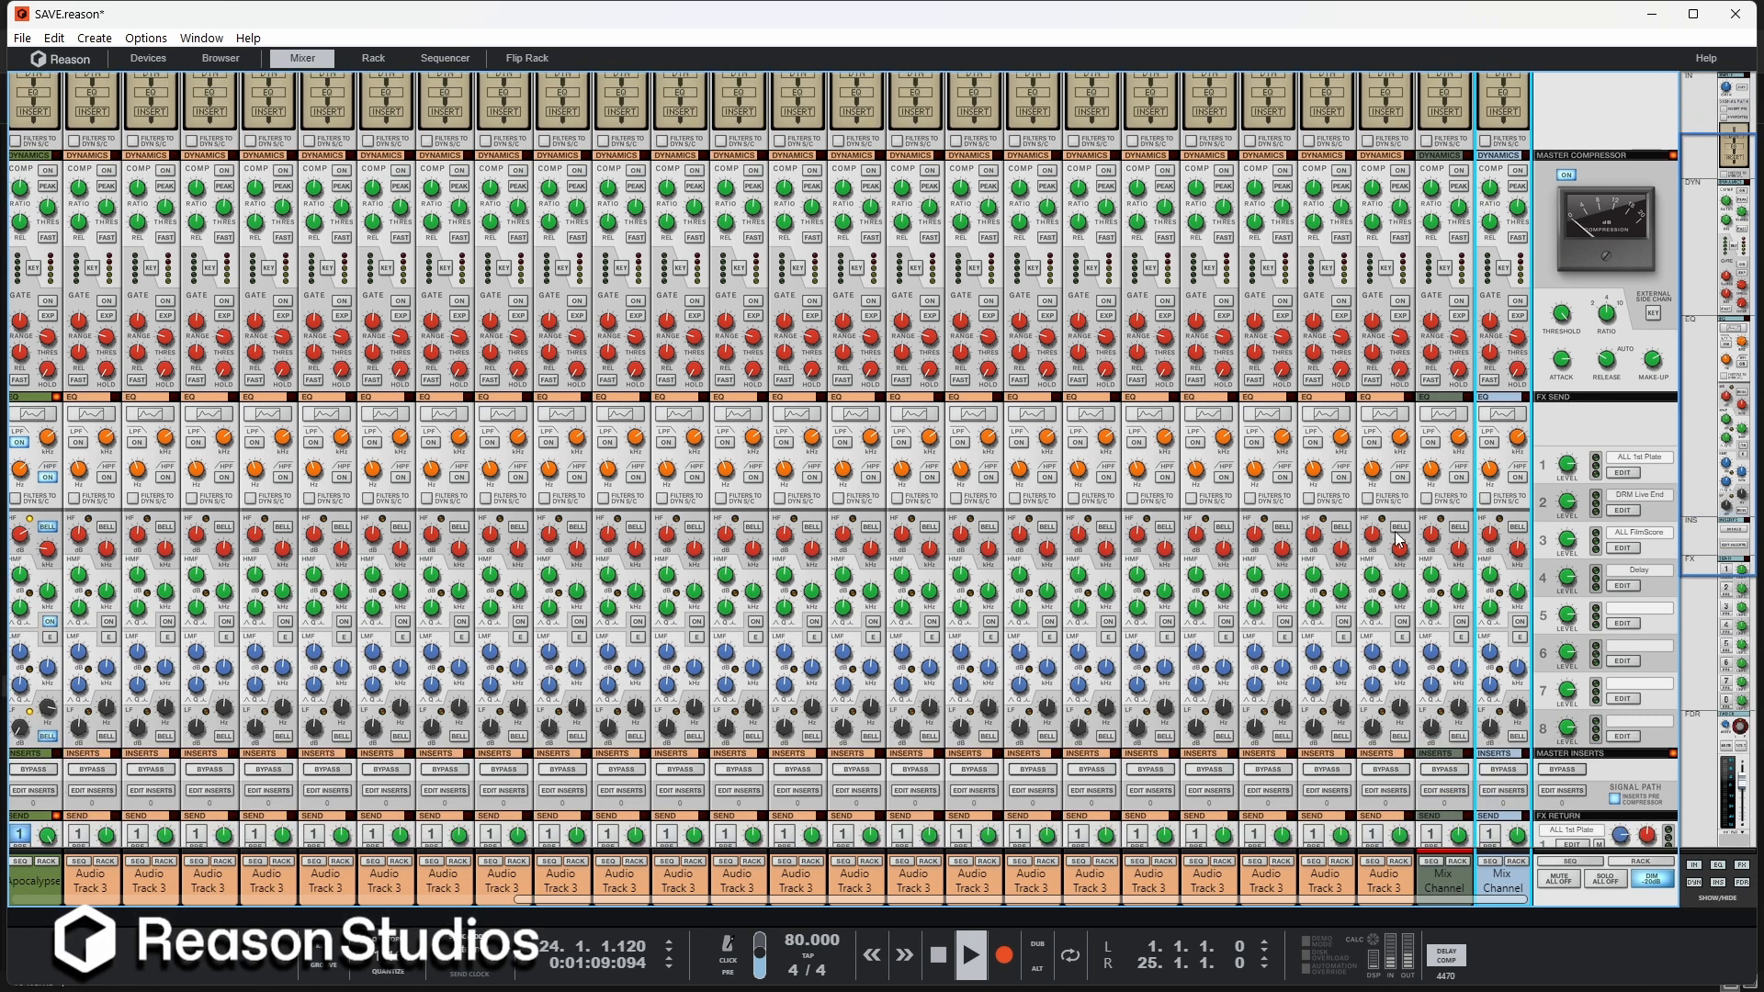
Step: Turn on loop playback for the song and stop the transport
left_click(1071, 955)
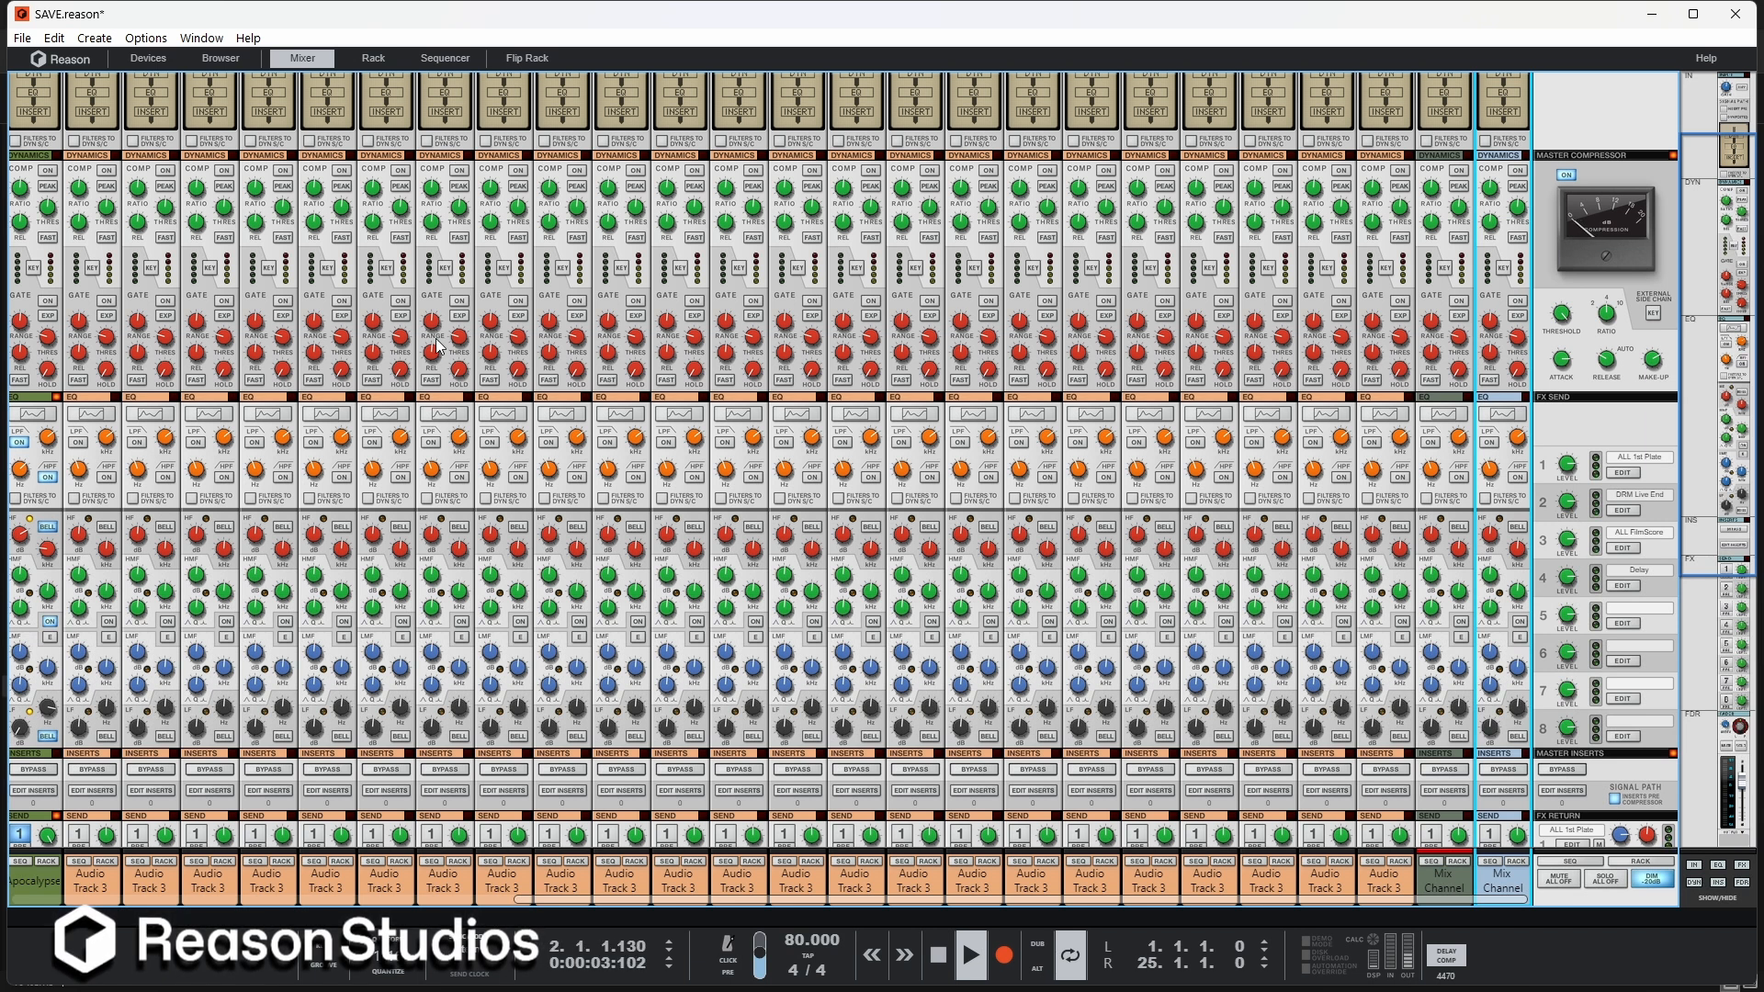
key("space")
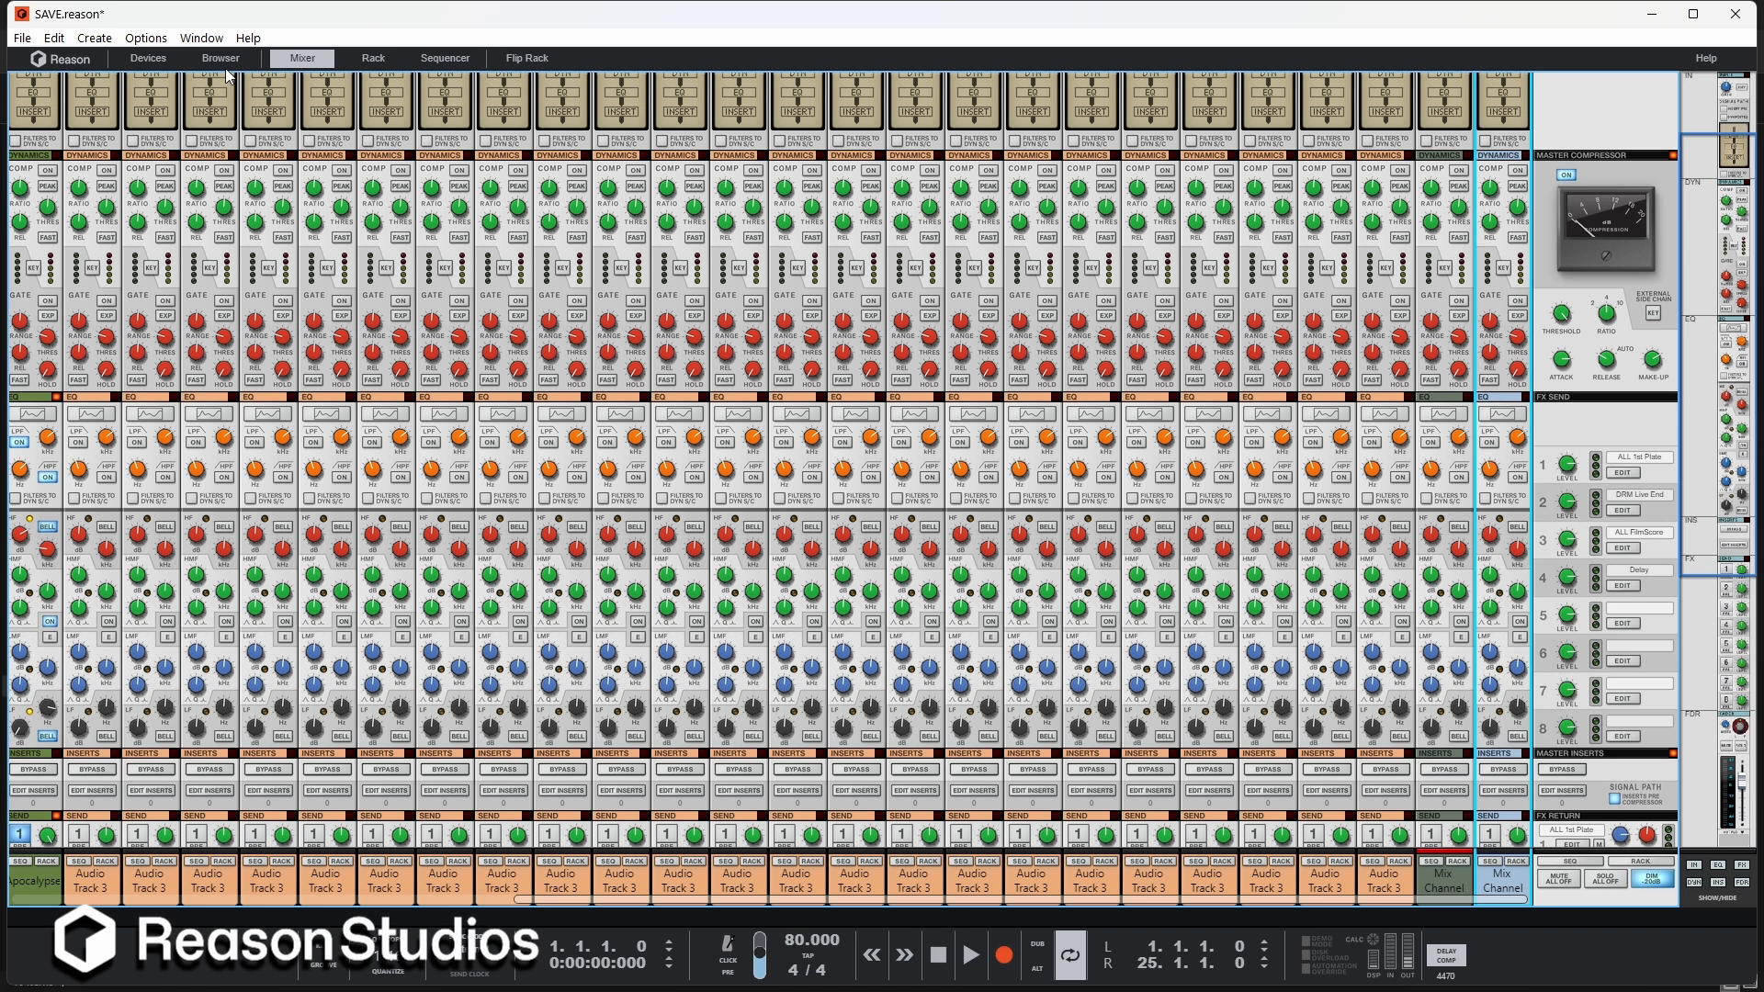
Step: Open the recent song Thinkers Mind.reason and play it with the mixer's master section selected
left_click(22, 38)
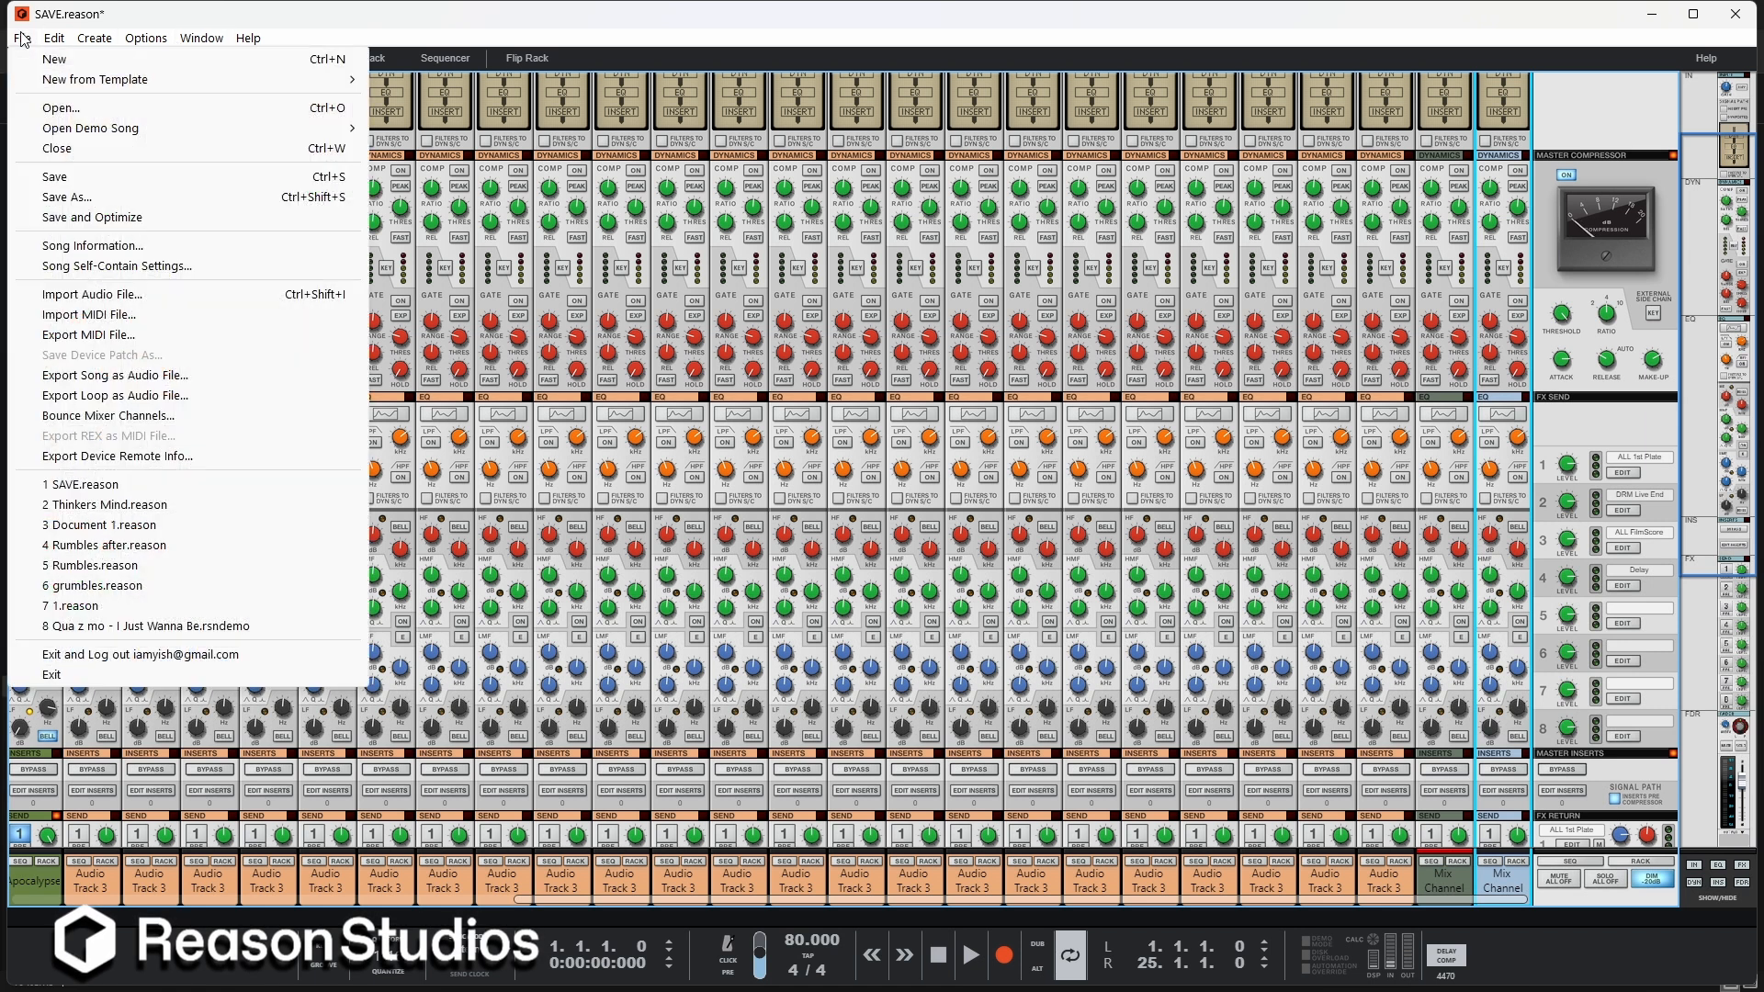
left_click(164, 502)
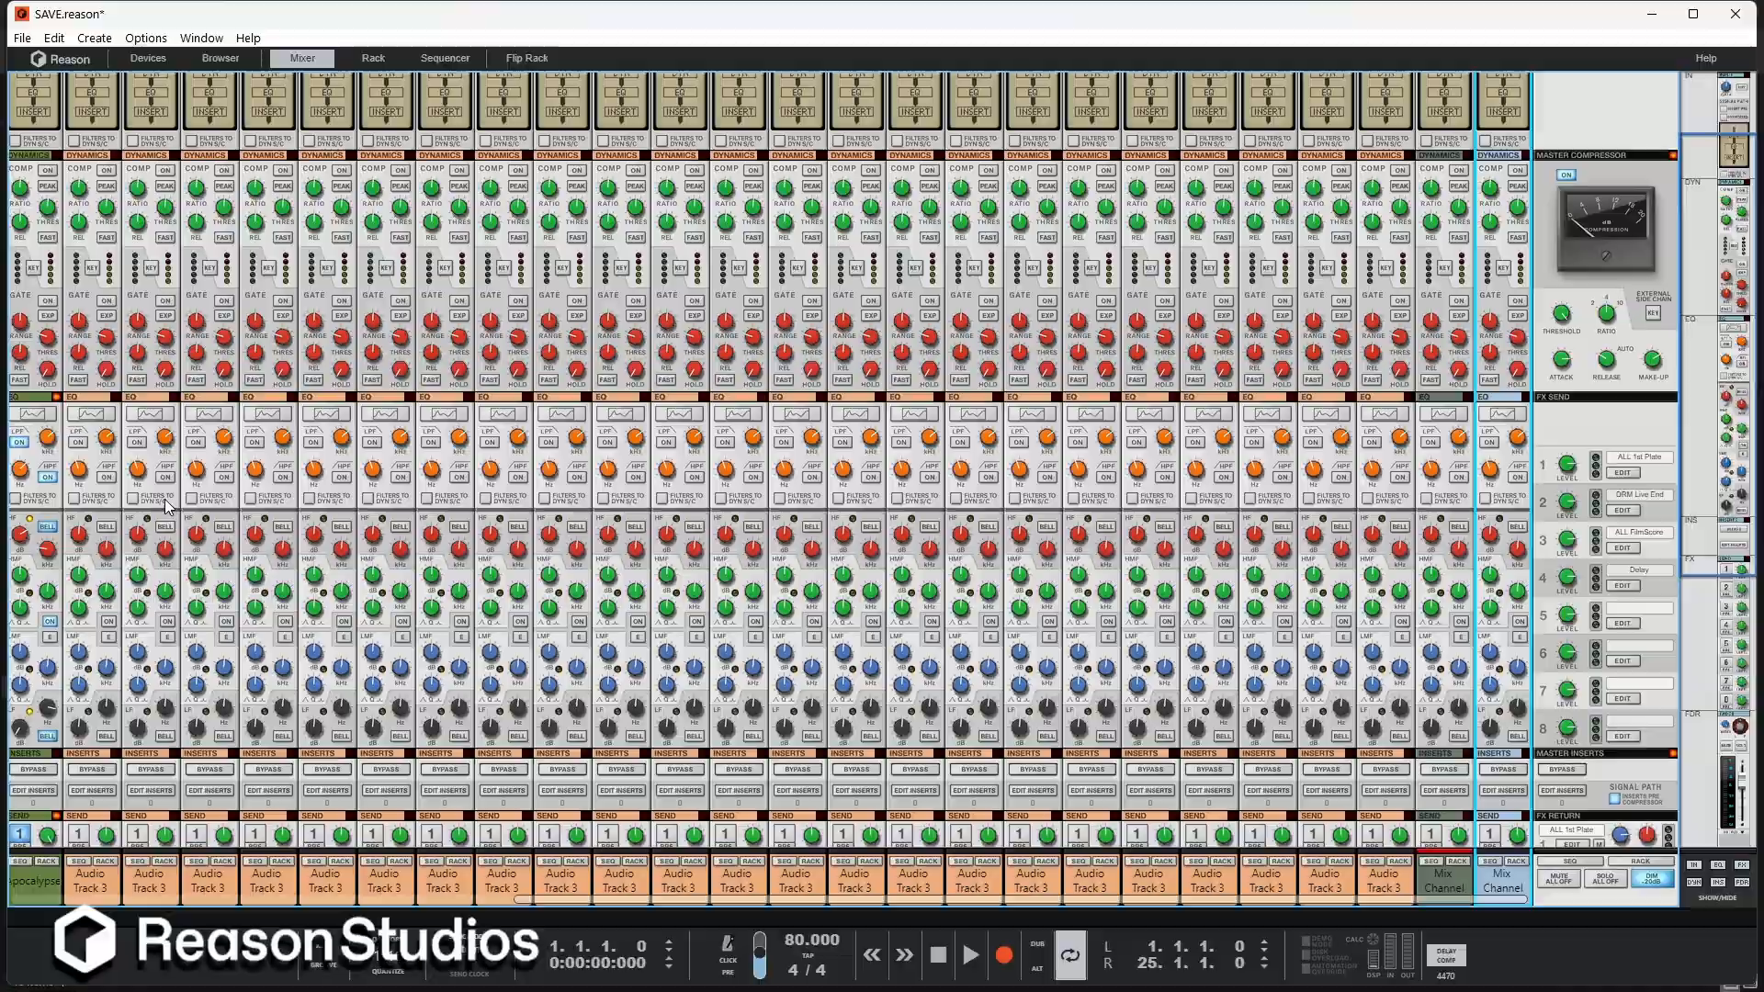
key("space")
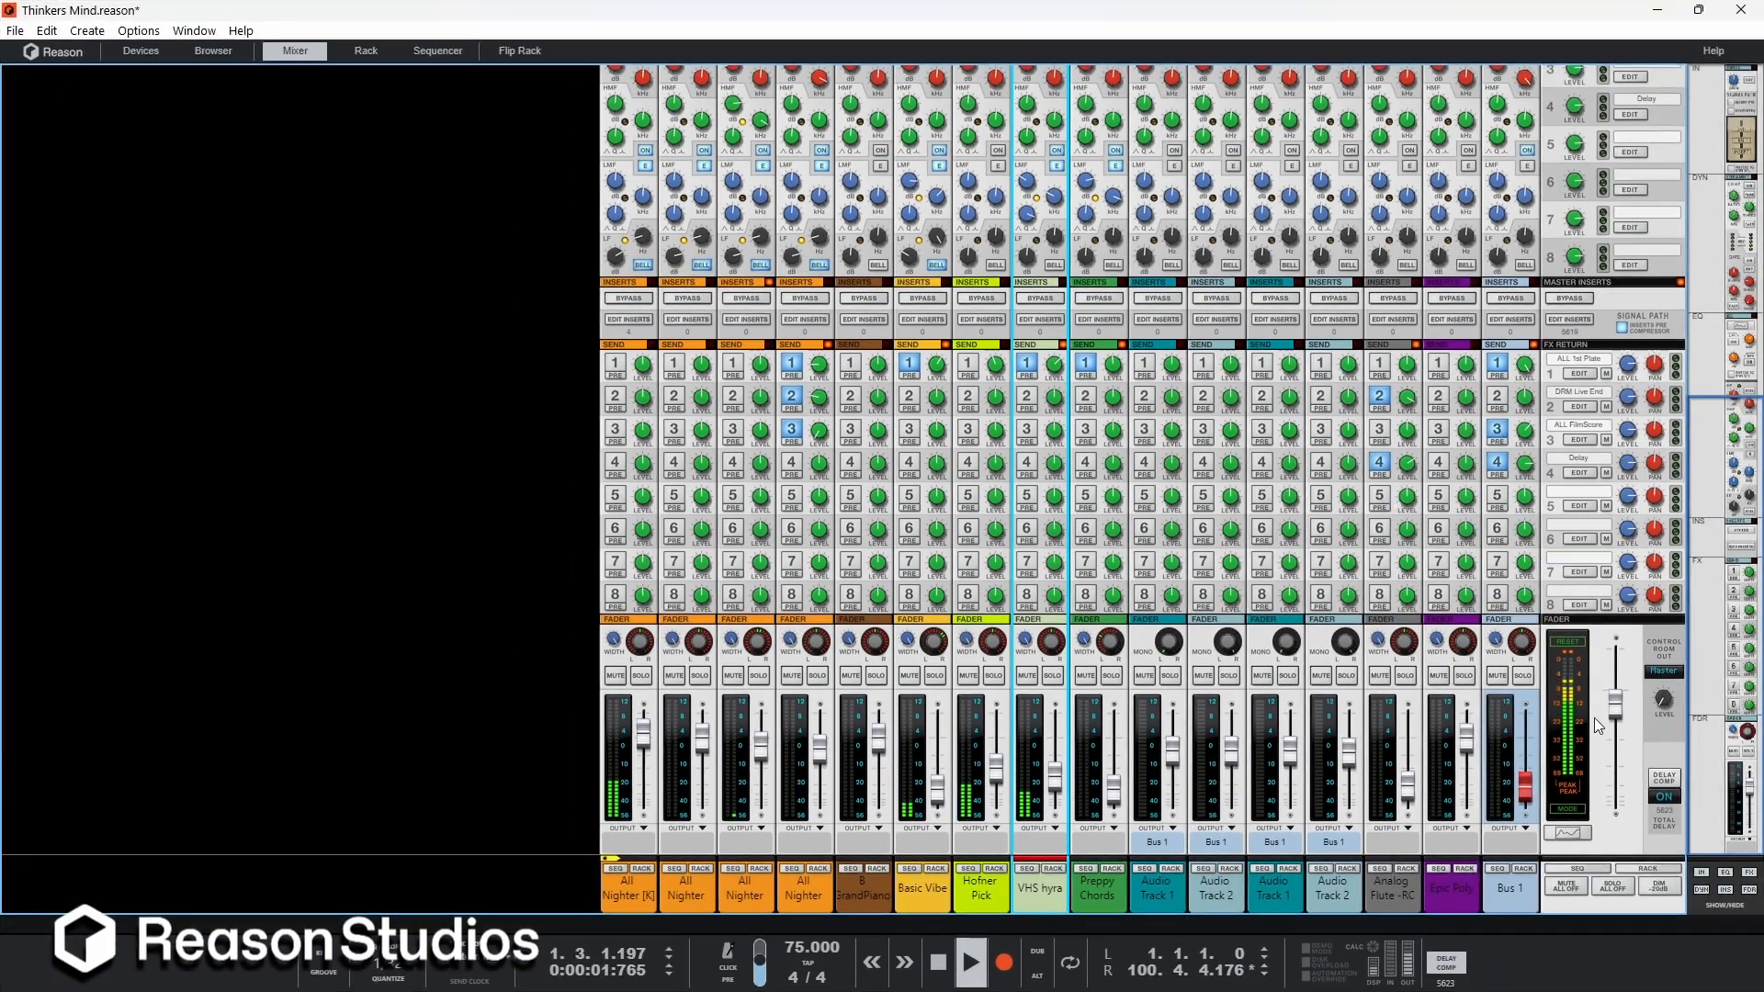
left_click(1620, 714)
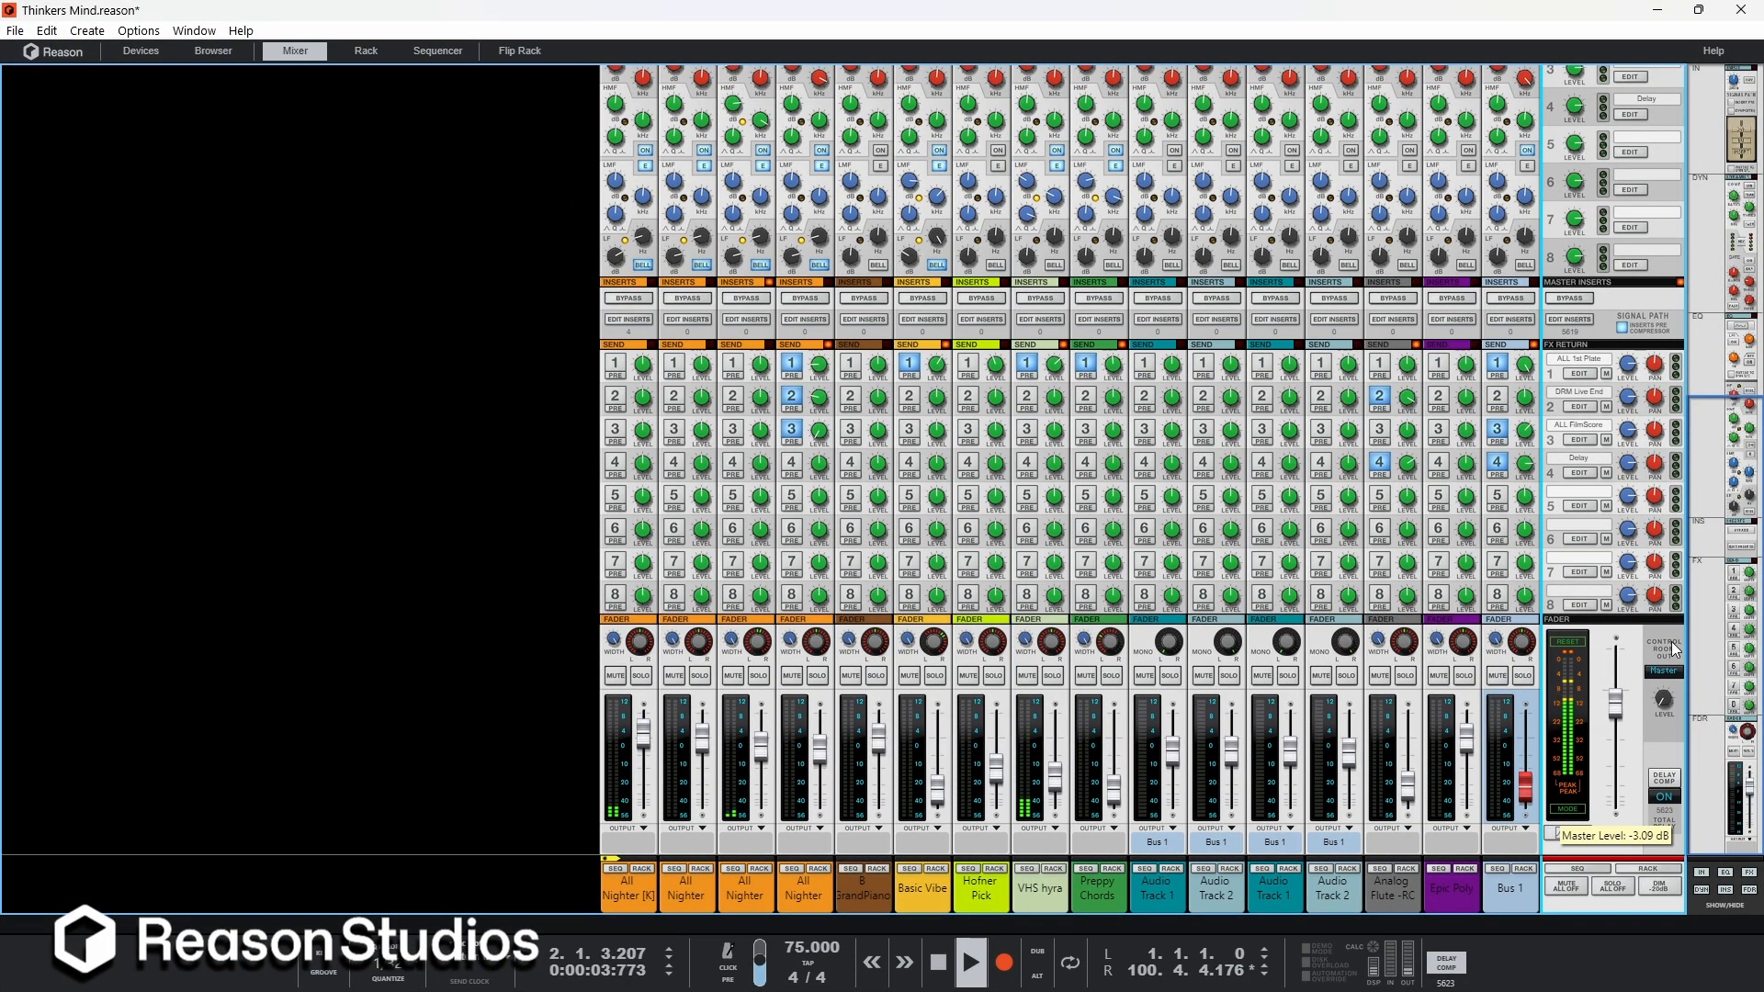
Step: Examine the mixer's input, dynamics, EQ, master compressor and fader sections while the song plays, and stop the transport
scroll(1672, 641, "up", 10)
scroll(1698, 521, "up", 2)
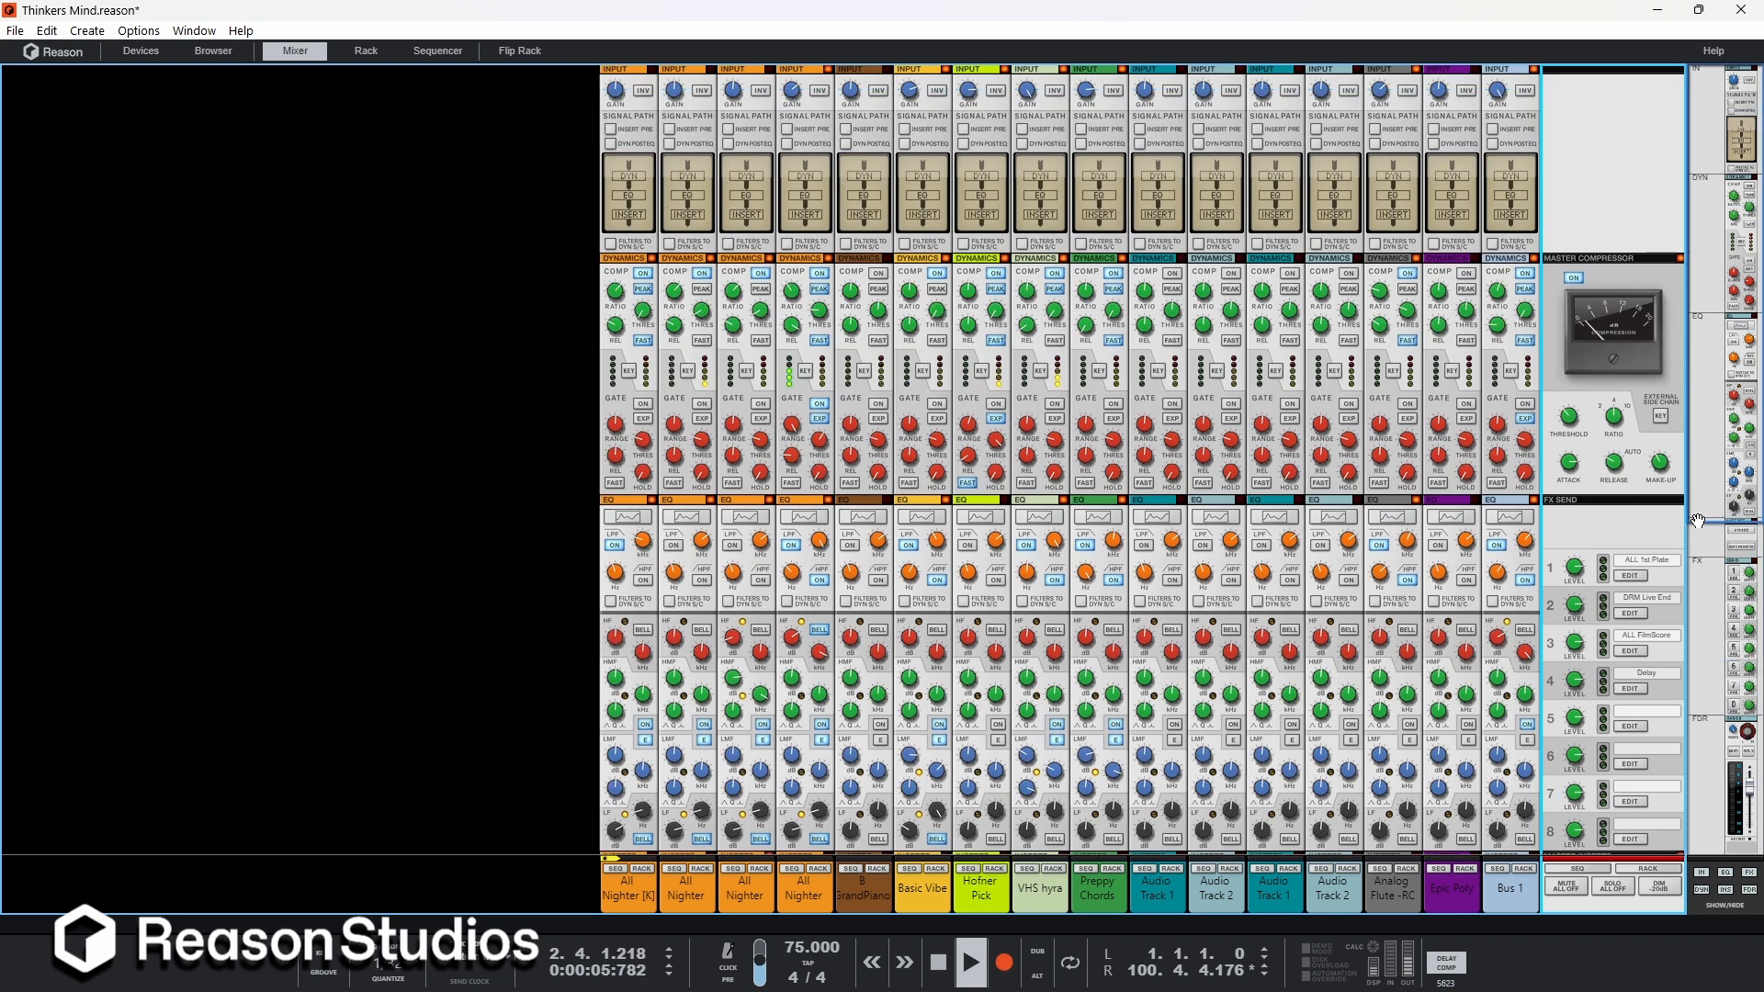
scroll(1699, 521, "down", 6)
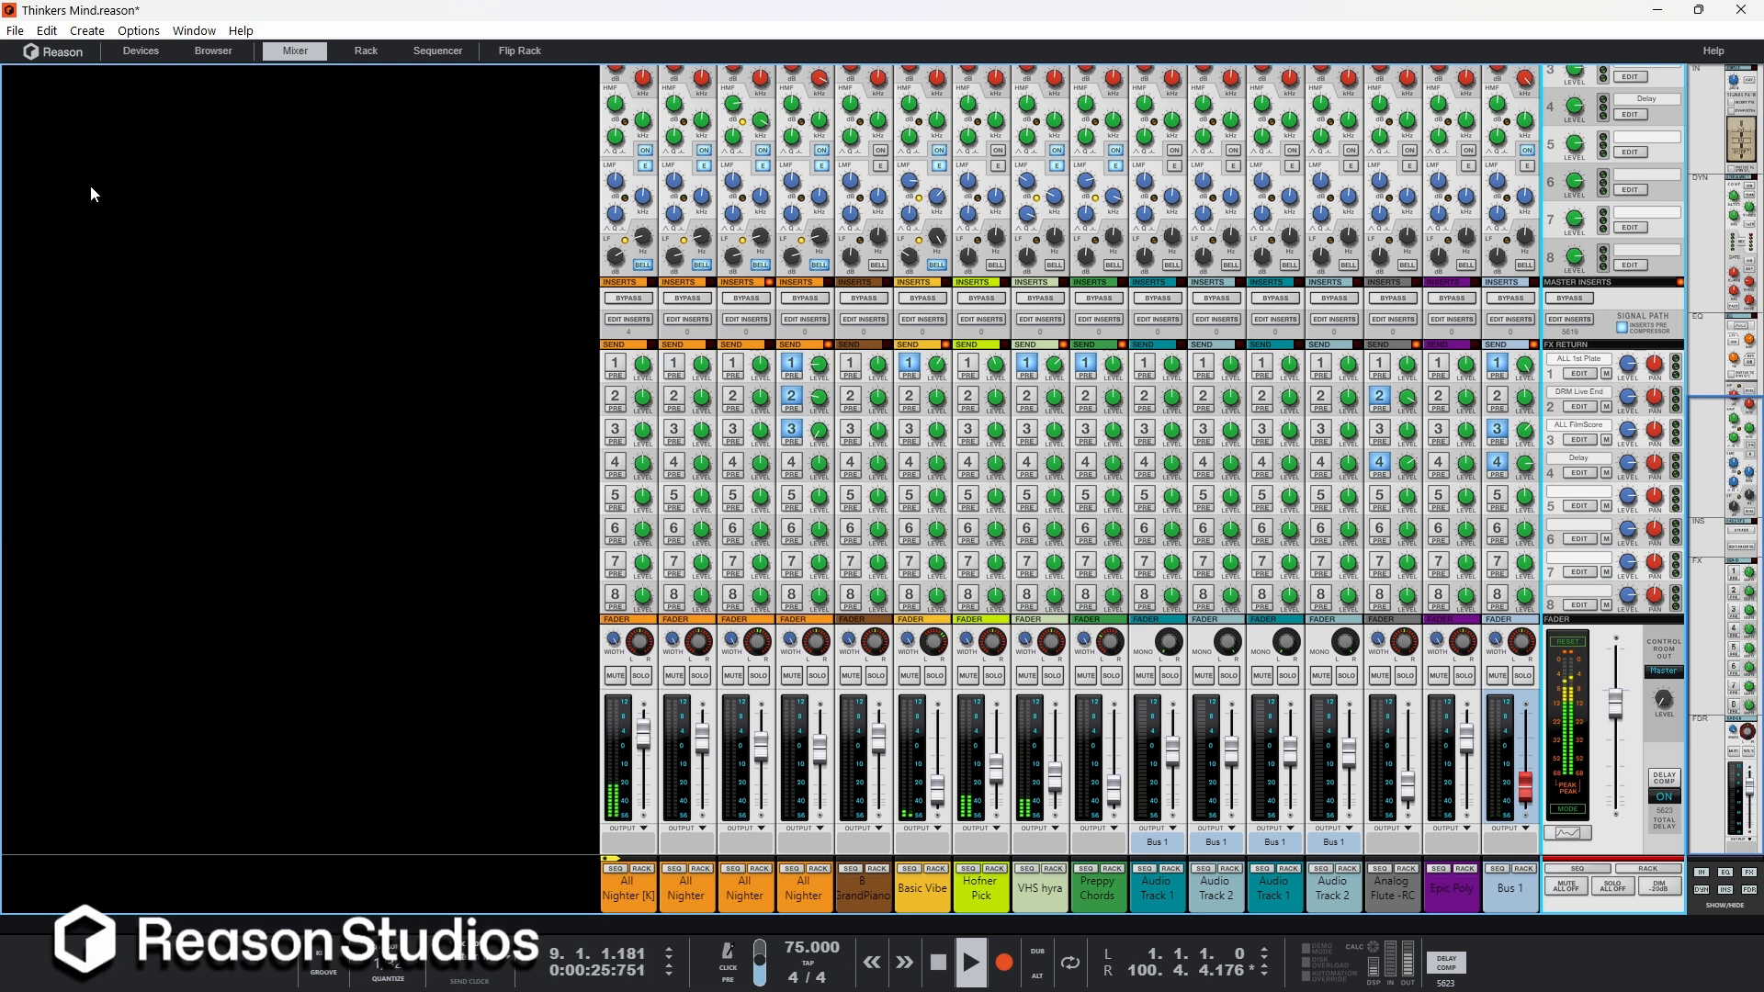
key("space")
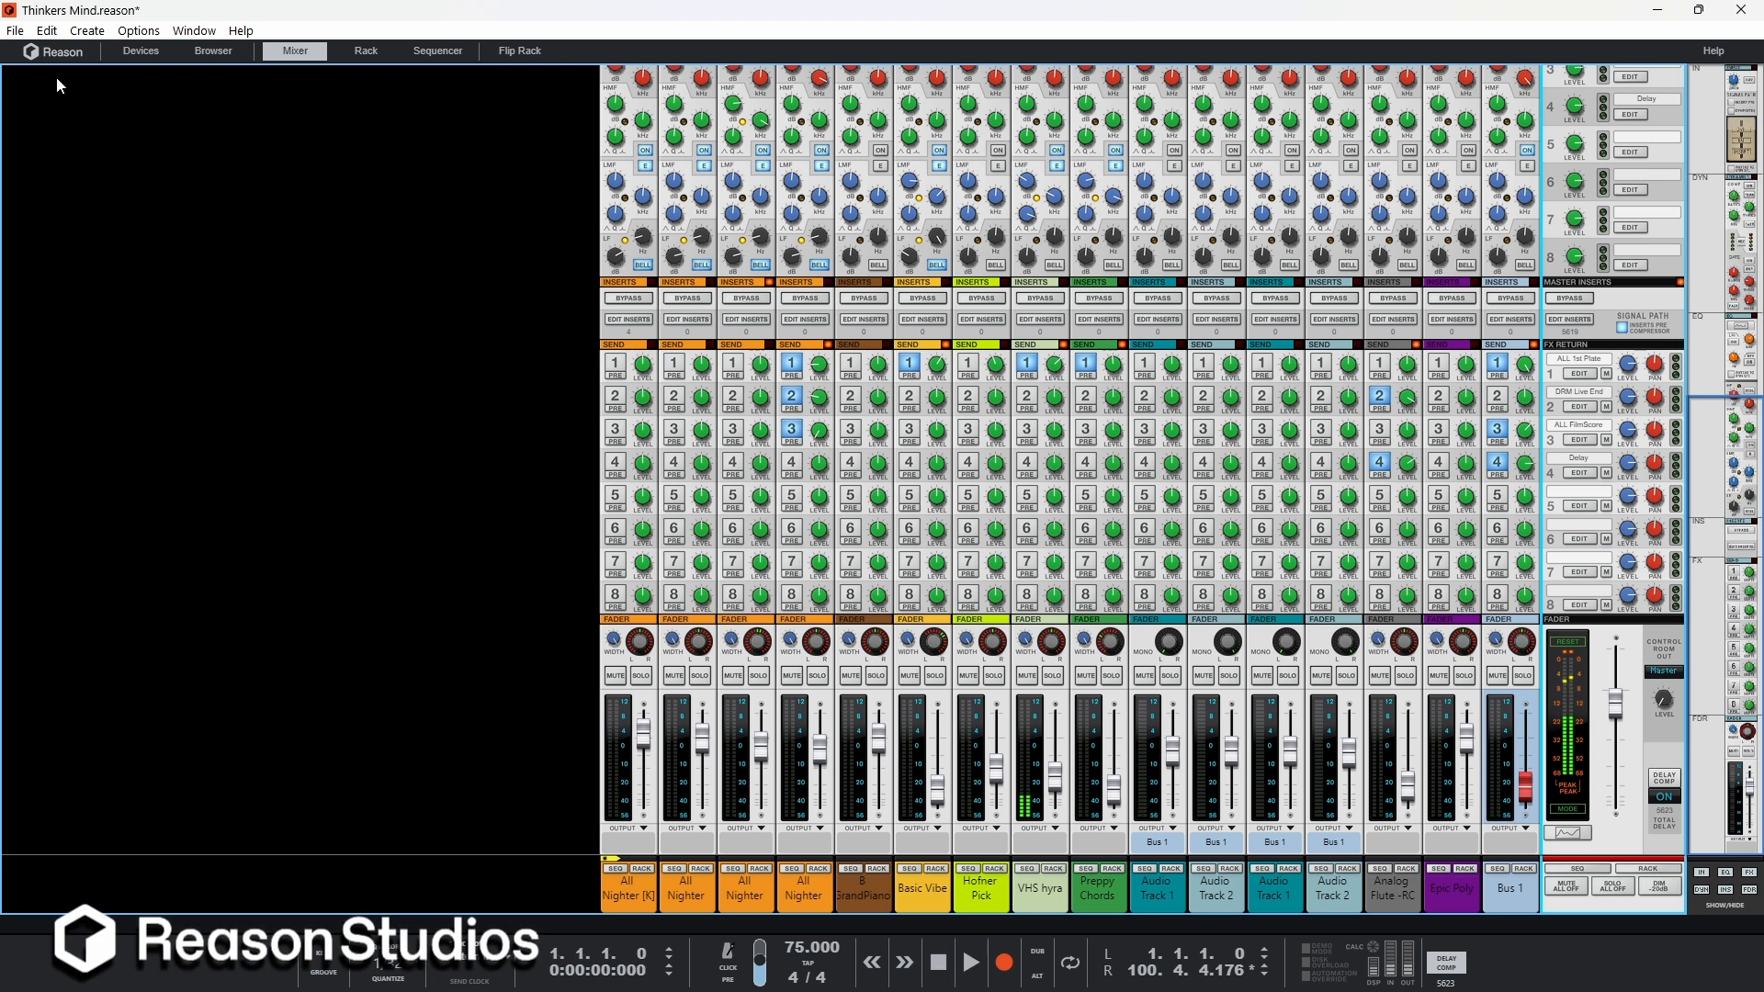
Step: Open the recent song Rumbles.reason and play it
left_click(15, 32)
left_click(160, 408)
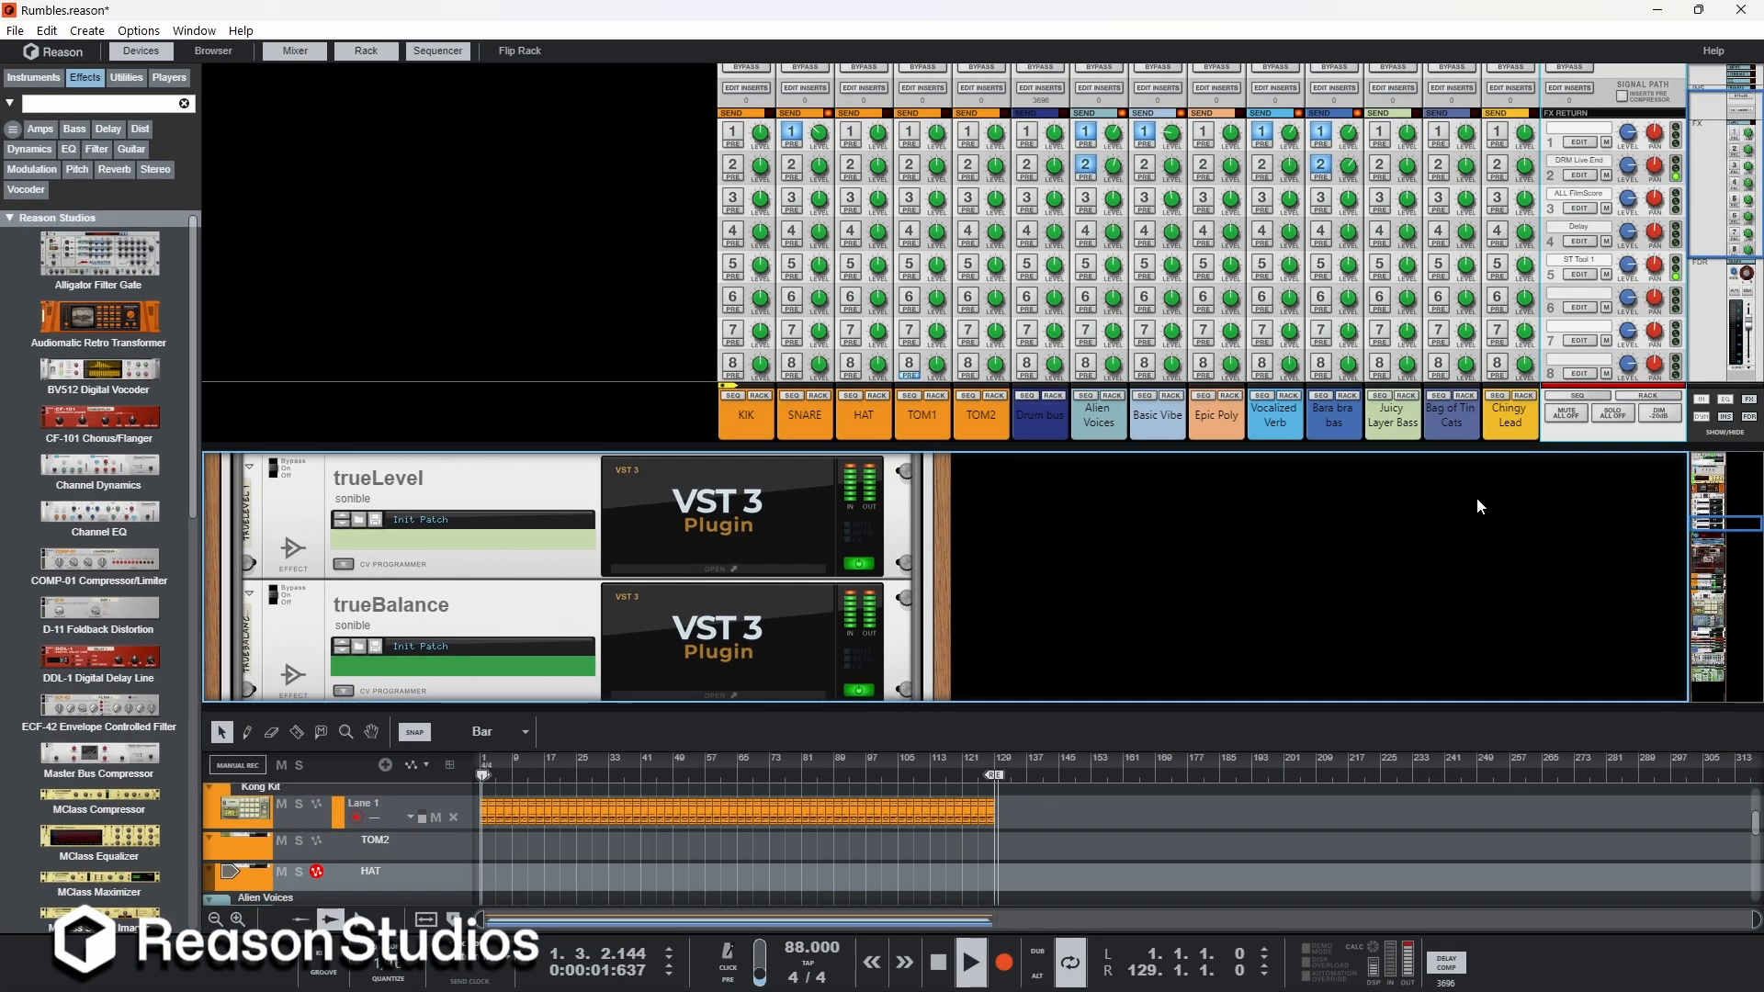
Step: Bring up the master section's insert effects in the rack for editing
scroll(1661, 404, "up", 1)
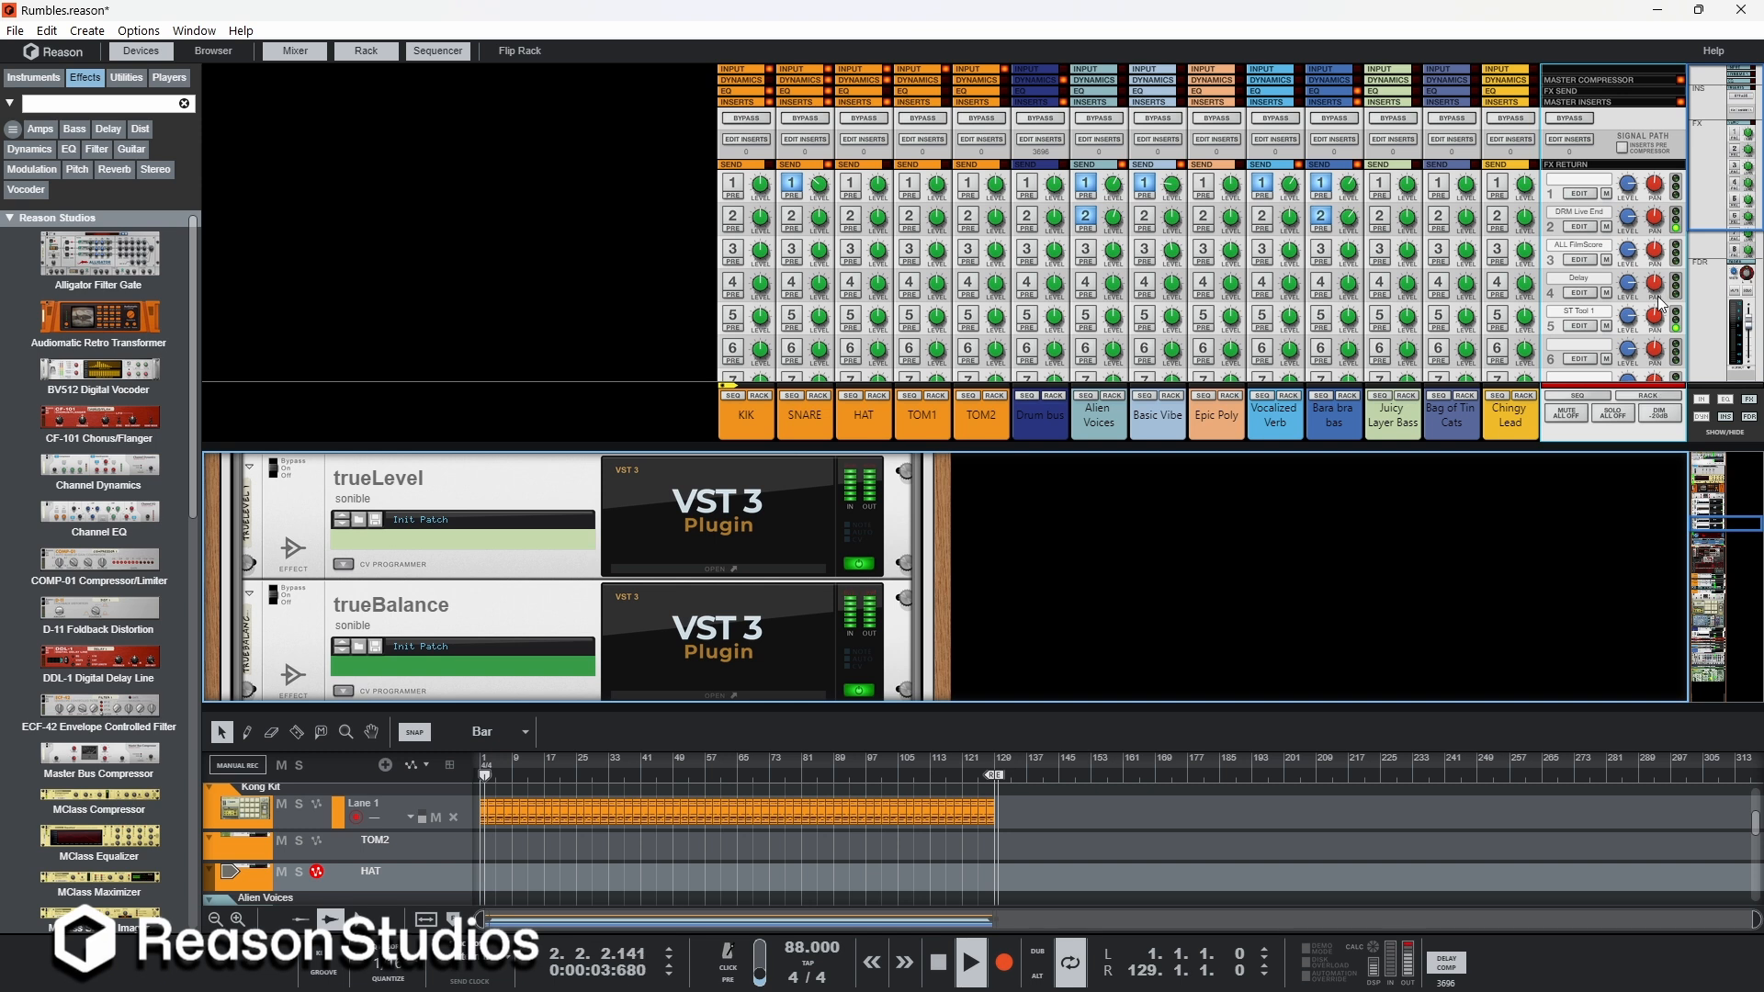
left_click(1581, 140)
left_click(1583, 142)
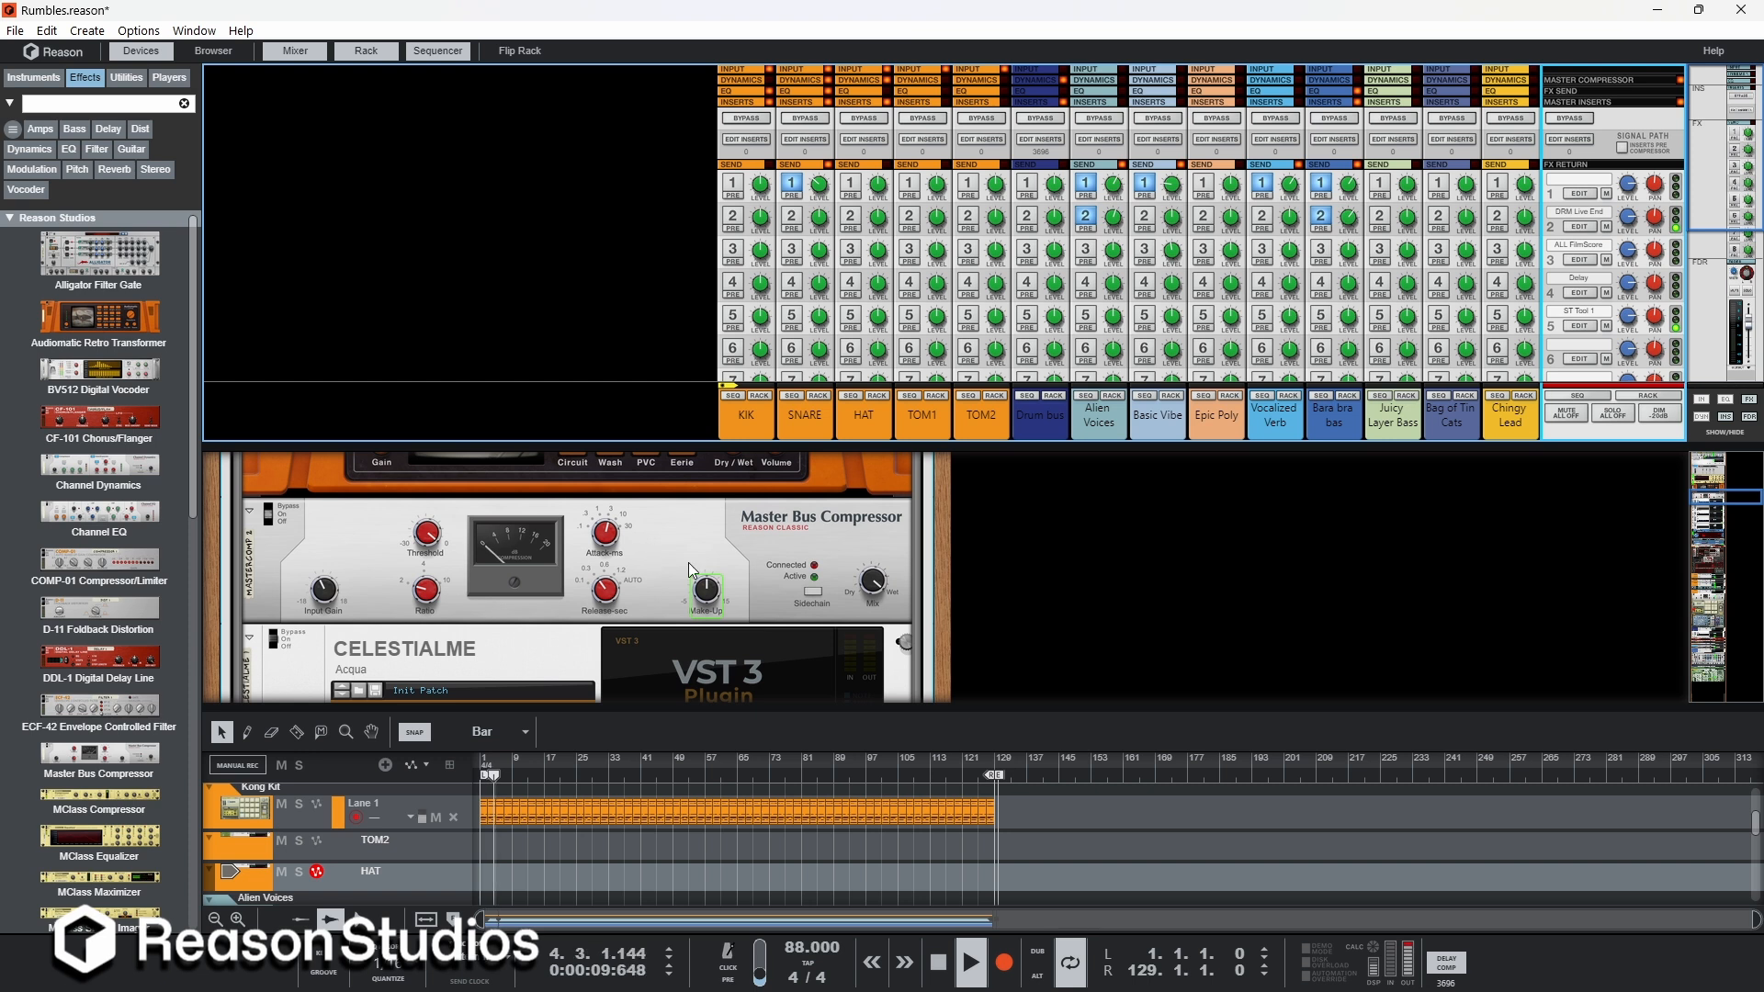
Step: Select the Master Bus Compressor, and bypass and re-enable the Audiomatic to compare the sound of the master inserts
left_click(281, 519)
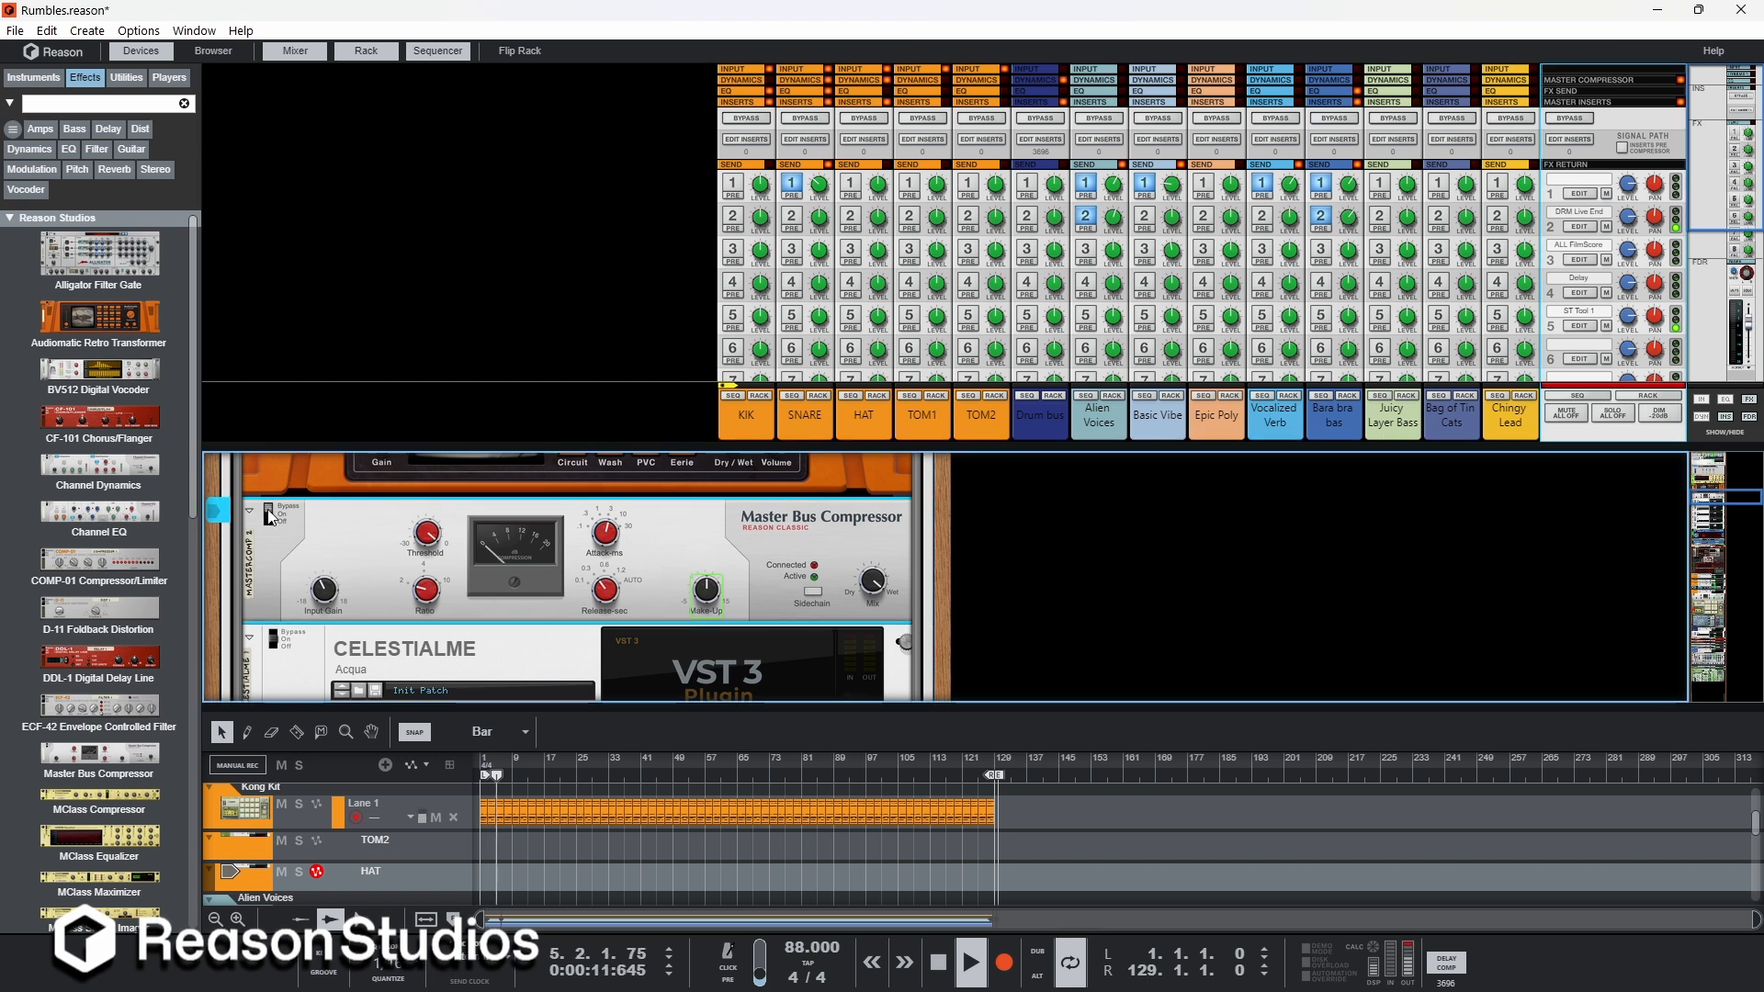
scroll(306, 544, "up", 2)
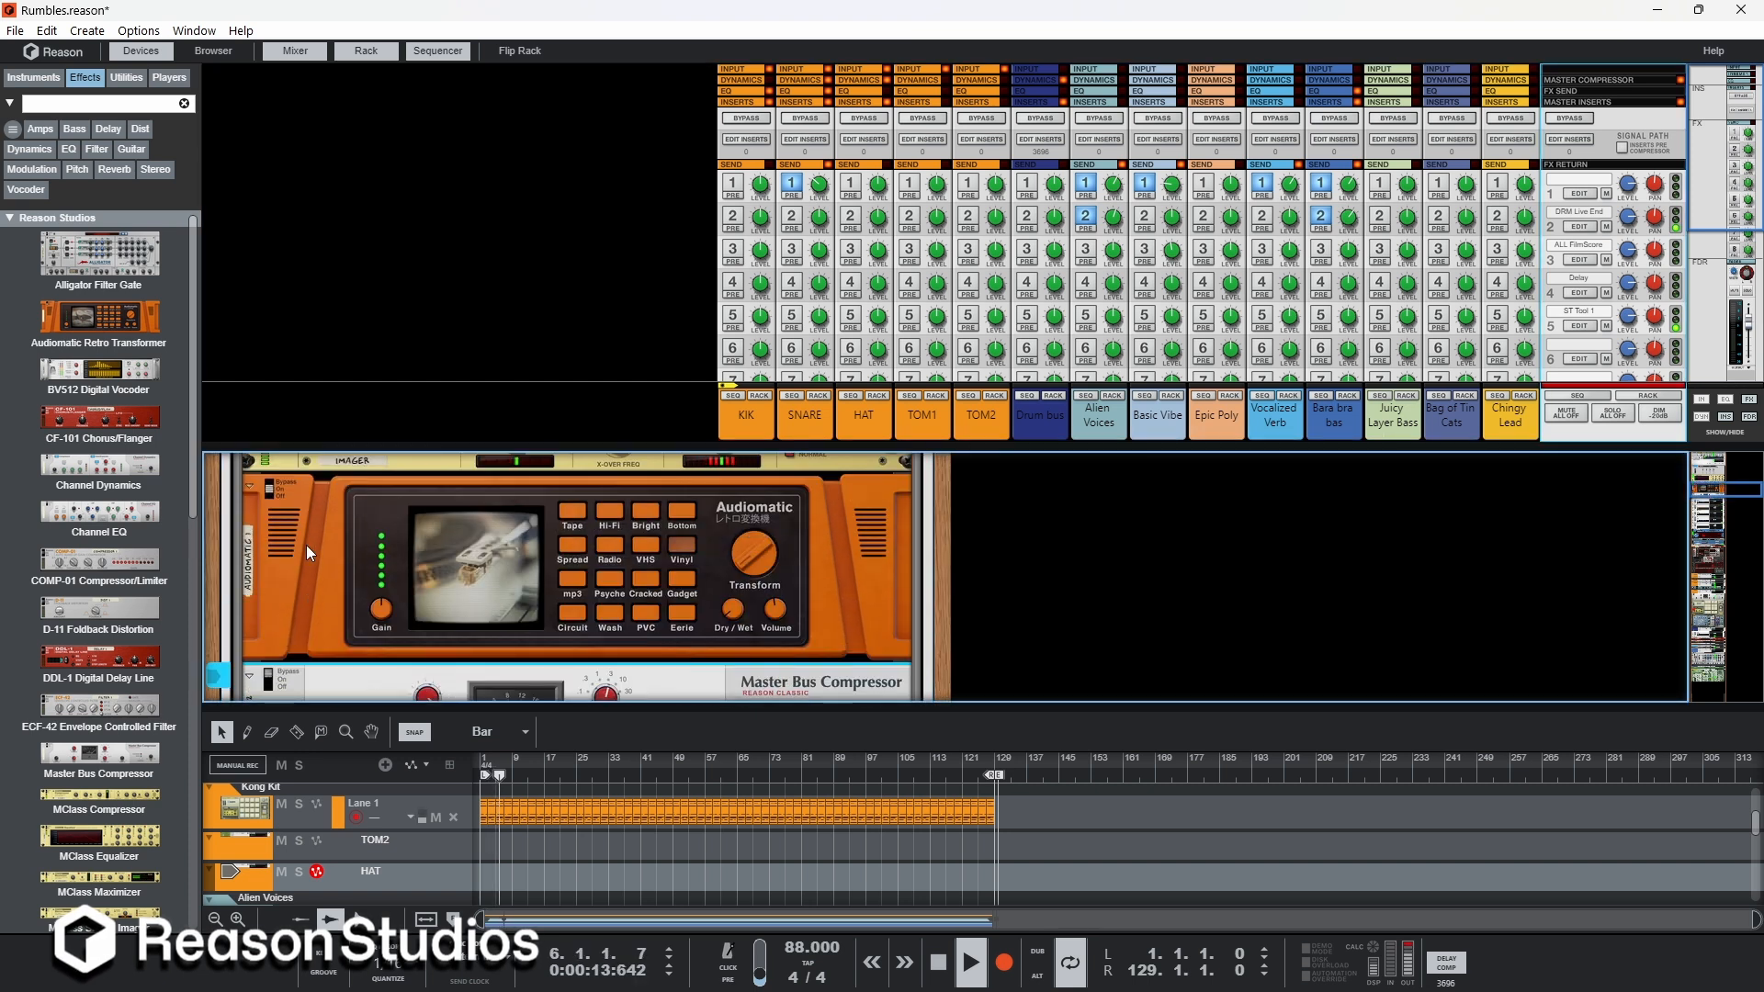
left_click(270, 487)
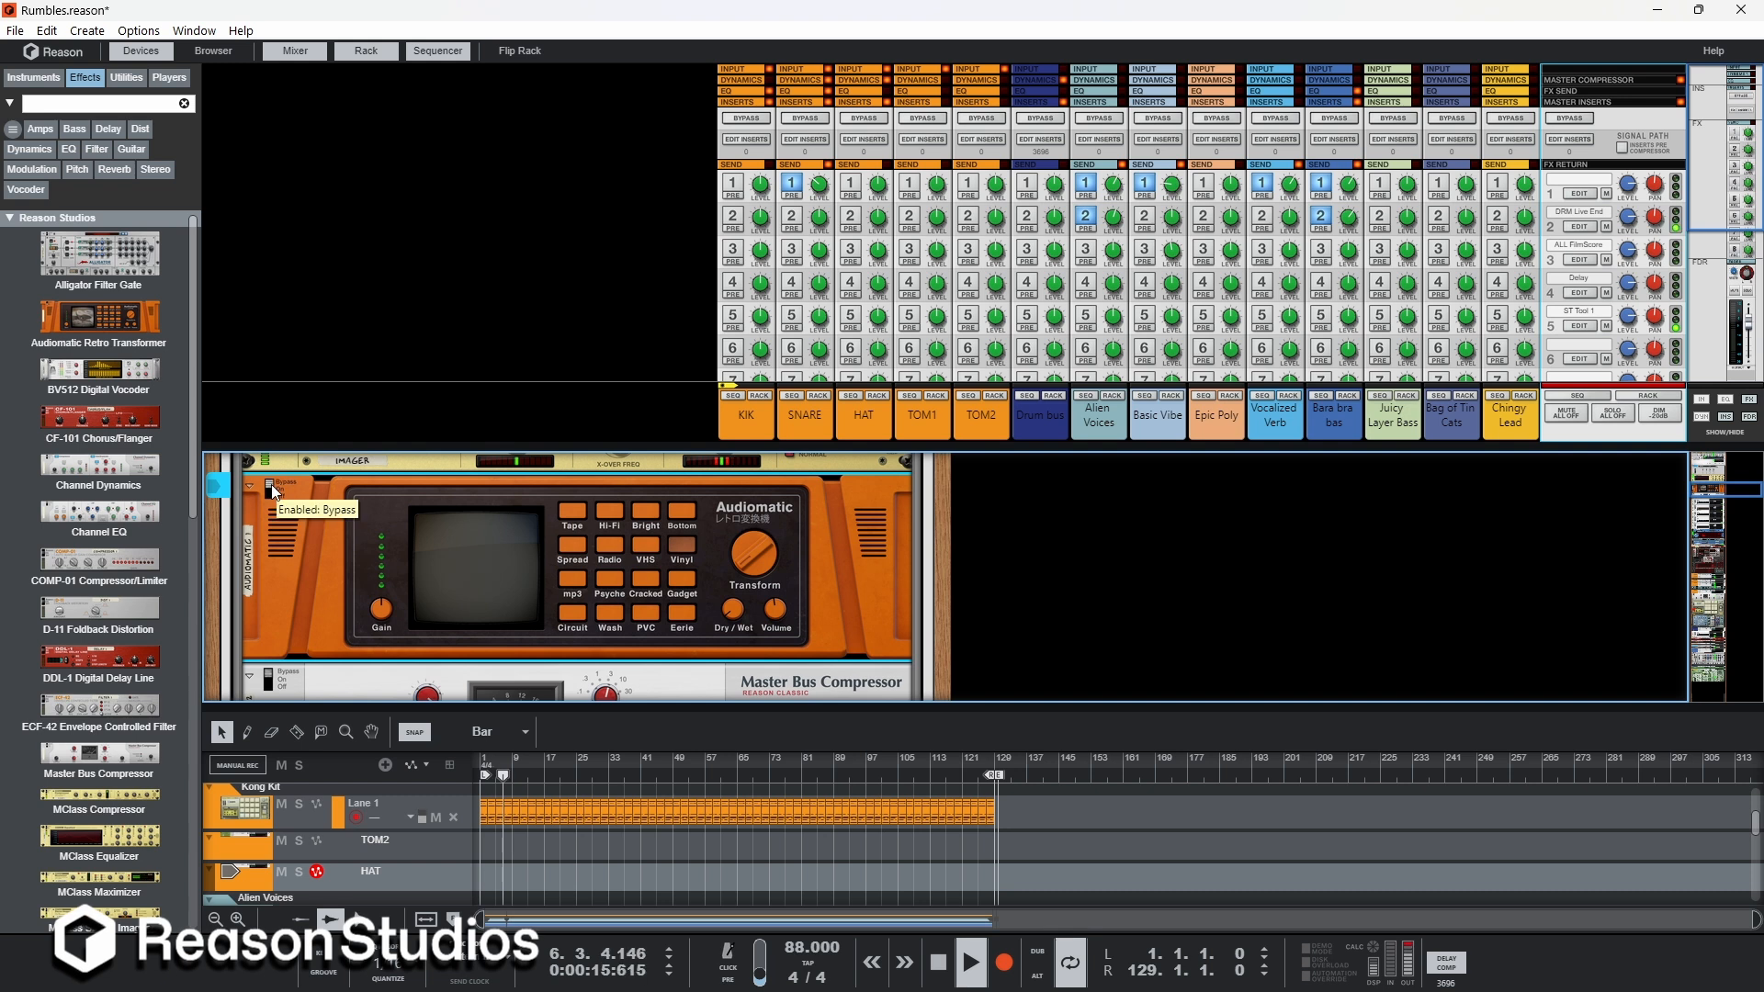
left_click(269, 491)
scroll(323, 560, "up", 3)
scroll(322, 560, "down", 2)
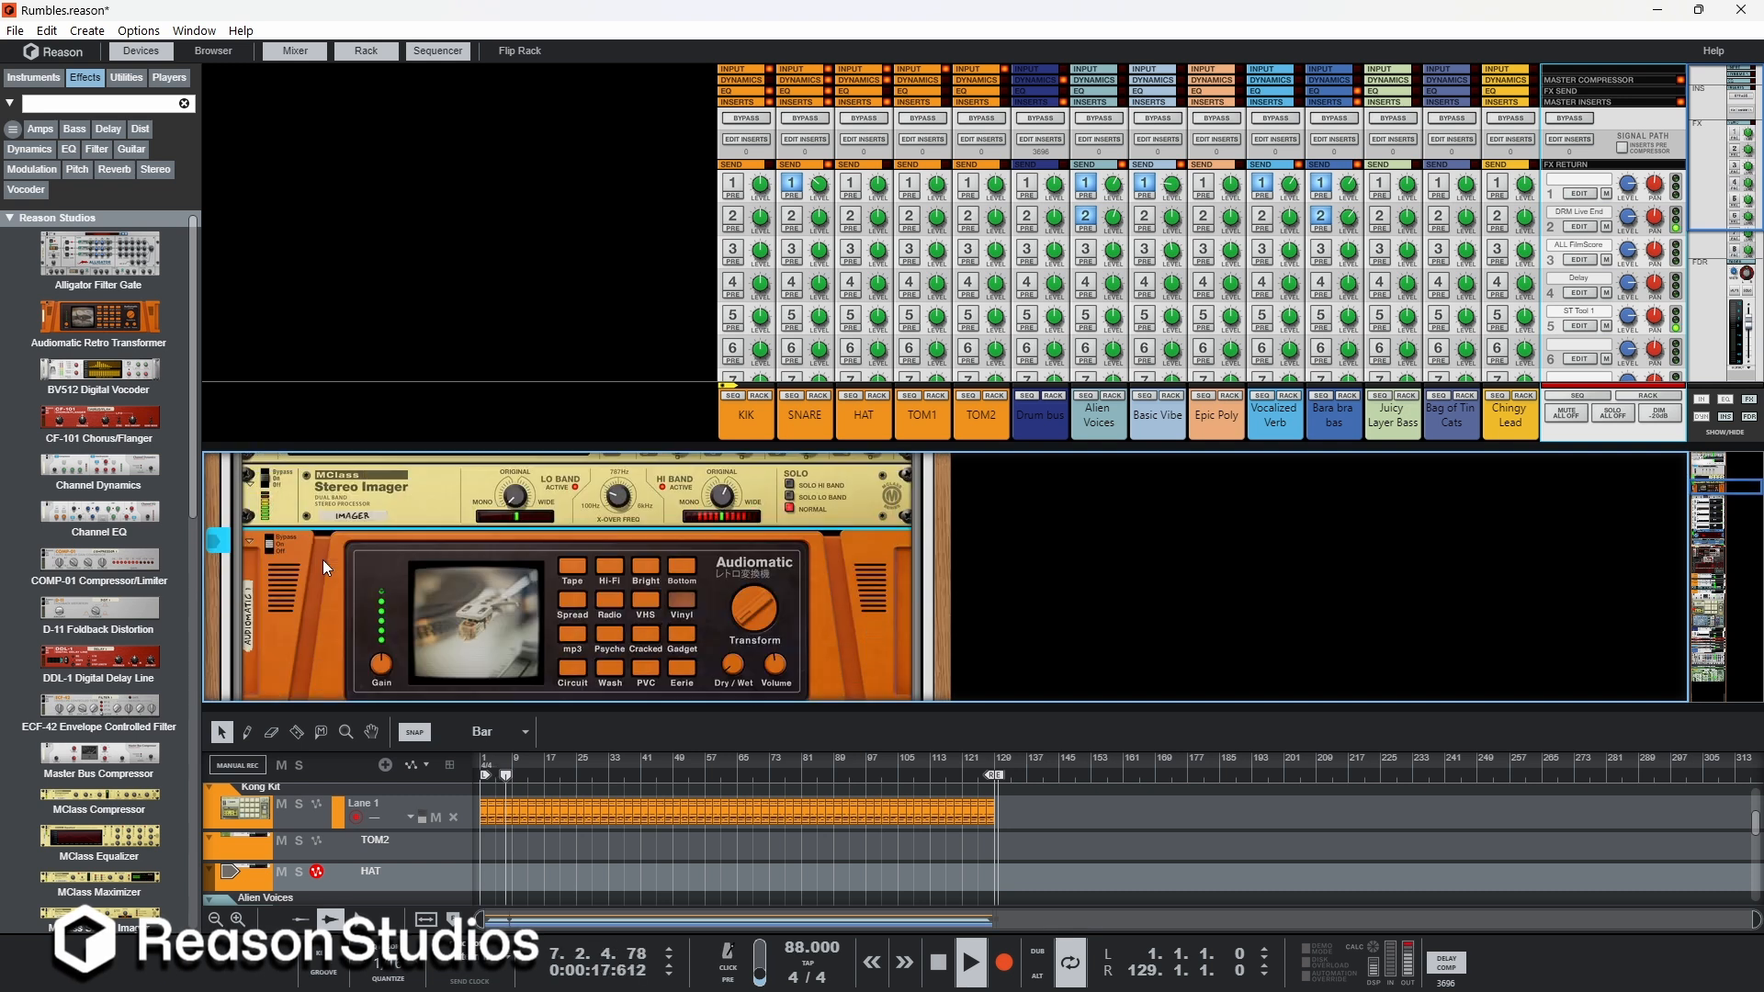